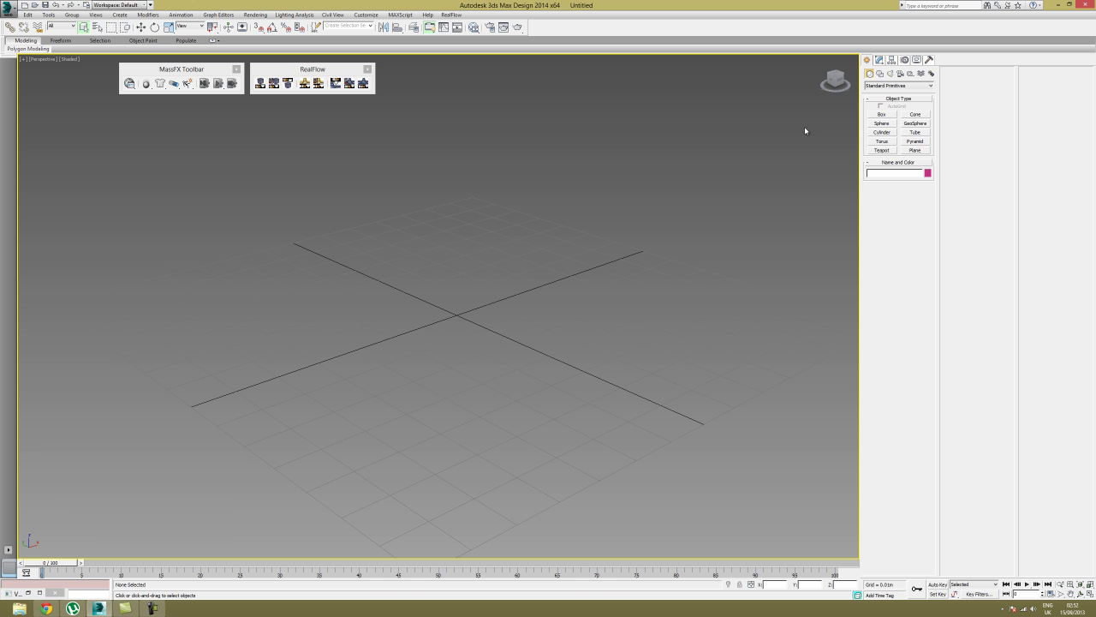
{"action": "left_click", "coordinate": [880, 115]}
{"action": "left_click_drag", "start_coordinate": [65, 311], "coordinate": [852, 336]}
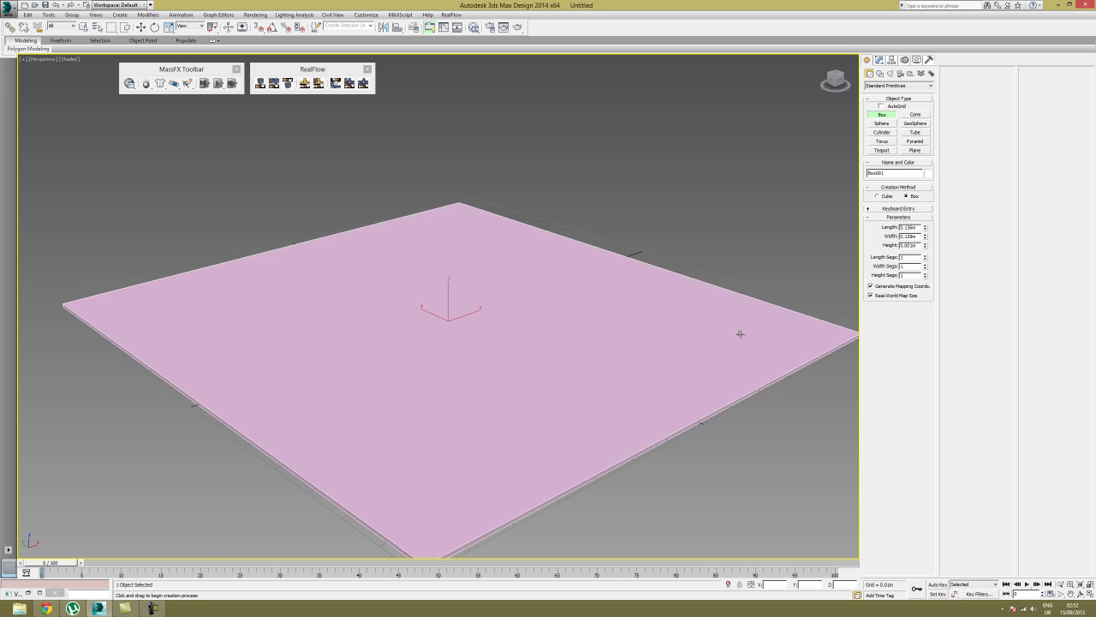
{"action": "key", "text": "Delete"}
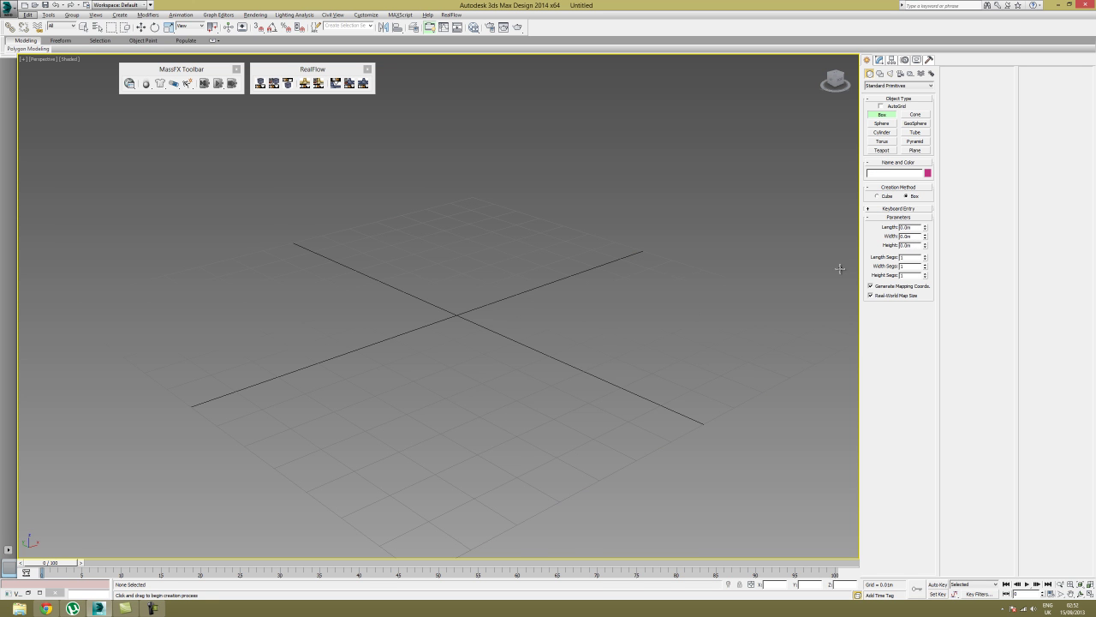
- Create a floor plane about 0.136 m by 0.139 m centred near the grid origin and colour it grey
{"action": "left_click", "coordinate": [912, 150]}
{"action": "left_click_drag", "start_coordinate": [67, 305], "coordinate": [879, 327]}
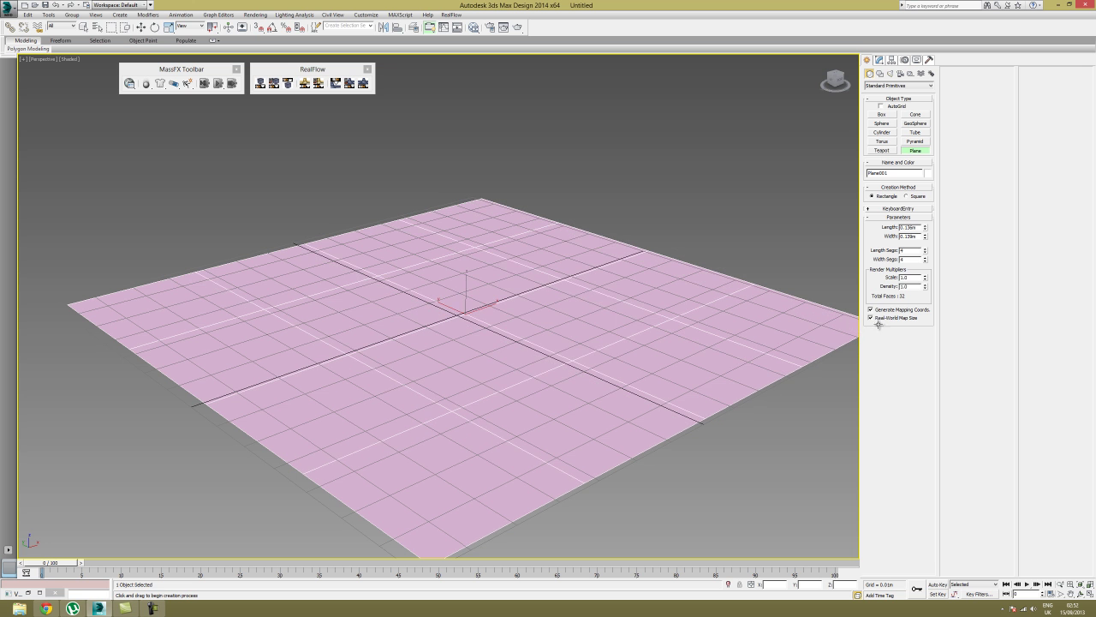
{"action": "left_click", "coordinate": [928, 174]}
{"action": "left_click", "coordinate": [480, 323]}
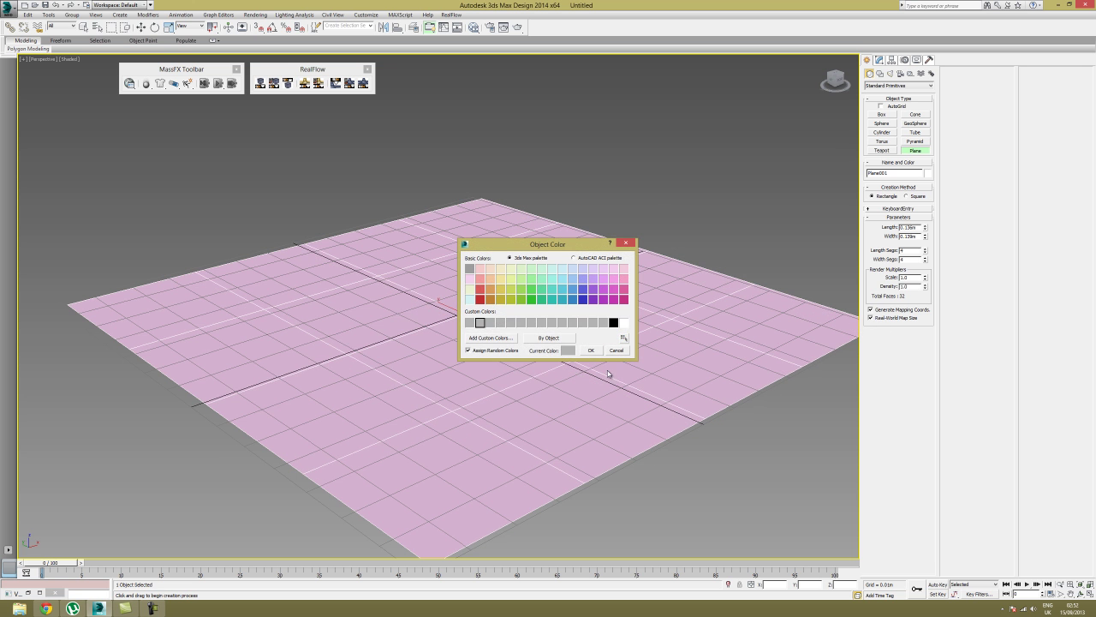
{"action": "left_click", "coordinate": [591, 352]}
{"action": "middle_click_drag", "start_coordinate": [624, 350], "coordinate": [567, 332], "text": "alt"}
{"action": "middle_click_drag", "start_coordinate": [567, 332], "coordinate": [601, 346]}
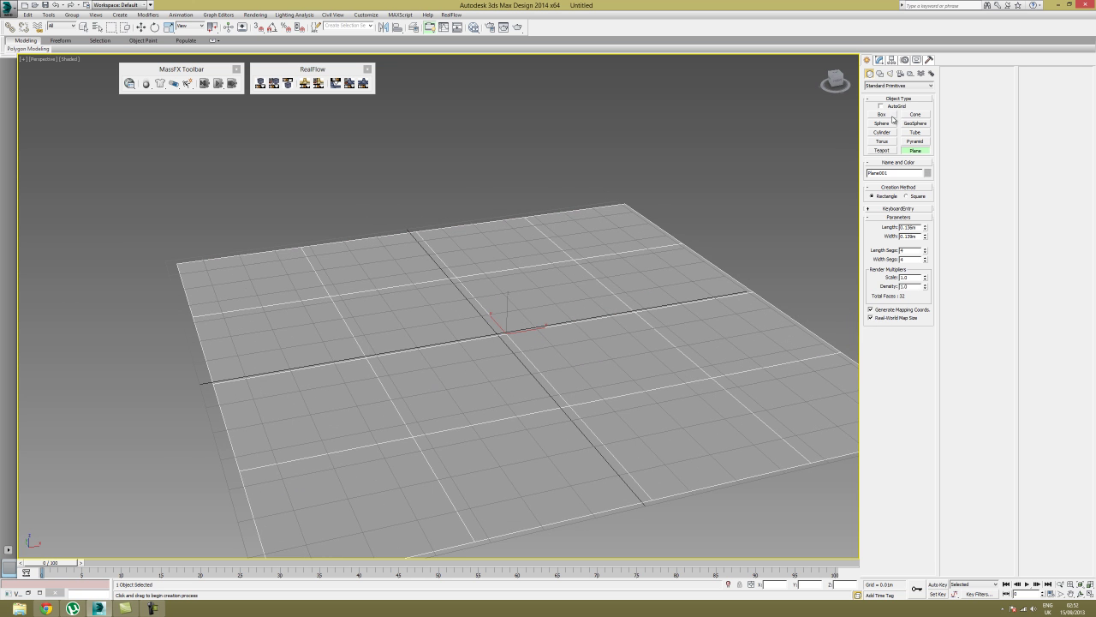
- With AutoGrid on, build a wall box along the floor's back edge, about 0.138 m wide, 0.007 m deep and 0.057 m high
{"action": "left_click", "coordinate": [883, 114]}
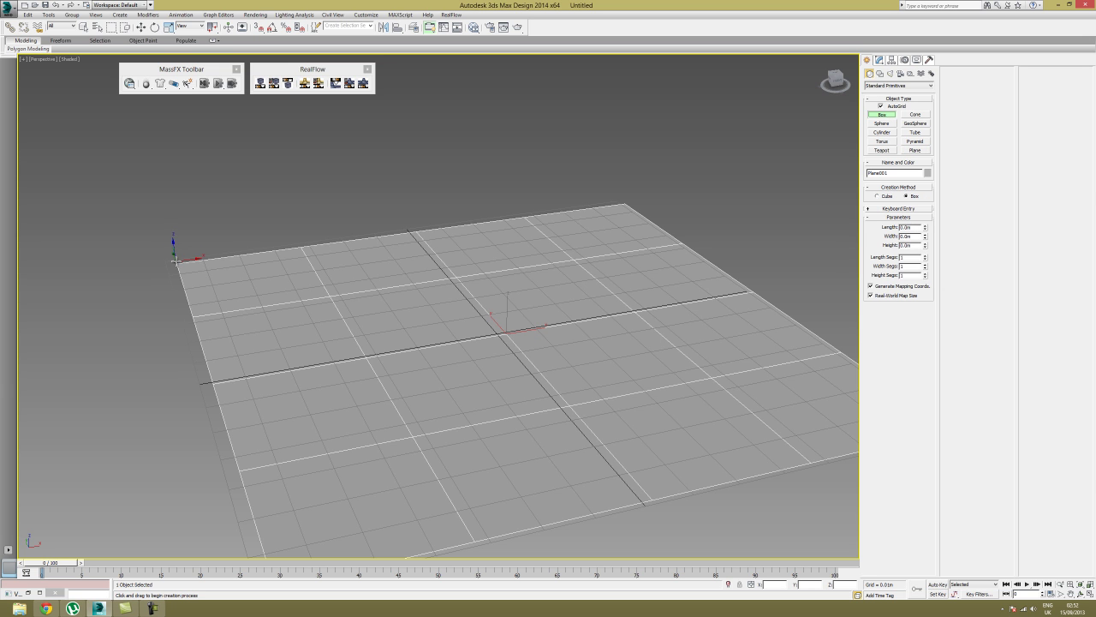
{"action": "left_click", "coordinate": [881, 105]}
{"action": "left_click_drag", "start_coordinate": [177, 262], "coordinate": [634, 210]}
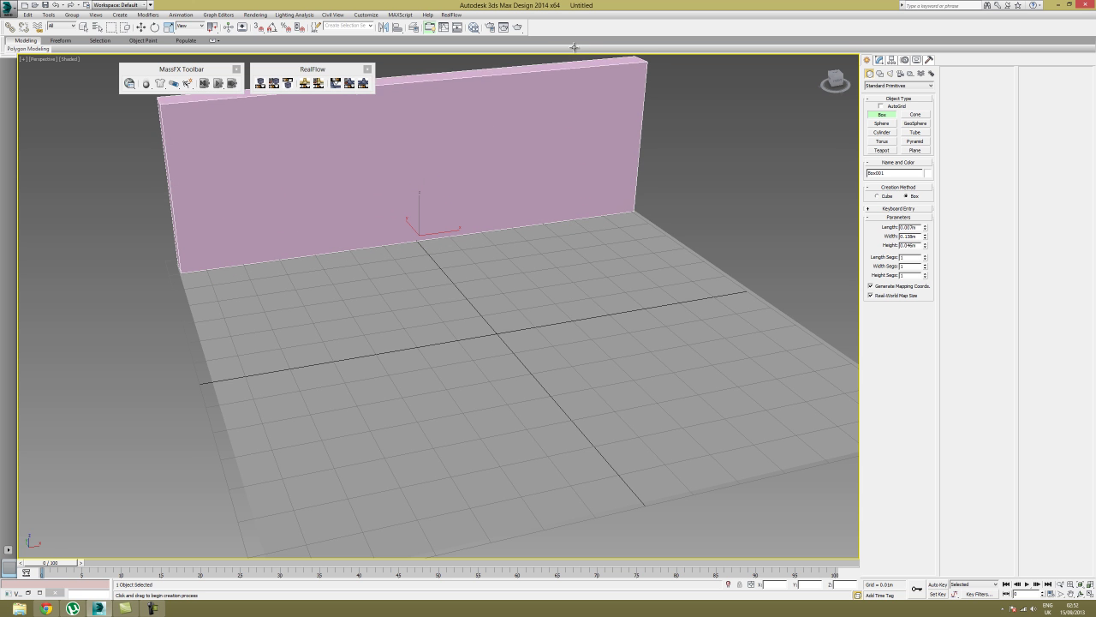
{"action": "left_click", "coordinate": [536, 7]}
{"action": "middle_click_drag", "start_coordinate": [611, 190], "coordinate": [737, 259]}
{"action": "key", "text": "w"}
{"action": "mouse_move", "coordinate": [385, 294]}
{"action": "left_mouse_down", "text": "shift"}
{"action": "mouse_move", "coordinate": [814, 310]}
{"action": "mouse_move", "coordinate": [799, 313]}
{"action": "left_mouse_up", "text": "shift"}
{"action": "left_click", "coordinate": [576, 342]}
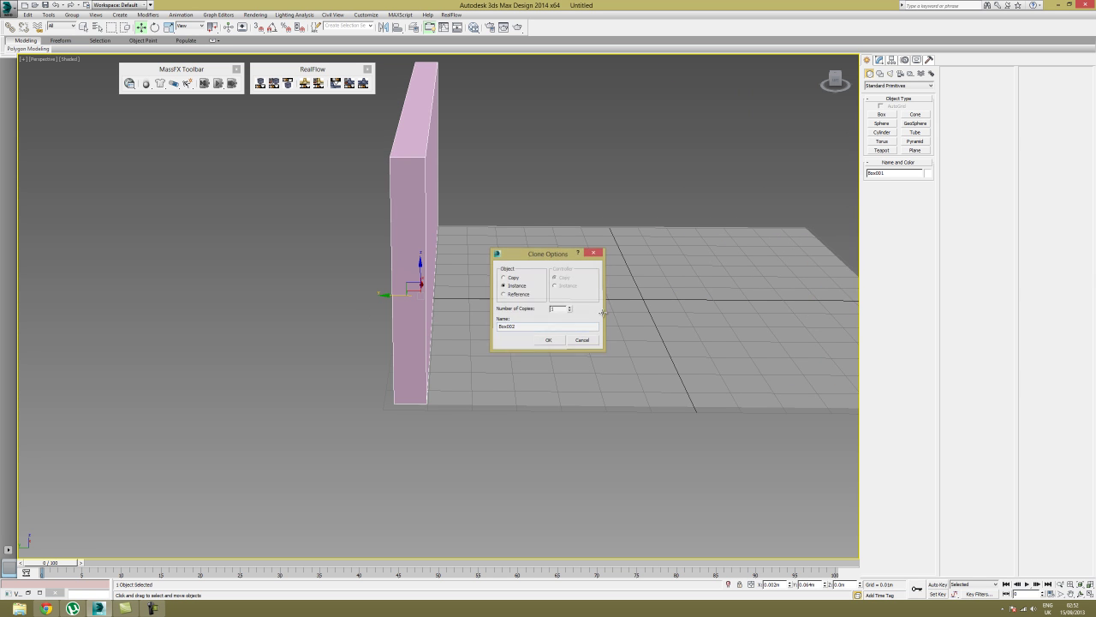
- Set the wall box to 1 length segment, 6 width segments and 5 height segments
{"action": "left_click", "coordinate": [555, 161]}
{"action": "mouse_move", "coordinate": [555, 161]}
{"action": "middle_mouse_down", "text": "alt"}
{"action": "mouse_move", "coordinate": [554, 250]}
{"action": "mouse_move", "coordinate": [497, 248]}
{"action": "middle_mouse_up", "text": "alt"}
{"action": "left_click", "coordinate": [514, 249]}
{"action": "middle_click_drag", "start_coordinate": [569, 251], "coordinate": [521, 251]}
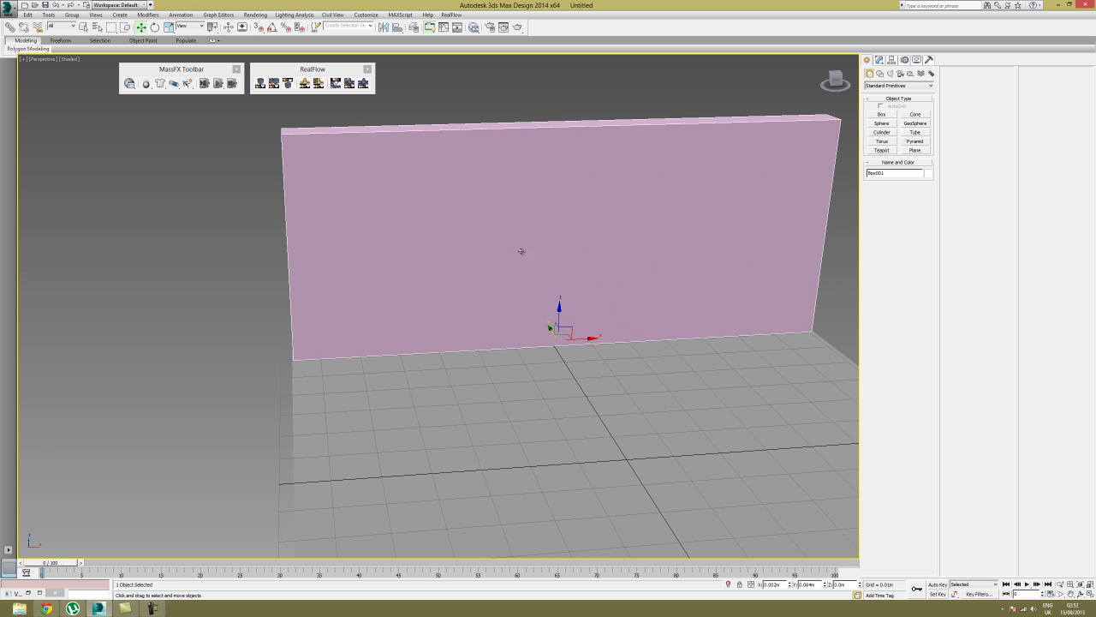
{"action": "left_click", "coordinate": [880, 60]}
{"action": "left_click_drag", "start_coordinate": [926, 211], "coordinate": [925, 211]}
{"action": "left_click", "coordinate": [925, 212]}
{"action": "left_click", "coordinate": [924, 213]}
{"action": "left_click", "coordinate": [925, 212]}
{"action": "left_click", "coordinate": [924, 213]}
{"action": "left_click", "coordinate": [926, 219]}
{"action": "left_click", "coordinate": [925, 218]}
{"action": "left_click", "coordinate": [926, 219]}
{"action": "left_click", "coordinate": [926, 218]}
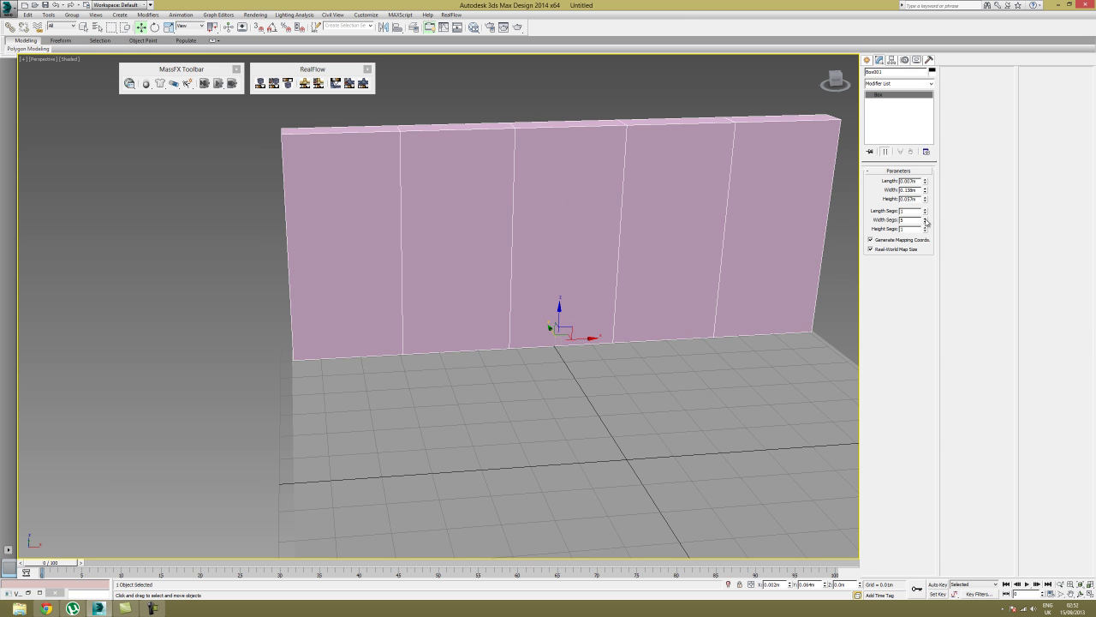
{"action": "left_click", "coordinate": [925, 227]}
{"action": "left_click", "coordinate": [925, 227]}
{"action": "left_click", "coordinate": [925, 227]}
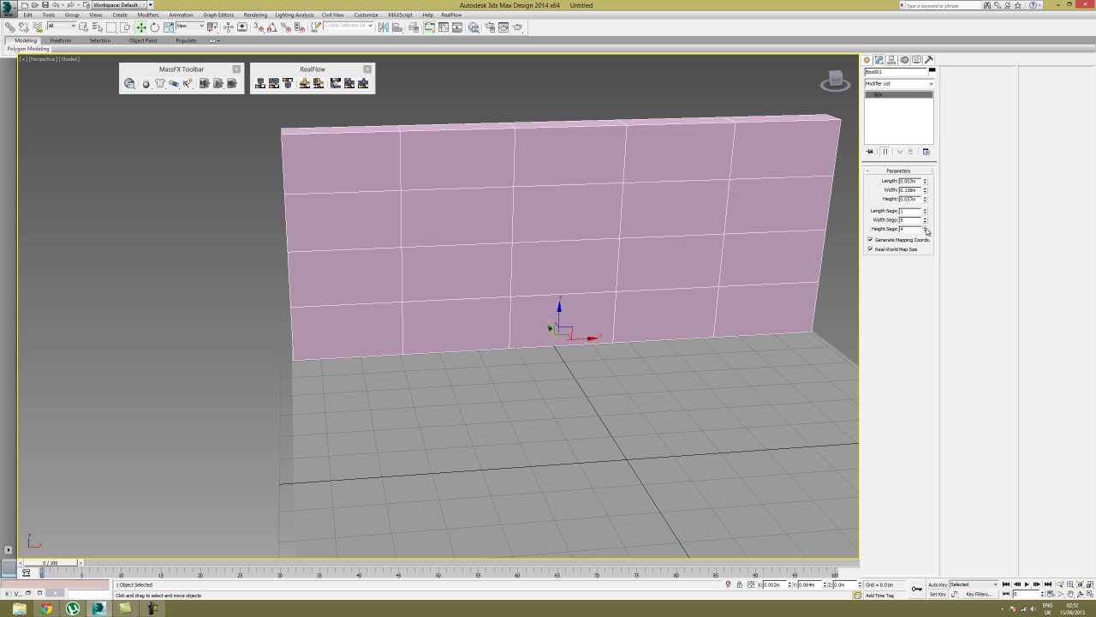
{"action": "middle_click_drag", "start_coordinate": [573, 231], "coordinate": [556, 222], "text": "alt"}
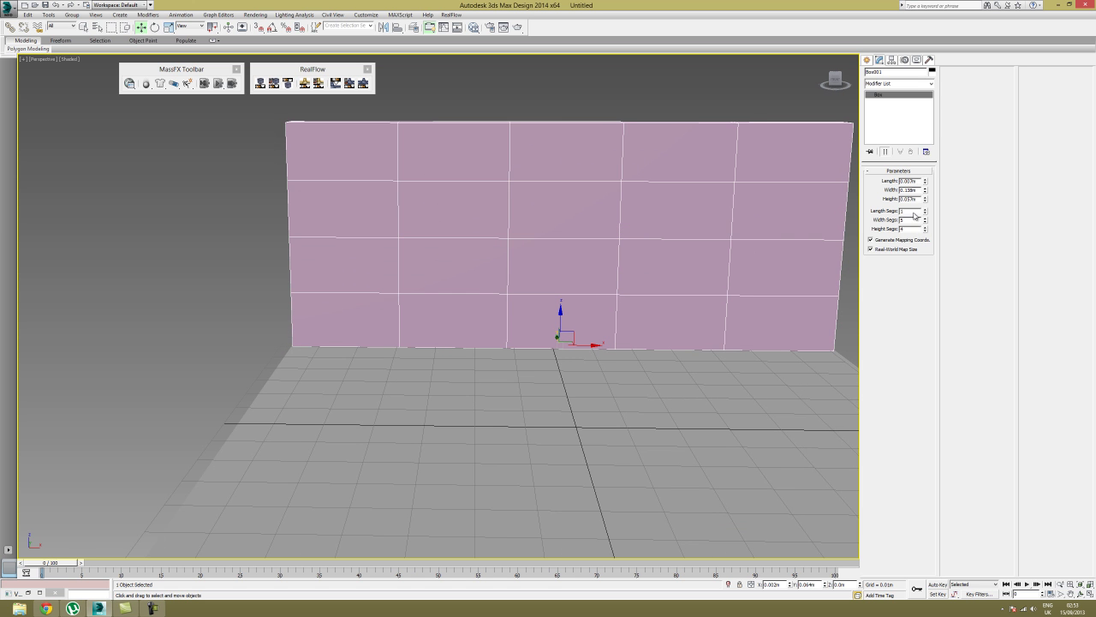
{"action": "left_click", "coordinate": [925, 218]}
{"action": "left_click", "coordinate": [925, 226]}
{"action": "middle_click_drag", "start_coordinate": [670, 232], "coordinate": [621, 248], "text": "alt"}
{"action": "right_click", "coordinate": [524, 247]}
{"action": "mouse_move", "coordinate": [577, 327]}
{"action": "left_click", "coordinate": [628, 337]}
{"action": "right_click", "coordinate": [571, 247]}
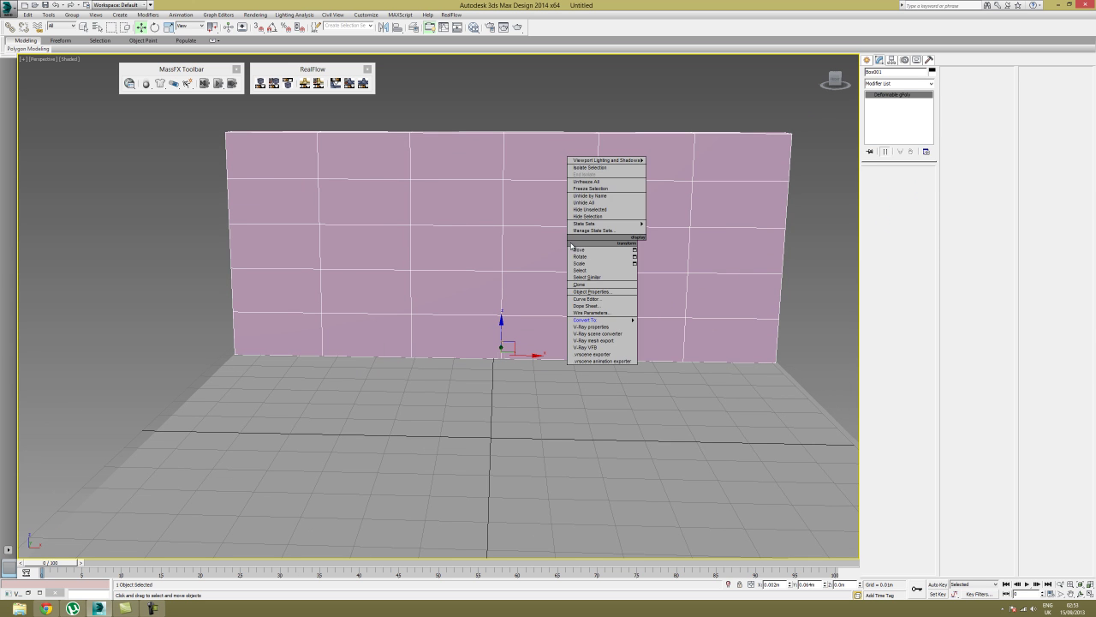
{"action": "key", "text": "ctrl+z"}
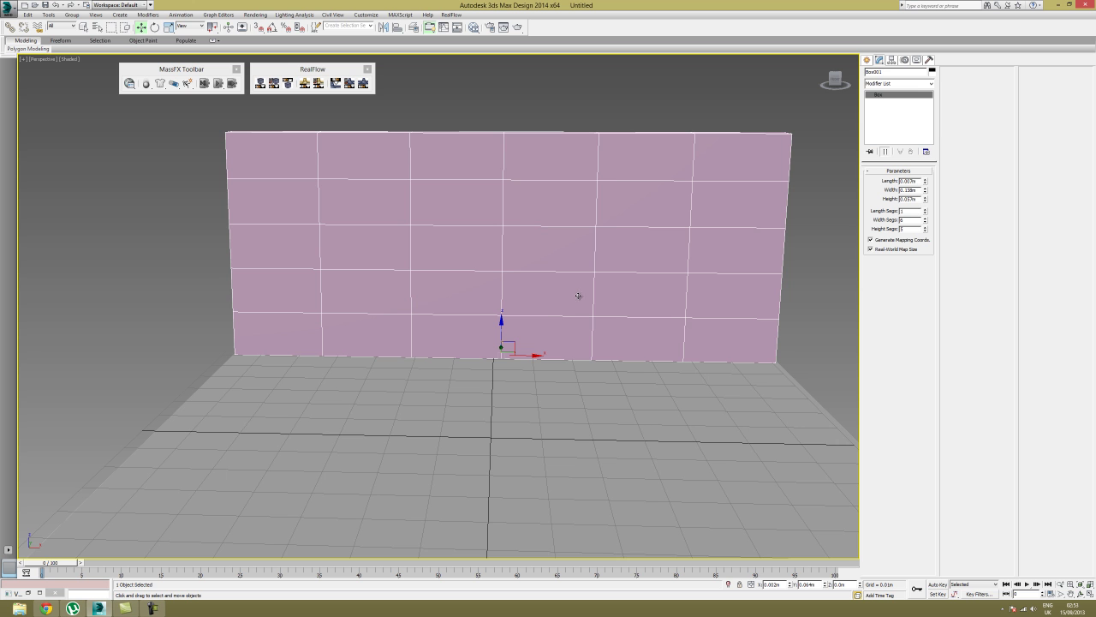
- Convert the wall box to an Editable Poly and switch to polygon editing
{"action": "right_click", "coordinate": [547, 245]}
{"action": "mouse_move", "coordinate": [593, 324]}
{"action": "left_click", "coordinate": [645, 325]}
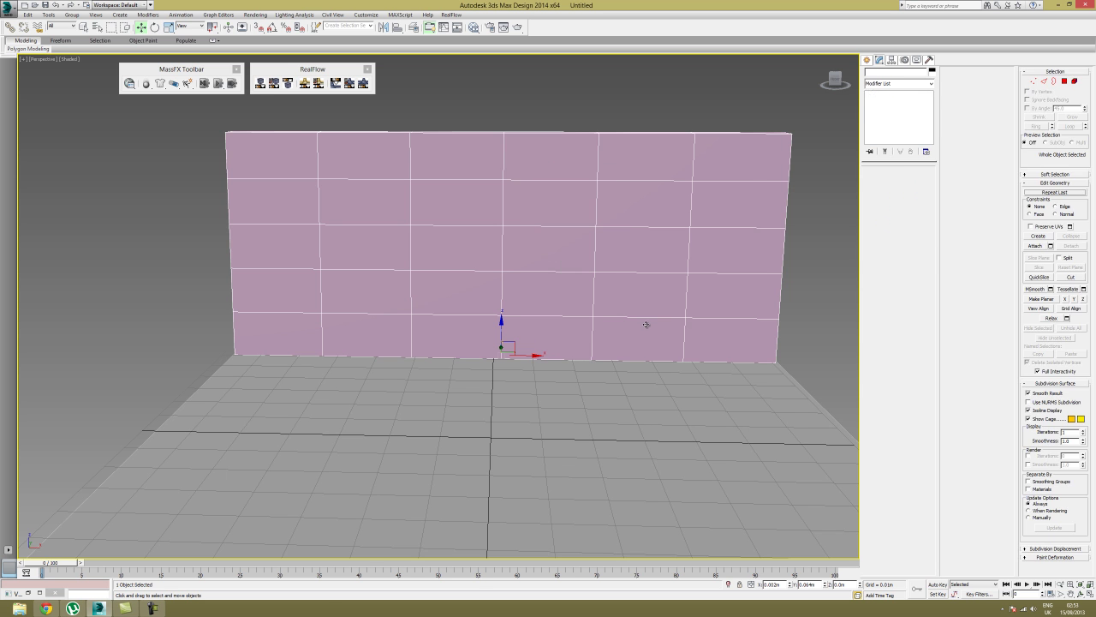
{"action": "left_click", "coordinate": [908, 181]}
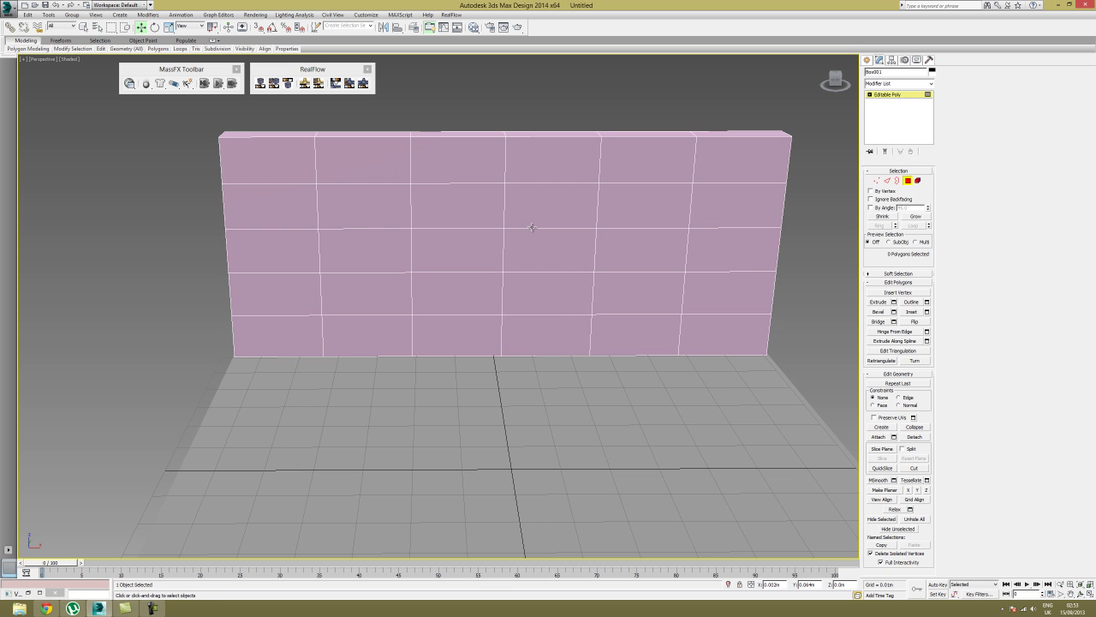
- Delete the four central front polygons in the wall's second and third rows from its upper edge
{"action": "left_click", "coordinate": [476, 208]}
{"action": "left_click", "coordinate": [539, 204], "text": "ctrl"}
{"action": "left_click", "coordinate": [539, 245], "text": "ctrl"}
{"action": "left_click", "coordinate": [474, 249], "text": "ctrl"}
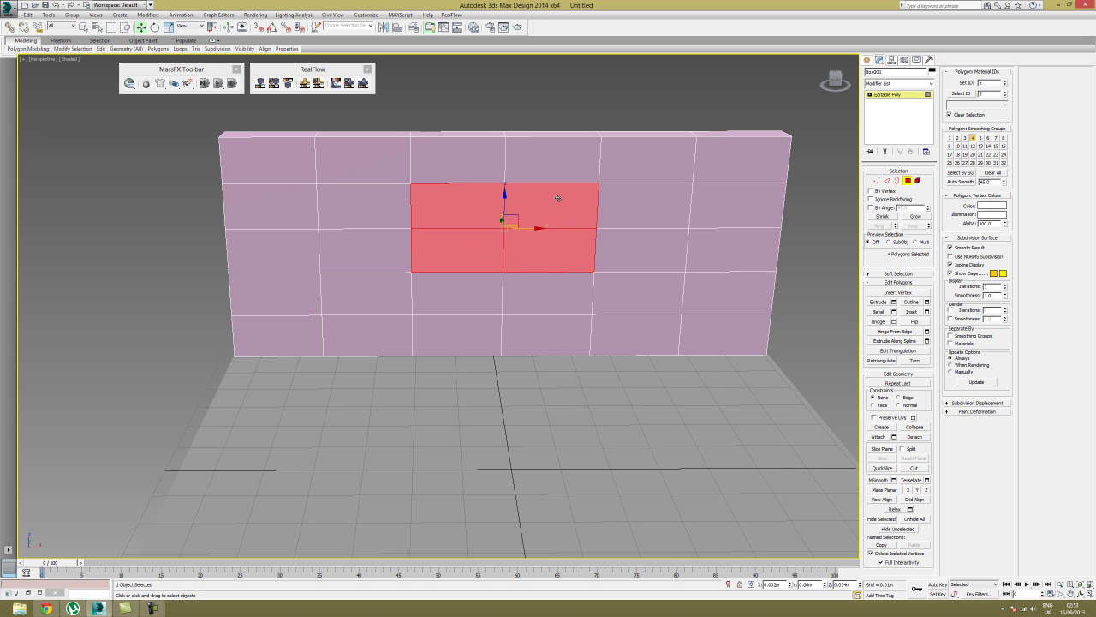
{"action": "key", "text": "Delete"}
- Delete the four matching polygons on the wall's back face to cut the window opening through
{"action": "left_click", "coordinate": [506, 214]}
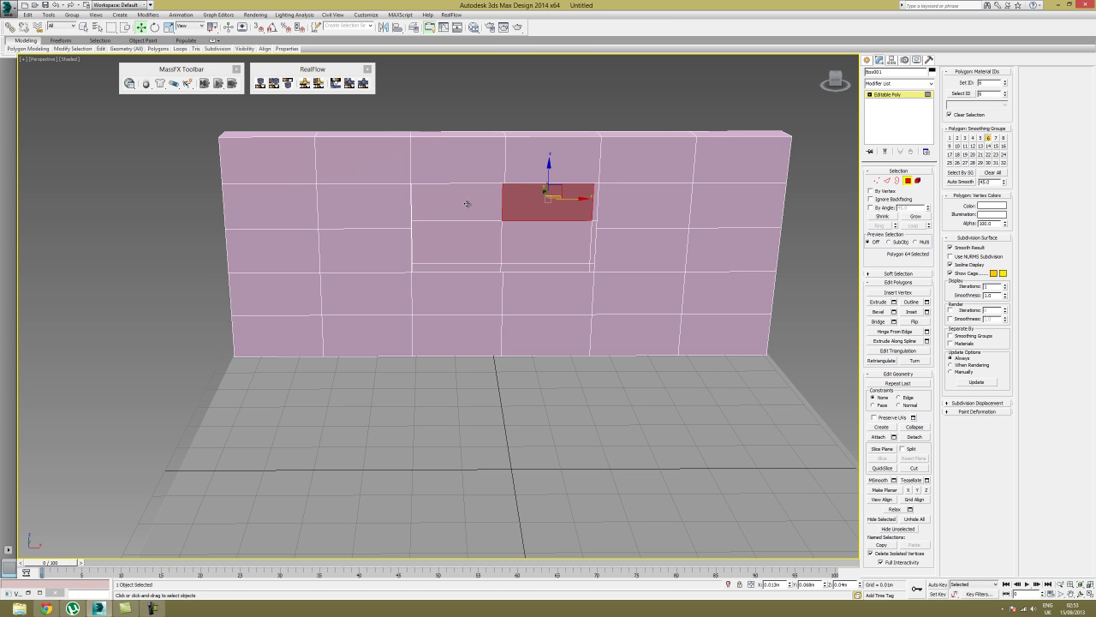
{"action": "left_click", "coordinate": [467, 203], "text": "ctrl"}
{"action": "left_click", "coordinate": [471, 244], "text": "ctrl"}
{"action": "left_click", "coordinate": [540, 235], "text": "ctrl"}
{"action": "key", "text": "Delete"}
- Raise the four front and back polygons above the window opening to form a sloped gable, and finish polygon editing
{"action": "middle_click_drag", "start_coordinate": [655, 226], "coordinate": [540, 181], "text": "alt"}
{"action": "left_click", "coordinate": [540, 181]}
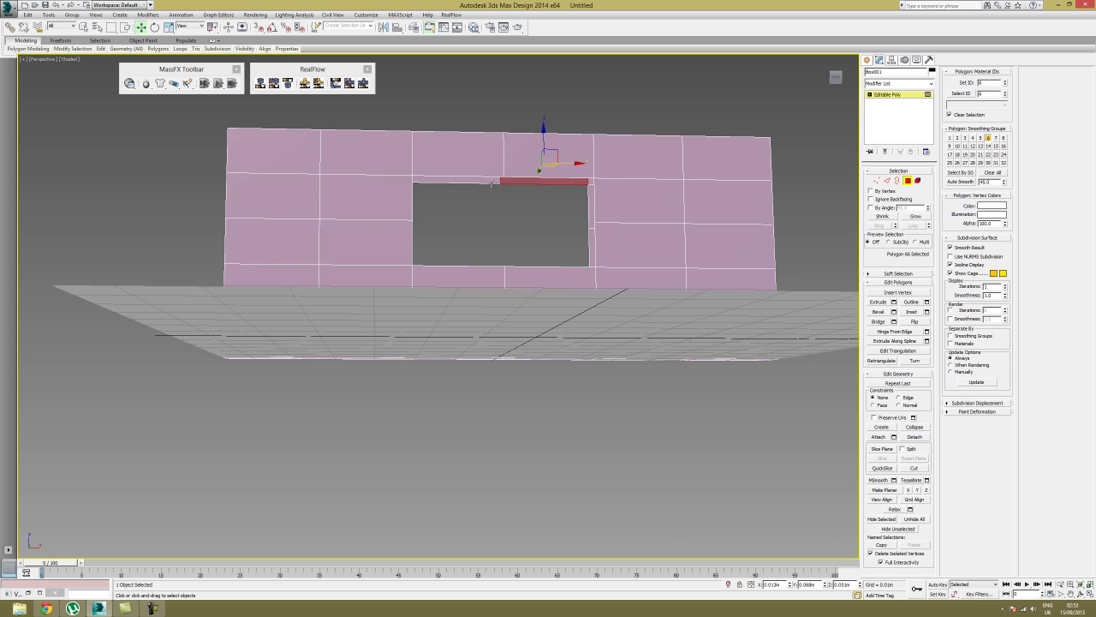
{"action": "left_click", "coordinate": [463, 180], "text": "ctrl"}
{"action": "middle_click_drag", "start_coordinate": [501, 139], "coordinate": [677, 203], "text": "alt"}
{"action": "left_click", "coordinate": [550, 182], "text": "ctrl"}
{"action": "left_click", "coordinate": [498, 186], "text": "ctrl"}
{"action": "left_click_drag", "start_coordinate": [512, 150], "coordinate": [502, 86]}
{"action": "middle_click_drag", "start_coordinate": [502, 86], "coordinate": [543, 200], "text": "alt"}
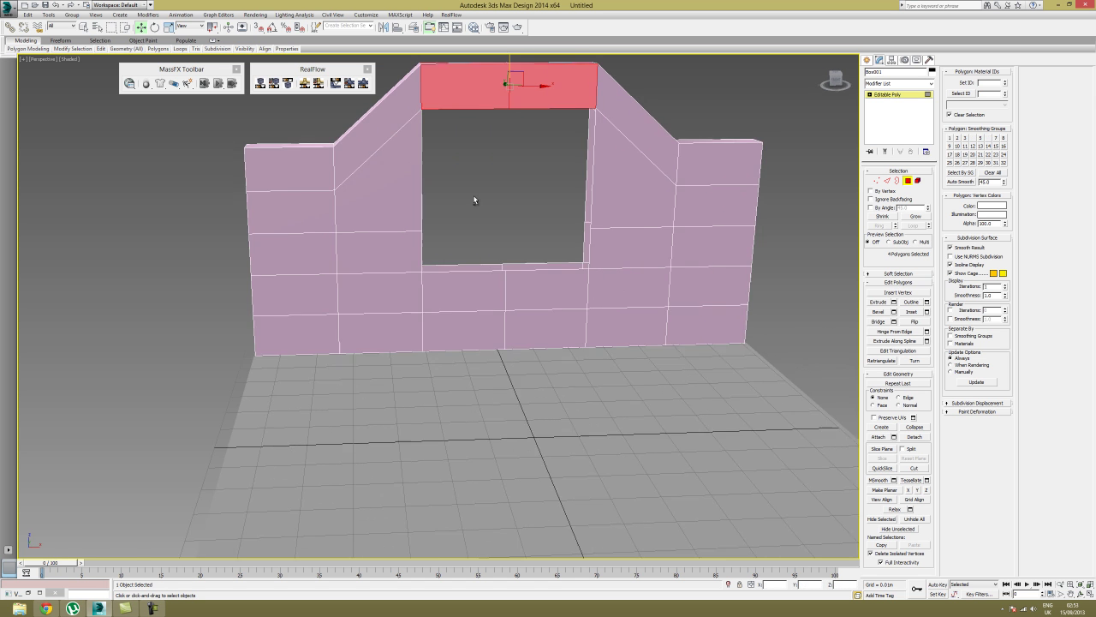
{"action": "left_click", "coordinate": [907, 181]}
{"action": "left_click", "coordinate": [531, 206]}
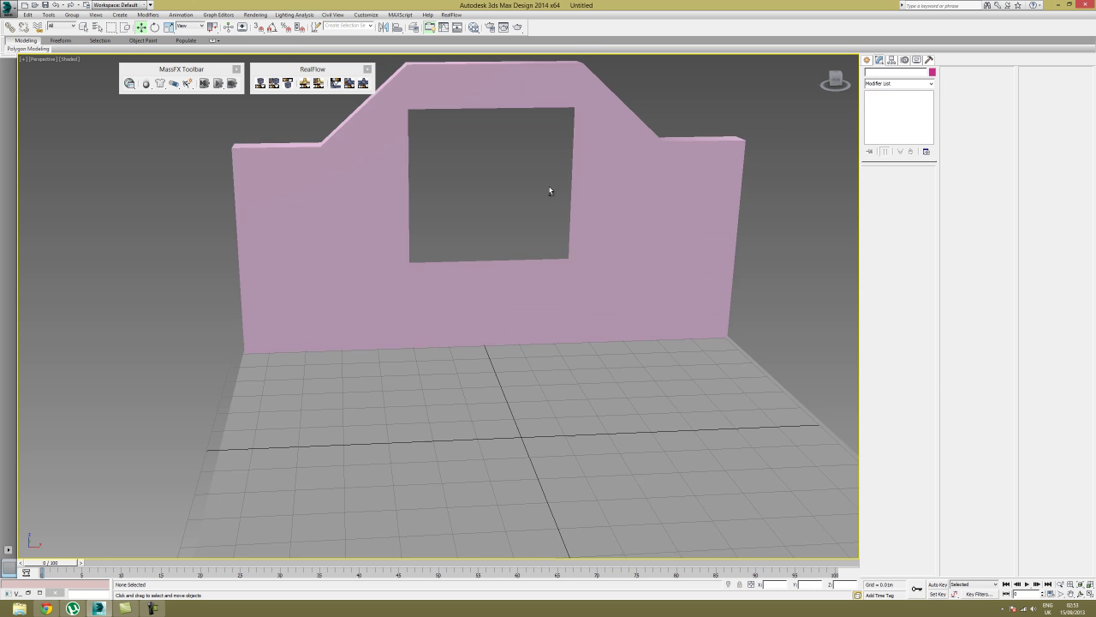
- Change the wall's object colour to the grey basic colour and deselect it
{"action": "scroll", "coordinate": [542, 190], "scroll_direction": "down", "scroll_amount": 4}
{"action": "middle_click_drag", "start_coordinate": [542, 190], "coordinate": [567, 229], "text": "alt"}
{"action": "scroll", "coordinate": [497, 221], "scroll_direction": "up", "scroll_amount": 3}
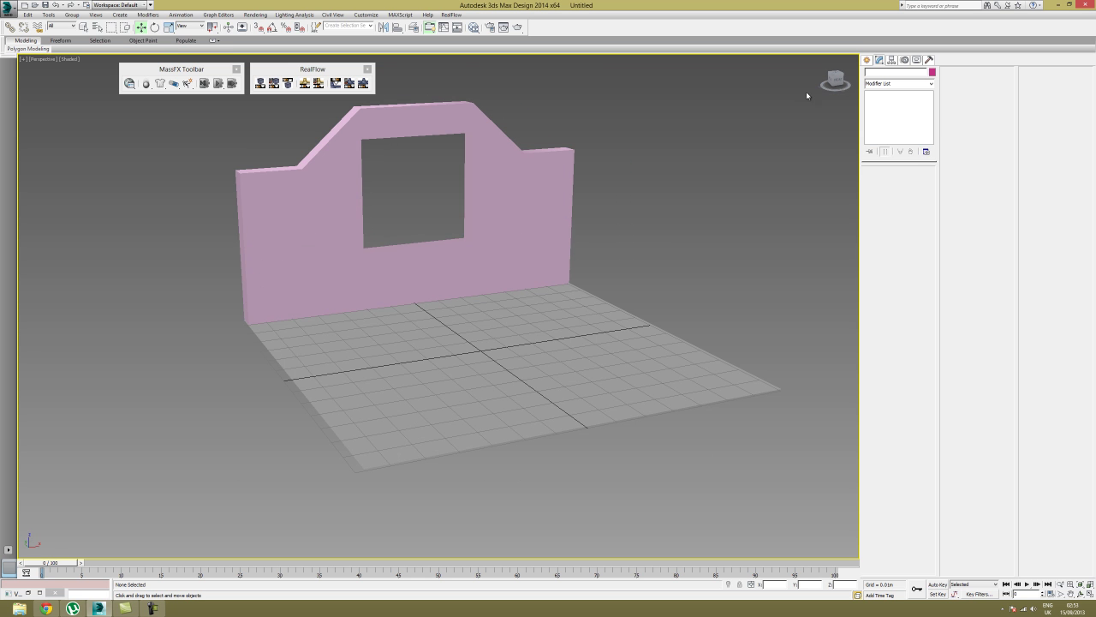
{"action": "left_click", "coordinate": [501, 190]}
{"action": "left_click", "coordinate": [867, 60]}
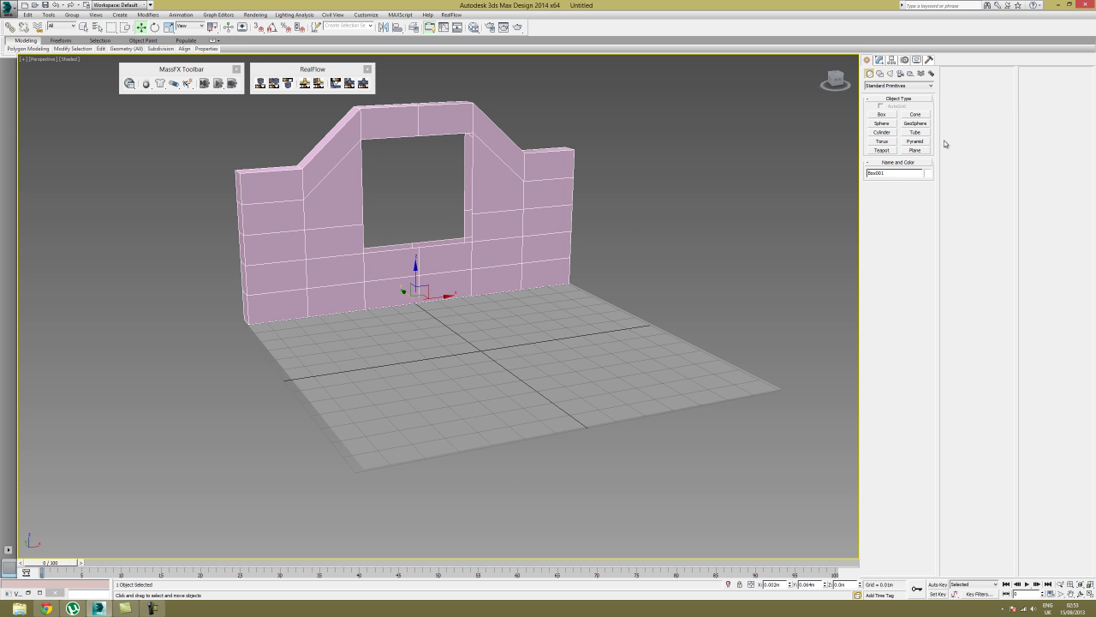
{"action": "left_click", "coordinate": [928, 172]}
{"action": "left_click", "coordinate": [470, 269]}
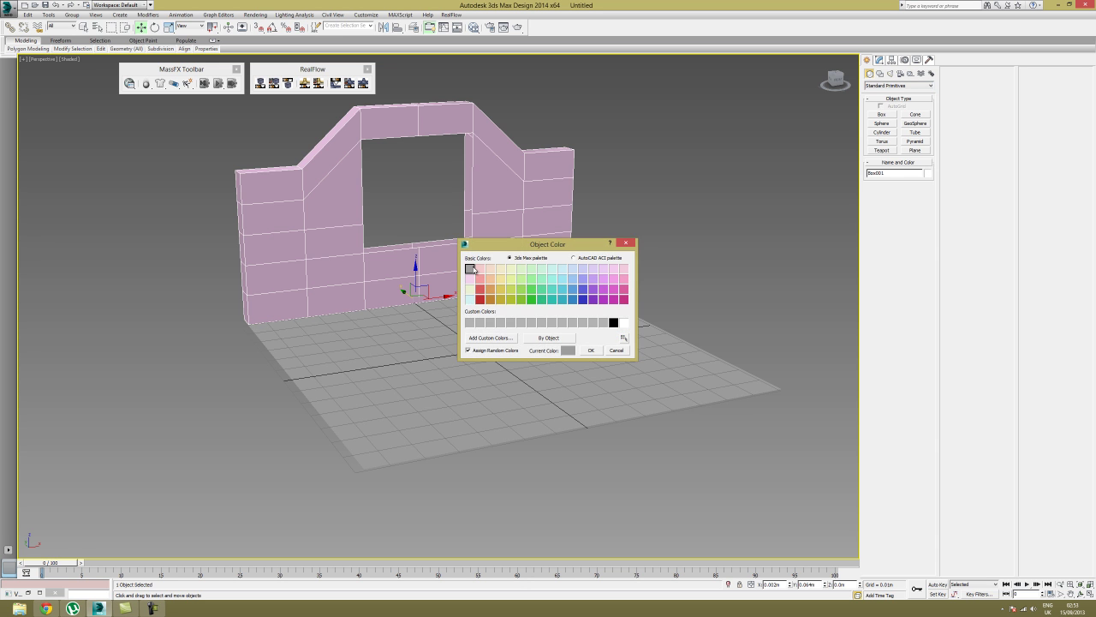
{"action": "left_click", "coordinate": [590, 350]}
{"action": "middle_click_drag", "start_coordinate": [557, 242], "coordinate": [490, 243], "text": "alt"}
{"action": "left_click", "coordinate": [588, 257]}
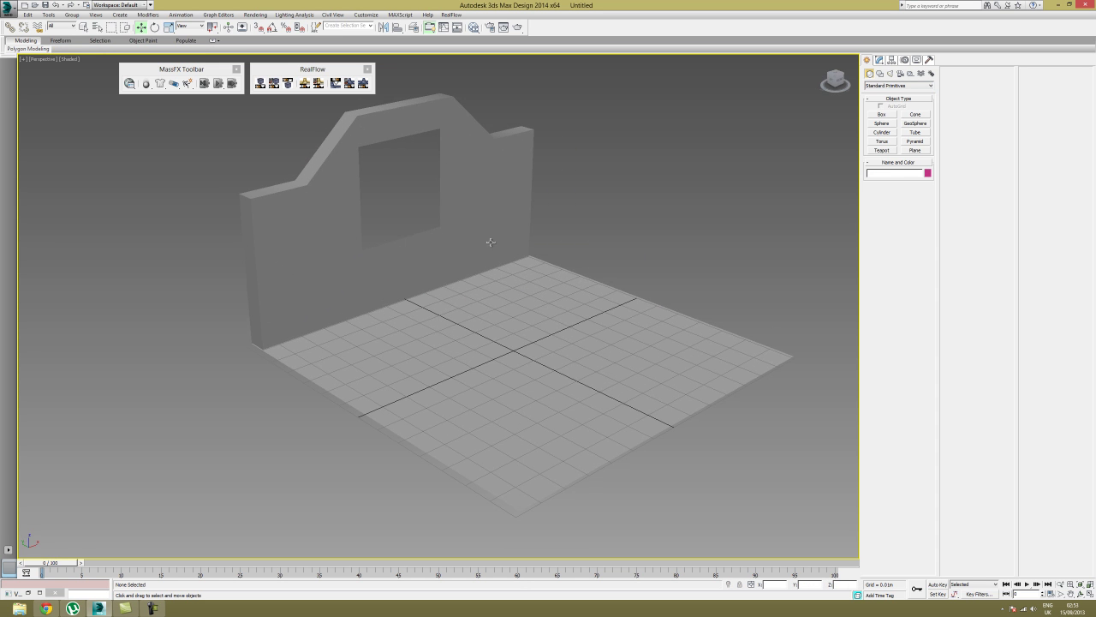
- Close the floating RealFlow and MassFX toolbars
{"action": "middle_click_drag", "start_coordinate": [508, 280], "coordinate": [506, 272], "text": "alt"}
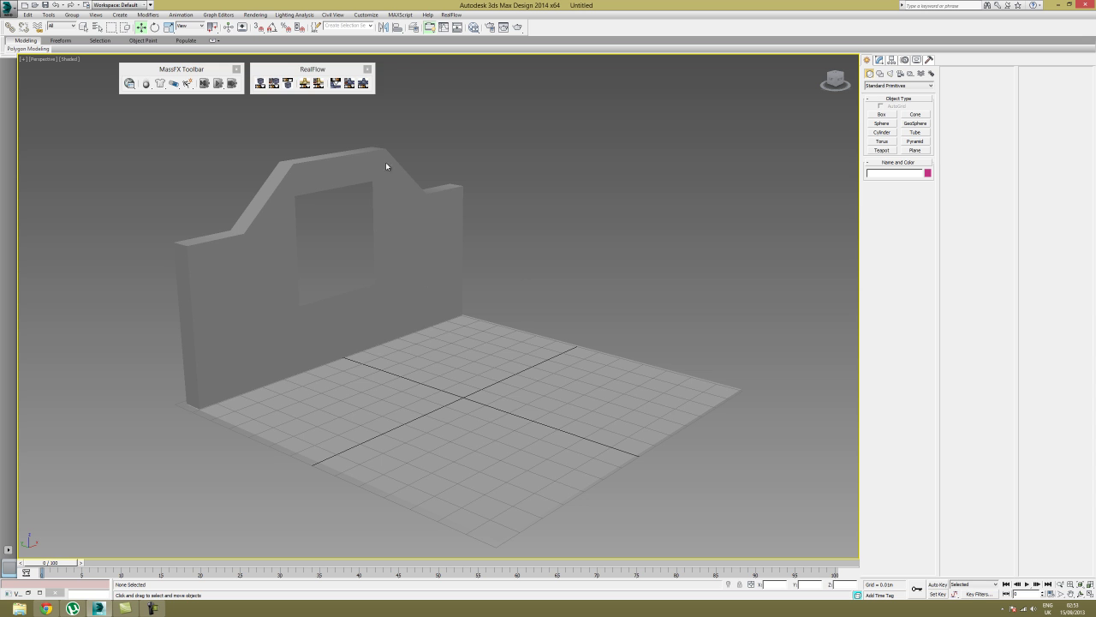
{"action": "left_click", "coordinate": [368, 69]}
{"action": "left_click", "coordinate": [237, 71]}
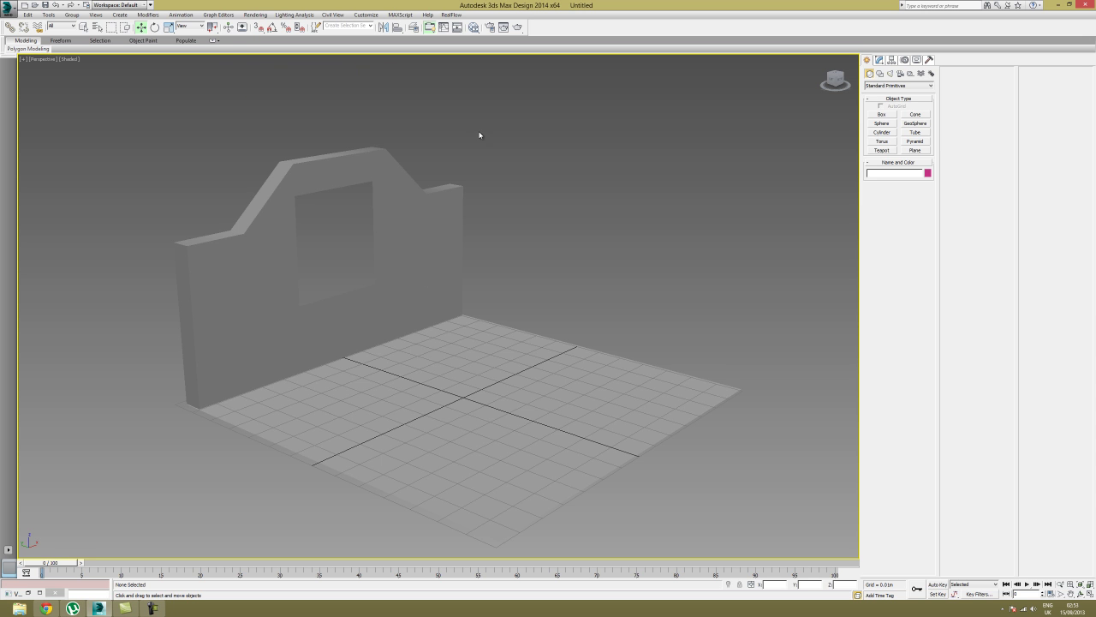
- Add a Standard Target Direct light outside the window wall, with its target on the floor side
{"action": "middle_click_drag", "start_coordinate": [512, 118], "coordinate": [517, 170], "text": "alt"}
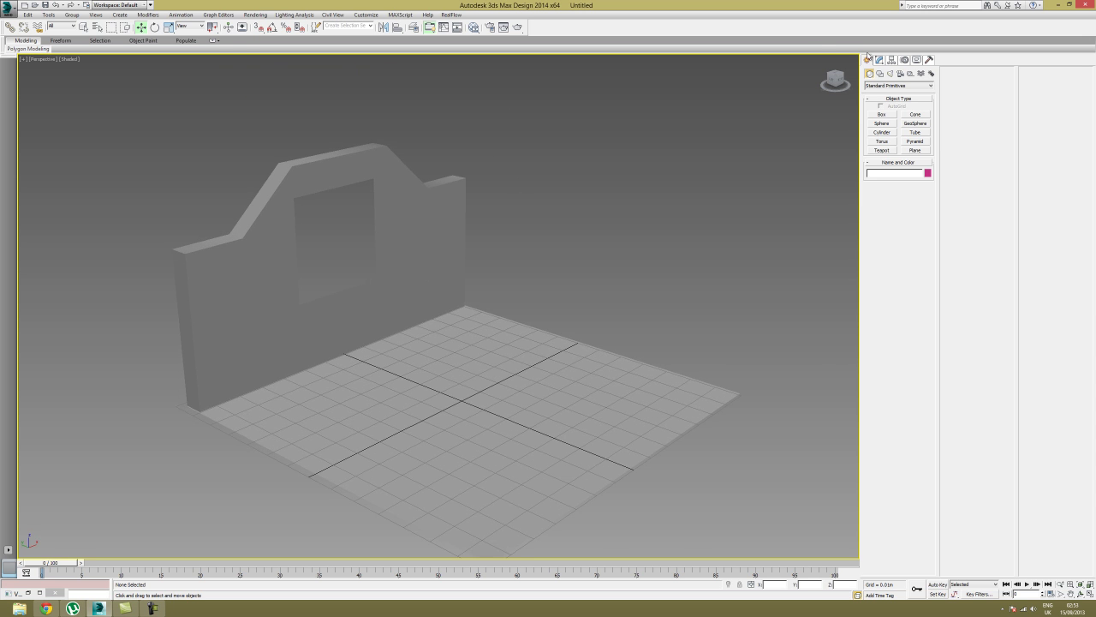
{"action": "left_click", "coordinate": [890, 73]}
{"action": "left_click", "coordinate": [898, 85]}
{"action": "left_click", "coordinate": [891, 99]}
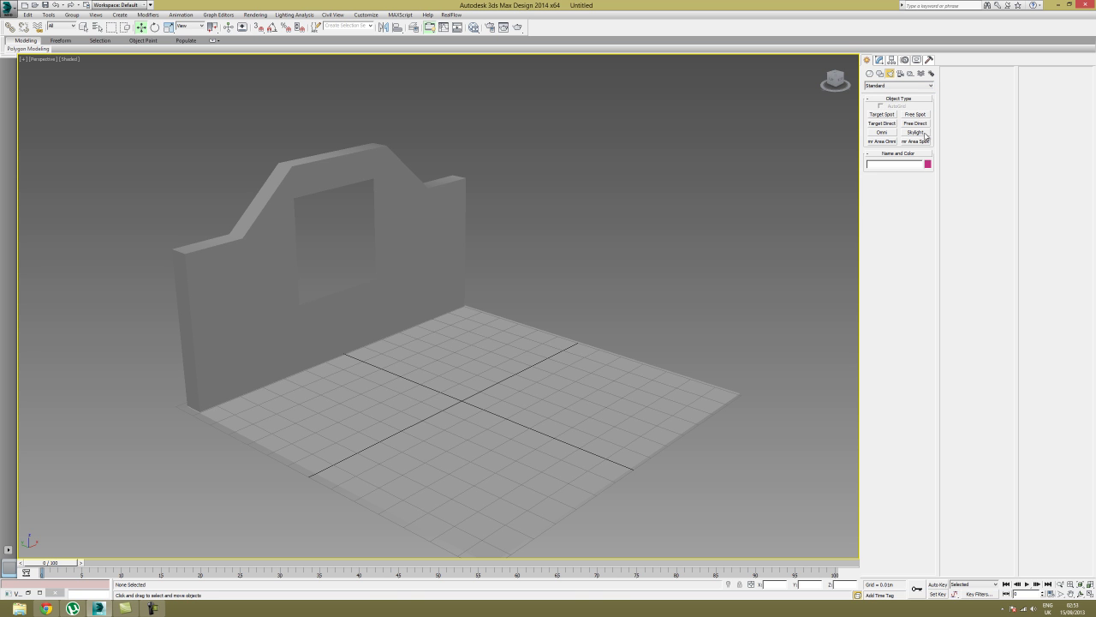
{"action": "left_click", "coordinate": [888, 127]}
{"action": "middle_click_drag", "start_coordinate": [541, 258], "coordinate": [715, 259], "text": "alt"}
{"action": "scroll", "coordinate": [714, 259], "scroll_direction": "down", "scroll_amount": 3}
{"action": "left_click_drag", "start_coordinate": [346, 288], "coordinate": [686, 307]}
- Raise the directional light behind the wall to about X -0.063 m, Y 0.307 m, Z 0.161 m, angling its beam through the window
{"action": "middle_click_drag", "start_coordinate": [686, 306], "coordinate": [691, 313], "text": "alt"}
{"action": "key", "text": "w"}
{"action": "left_click_drag", "start_coordinate": [365, 324], "coordinate": [383, 113]}
{"action": "middle_click_drag", "start_coordinate": [417, 230], "coordinate": [486, 296], "text": "alt"}
{"action": "left_click_drag", "start_coordinate": [573, 255], "coordinate": [562, 238]}
{"action": "key", "text": "e"}
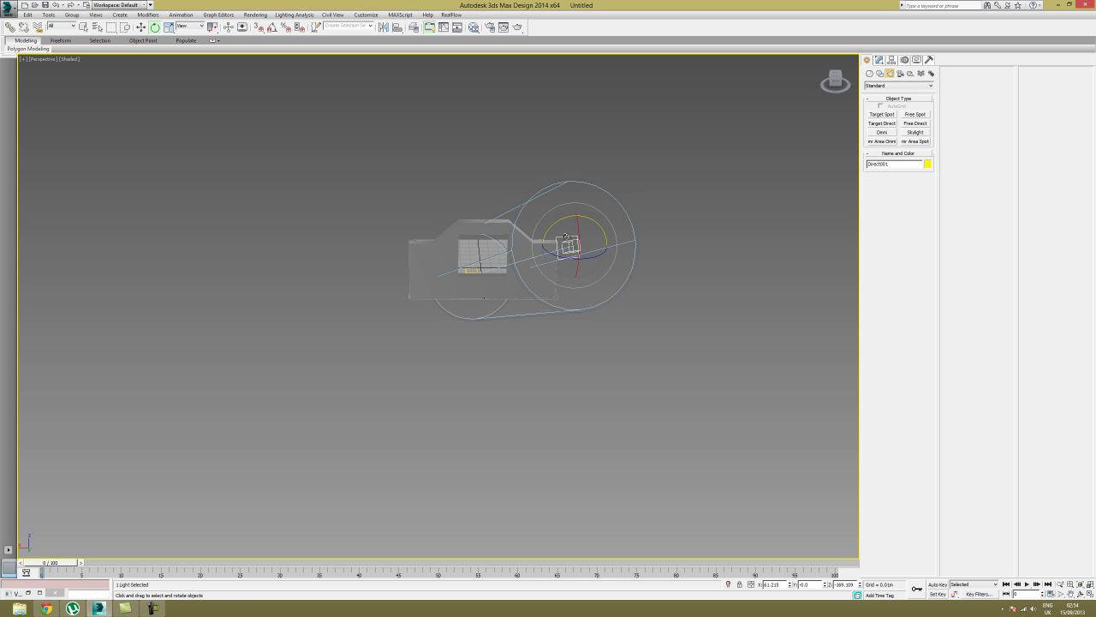
{"action": "key", "text": "r"}
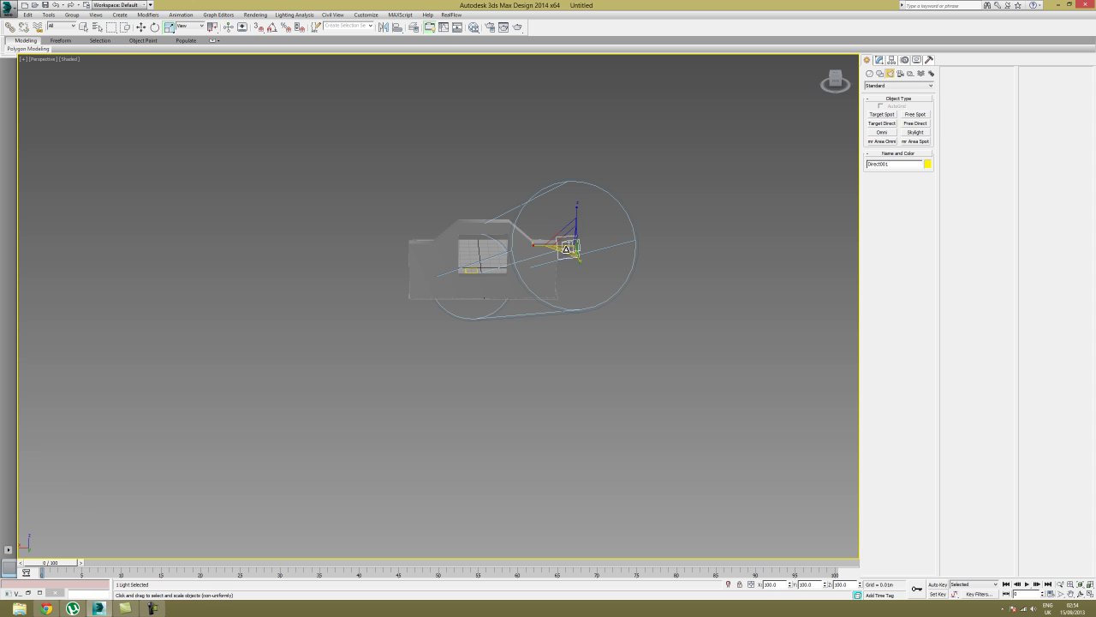
{"action": "key", "text": "w"}
- Widen the directional light's hotspot to about 0.107 m in its Directional Parameters so the beam covers the window wall
{"action": "middle_click_drag", "start_coordinate": [565, 246], "coordinate": [492, 258], "text": "alt"}
{"action": "middle_click_drag", "start_coordinate": [343, 209], "coordinate": [558, 265], "text": "alt"}
{"action": "scroll", "coordinate": [510, 238], "scroll_direction": "up", "scroll_amount": 4}
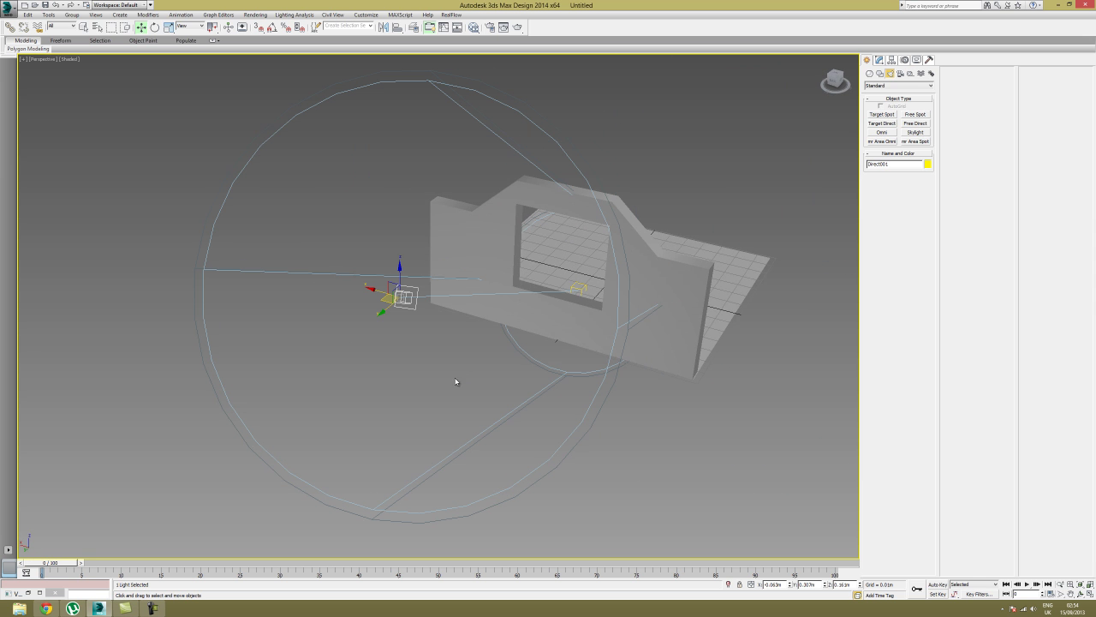
{"action": "middle_click_drag", "start_coordinate": [659, 220], "coordinate": [604, 223], "text": "alt"}
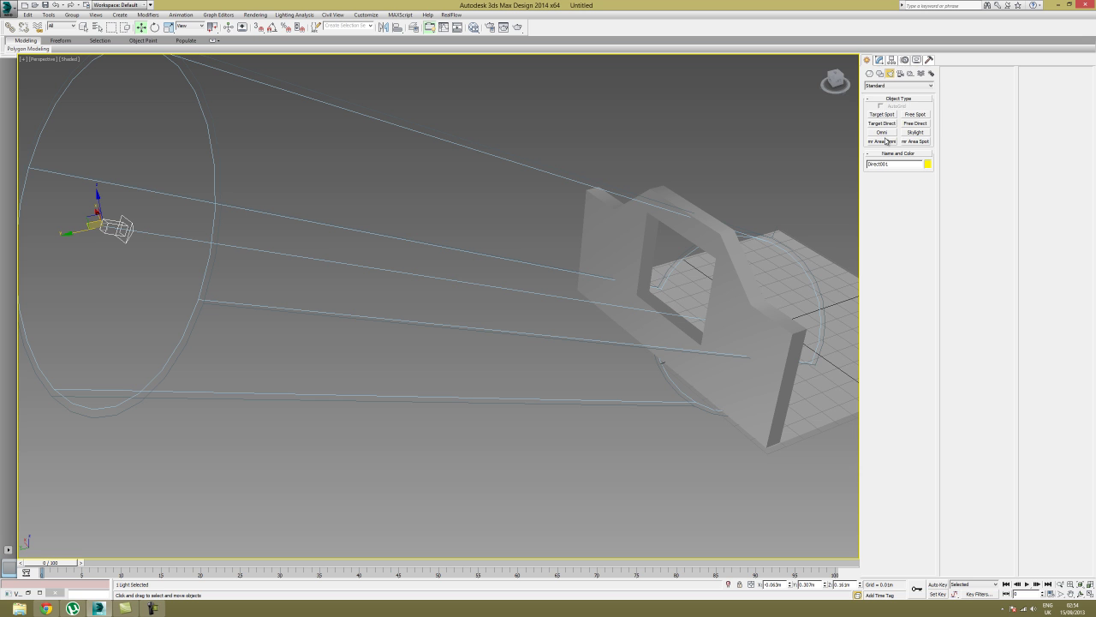
{"action": "left_click", "coordinate": [879, 60]}
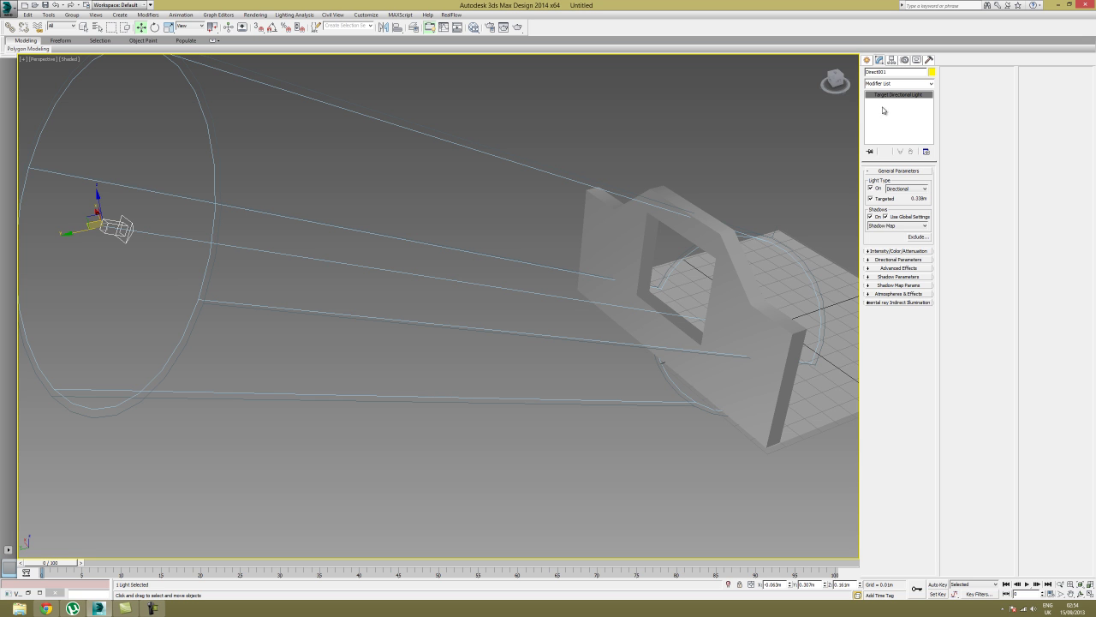
{"action": "left_click", "coordinate": [890, 250]}
{"action": "left_click", "coordinate": [893, 352]}
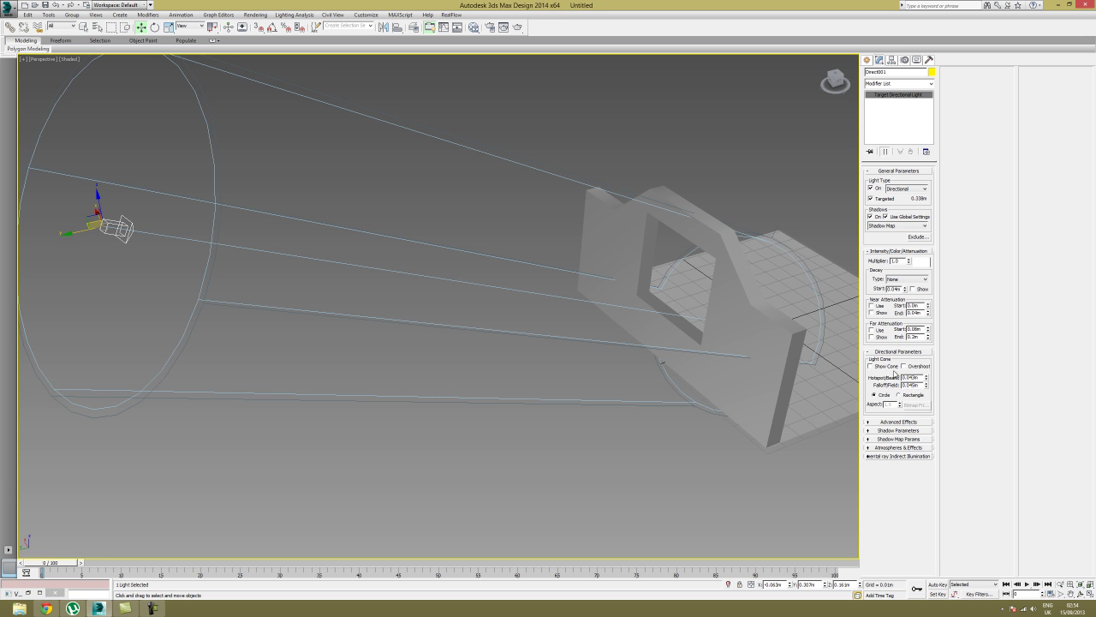
{"action": "left_click_drag", "start_coordinate": [926, 378], "coordinate": [927, 342]}
{"action": "scroll", "coordinate": [682, 315], "scroll_direction": "down", "scroll_amount": 1}
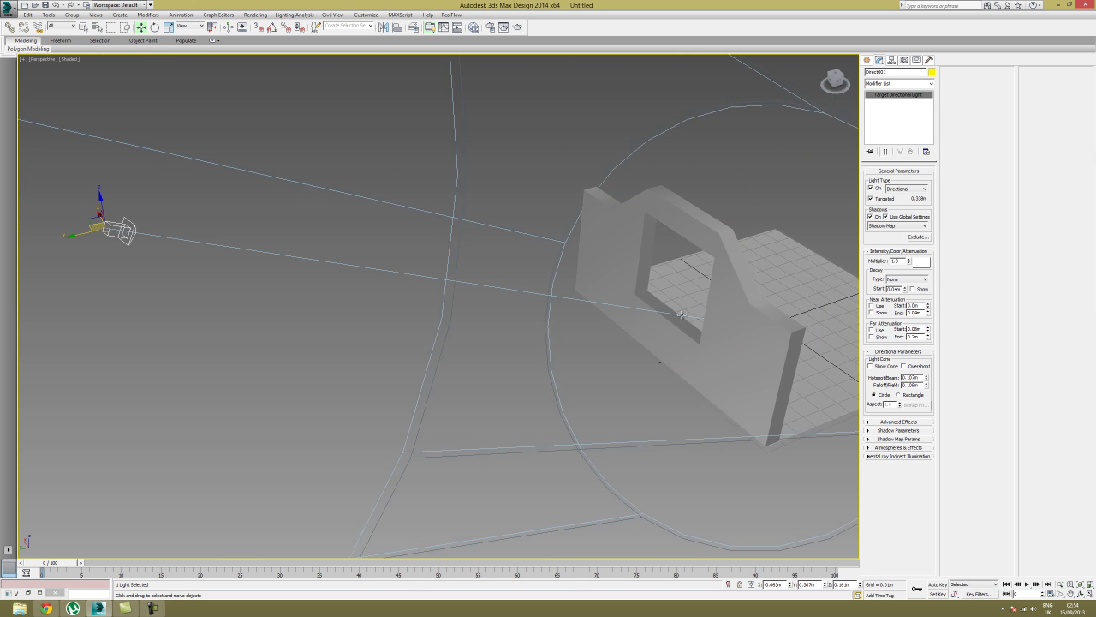
{"action": "scroll", "coordinate": [682, 315], "scroll_direction": "down", "scroll_amount": 3}
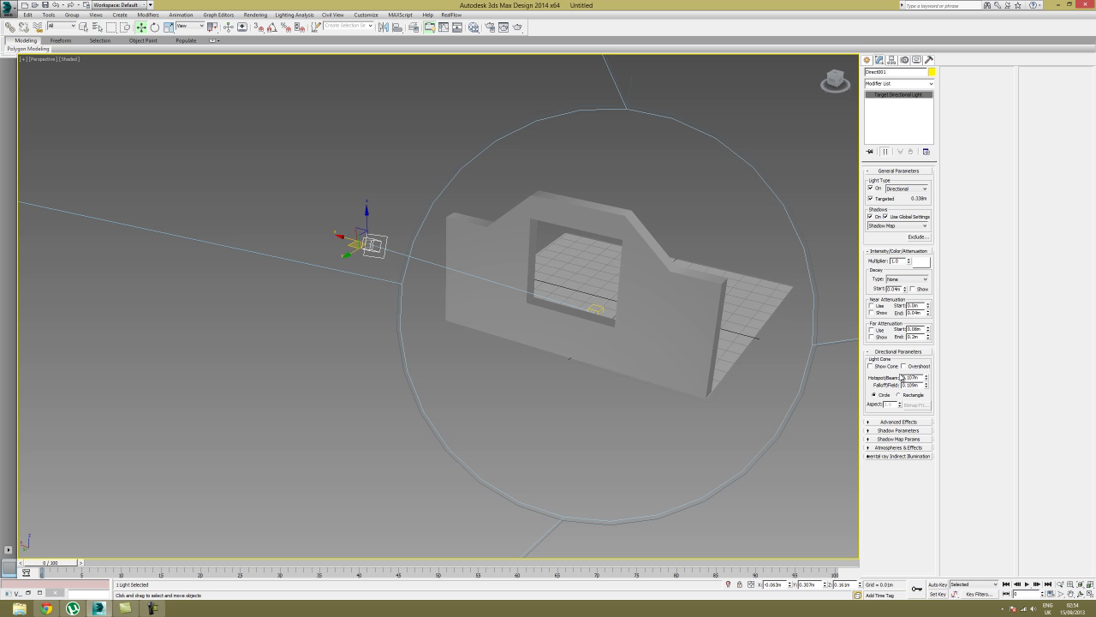
- Readjust the directional light's cone to a hotspot of about 0.095 m with a falloff of 0.11 m
{"action": "middle_click_drag", "start_coordinate": [574, 226], "coordinate": [539, 247], "text": "alt"}
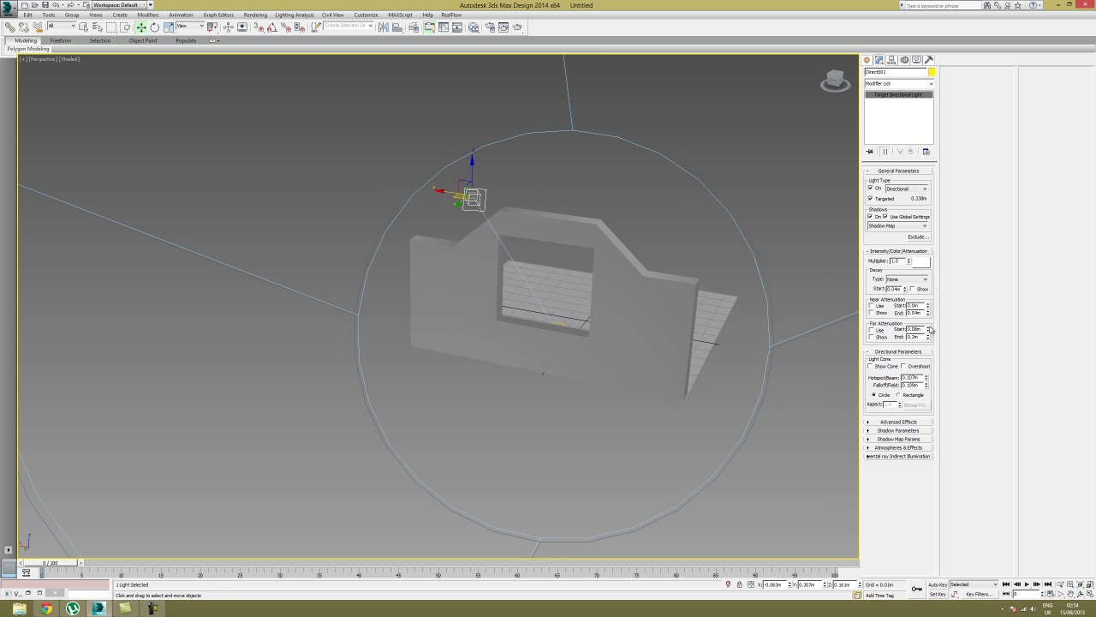
{"action": "left_click_drag", "start_coordinate": [926, 380], "coordinate": [930, 405]}
{"action": "middle_click_drag", "start_coordinate": [683, 241], "coordinate": [675, 238], "text": "alt"}
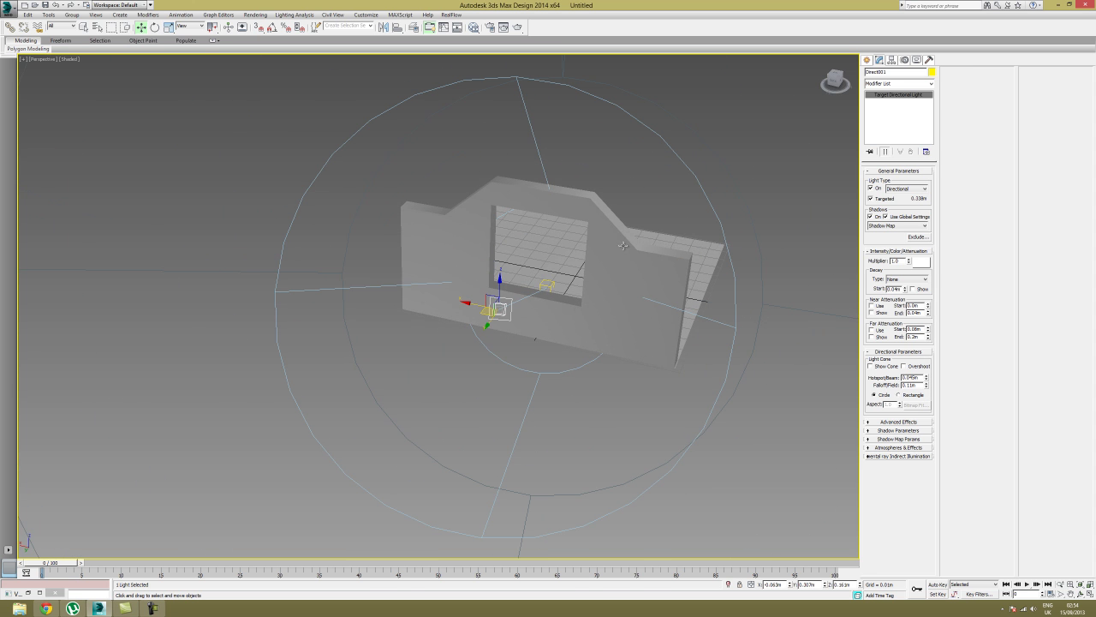
{"action": "left_click_drag", "start_coordinate": [926, 379], "coordinate": [927, 357]}
{"action": "middle_click_drag", "start_coordinate": [560, 225], "coordinate": [511, 221], "text": "alt"}
{"action": "middle_click_drag", "start_coordinate": [657, 265], "coordinate": [629, 274], "text": "alt"}
{"action": "scroll", "coordinate": [637, 272], "scroll_direction": "down", "scroll_amount": 3}
- Turn off Use Global Settings for the light's shadows, keep Shadow Map as the type, and add a Volume Light effect
{"action": "left_click", "coordinate": [888, 218]}
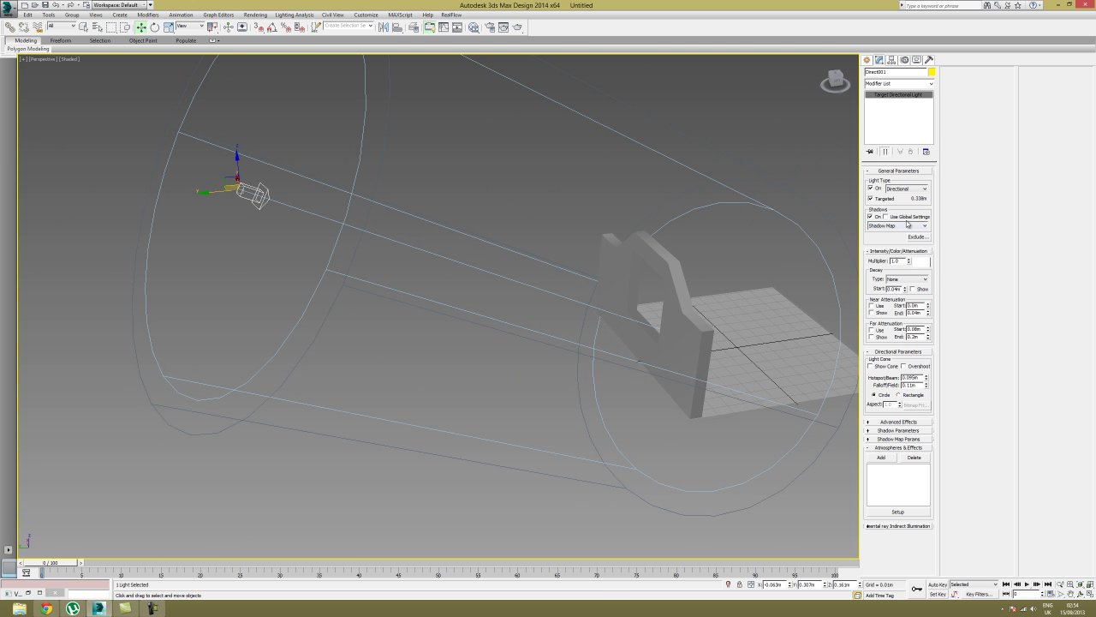
{"action": "left_click", "coordinate": [908, 223]}
{"action": "left_click", "coordinate": [893, 253]}
{"action": "left_click", "coordinate": [890, 460]}
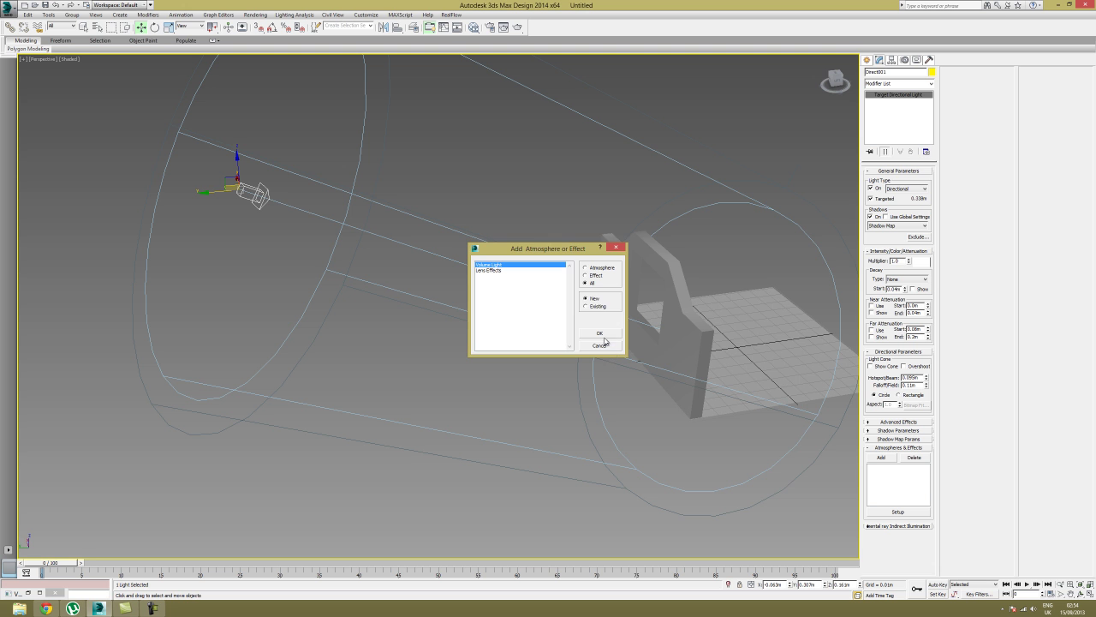
{"action": "left_click", "coordinate": [600, 332]}
- Expand the directional light's shadow parameters with the atmosphere shadows settings, and deselect the light
{"action": "middle_click_drag", "start_coordinate": [506, 323], "coordinate": [739, 347], "text": "alt"}
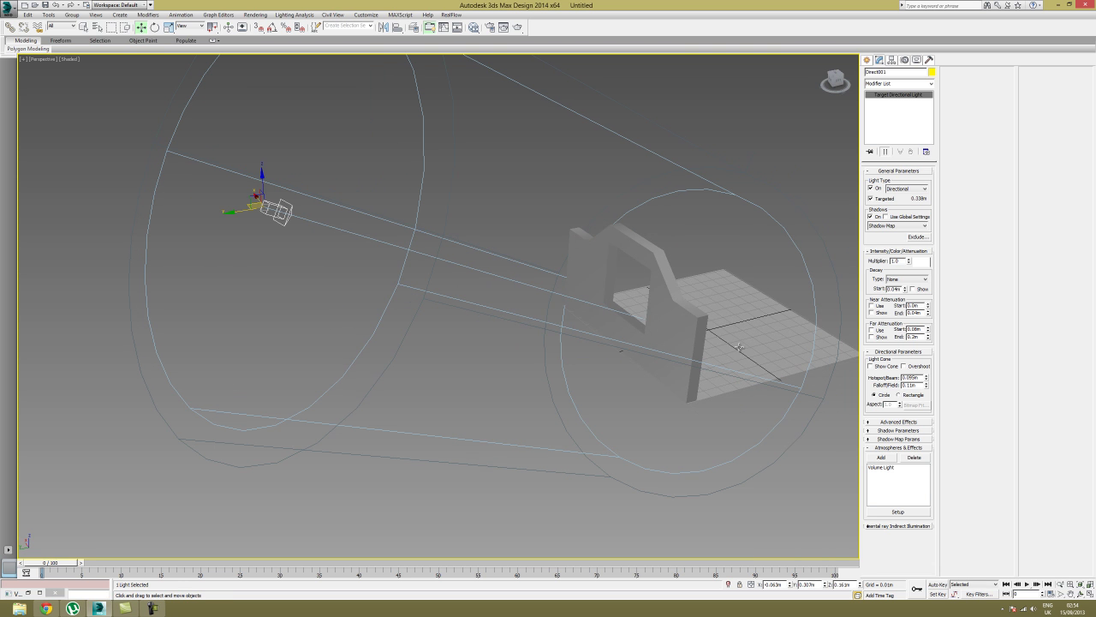
{"action": "left_click", "coordinate": [891, 430]}
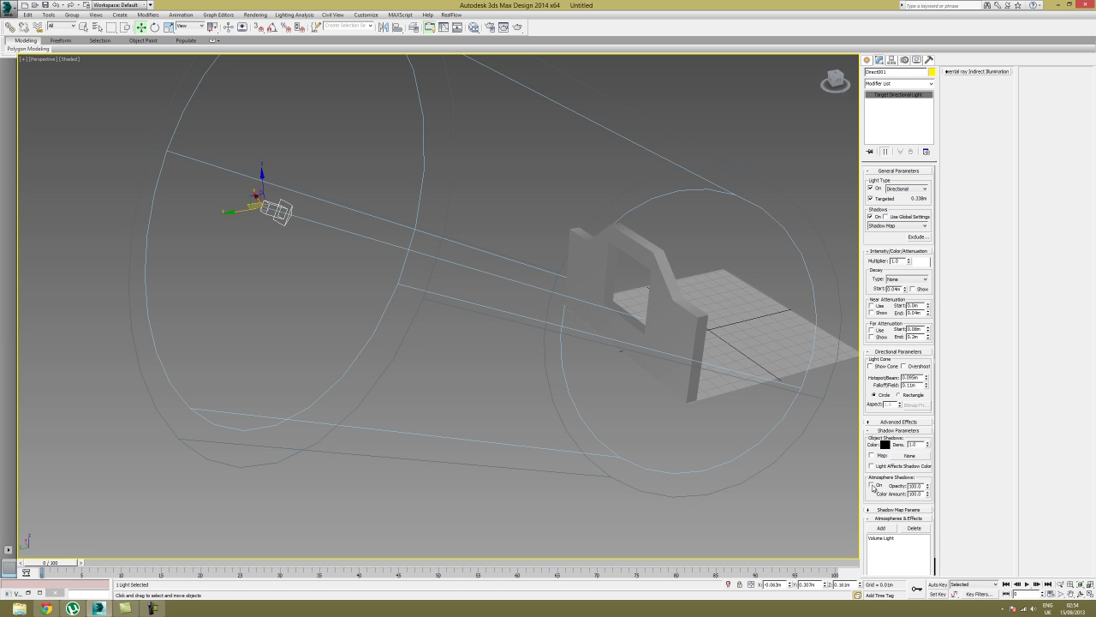
{"action": "left_click", "coordinate": [793, 480]}
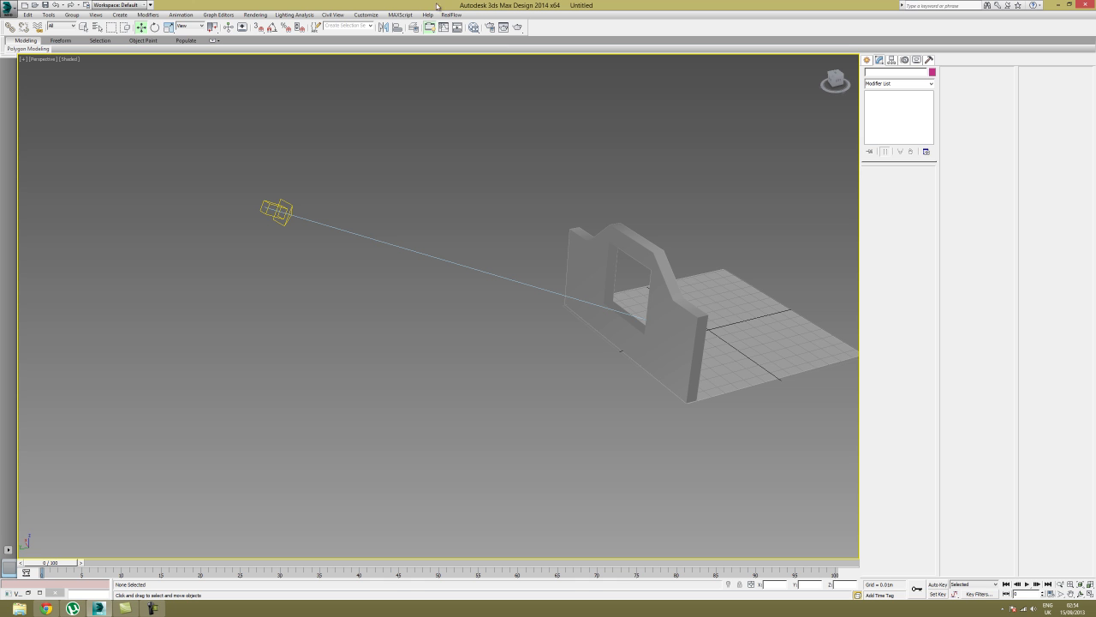
- Assign V-Ray Adv 2.40.03 as the production renderer in the render setup
{"action": "key", "text": "F10"}
{"action": "scroll", "coordinate": [362, 349], "scroll_direction": "down", "scroll_amount": 2}
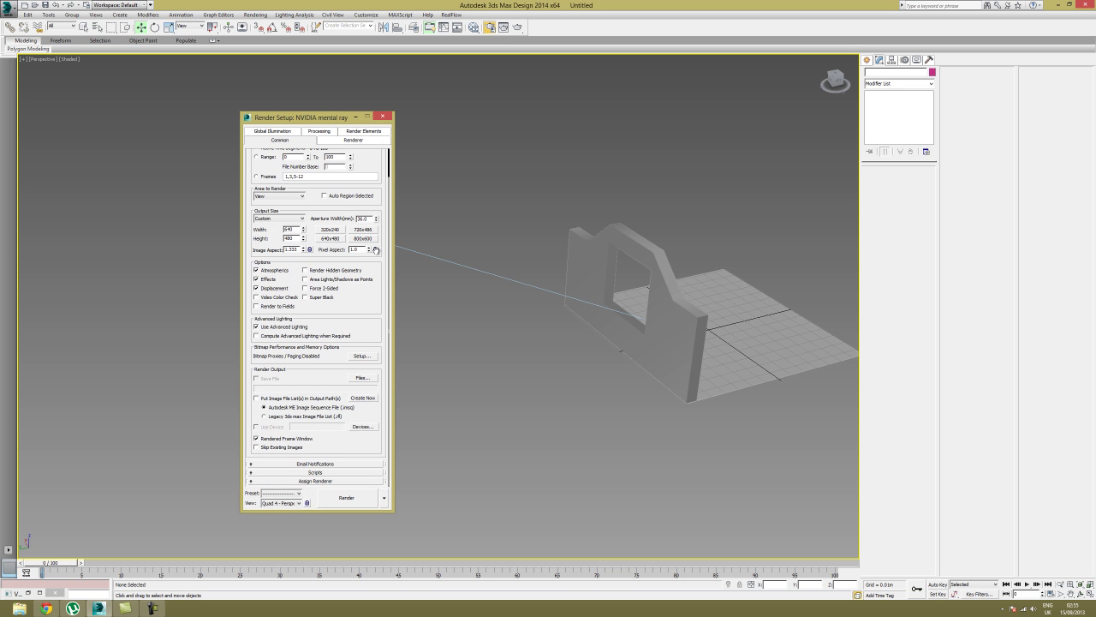
{"action": "left_click", "coordinate": [334, 481]}
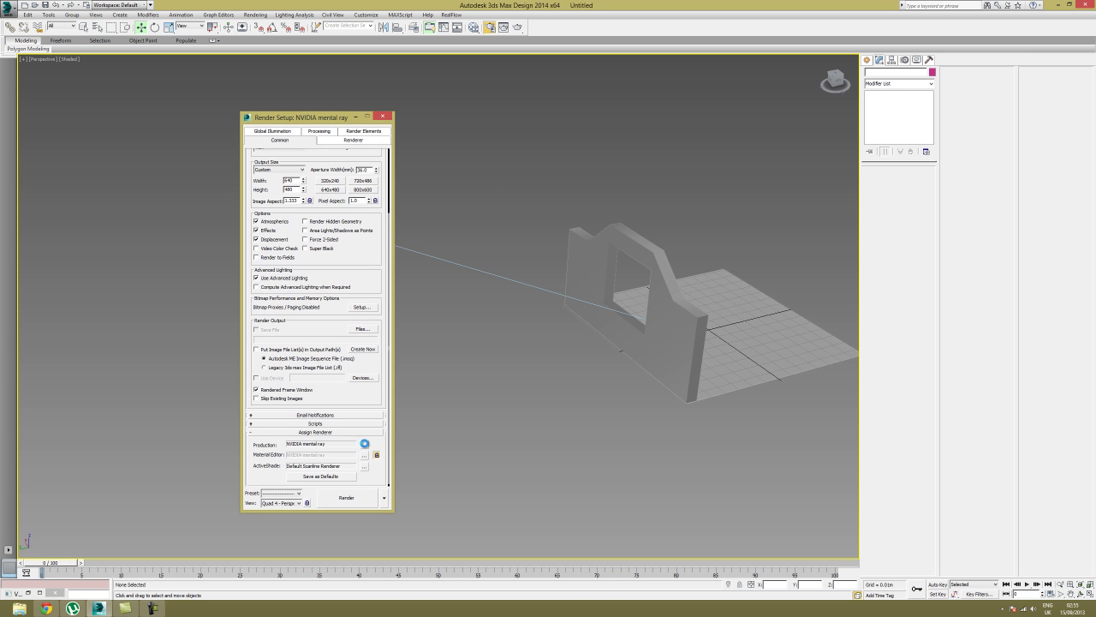
{"action": "left_click", "coordinate": [364, 442]}
{"action": "double_click", "coordinate": [271, 277]}
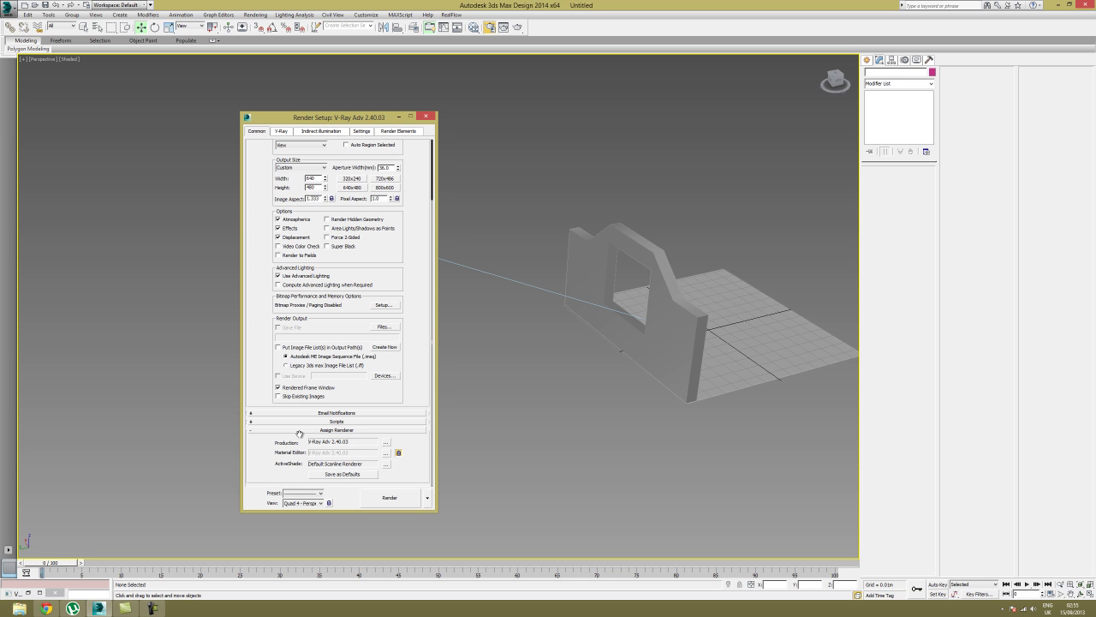
- Enable V-Ray indirect illumination with ambient occlusion and set the irradiance map preset to Very low
{"action": "left_click", "coordinate": [321, 131]}
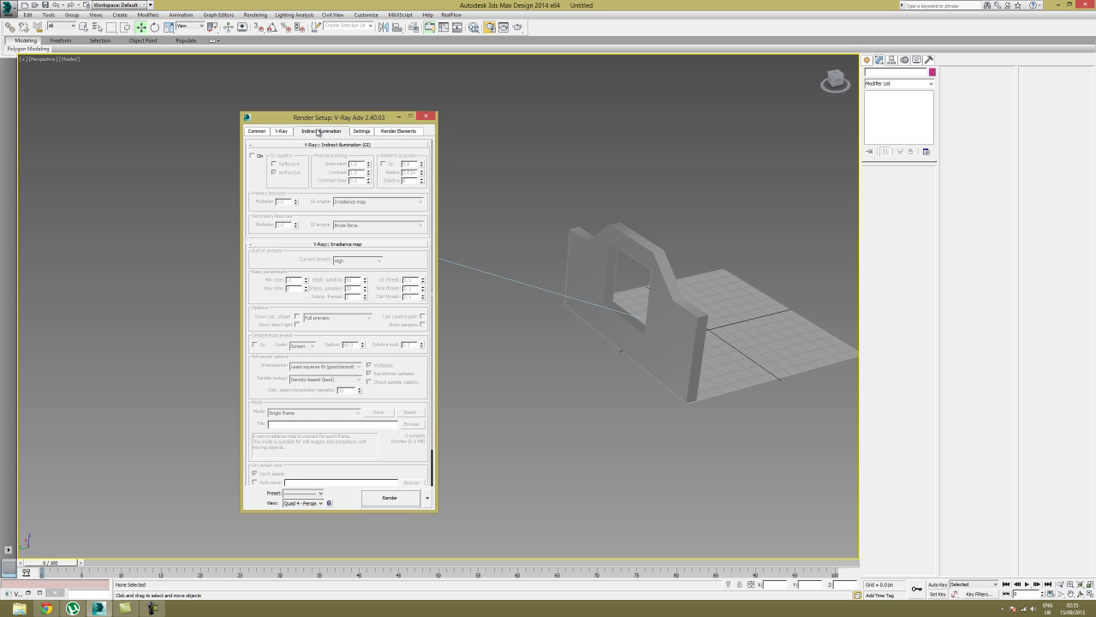
{"action": "left_click", "coordinate": [254, 155]}
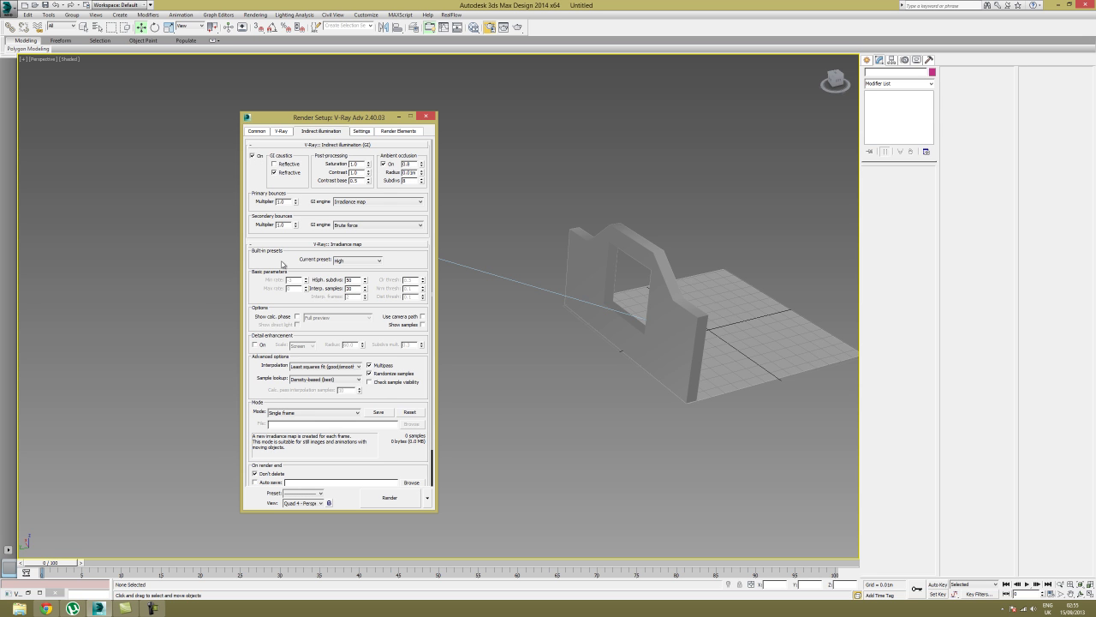
{"action": "left_click", "coordinate": [360, 260]}
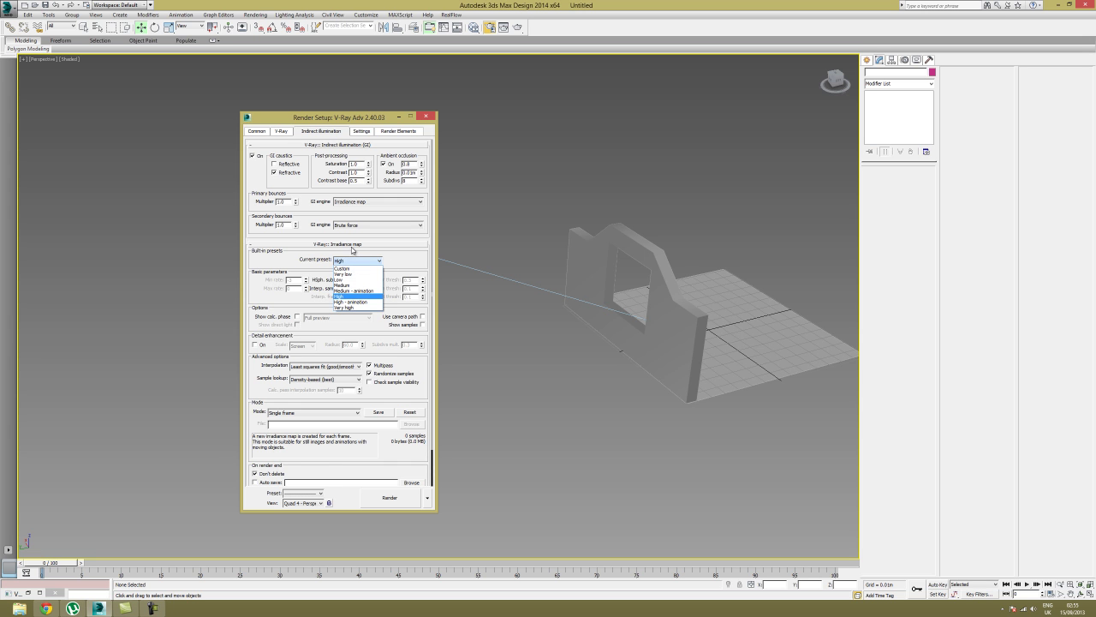
{"action": "left_click", "coordinate": [316, 243]}
{"action": "left_click", "coordinate": [318, 244]}
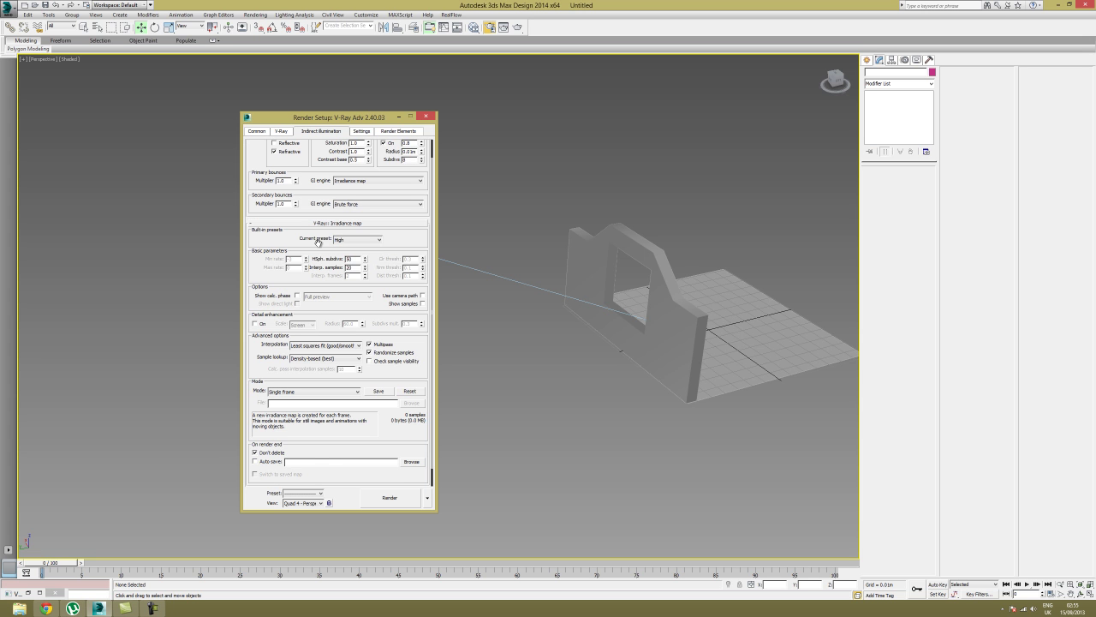
{"action": "left_click", "coordinate": [363, 244]}
{"action": "left_click", "coordinate": [347, 253]}
{"action": "scroll", "coordinate": [407, 317], "scroll_direction": "down", "scroll_amount": 1}
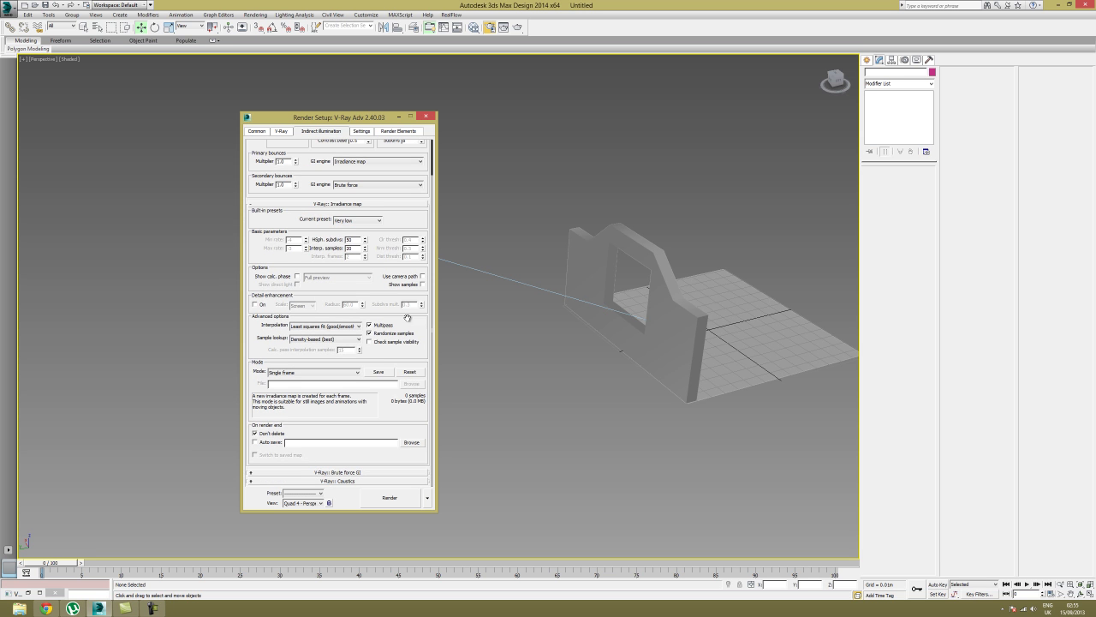
- Enable optimized atmospheric evaluation in the V-Ray system settings and close the render setup
{"action": "left_click", "coordinate": [363, 131]}
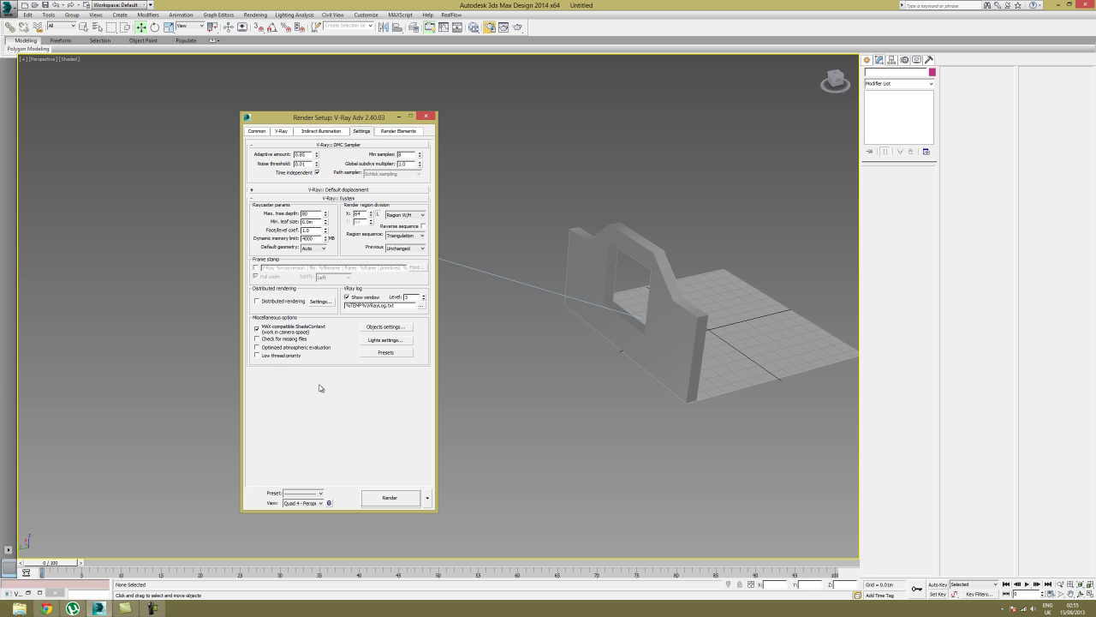
{"action": "middle_click_drag", "start_coordinate": [590, 264], "coordinate": [668, 292]}
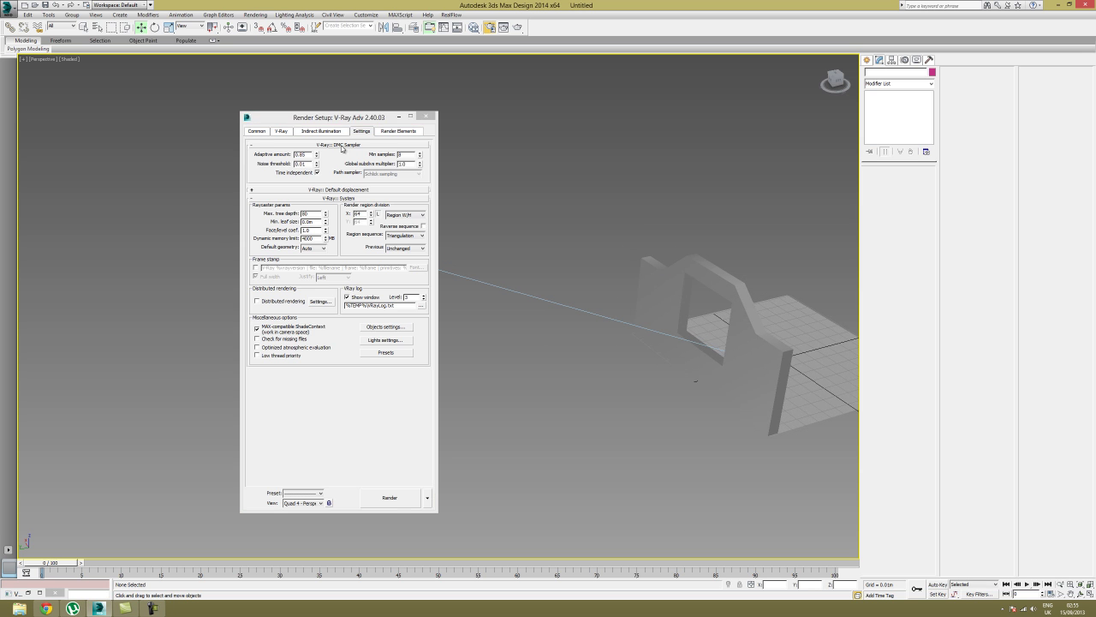
{"action": "left_click", "coordinate": [359, 132]}
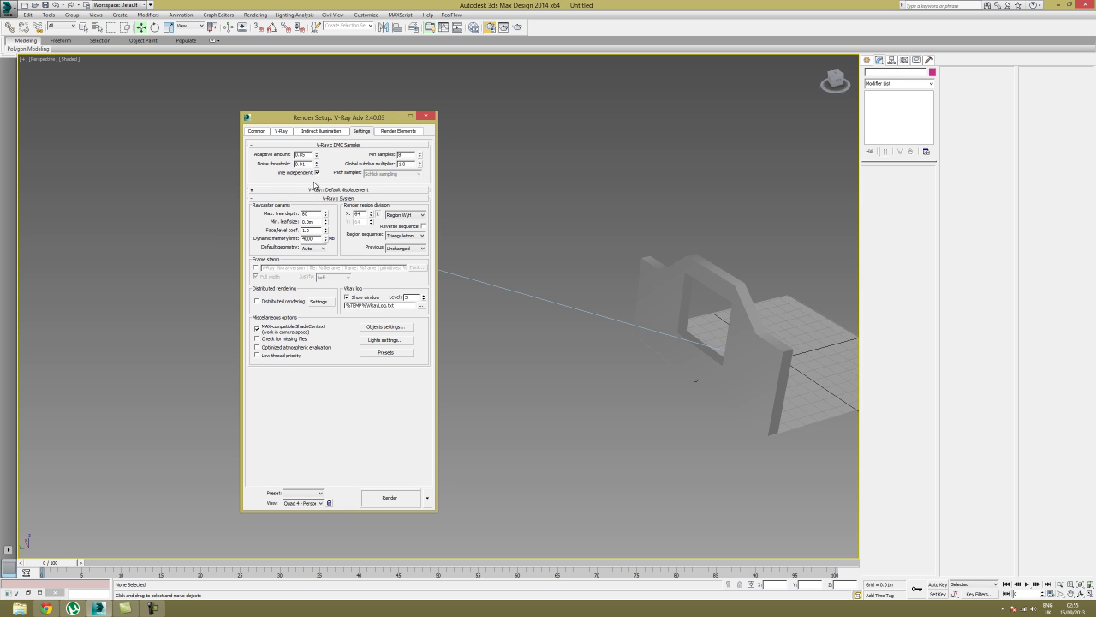
{"action": "left_click", "coordinate": [257, 347]}
{"action": "middle_click_drag", "start_coordinate": [726, 329], "coordinate": [658, 297], "text": "alt"}
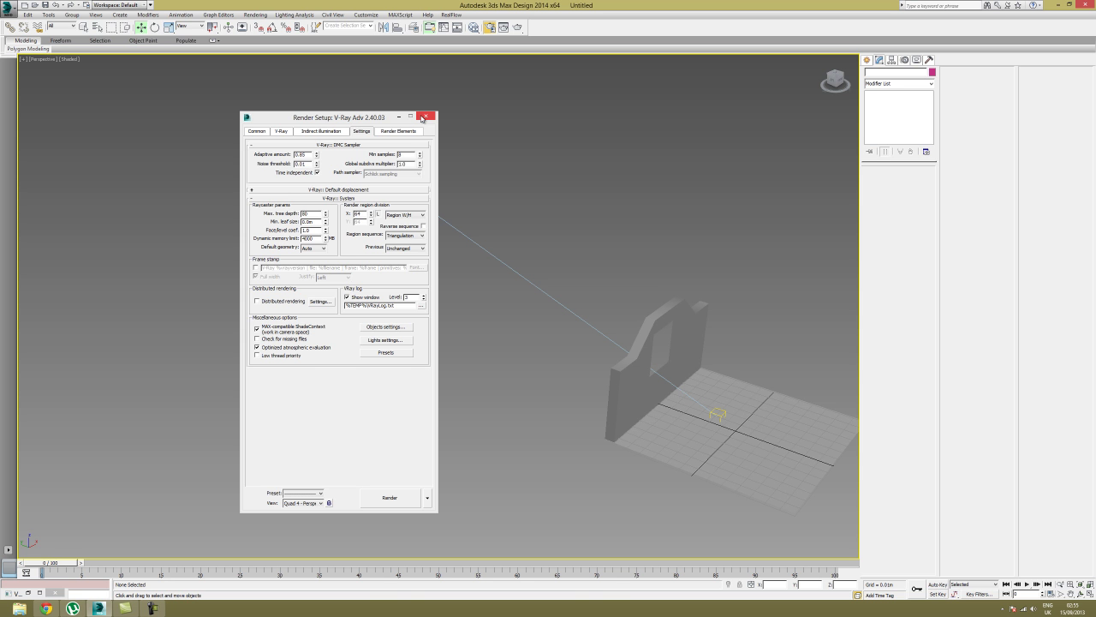
{"action": "left_click", "coordinate": [422, 118]}
- Frame the wall and its window from the floor side and create a target camera from the perspective view
{"action": "mouse_move", "coordinate": [605, 249]}
{"action": "middle_mouse_down", "text": "alt"}
{"action": "mouse_move", "coordinate": [599, 260]}
{"action": "mouse_move", "coordinate": [592, 231]}
{"action": "mouse_move", "coordinate": [598, 249]}
{"action": "middle_mouse_up", "text": "alt"}
{"action": "scroll", "coordinate": [599, 260], "scroll_direction": "up", "scroll_amount": 3}
{"action": "scroll", "coordinate": [597, 249], "scroll_direction": "down", "scroll_amount": 3}
{"action": "scroll", "coordinate": [562, 240], "scroll_direction": "up", "scroll_amount": 8}
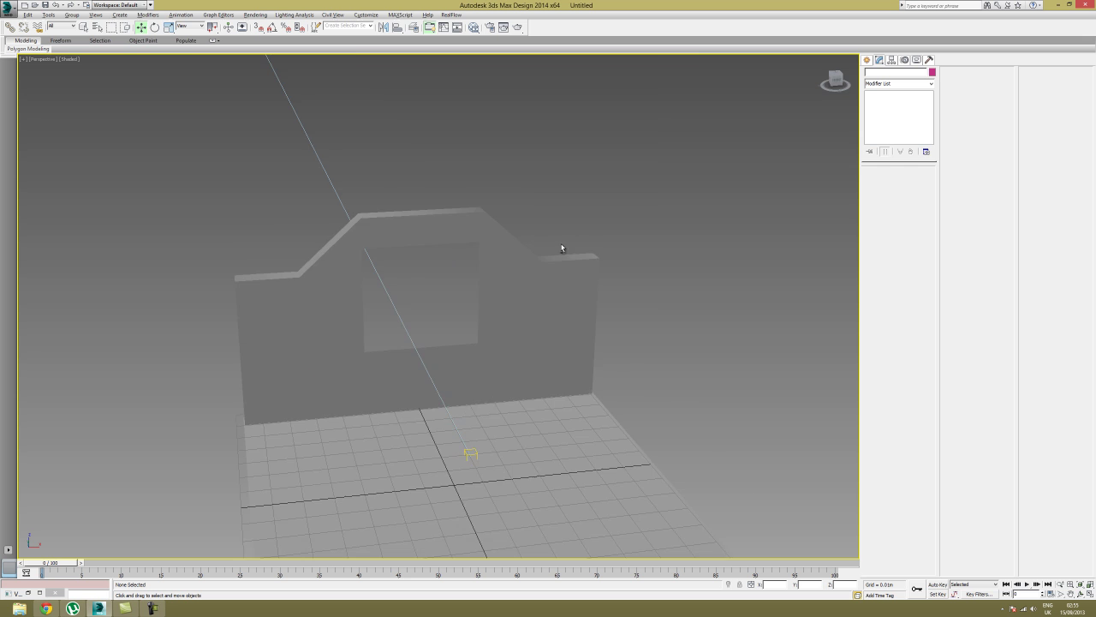
{"action": "scroll", "coordinate": [653, 274], "scroll_direction": "down", "scroll_amount": 6}
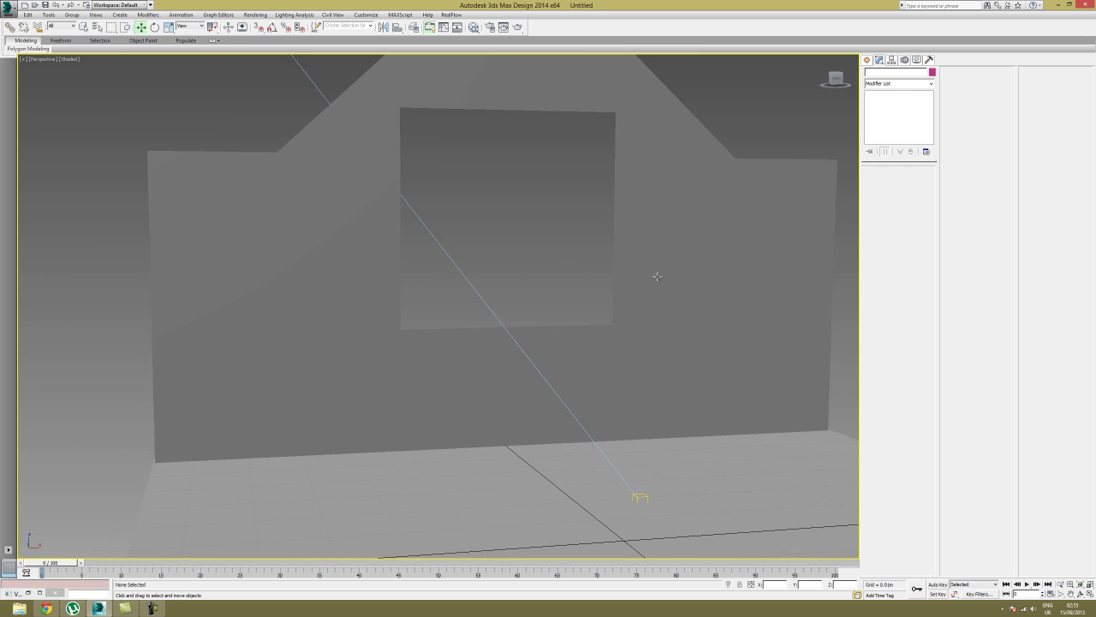
{"action": "left_click", "coordinate": [647, 317]}
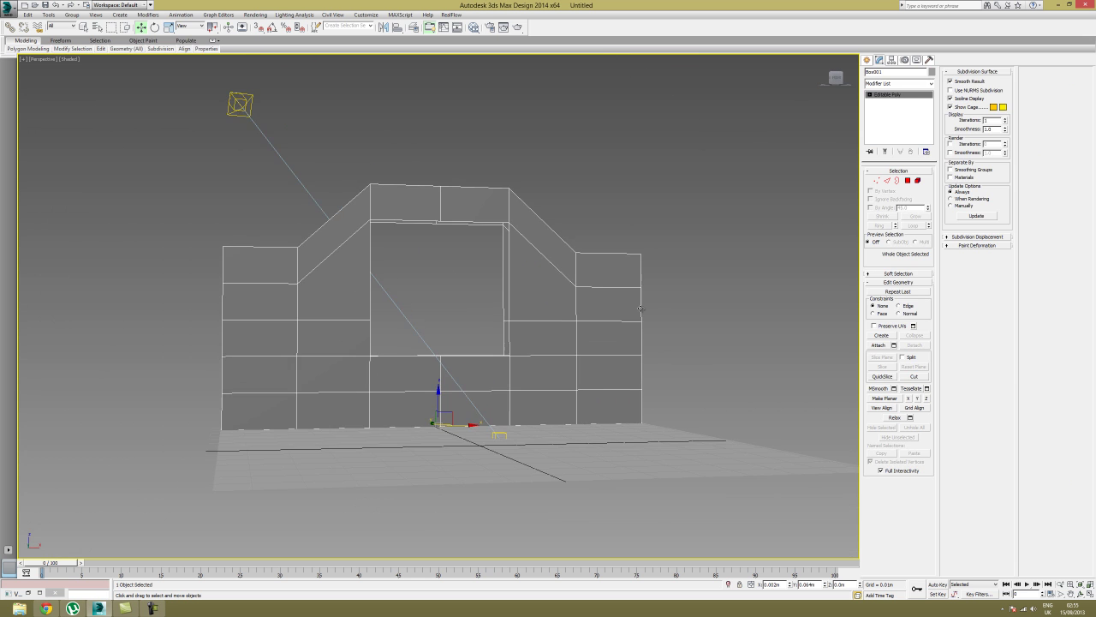
{"action": "scroll", "coordinate": [639, 308], "scroll_direction": "up", "scroll_amount": 5}
{"action": "middle_click_drag", "start_coordinate": [697, 312], "coordinate": [684, 310]}
{"action": "key", "text": "ctrl+c"}
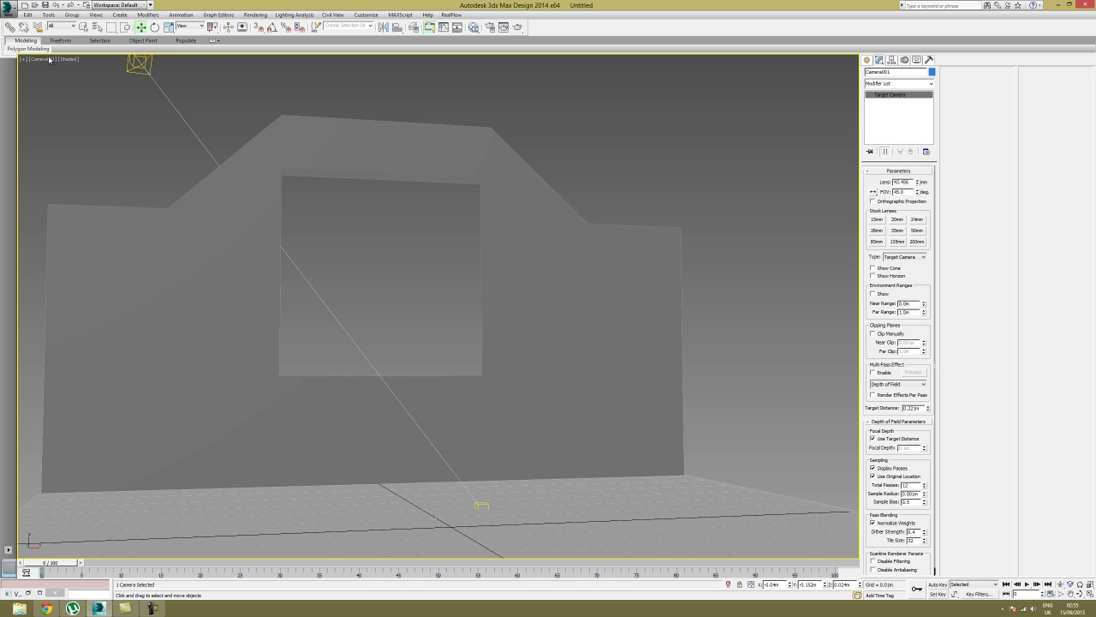
- Deselect the camera and show safe frames in the camera view
{"action": "left_click", "coordinate": [73, 180]}
{"action": "left_click", "coordinate": [43, 59]}
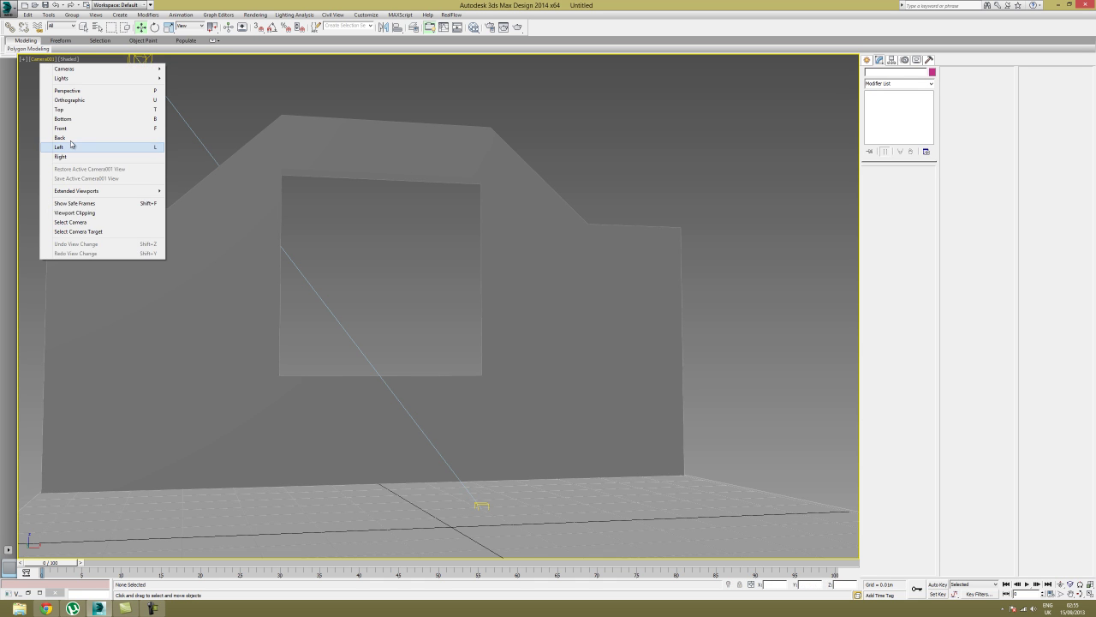
{"action": "left_click", "coordinate": [97, 204]}
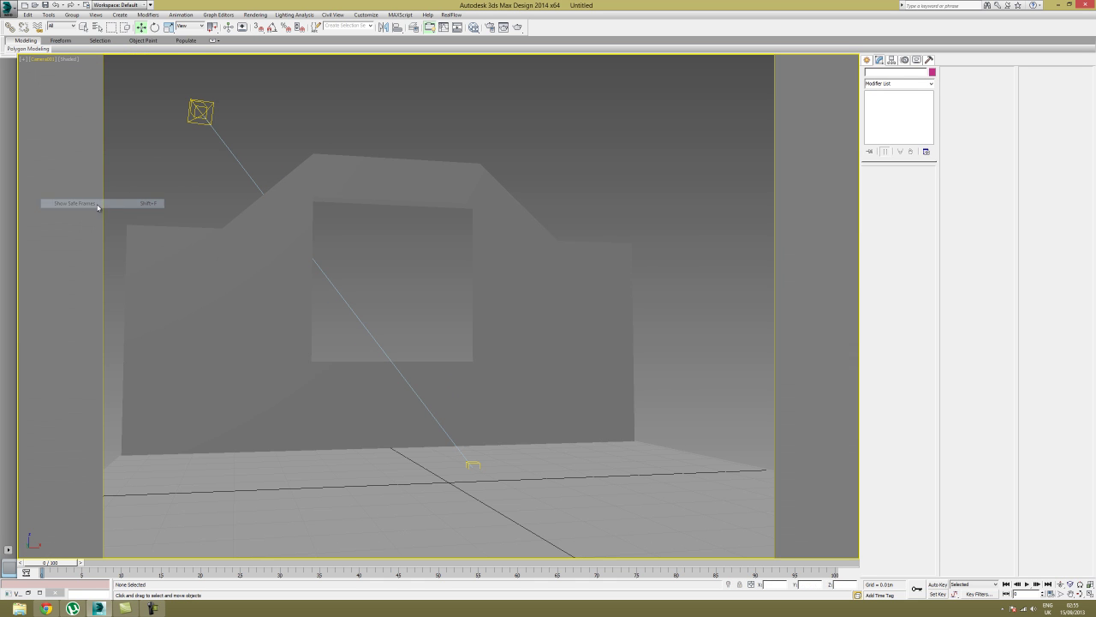
{"action": "left_click", "coordinate": [36, 59]}
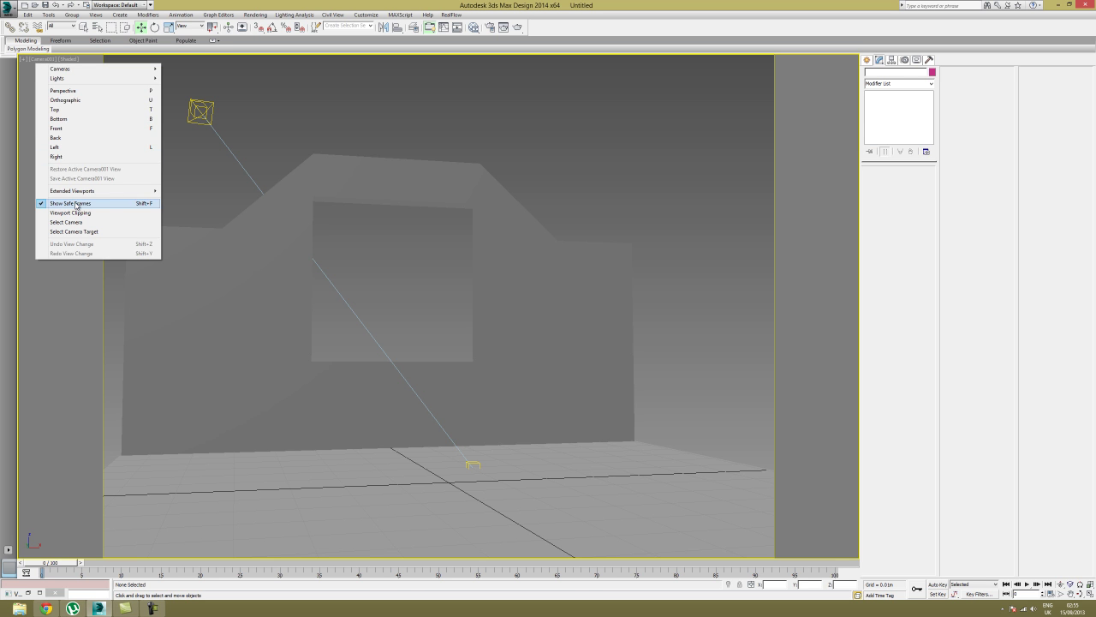
{"action": "left_click", "coordinate": [361, 394]}
{"action": "left_click", "coordinate": [718, 264]}
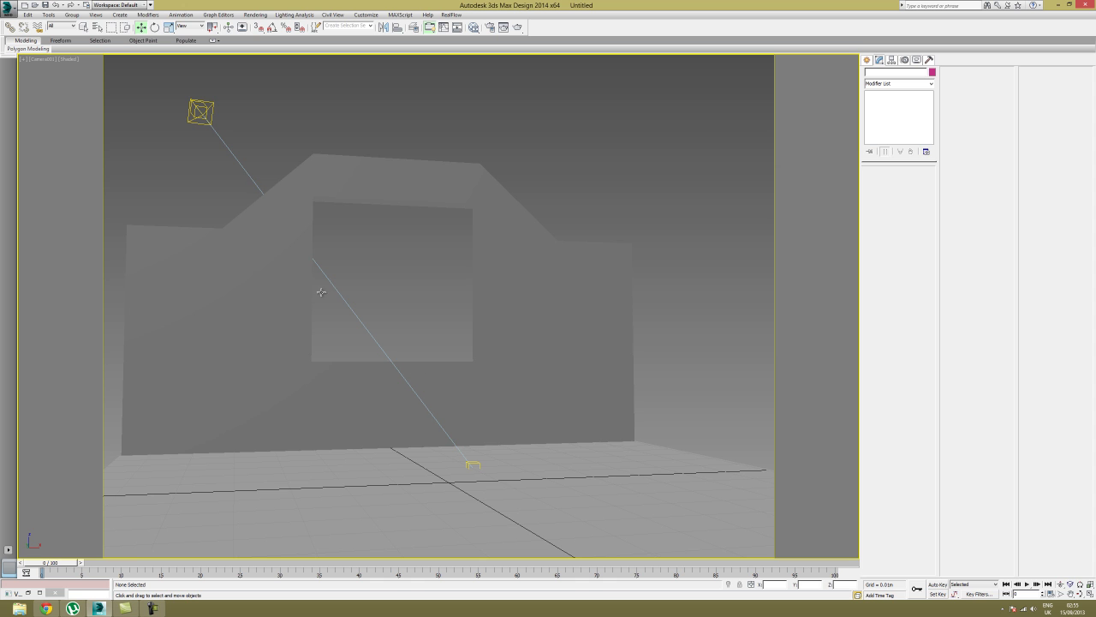
- Select the scene camera and narrow its field of view to about 35.4 degrees
{"action": "key", "text": "h"}
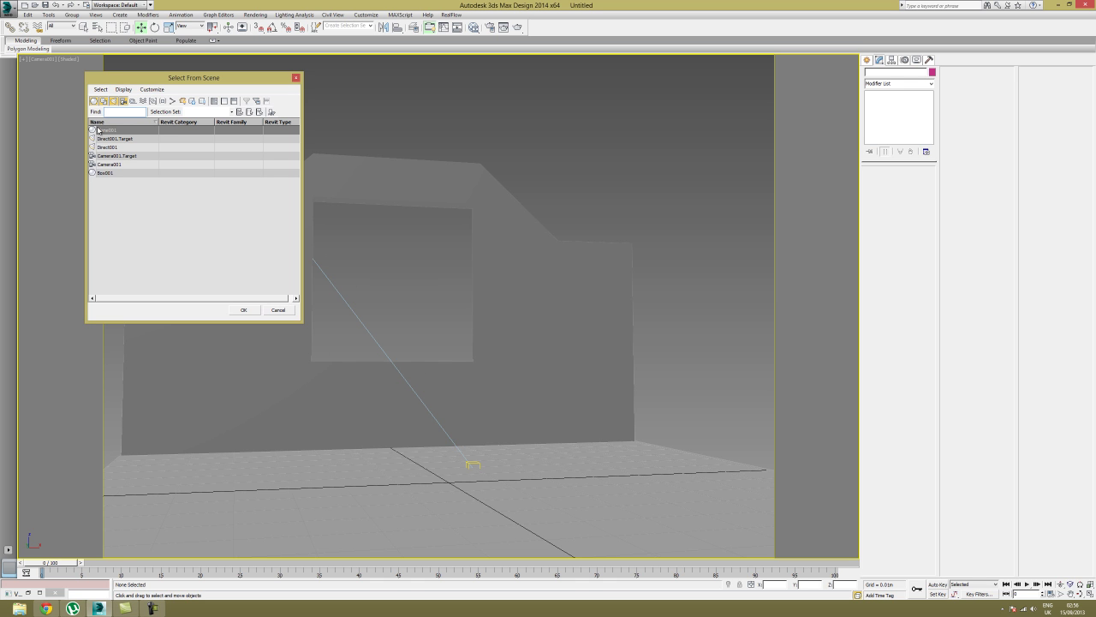
{"action": "left_click", "coordinate": [117, 164]}
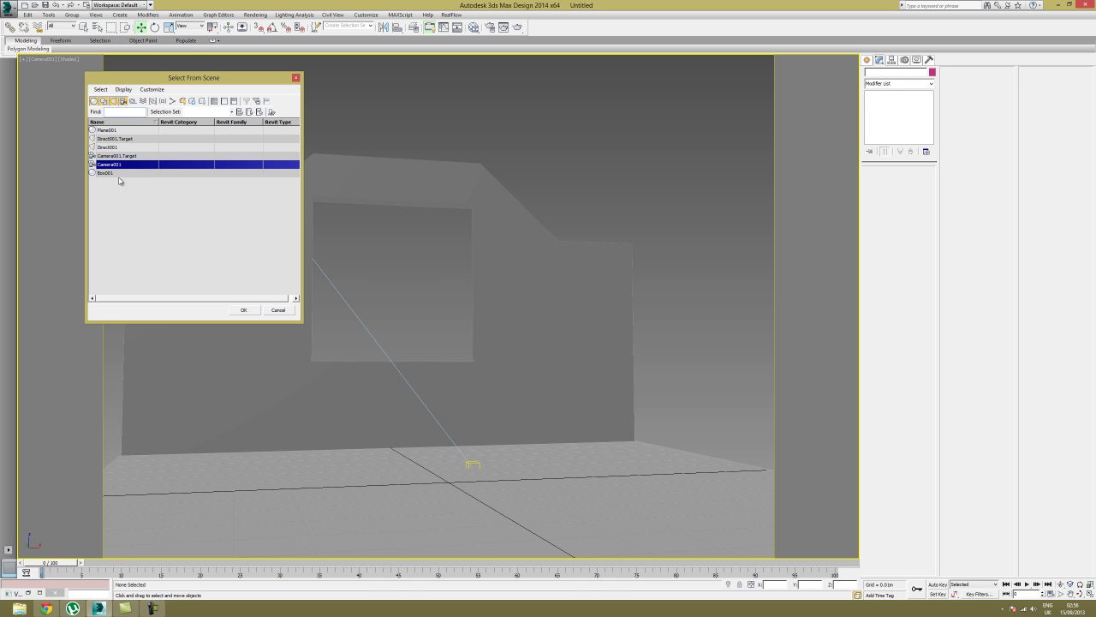
{"action": "left_click", "coordinate": [243, 310]}
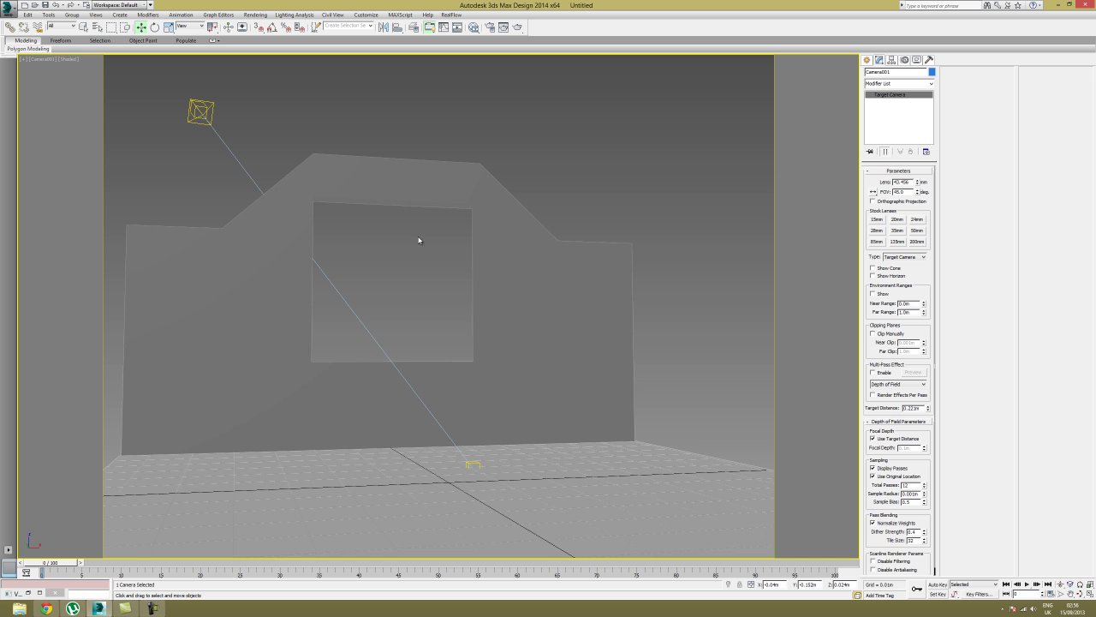
{"action": "left_click", "coordinate": [897, 230]}
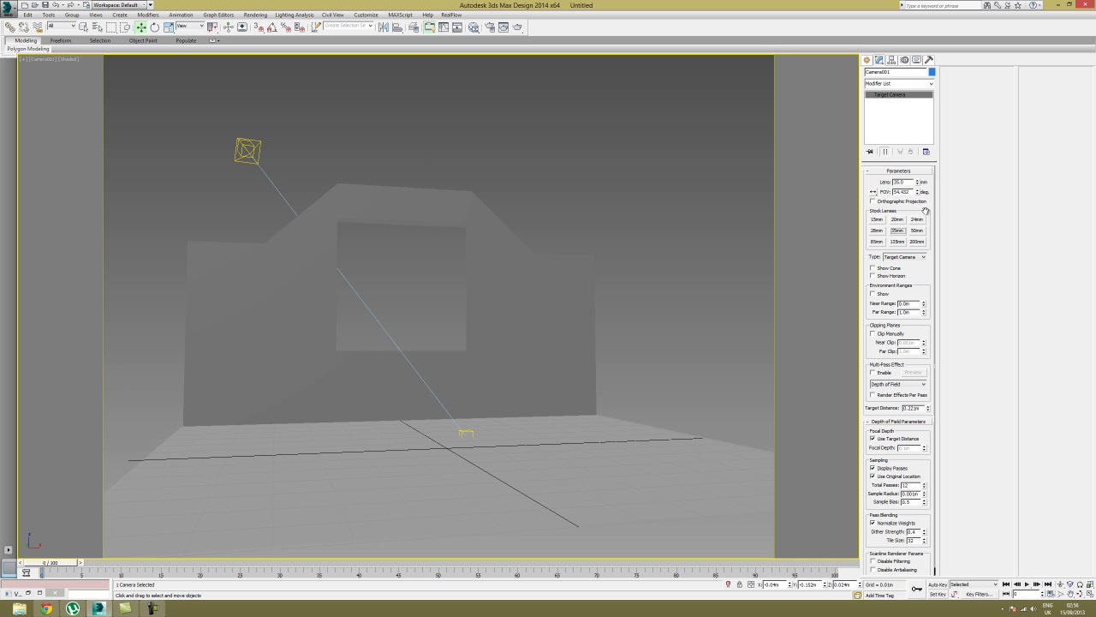
{"action": "left_click_drag", "start_coordinate": [919, 193], "coordinate": [924, 199]}
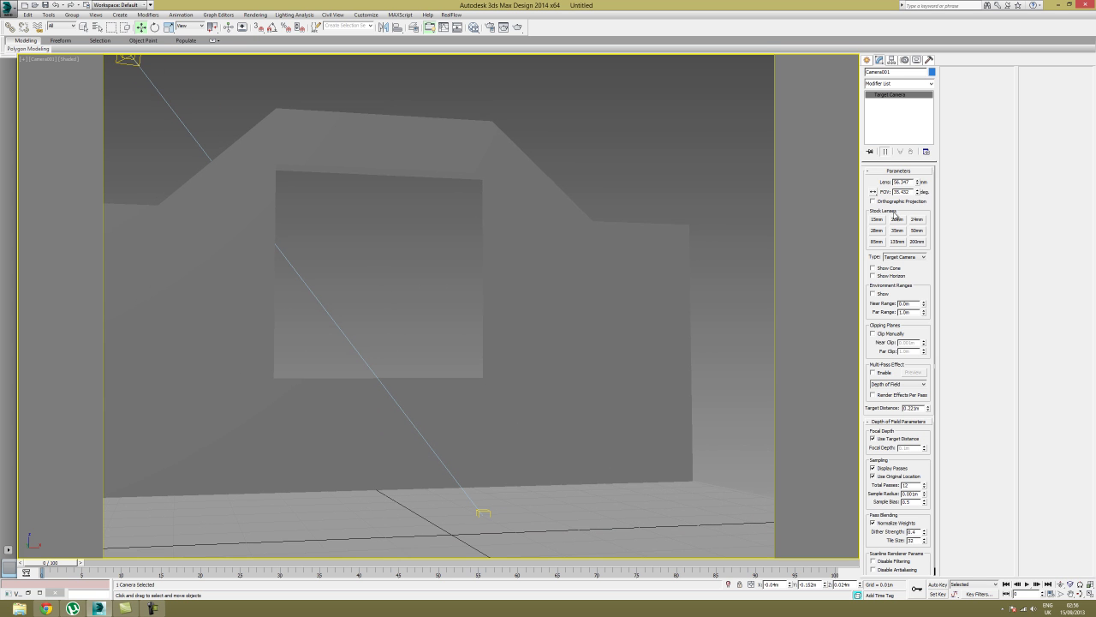
- Set the render output size to the HDTV (video) preset at 1920x1080 and close the render setup
{"action": "left_click", "coordinate": [489, 27]}
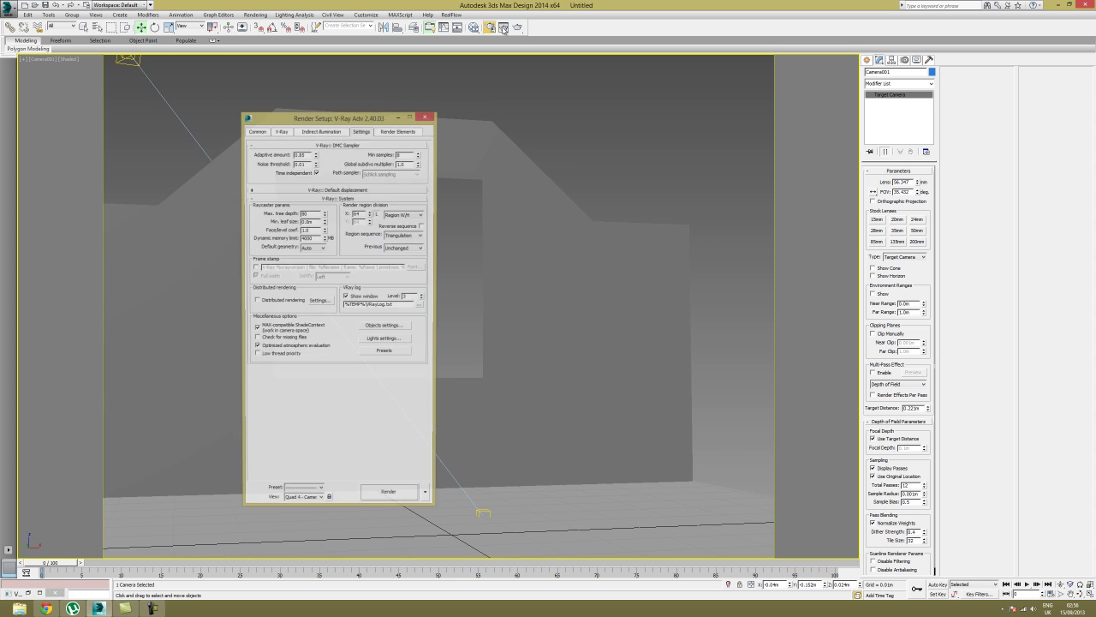
{"action": "left_click", "coordinate": [258, 131]}
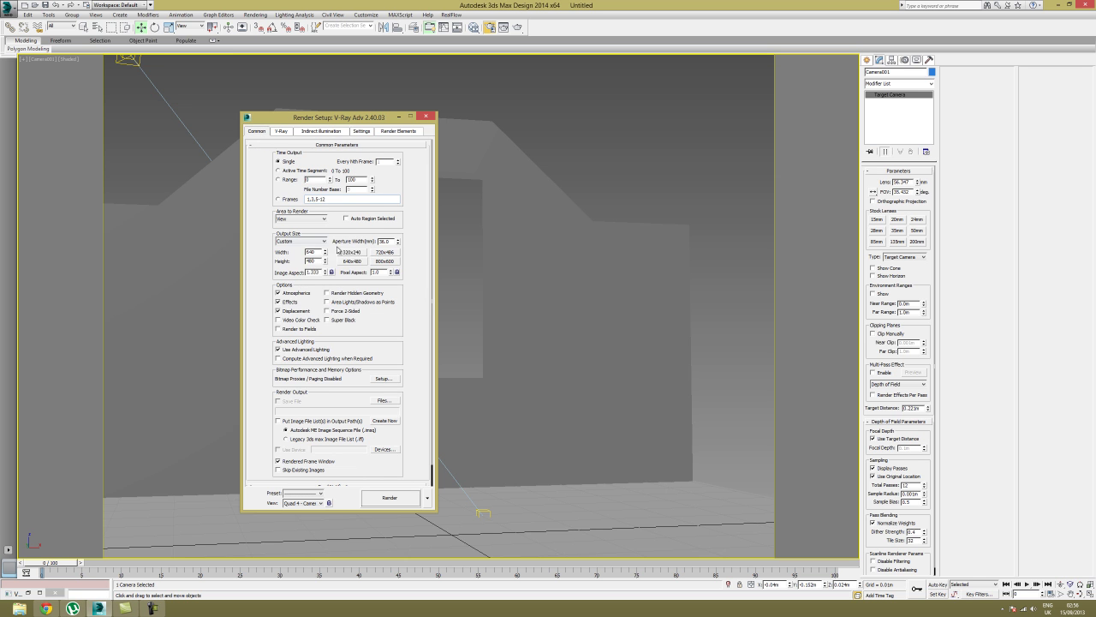
{"action": "left_click", "coordinate": [299, 241]}
{"action": "left_click", "coordinate": [299, 349]}
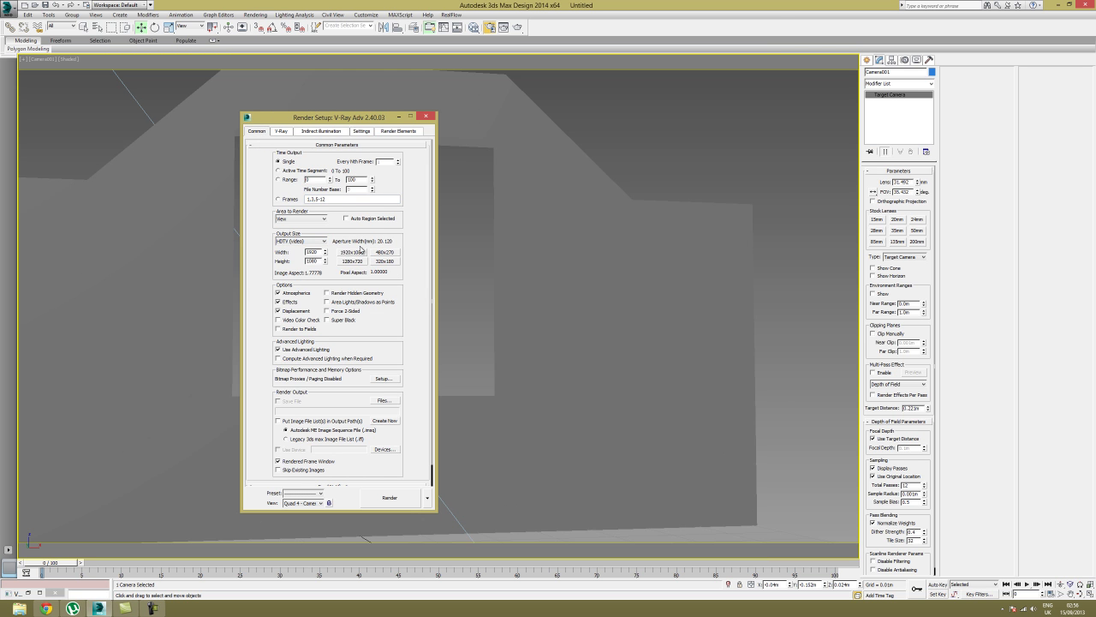
{"action": "left_click", "coordinate": [425, 117]}
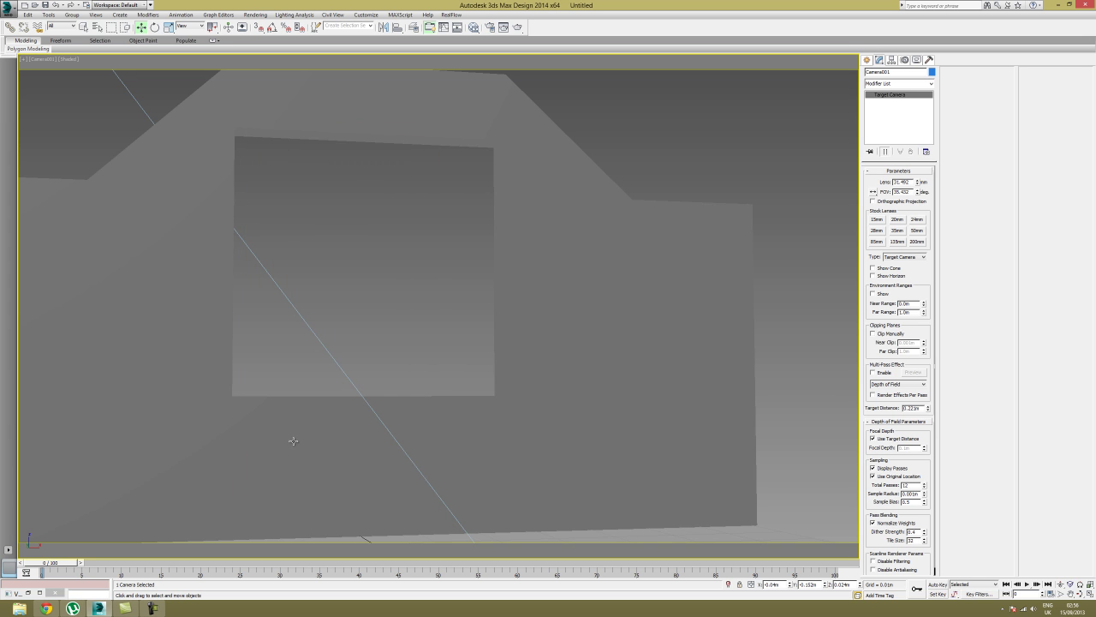
- Pan the camera so the floor below the windowed wall comes into frame
{"action": "left_click", "coordinate": [1080, 592]}
{"action": "left_click_drag", "start_coordinate": [852, 459], "coordinate": [854, 461]}
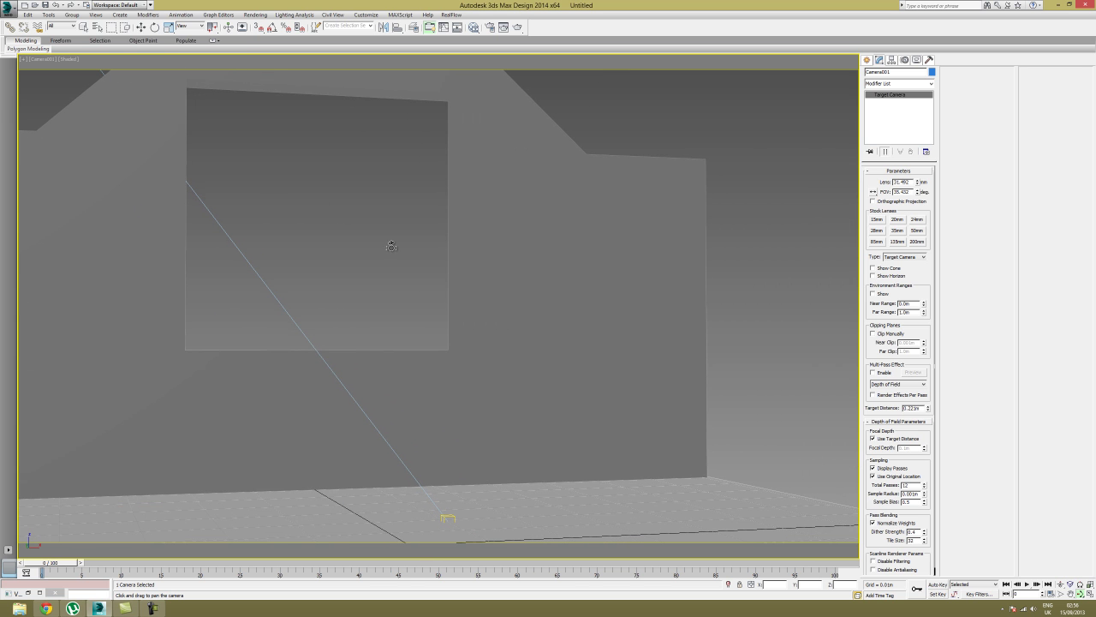
{"action": "right_click", "coordinate": [783, 292]}
- Switch to the perspective view and open the Environment and Effects settings
{"action": "key", "text": "p"}
{"action": "scroll", "coordinate": [722, 280], "scroll_direction": "down", "scroll_amount": 8}
{"action": "middle_click_drag", "start_coordinate": [722, 279], "coordinate": [775, 339], "text": "alt"}
{"action": "middle_click_drag", "start_coordinate": [688, 303], "coordinate": [550, 293], "text": "alt"}
{"action": "scroll", "coordinate": [552, 289], "scroll_direction": "up", "scroll_amount": 5}
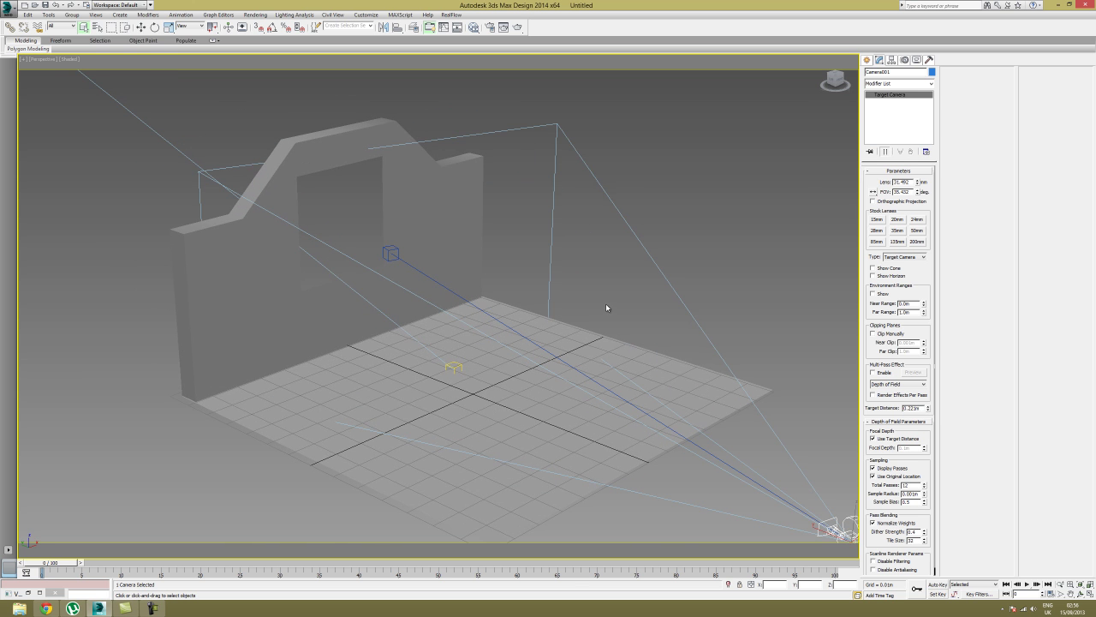
{"action": "key", "text": "8"}
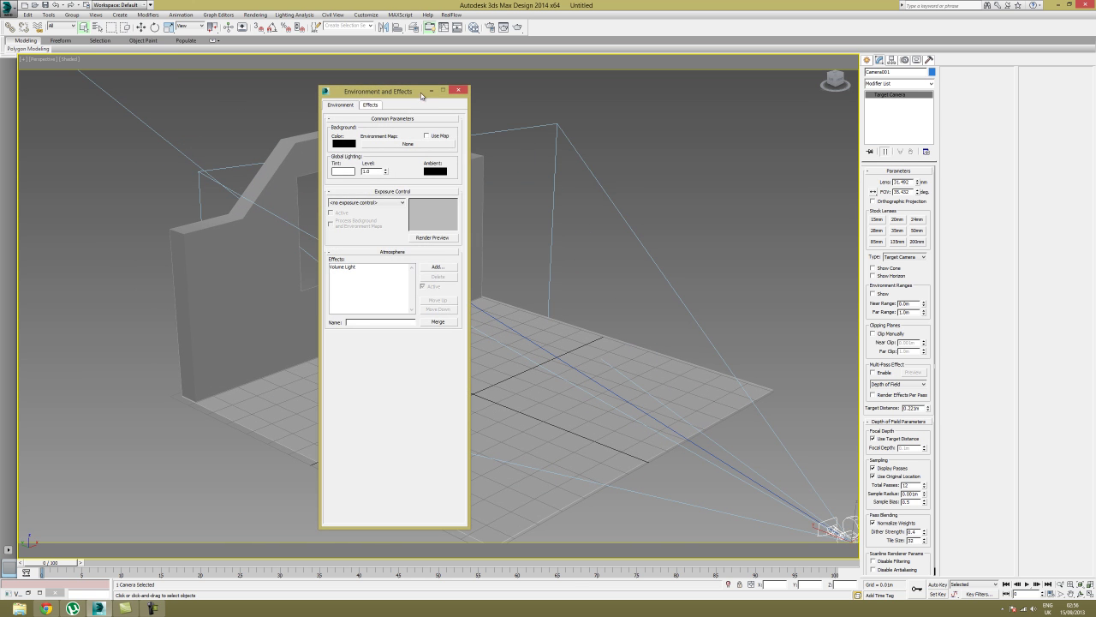
{"action": "left_click_drag", "start_coordinate": [371, 92], "coordinate": [399, 93]}
{"action": "left_click", "coordinate": [256, 15]}
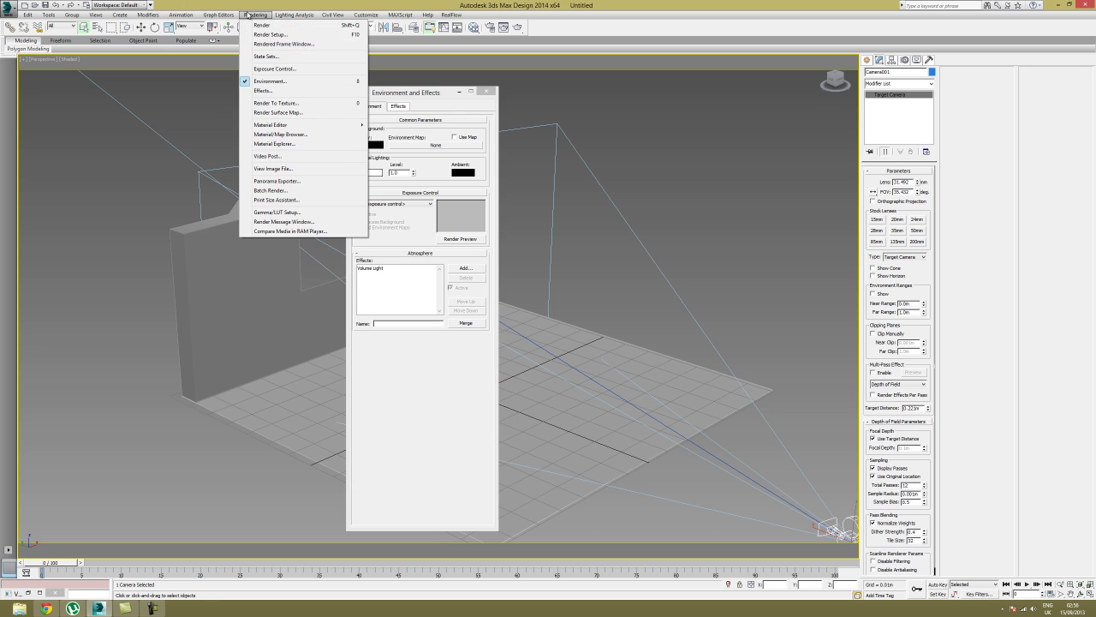
{"action": "left_click", "coordinate": [268, 81]}
{"action": "left_click", "coordinate": [255, 14]}
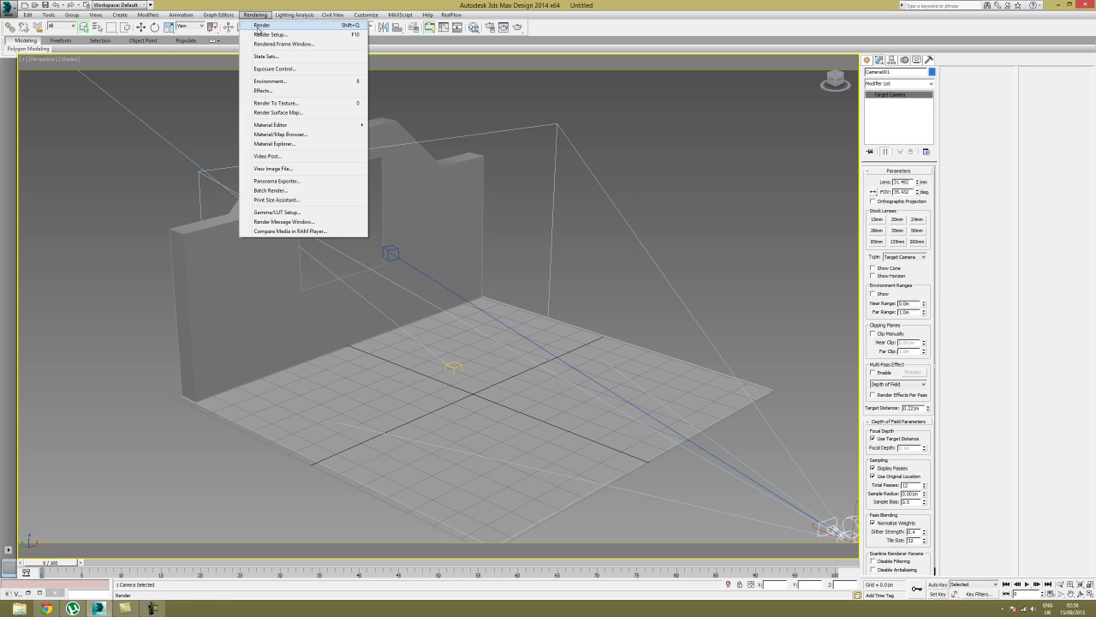
{"action": "left_click", "coordinate": [268, 80]}
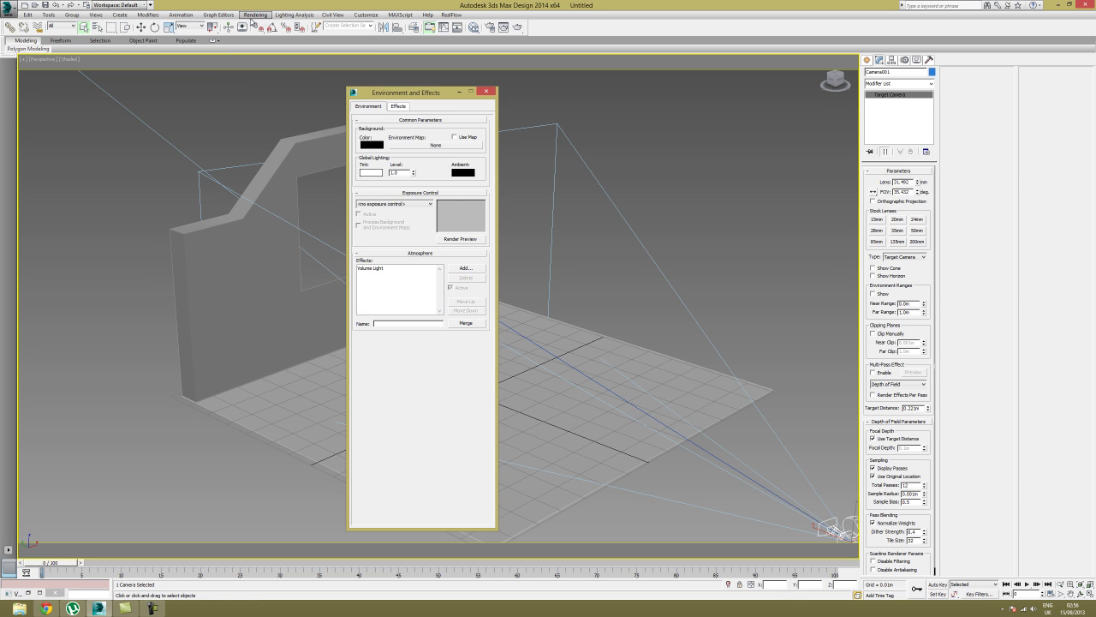
{"action": "left_click", "coordinate": [305, 16]}
{"action": "mouse_move", "coordinate": [256, 14]}
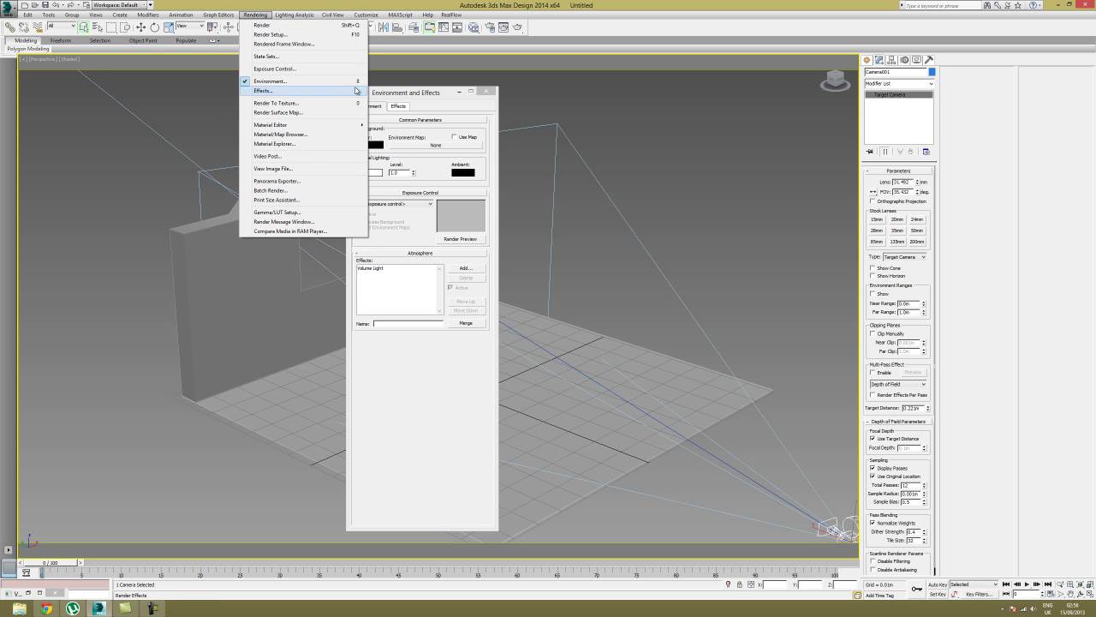
{"action": "left_click", "coordinate": [351, 80]}
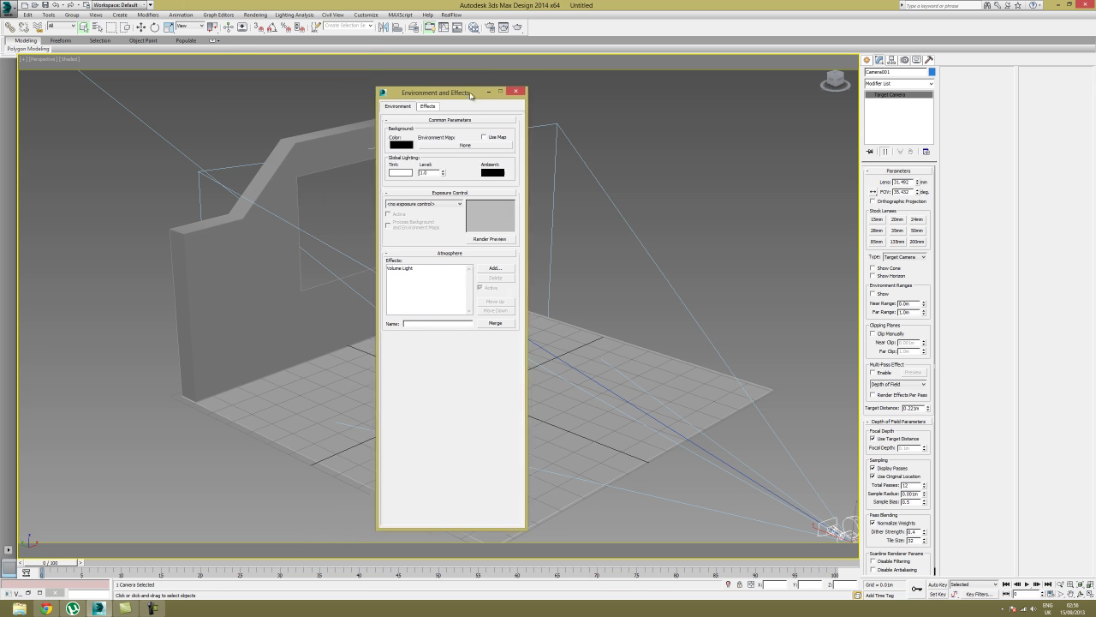
- Select the Volume Light effect, enable its attenuation color, and turn on noise of the Turbulence type
{"action": "left_click", "coordinate": [436, 266]}
{"action": "left_click_drag", "start_coordinate": [460, 367], "coordinate": [476, 316]}
{"action": "left_click", "coordinate": [516, 313]}
{"action": "left_click", "coordinate": [517, 312]}
{"action": "scroll", "coordinate": [274, 308], "scroll_direction": "down", "scroll_amount": 6}
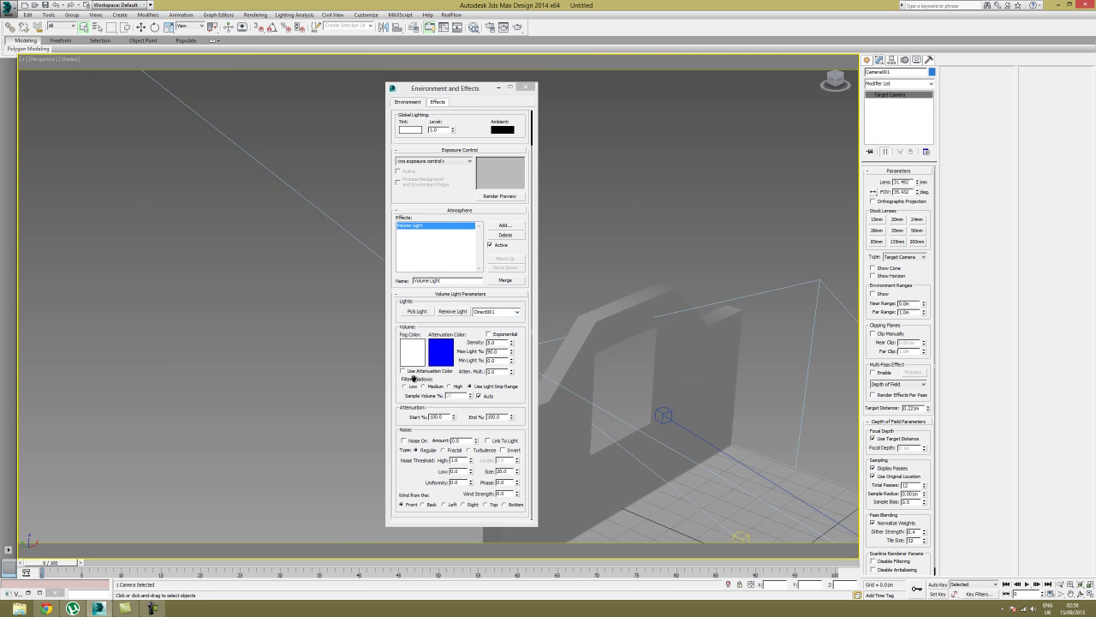
{"action": "left_click_drag", "start_coordinate": [472, 344], "coordinate": [471, 311]}
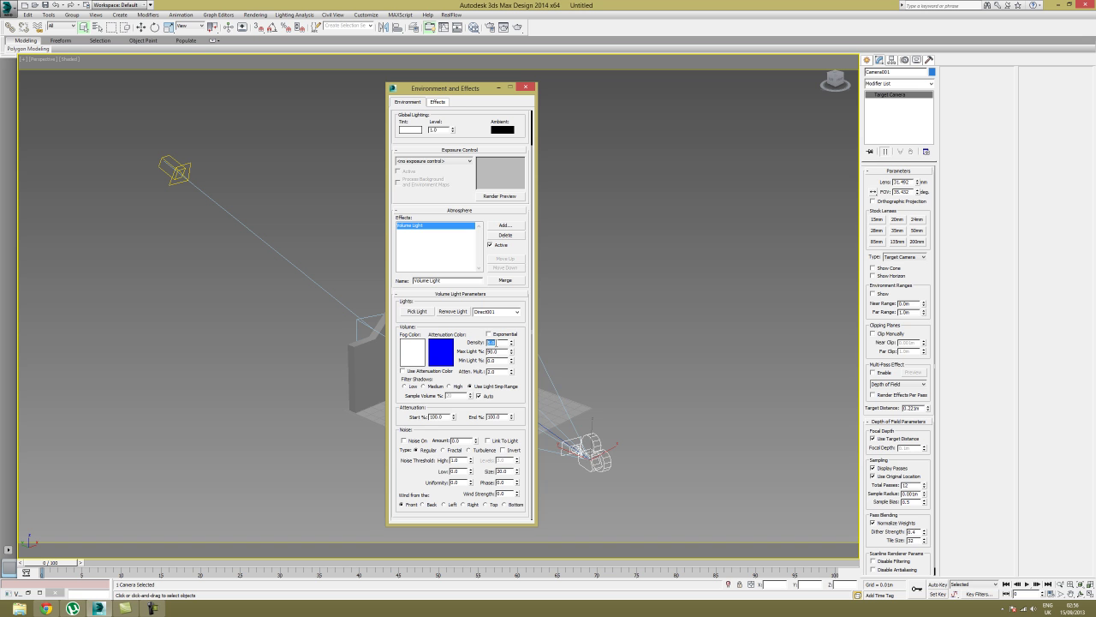
{"action": "left_click_drag", "start_coordinate": [447, 88], "coordinate": [600, 84]}
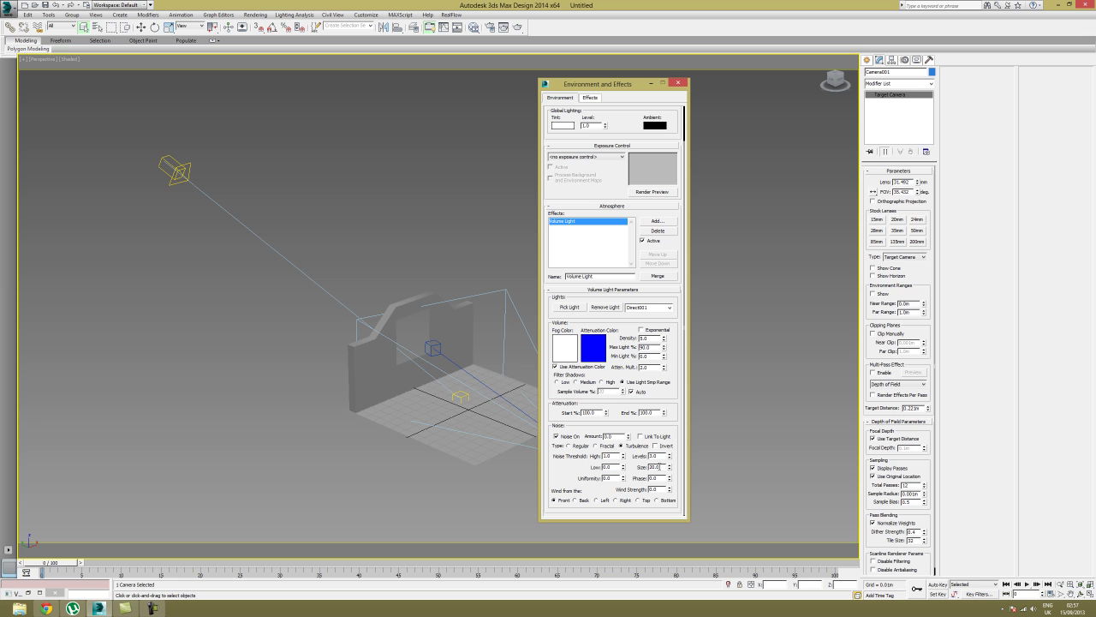
{"action": "left_click", "coordinate": [614, 485]}
- Render the camera view as a test and close the rendered frame and environment settings
{"action": "middle_click_drag", "start_coordinate": [455, 349], "coordinate": [432, 332], "text": "alt"}
{"action": "left_click", "coordinate": [39, 62]}
{"action": "left_click", "coordinate": [193, 69]}
{"action": "left_click", "coordinate": [506, 28]}
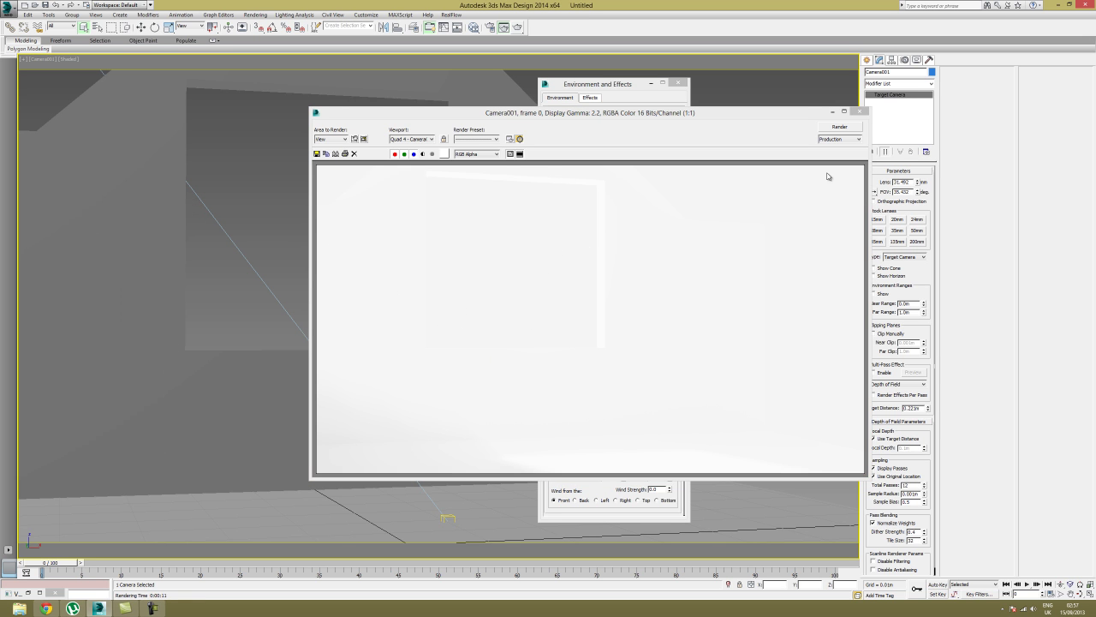
{"action": "left_click", "coordinate": [860, 111]}
{"action": "left_click", "coordinate": [678, 83]}
- In the perspective view, create a box side wall about 0.129 m long and 0.01 m wide along the floor edge beside the windowed wall
{"action": "key", "text": "p"}
{"action": "middle_click_drag", "start_coordinate": [373, 326], "coordinate": [460, 351], "text": "alt"}
{"action": "scroll", "coordinate": [460, 350], "scroll_direction": "down", "scroll_amount": 7}
{"action": "middle_click_drag", "start_coordinate": [591, 381], "coordinate": [476, 345], "text": "alt"}
{"action": "left_click", "coordinate": [625, 416]}
{"action": "scroll", "coordinate": [617, 414], "scroll_direction": "up", "scroll_amount": 6}
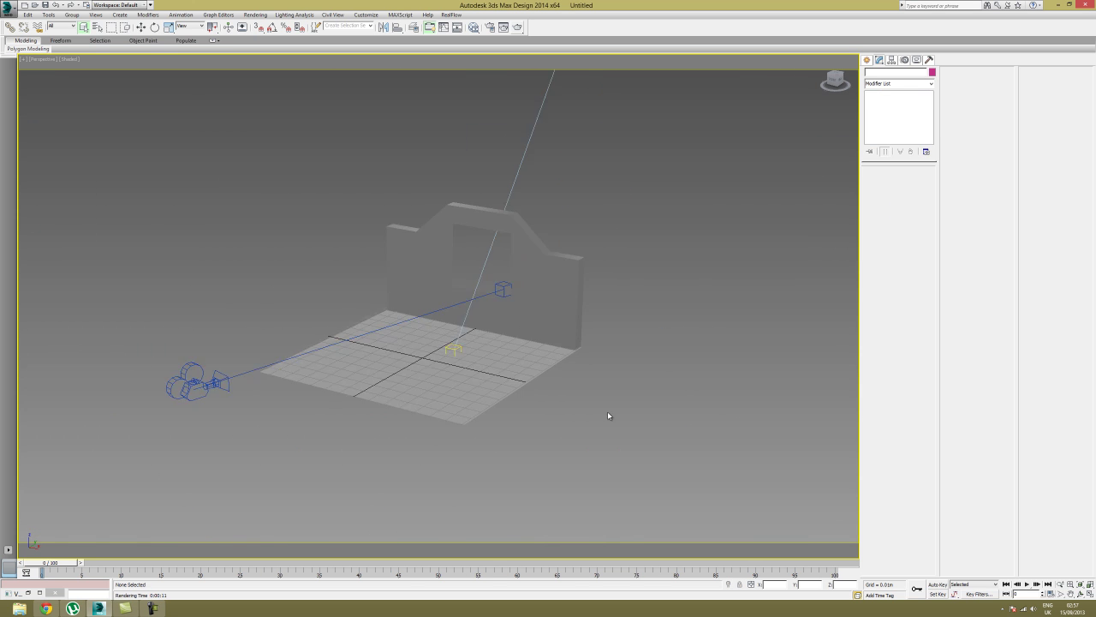
{"action": "left_click", "coordinate": [867, 60]}
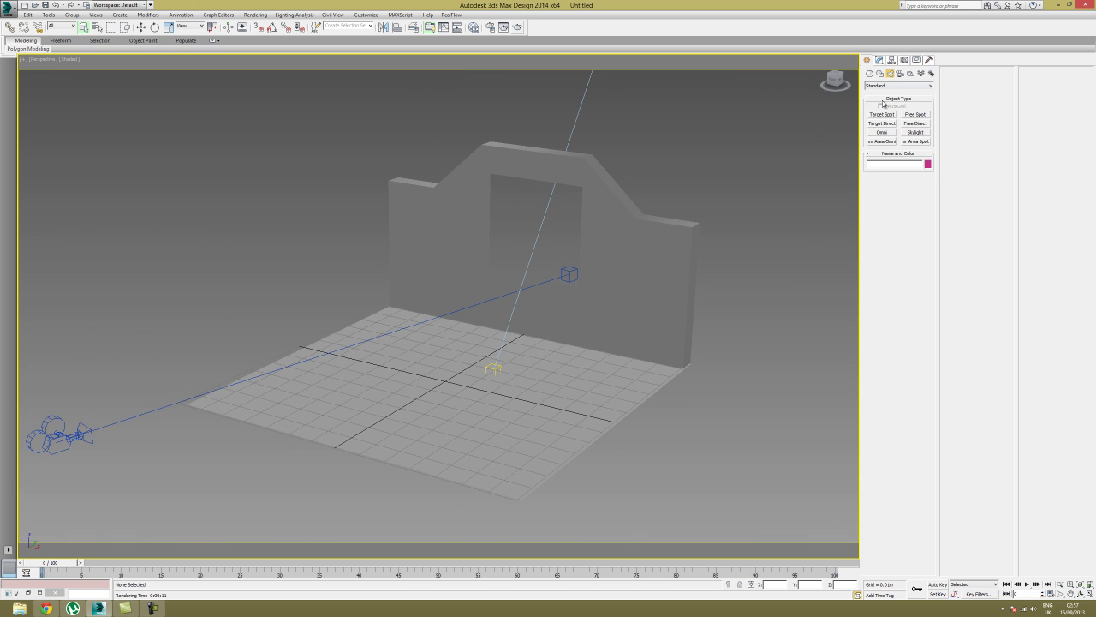
{"action": "left_click", "coordinate": [869, 73]}
{"action": "left_click", "coordinate": [882, 114]}
{"action": "middle_click_drag", "start_coordinate": [736, 182], "coordinate": [373, 320], "text": "alt"}
{"action": "left_click_drag", "start_coordinate": [230, 351], "coordinate": [512, 289]}
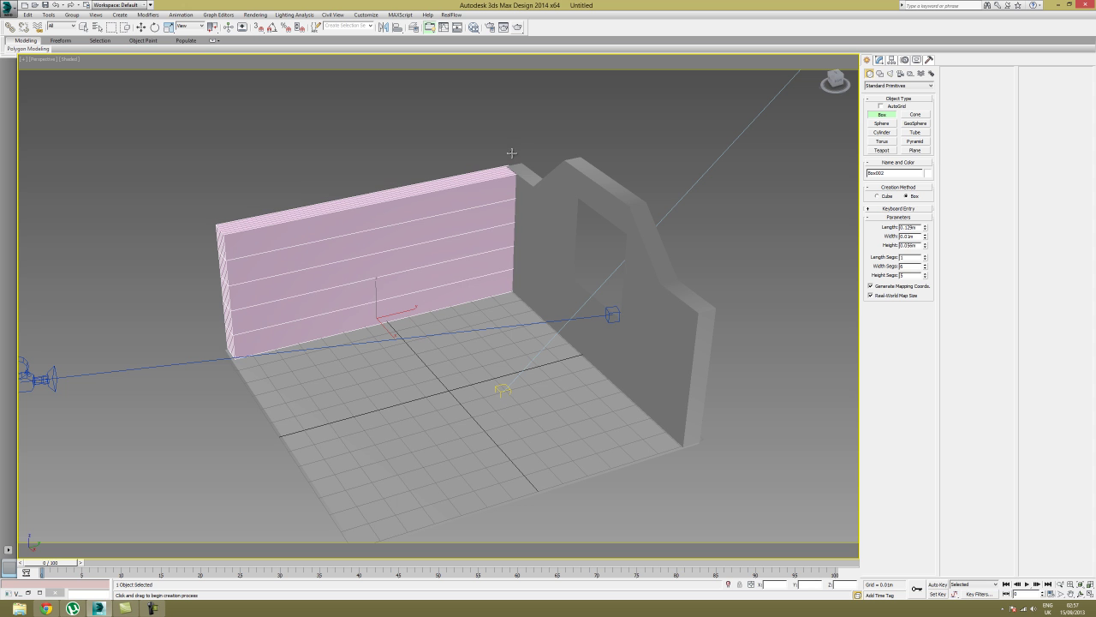
- Reduce the side wall's width and height segments to 1 and nudge the wall along X at the floor's edge
{"action": "left_click_drag", "start_coordinate": [925, 266], "coordinate": [926, 269]}
{"action": "left_click_drag", "start_coordinate": [925, 275], "coordinate": [928, 279]}
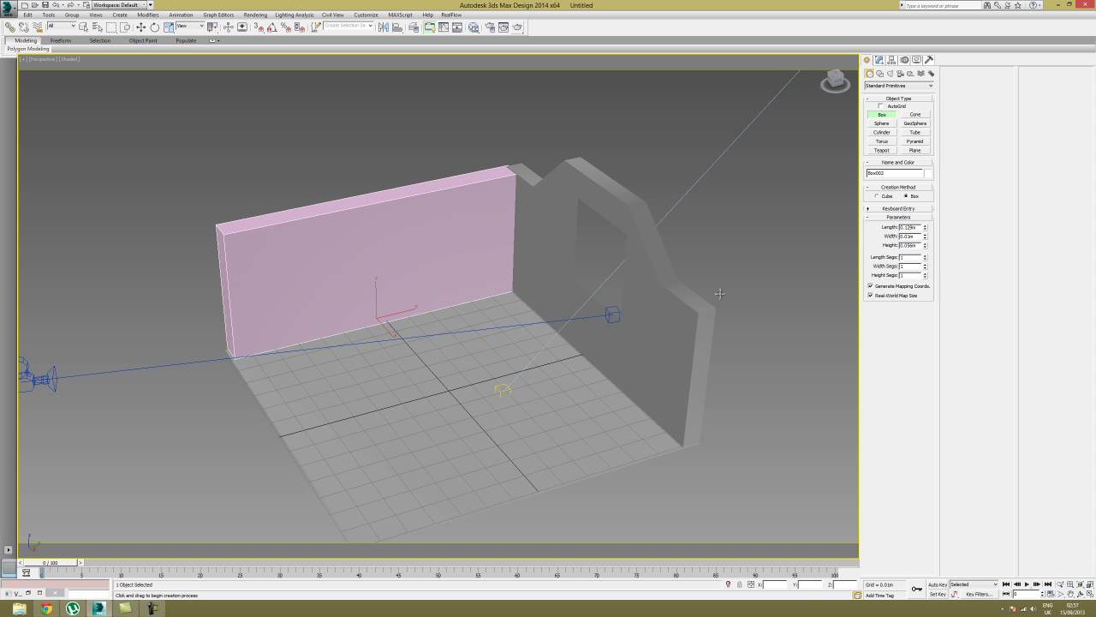
{"action": "middle_click_drag", "start_coordinate": [611, 286], "coordinate": [637, 282], "text": "alt"}
{"action": "key", "text": "w"}
{"action": "left_click_drag", "start_coordinate": [397, 325], "coordinate": [403, 326]}
{"action": "middle_click_drag", "start_coordinate": [458, 295], "coordinate": [486, 281], "text": "alt"}
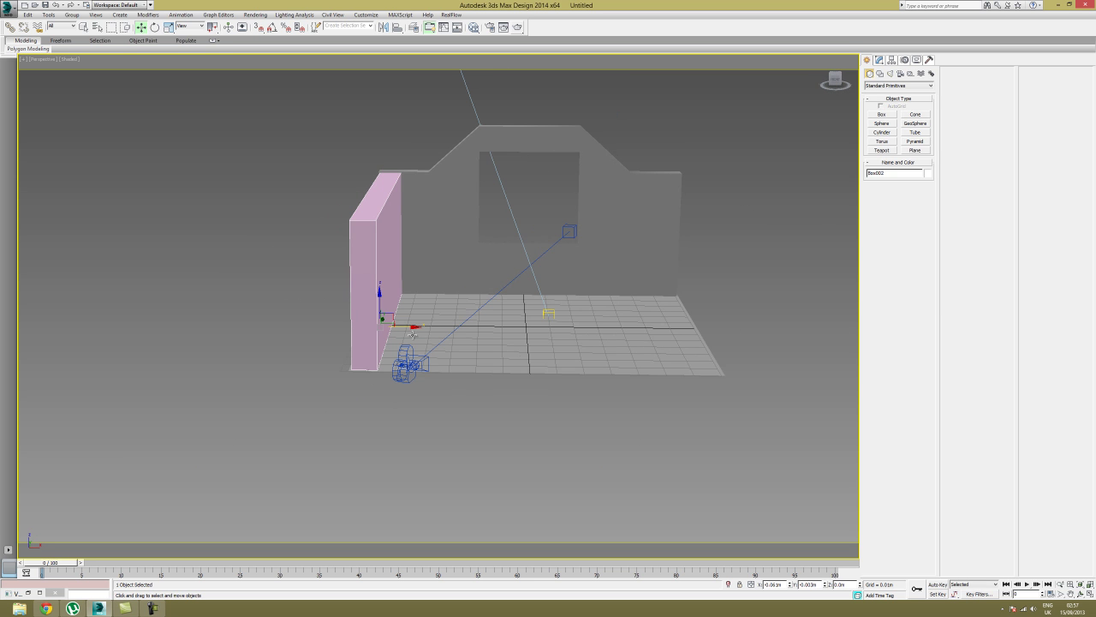
- Clone the side wall onto the floor's opposite edge and scale both side walls thinner
{"action": "left_click_drag", "start_coordinate": [414, 328], "coordinate": [718, 340], "text": "shift"}
{"action": "left_click", "coordinate": [557, 340]}
{"action": "middle_click_drag", "start_coordinate": [563, 306], "coordinate": [571, 339], "text": "alt"}
{"action": "key", "text": "r"}
{"action": "left_click_drag", "start_coordinate": [694, 322], "coordinate": [705, 325]}
{"action": "left_click", "coordinate": [383, 250]}
{"action": "left_click_drag", "start_coordinate": [411, 317], "coordinate": [399, 322]}
- Select both side walls and change their object color to gray
{"action": "key", "text": "w"}
{"action": "middle_click_drag", "start_coordinate": [399, 322], "coordinate": [687, 289], "text": "alt"}
{"action": "left_click", "coordinate": [691, 285], "text": "ctrl"}
{"action": "left_click", "coordinate": [926, 174]}
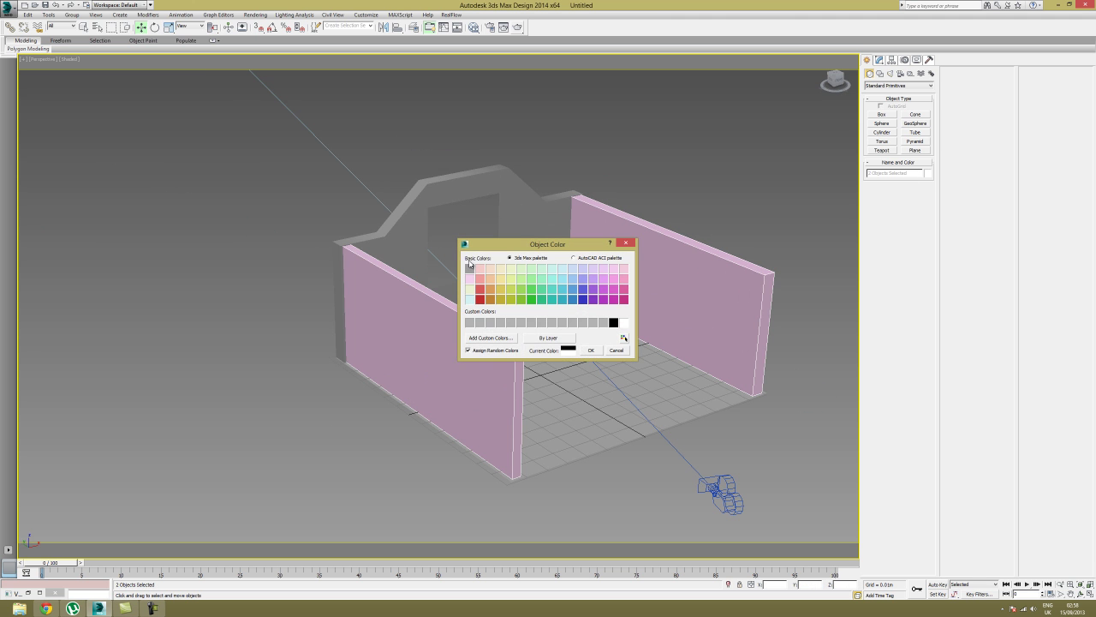
{"action": "left_click", "coordinate": [591, 351]}
{"action": "left_click", "coordinate": [692, 194]}
- Clone the windowed wall as an instance to the open end of the floor, closing off the room
{"action": "middle_click_drag", "start_coordinate": [692, 194], "coordinate": [631, 211], "text": "alt"}
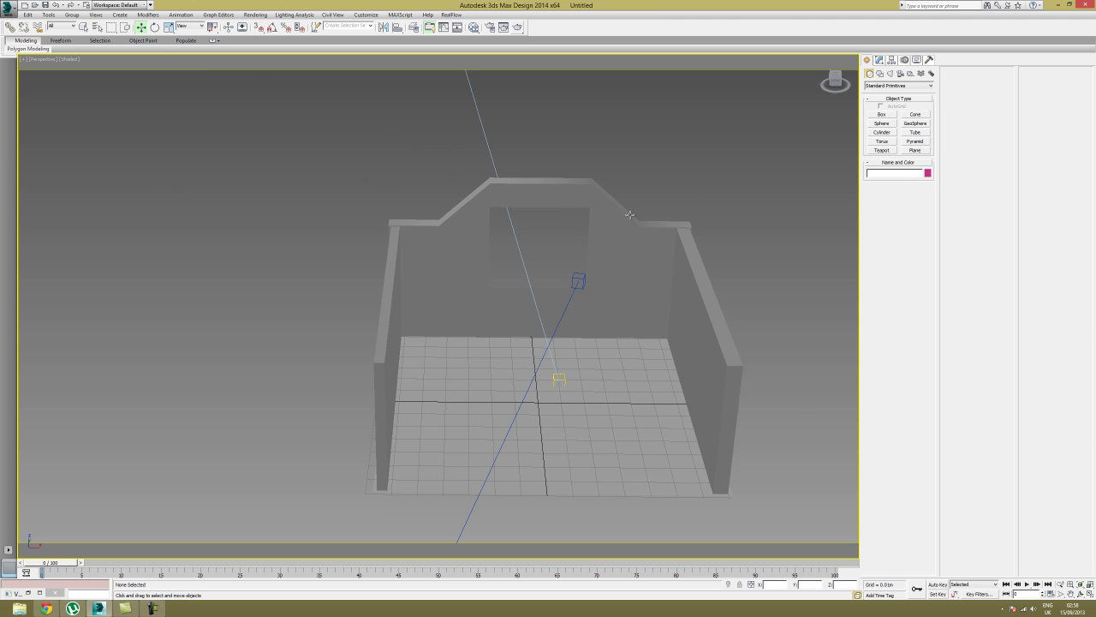
{"action": "left_click", "coordinate": [469, 294]}
{"action": "middle_click_drag", "start_coordinate": [468, 294], "coordinate": [591, 266], "text": "alt"}
{"action": "left_click_drag", "start_coordinate": [512, 329], "coordinate": [789, 360], "text": "shift"}
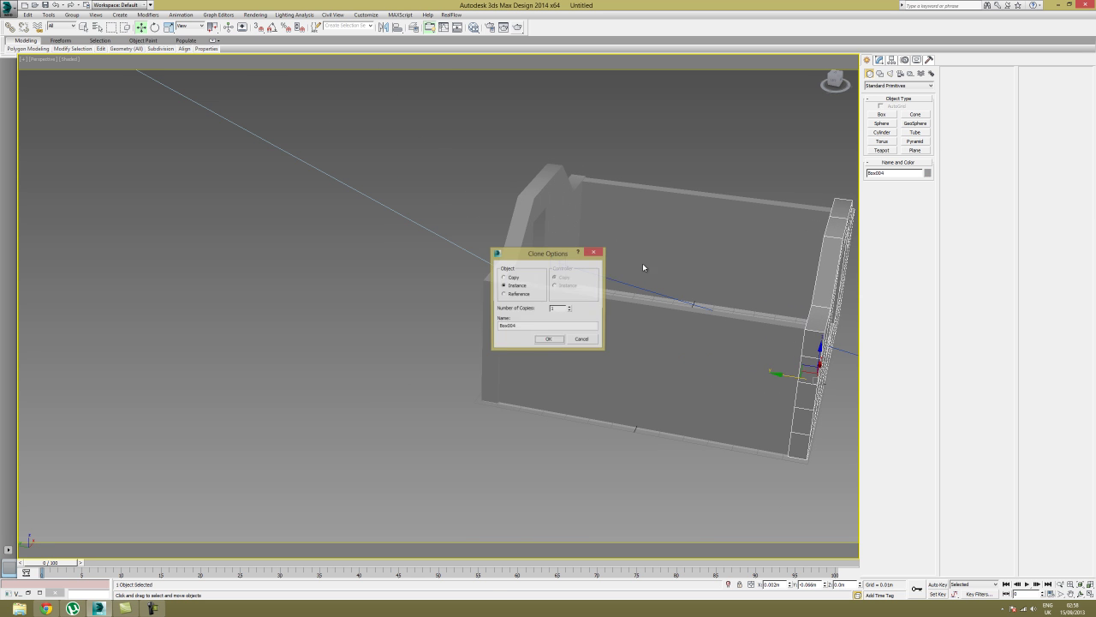
{"action": "left_click", "coordinate": [546, 341]}
- Select the inward-facing polygons along the top edge of the original windowed wall at polygon level
{"action": "middle_click_drag", "start_coordinate": [597, 315], "coordinate": [540, 313], "text": "alt"}
{"action": "left_click", "coordinate": [550, 304]}
{"action": "left_click", "coordinate": [878, 59]}
{"action": "left_click", "coordinate": [907, 179]}
{"action": "left_click", "coordinate": [625, 249]}
{"action": "left_click", "coordinate": [518, 291], "text": "ctrl"}
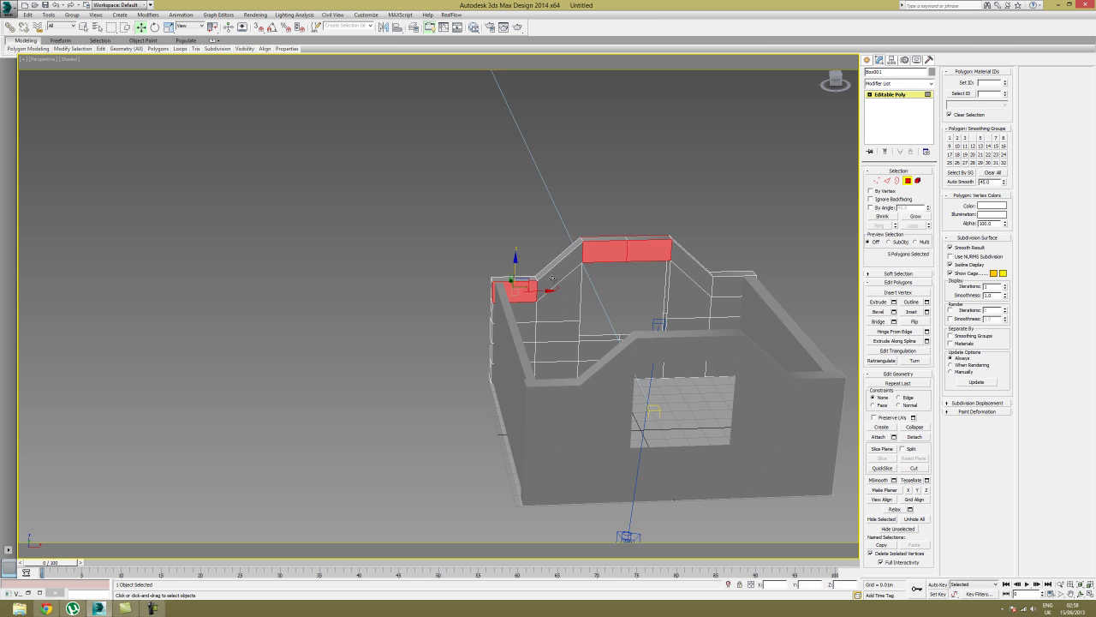
{"action": "left_click", "coordinate": [558, 261], "text": "ctrl"}
{"action": "left_click", "coordinate": [690, 259], "text": "ctrl"}
{"action": "left_click", "coordinate": [730, 287], "text": "ctrl"}
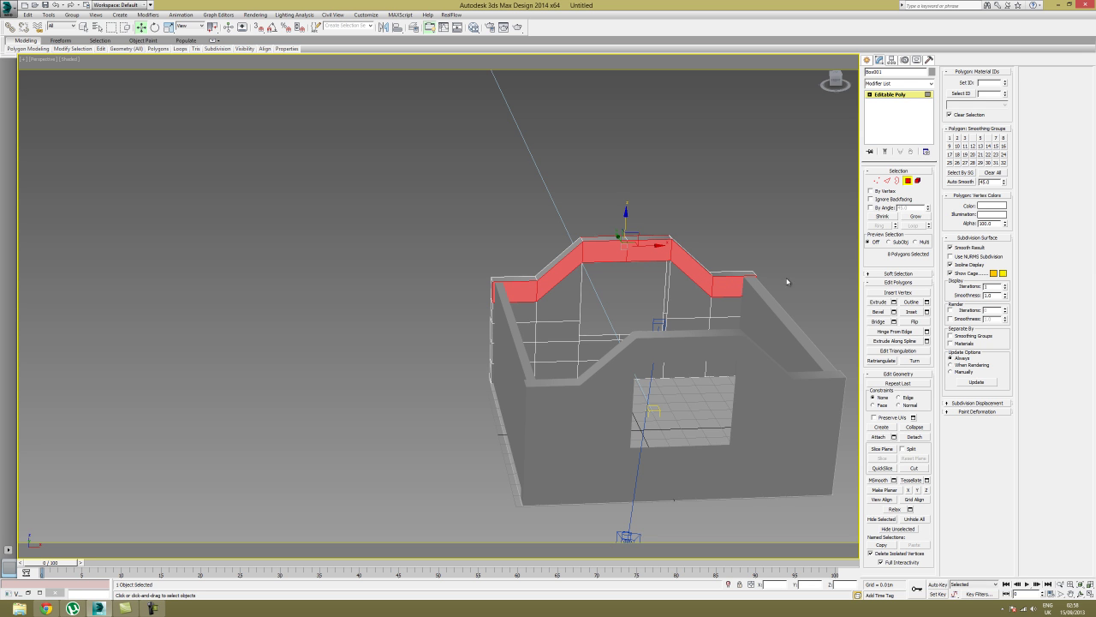
- Try to extrude the windowed wall's selected top polygons across the room to form a roof
{"action": "left_click", "coordinate": [879, 302]}
{"action": "middle_click_drag", "start_coordinate": [606, 292], "coordinate": [628, 270], "text": "alt"}
{"action": "key", "text": "w"}
{"action": "left_click_drag", "start_coordinate": [605, 242], "coordinate": [614, 246]}
{"action": "key", "text": "ctrl+z"}
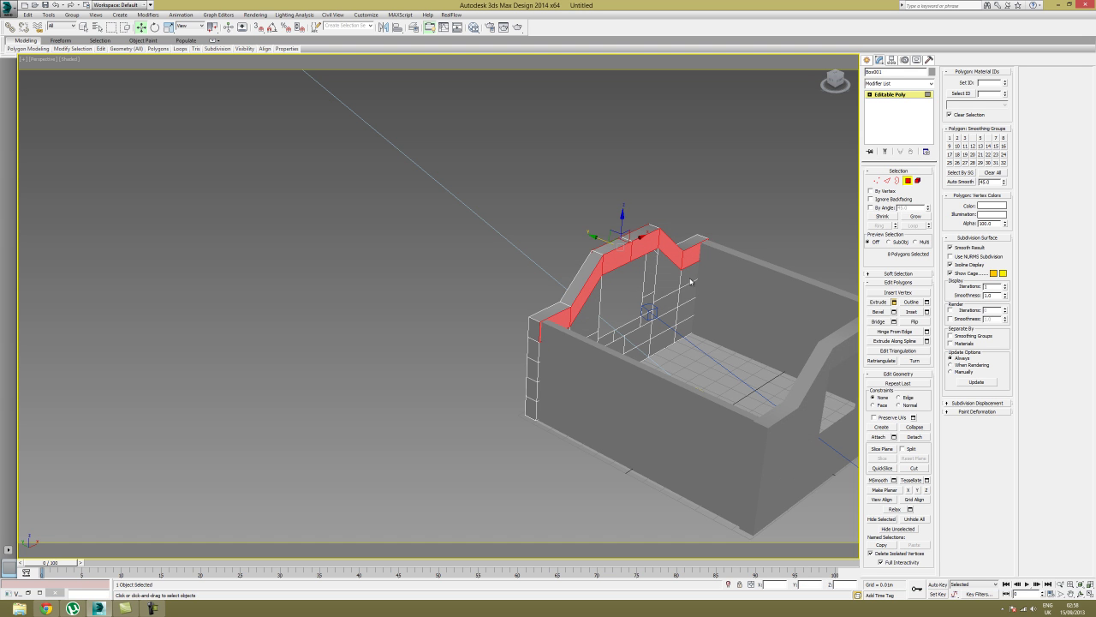
{"action": "key", "text": "shift+e"}
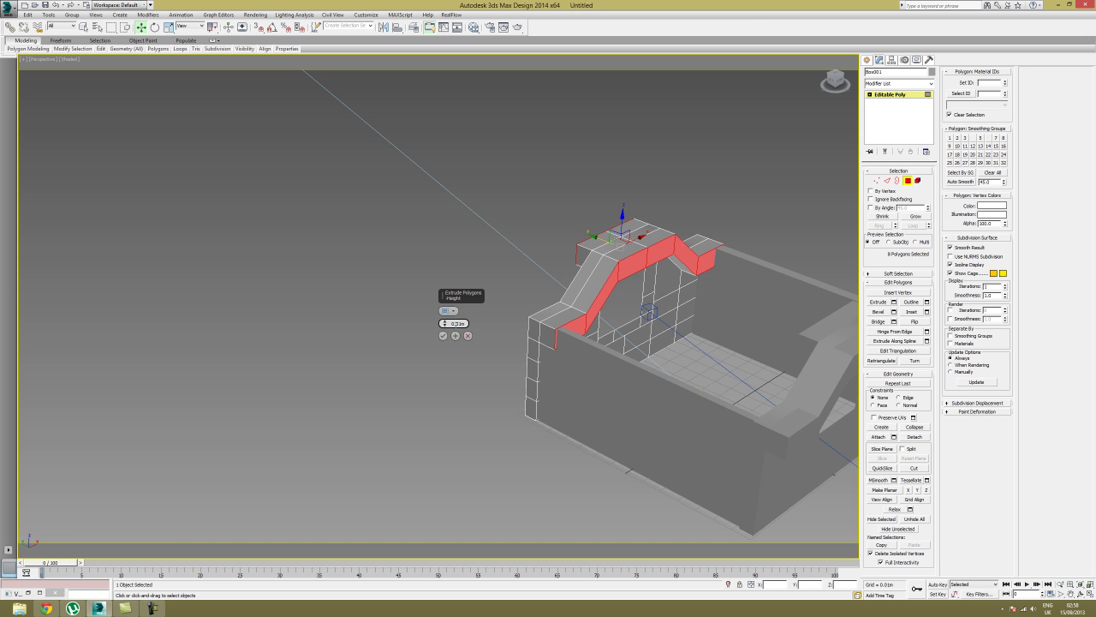
{"action": "left_click_drag", "start_coordinate": [444, 322], "coordinate": [364, 162]}
{"action": "middle_click_drag", "start_coordinate": [511, 329], "coordinate": [535, 323], "text": "alt"}
{"action": "middle_click_drag", "start_coordinate": [640, 324], "coordinate": [700, 261], "text": "alt"}
{"action": "left_click", "coordinate": [453, 336]}
- Remove the two stray polygons from the windowed wall's selection and extrude the remaining inward-facing top polygons across the room as a roof
{"action": "left_click", "coordinate": [504, 281], "text": "alt"}
{"action": "left_click", "coordinate": [486, 278], "text": "alt"}
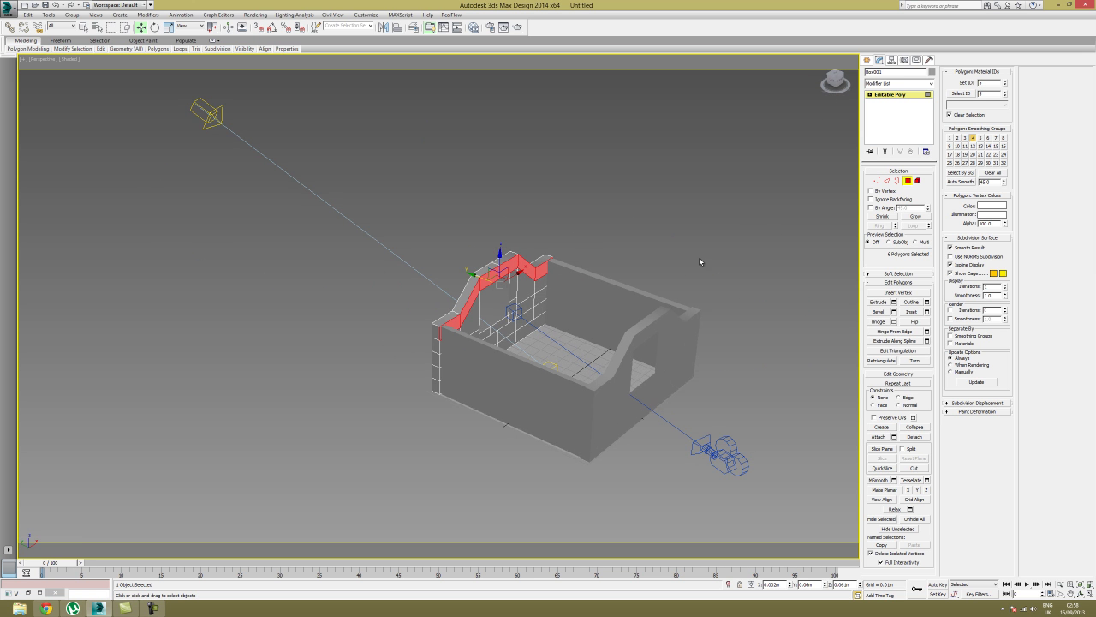
{"action": "left_click", "coordinate": [893, 302]}
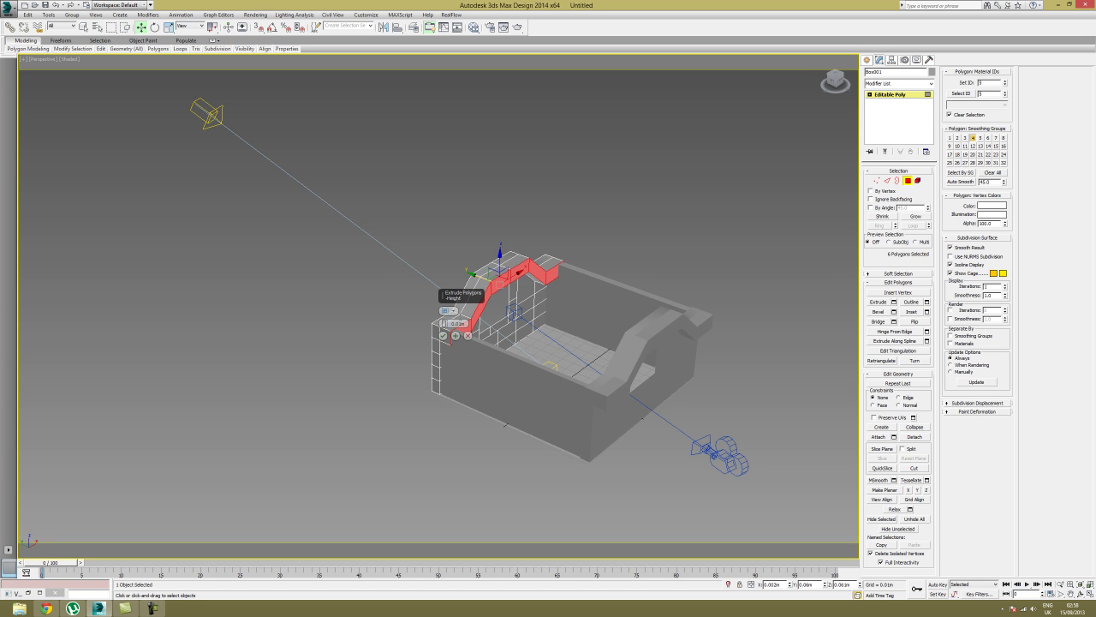
{"action": "left_click_drag", "start_coordinate": [456, 317], "coordinate": [413, 169]}
{"action": "left_click", "coordinate": [444, 336]}
{"action": "middle_click_drag", "start_coordinate": [707, 331], "coordinate": [683, 310], "text": "alt"}
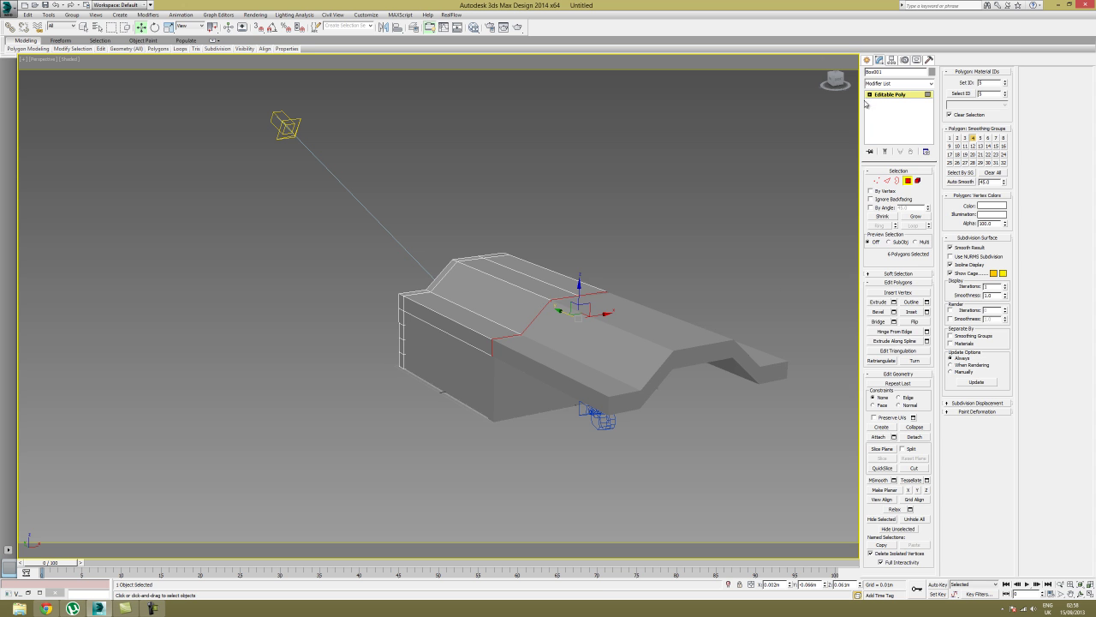
- Delete the extruded roof polygons that overhang beyond the room on the cloned wall
{"action": "left_click", "coordinate": [911, 180]}
{"action": "left_click", "coordinate": [668, 343]}
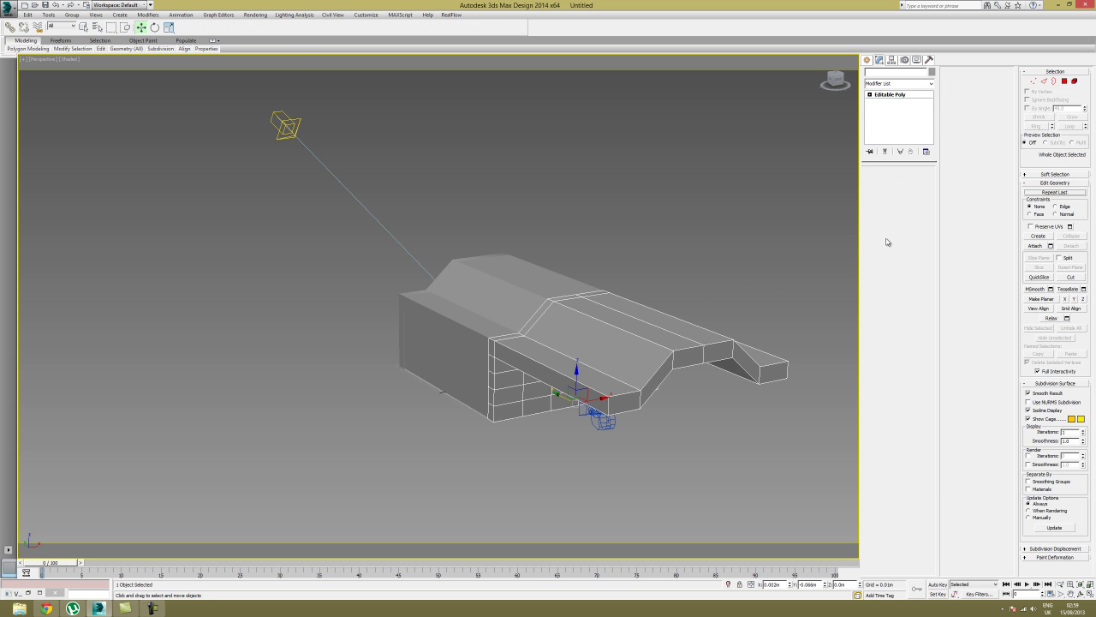
{"action": "left_click", "coordinate": [907, 180]}
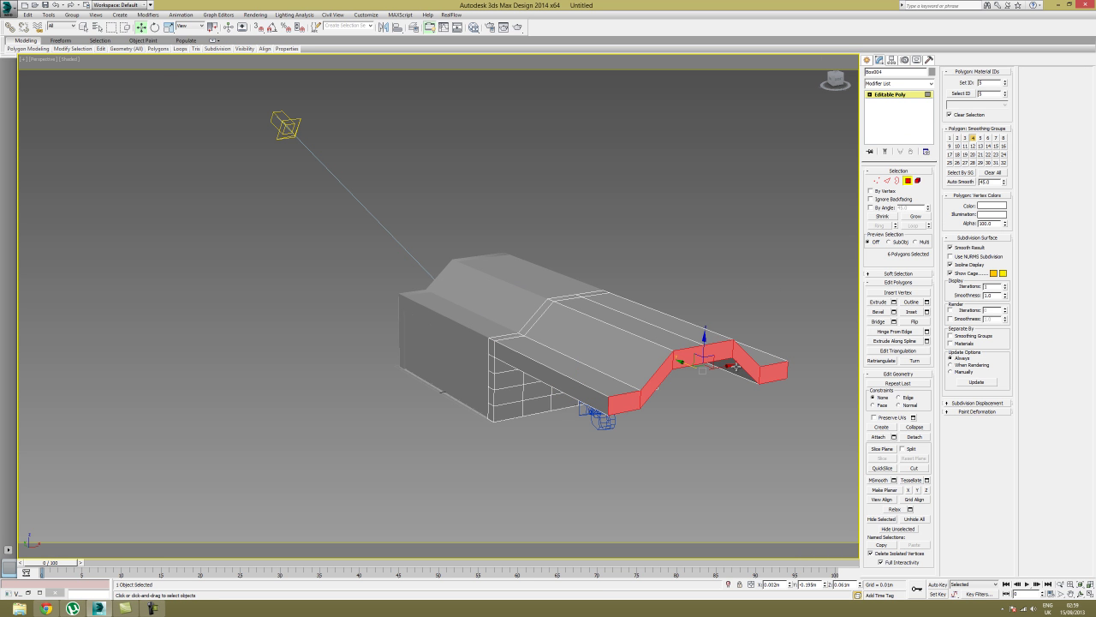
{"action": "key", "text": "Delete"}
{"action": "left_click_drag", "start_coordinate": [767, 394], "coordinate": [690, 330]}
{"action": "key", "text": "Delete"}
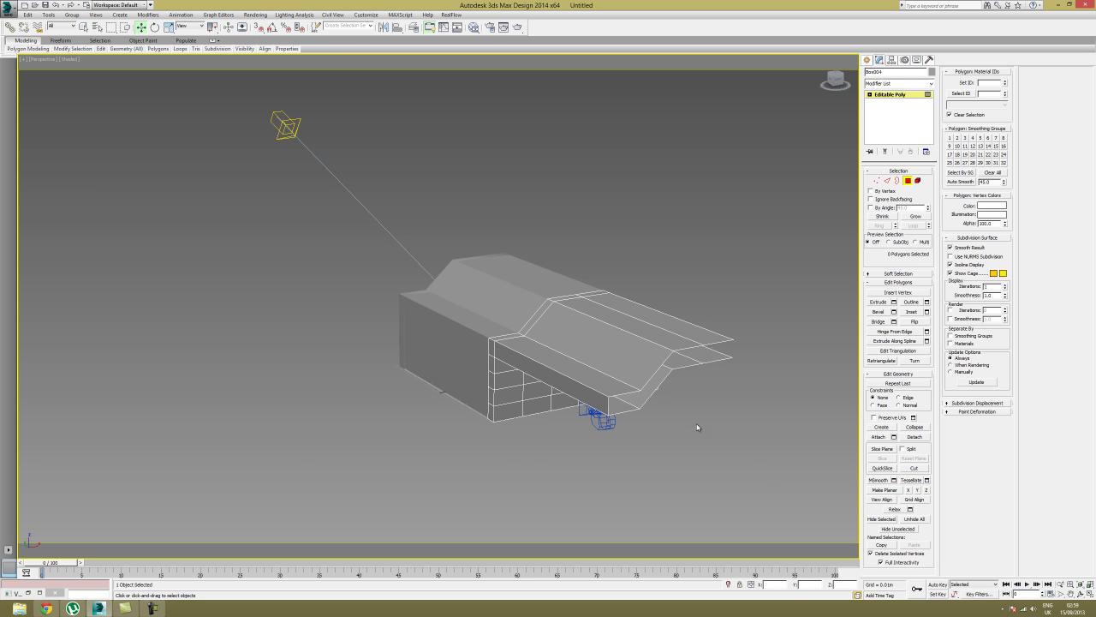
{"action": "middle_click_drag", "start_coordinate": [711, 405], "coordinate": [763, 408], "text": "alt"}
{"action": "left_click_drag", "start_coordinate": [763, 409], "coordinate": [699, 289]}
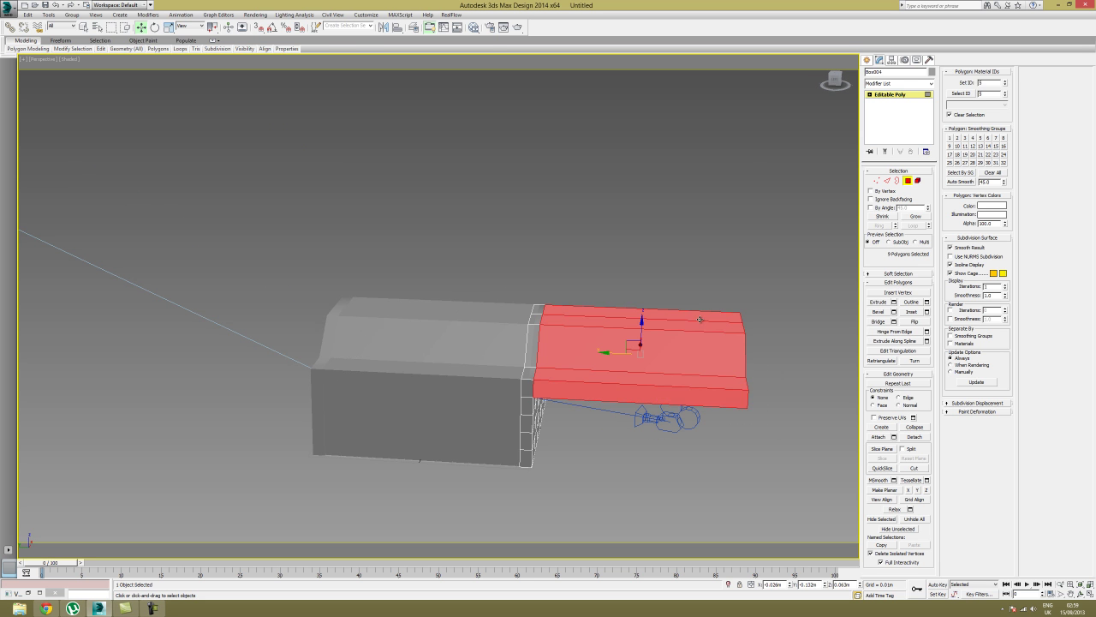
{"action": "key", "text": "Delete"}
{"action": "middle_click_drag", "start_coordinate": [708, 339], "coordinate": [629, 331], "text": "alt"}
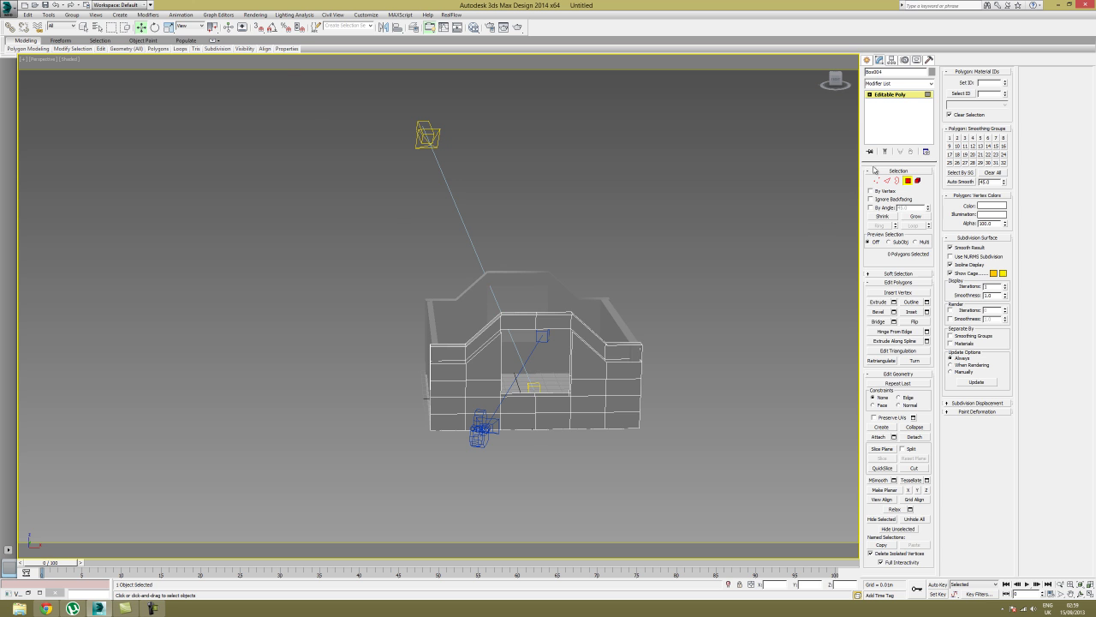
- Exit polygon level and undo the deletion of the cloned wall's roof polygons
{"action": "left_click", "coordinate": [908, 180]}
{"action": "middle_click_drag", "start_coordinate": [704, 272], "coordinate": [752, 293], "text": "alt"}
{"action": "left_click", "coordinate": [737, 296]}
{"action": "middle_click_drag", "start_coordinate": [542, 347], "coordinate": [607, 322]}
{"action": "scroll", "coordinate": [598, 346], "scroll_direction": "up", "scroll_amount": 4}
{"action": "left_click", "coordinate": [613, 315]}
{"action": "key", "text": "ctrl+z"}
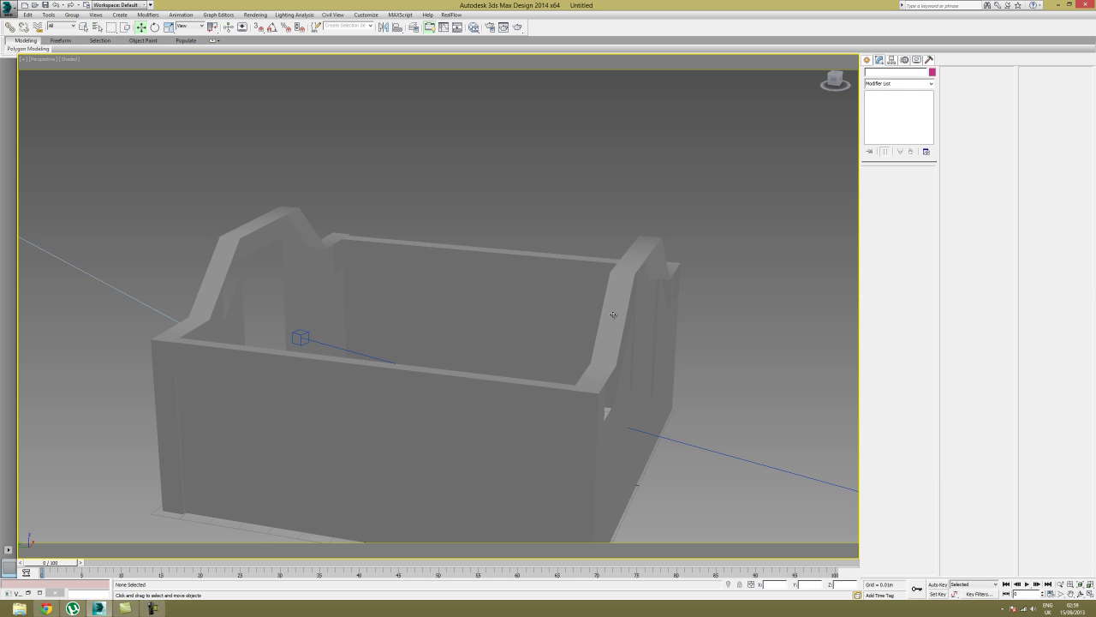
{"action": "left_click", "coordinate": [613, 315]}
{"action": "key", "text": "z"}
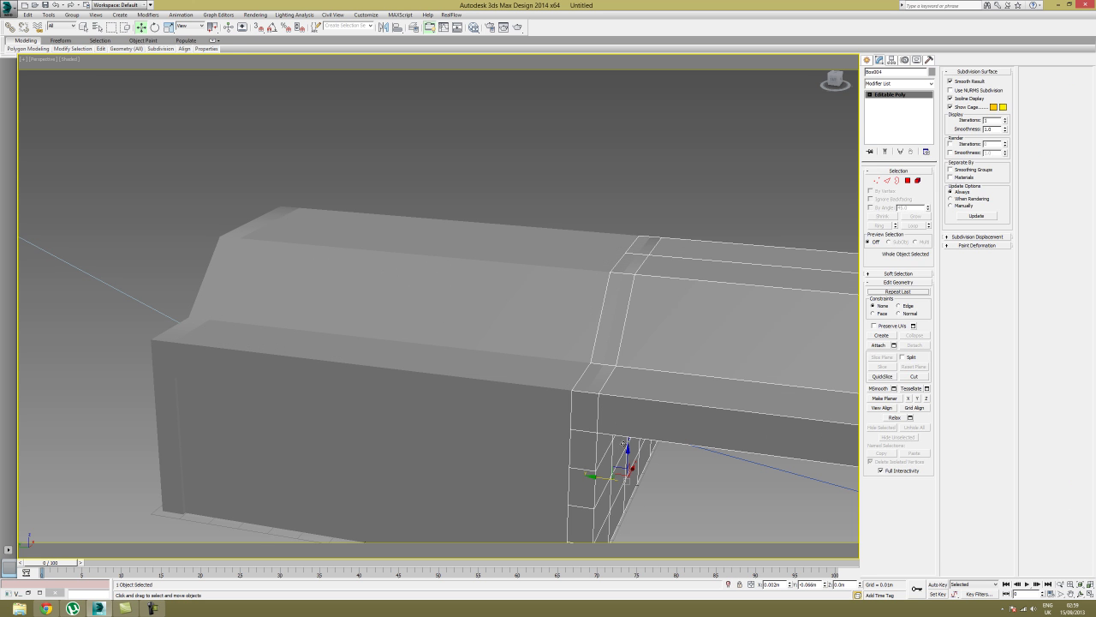
- Delete the cloned wall together with its overhanging roof, and view the room from inside
{"action": "key", "text": "Delete"}
{"action": "mouse_move", "coordinate": [665, 383]}
{"action": "middle_mouse_down", "text": "alt"}
{"action": "mouse_move", "coordinate": [596, 374]}
{"action": "mouse_move", "coordinate": [618, 355]}
{"action": "mouse_move", "coordinate": [627, 372]}
{"action": "mouse_move", "coordinate": [619, 309]}
{"action": "mouse_move", "coordinate": [307, 198]}
{"action": "middle_mouse_up", "text": "alt"}
{"action": "scroll", "coordinate": [623, 356], "scroll_direction": "up", "scroll_amount": 2}
{"action": "scroll", "coordinate": [621, 314], "scroll_direction": "up", "scroll_amount": 2}
{"action": "middle_click_drag", "start_coordinate": [433, 395], "coordinate": [305, 255], "text": "alt"}
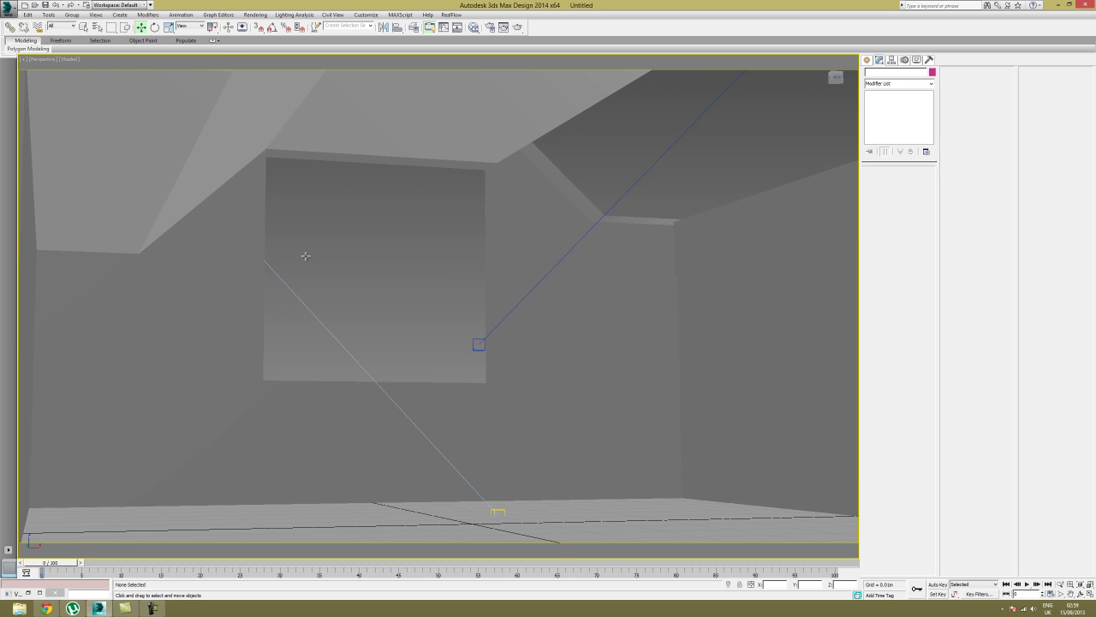
- Switch the viewport to Camera001 and widen the camera's field of view to take in more of the room
{"action": "left_click", "coordinate": [54, 67]}
{"action": "left_click", "coordinate": [45, 59]}
{"action": "mouse_move", "coordinate": [147, 69]}
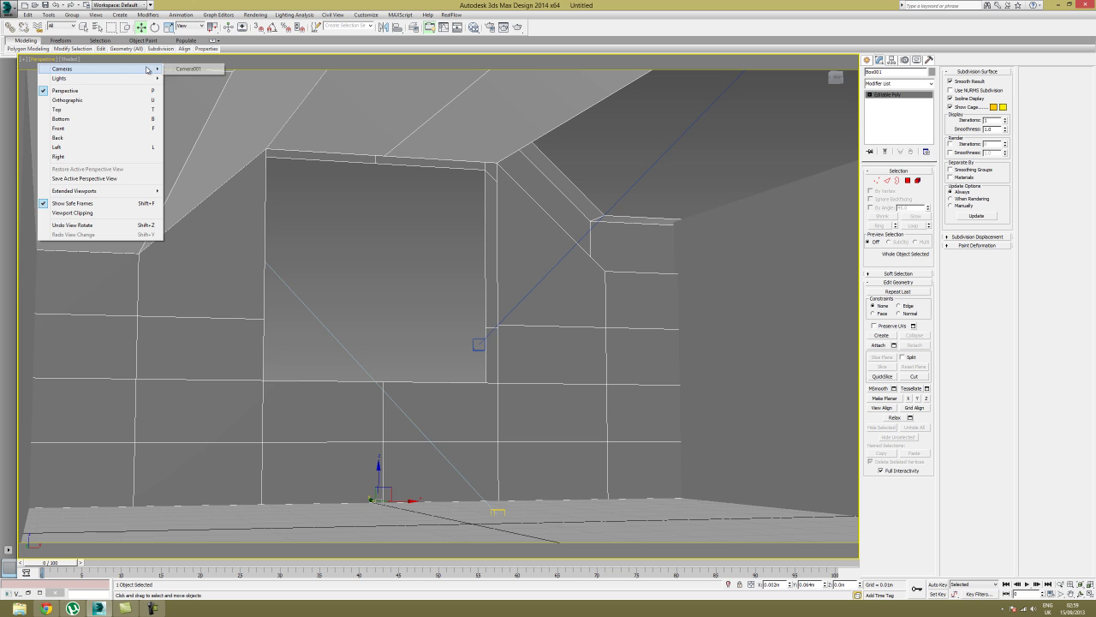
{"action": "left_click", "coordinate": [188, 69]}
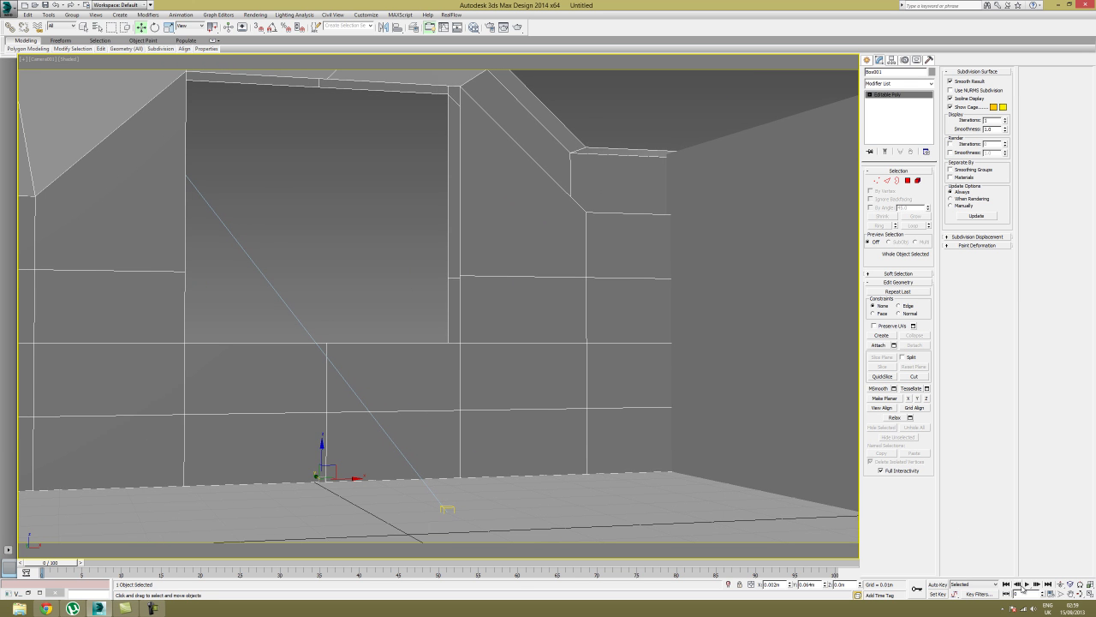
{"action": "left_click", "coordinate": [1060, 594]}
{"action": "mouse_move", "coordinate": [646, 345]}
{"action": "left_mouse_down"}
{"action": "mouse_move", "coordinate": [646, 359]}
{"action": "mouse_move", "coordinate": [635, 342]}
{"action": "left_mouse_up"}
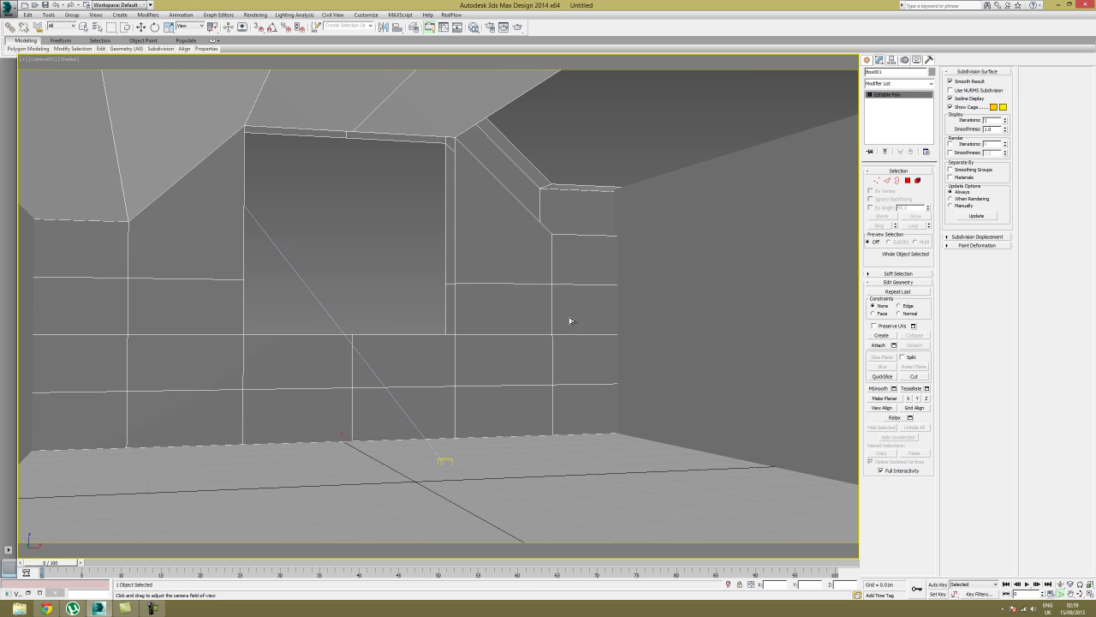
- Render the Camera001 view to check the lighting in the roofed room, and close the render
{"action": "left_click", "coordinate": [517, 28]}
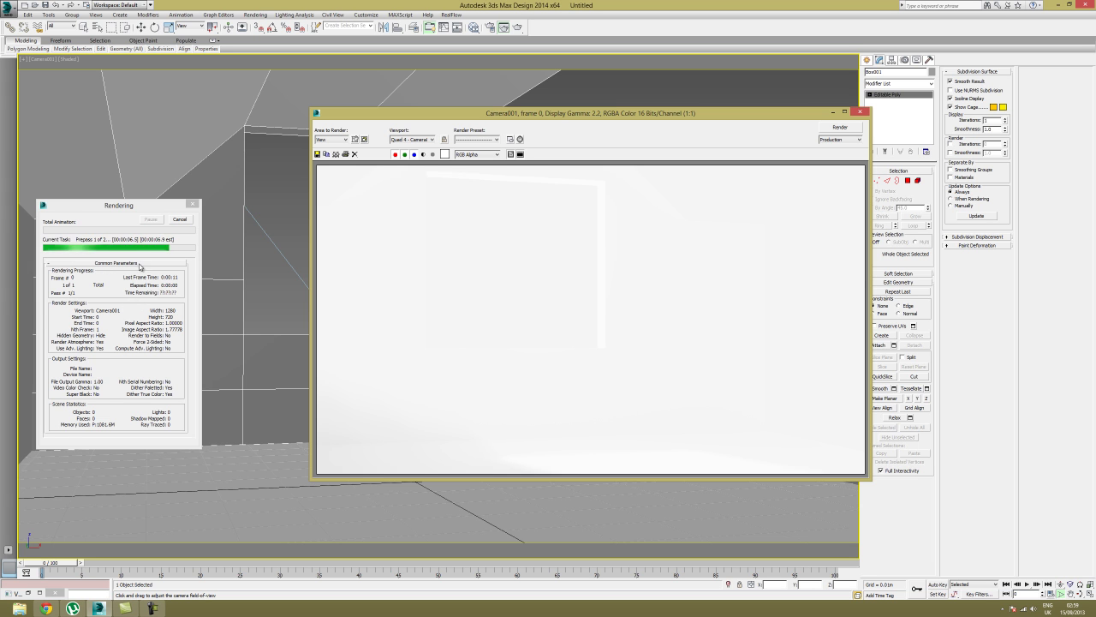
{"action": "left_click_drag", "start_coordinate": [115, 211], "coordinate": [135, 217]}
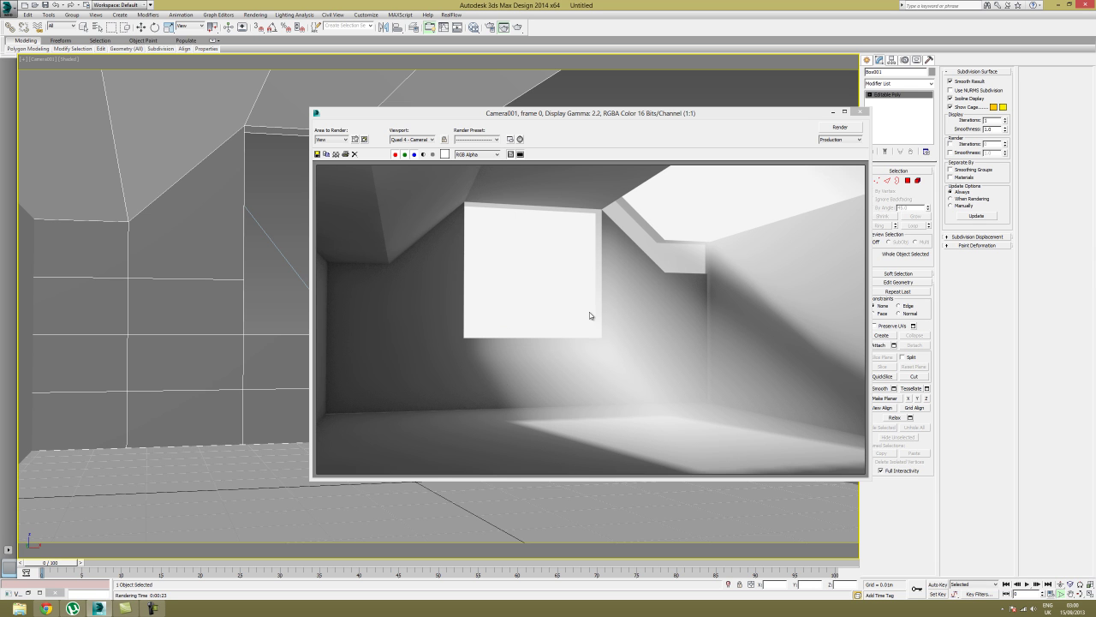
{"action": "left_click", "coordinate": [859, 112]}
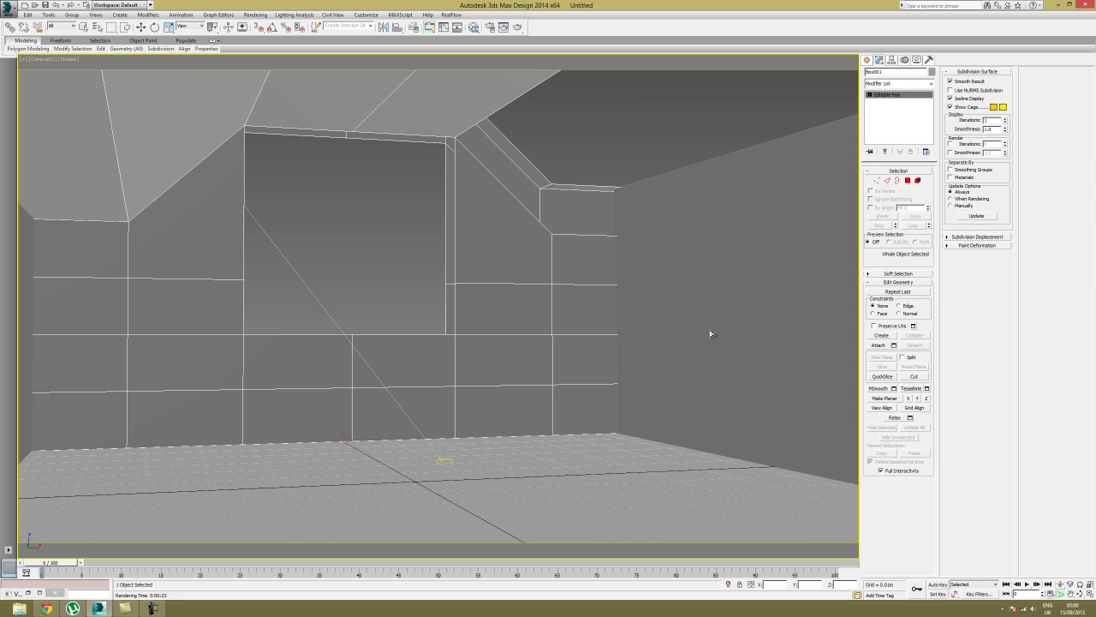
- Open the Volume Light effect in the environment settings beside the last render and set its density to 10
{"action": "key", "text": "8"}
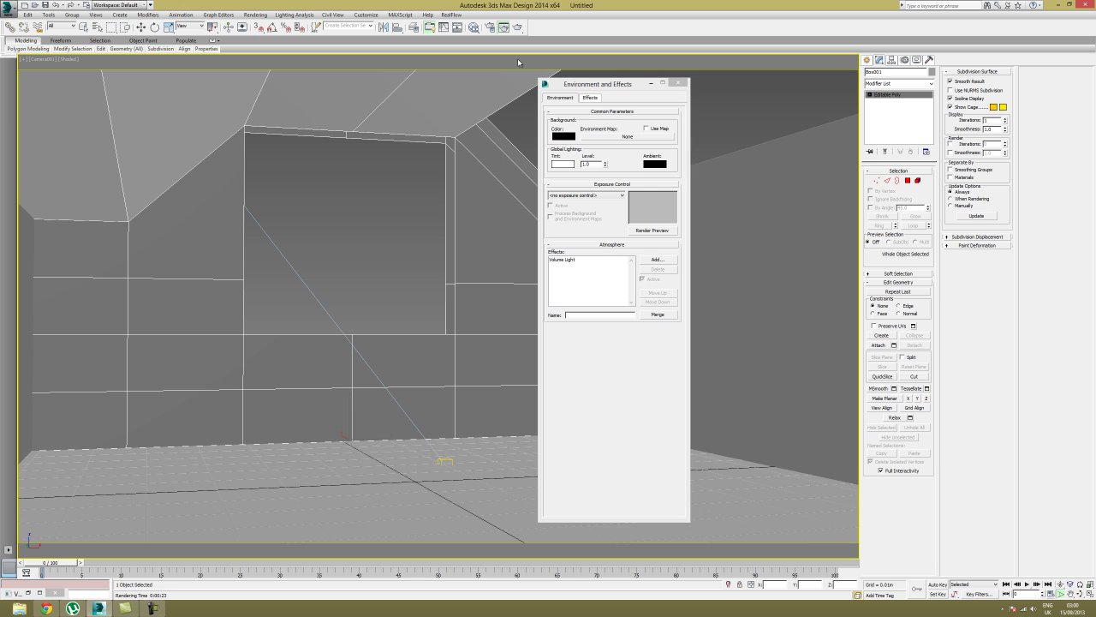
{"action": "left_click", "coordinate": [503, 26]}
{"action": "left_click_drag", "start_coordinate": [478, 115], "coordinate": [146, 106]}
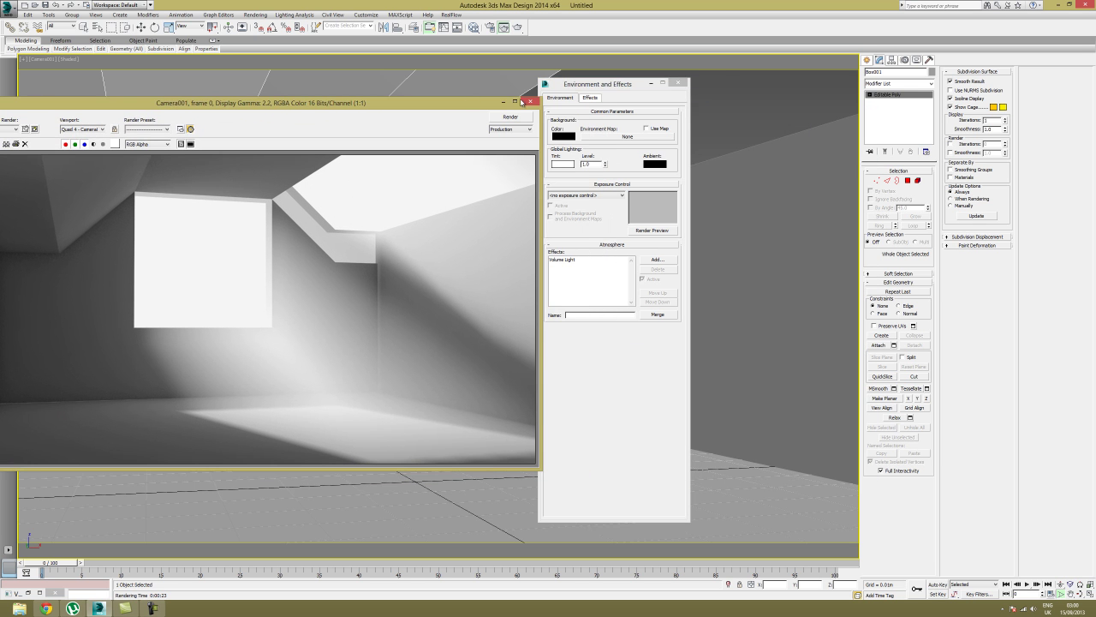
{"action": "left_click_drag", "start_coordinate": [599, 84], "coordinate": [651, 84]}
{"action": "left_click", "coordinate": [629, 260]}
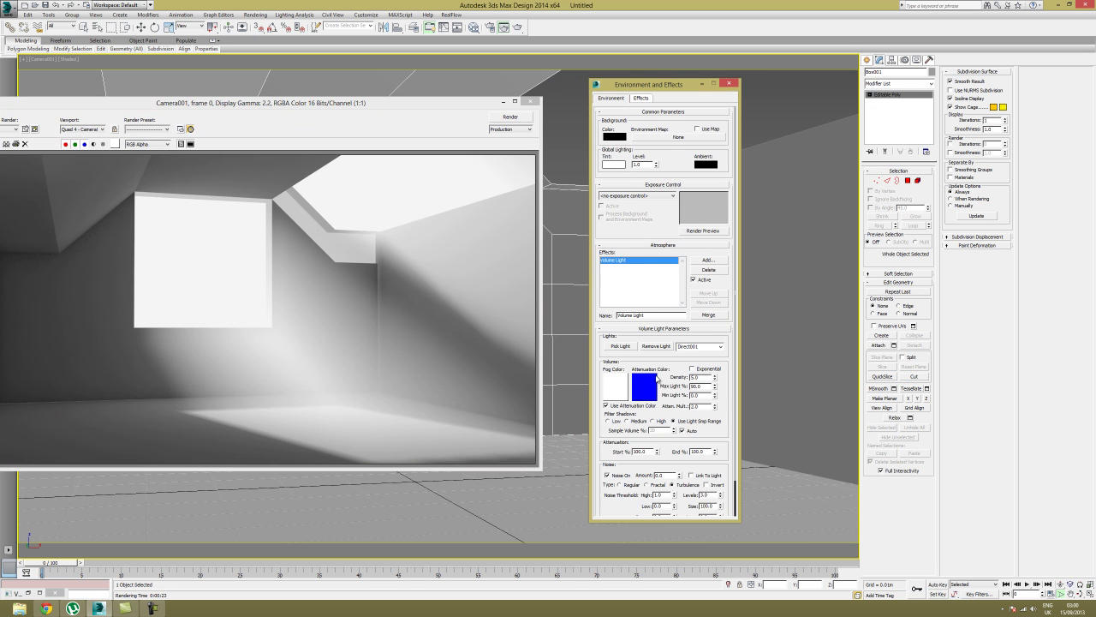
{"action": "scroll", "coordinate": [679, 320], "scroll_direction": "down", "scroll_amount": 2}
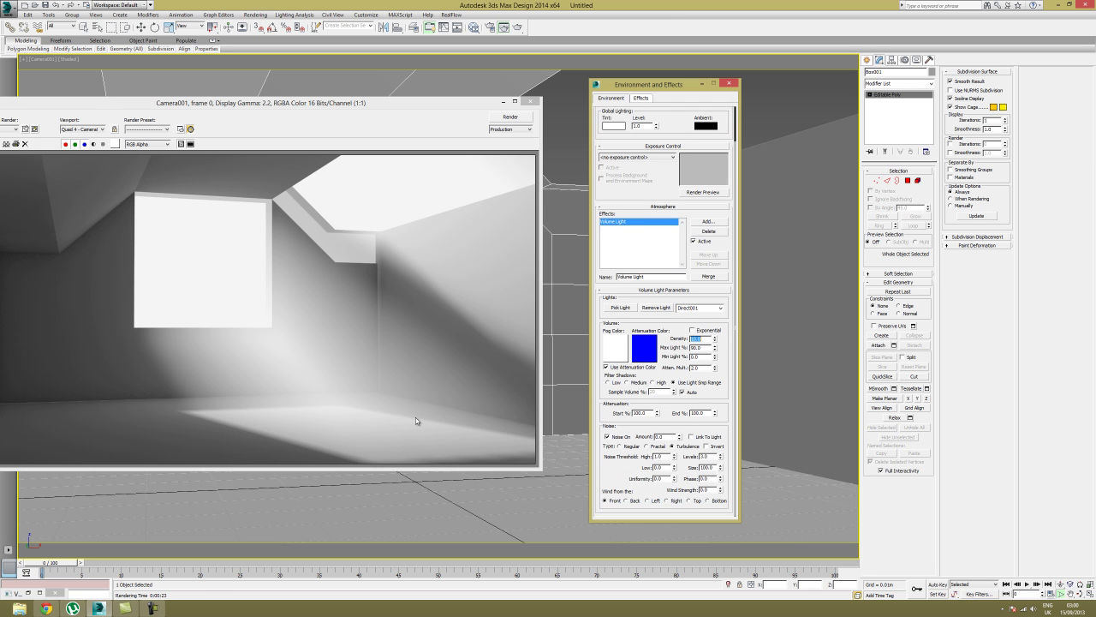
{"action": "left_click", "coordinate": [601, 468]}
- Render the camera view again to examine the light rays at the higher volume density, and close the render
{"action": "left_click", "coordinate": [518, 26]}
{"action": "left_click_drag", "start_coordinate": [383, 103], "coordinate": [414, 102]}
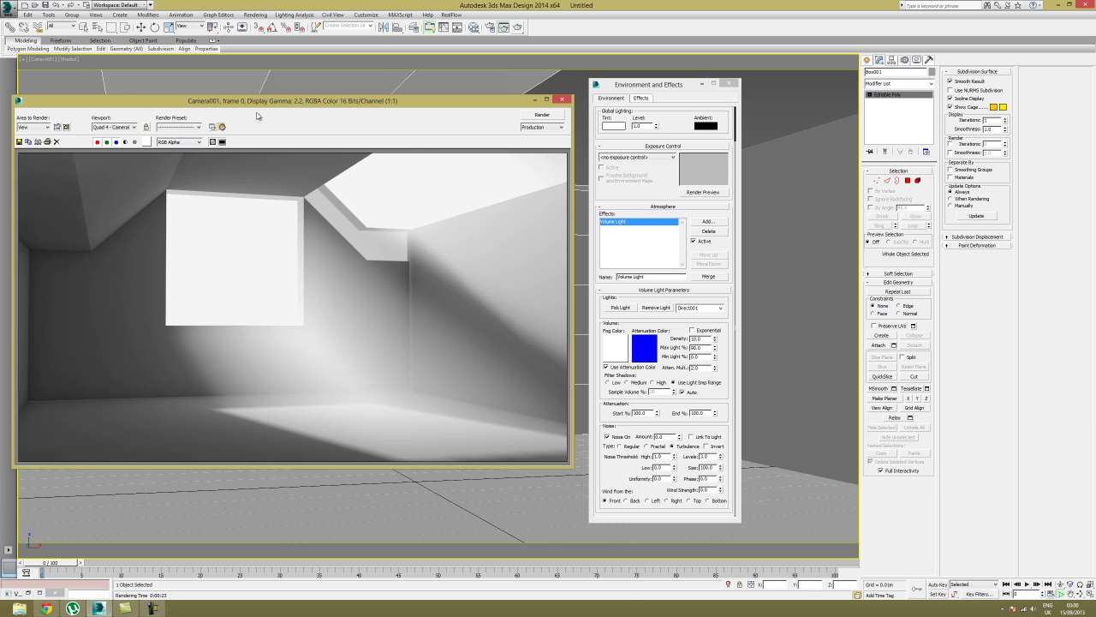
{"action": "left_click_drag", "start_coordinate": [261, 106], "coordinate": [313, 238]}
{"action": "left_click_drag", "start_coordinate": [173, 212], "coordinate": [184, 127]}
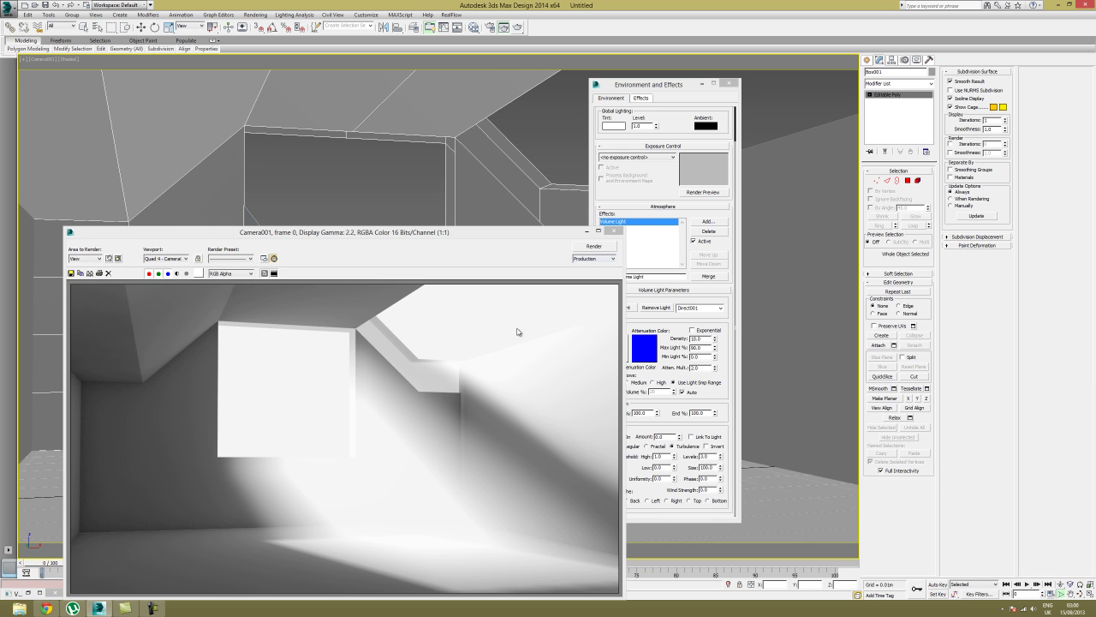
{"action": "left_click_drag", "start_coordinate": [422, 238], "coordinate": [385, 143]}
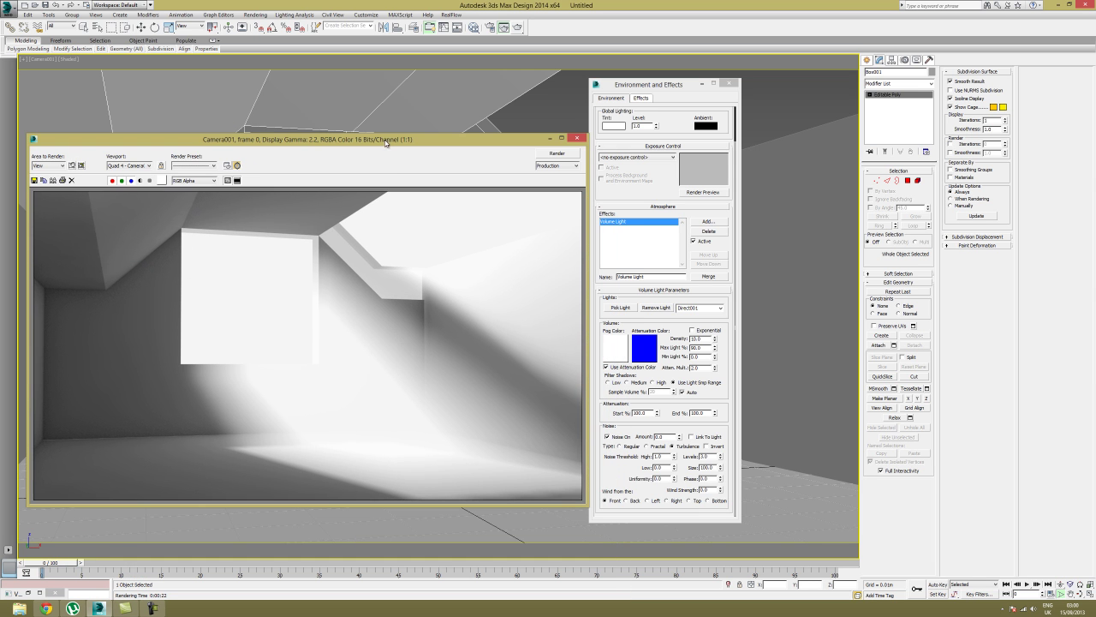
{"action": "left_click", "coordinate": [578, 138]}
- Set the Volume Light's density to 4.5 and its fog color to a slightly warm off-white, and close the environment settings
{"action": "left_click", "coordinate": [697, 339]}
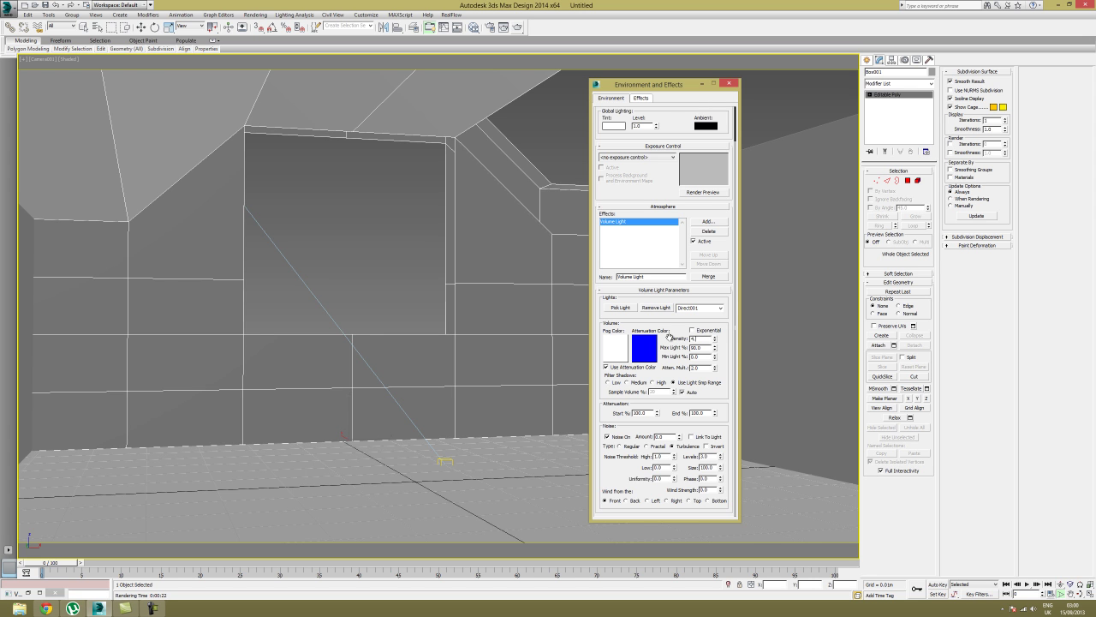
{"action": "left_click", "coordinate": [624, 348]}
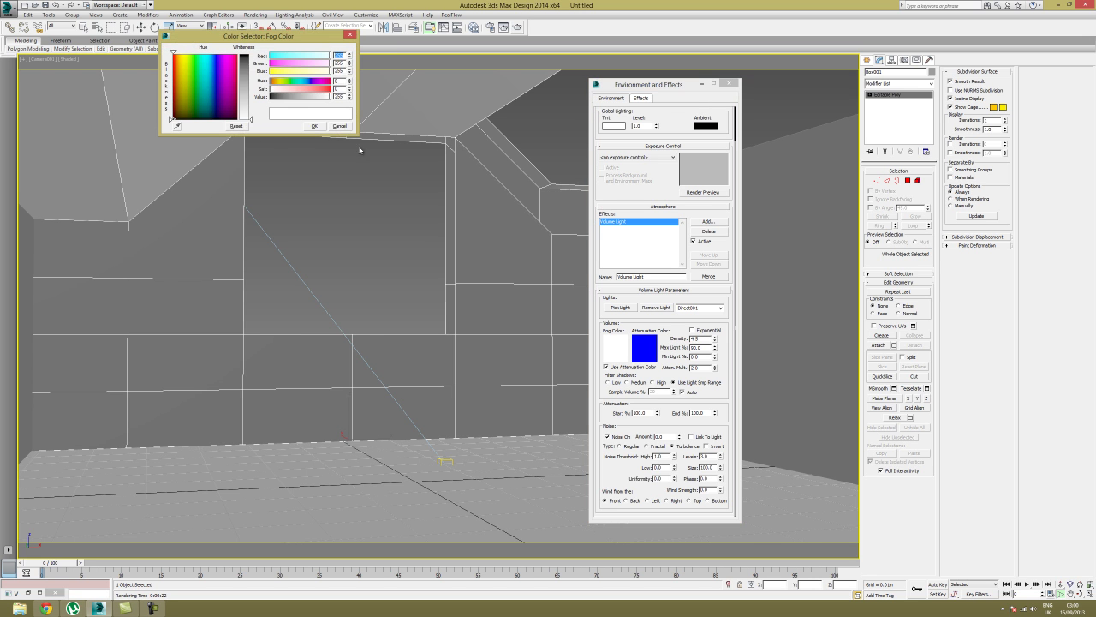
{"action": "left_click_drag", "start_coordinate": [187, 96], "coordinate": [181, 104]}
{"action": "left_click_drag", "start_coordinate": [250, 121], "coordinate": [252, 113]}
{"action": "left_click", "coordinate": [184, 107]}
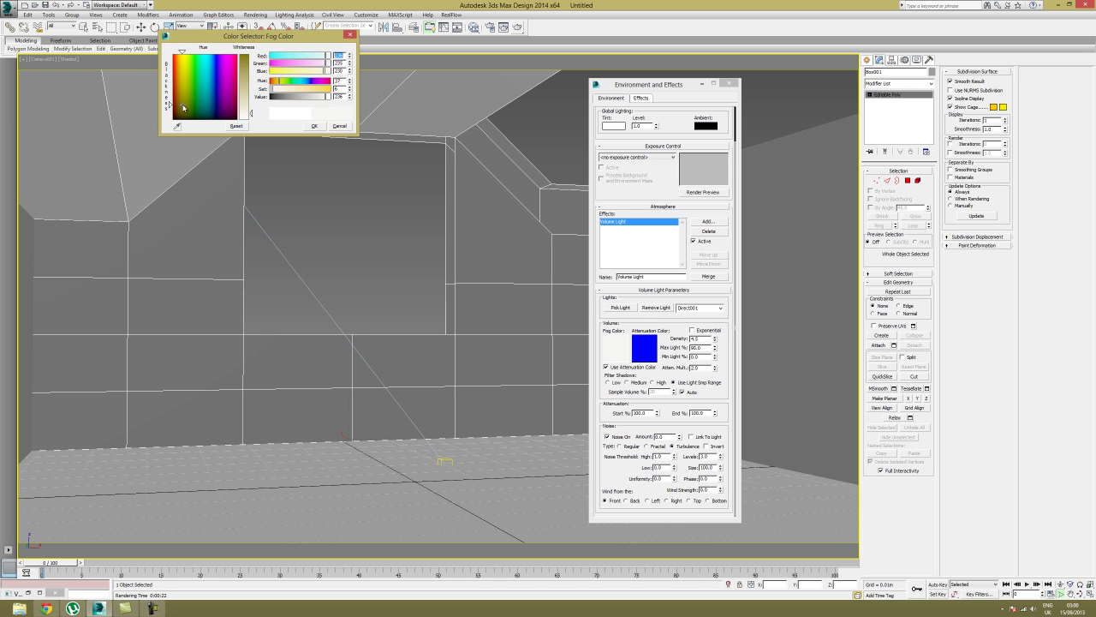
{"action": "left_click", "coordinate": [313, 126]}
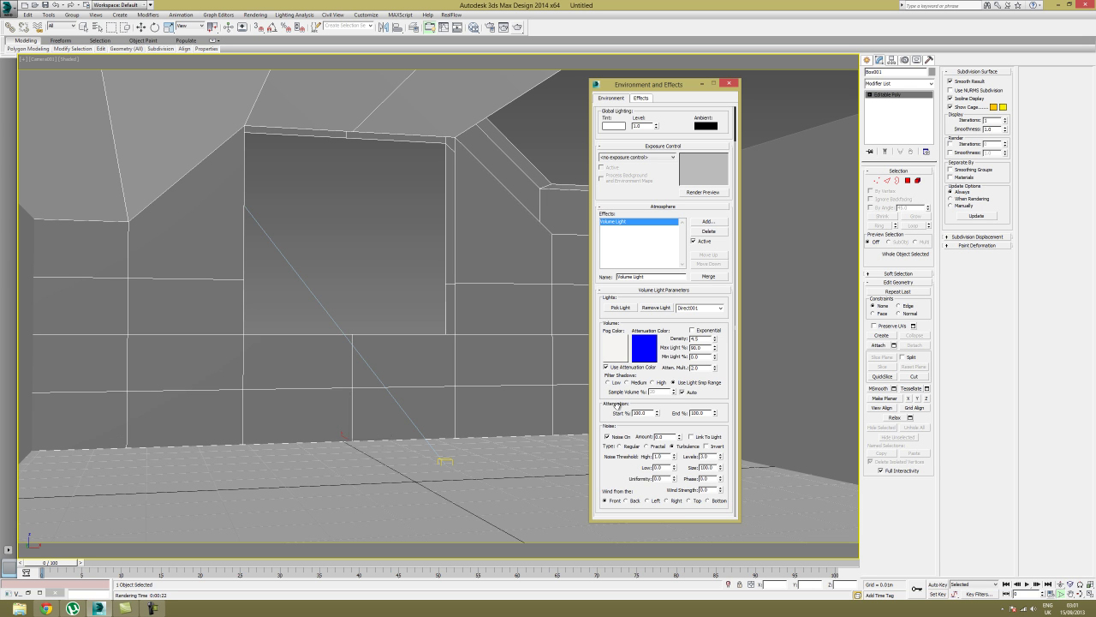
{"action": "left_click", "coordinate": [729, 84]}
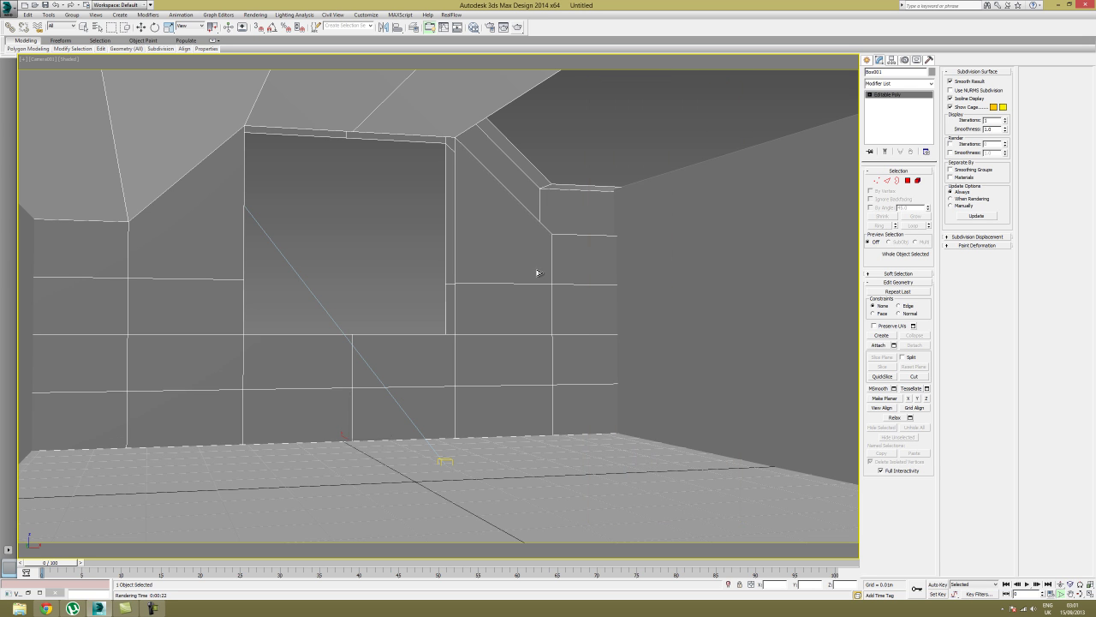
- Create a VRayMtl material in the Slate Material Editor and assign it to the windowed wall
{"action": "key", "text": "m"}
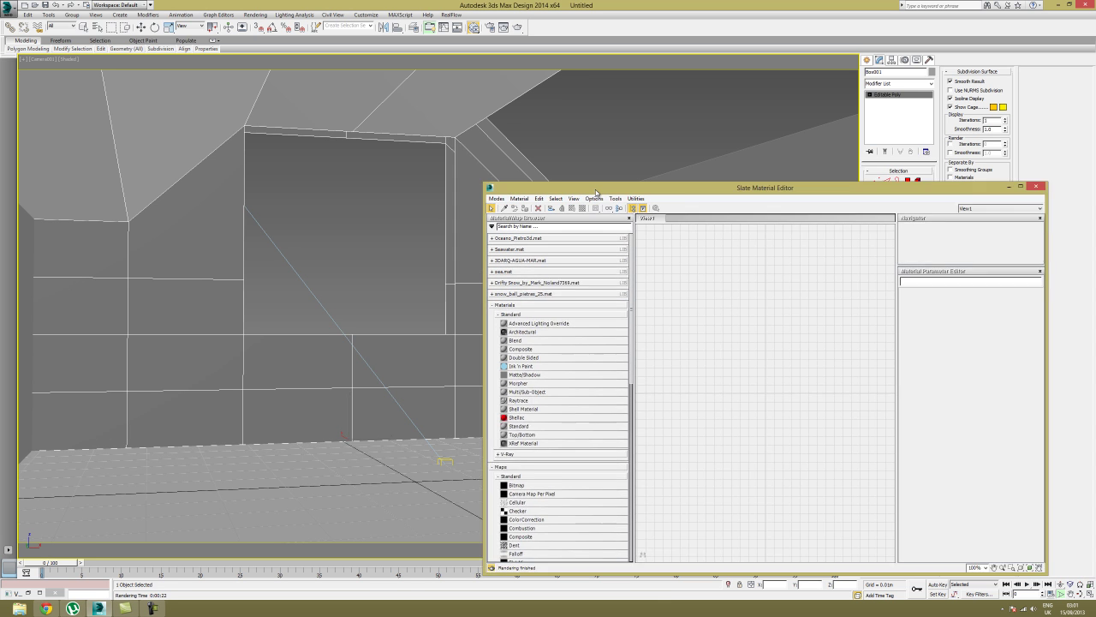
{"action": "right_click", "coordinate": [556, 292]}
{"action": "mouse_move", "coordinate": [592, 363]}
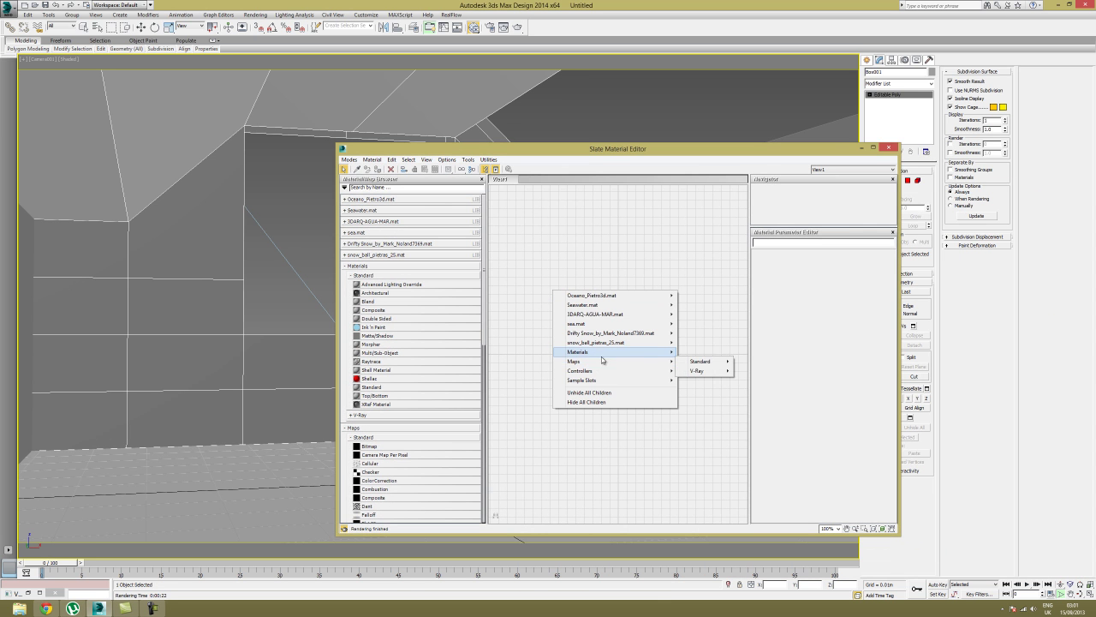
{"action": "mouse_move", "coordinate": [663, 352]}
{"action": "mouse_move", "coordinate": [700, 361]}
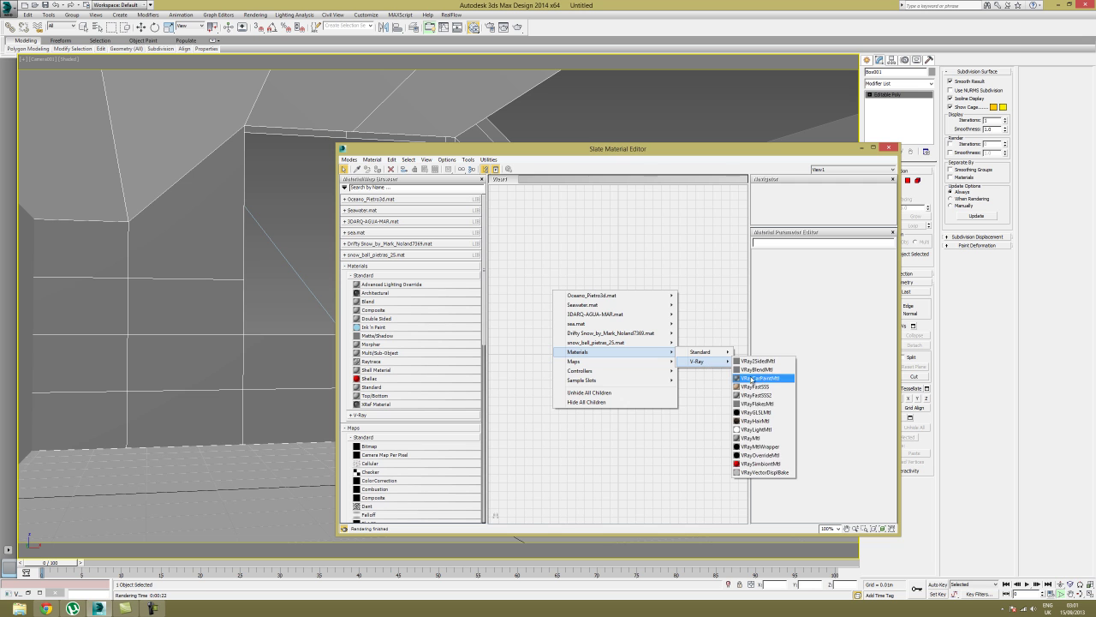
{"action": "left_click", "coordinate": [755, 438]}
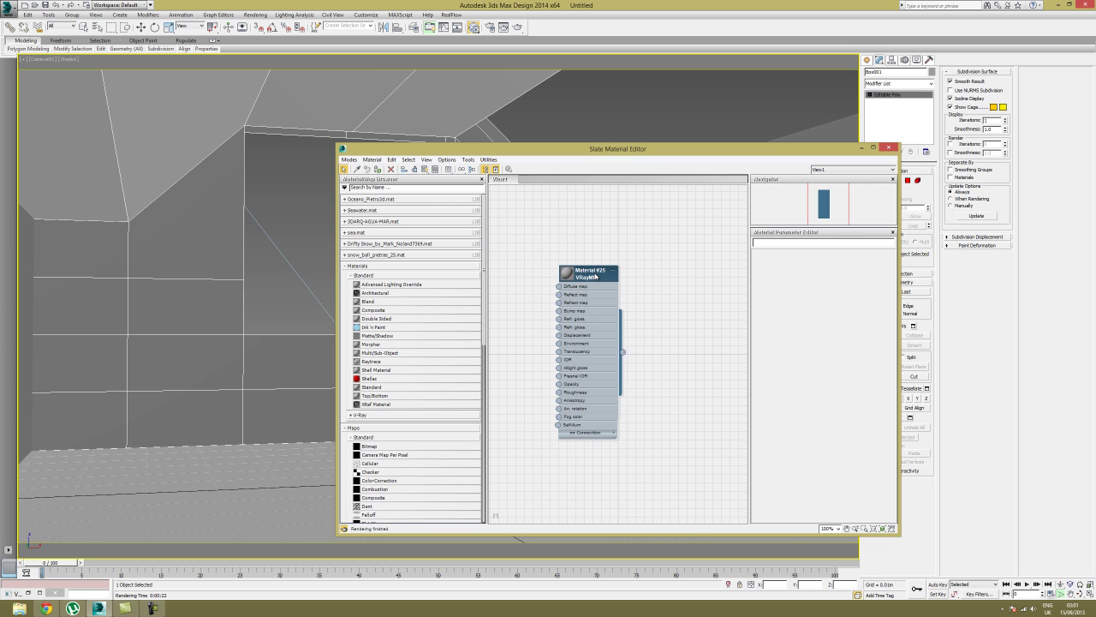
{"action": "left_click", "coordinate": [292, 236]}
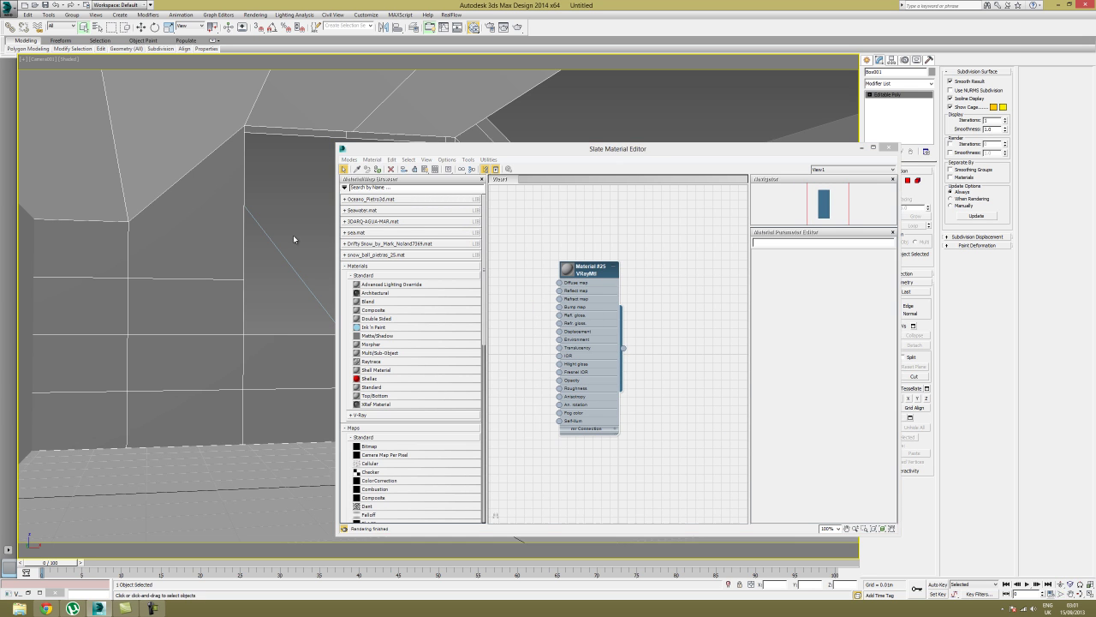
{"action": "left_click_drag", "start_coordinate": [624, 349], "coordinate": [282, 371]}
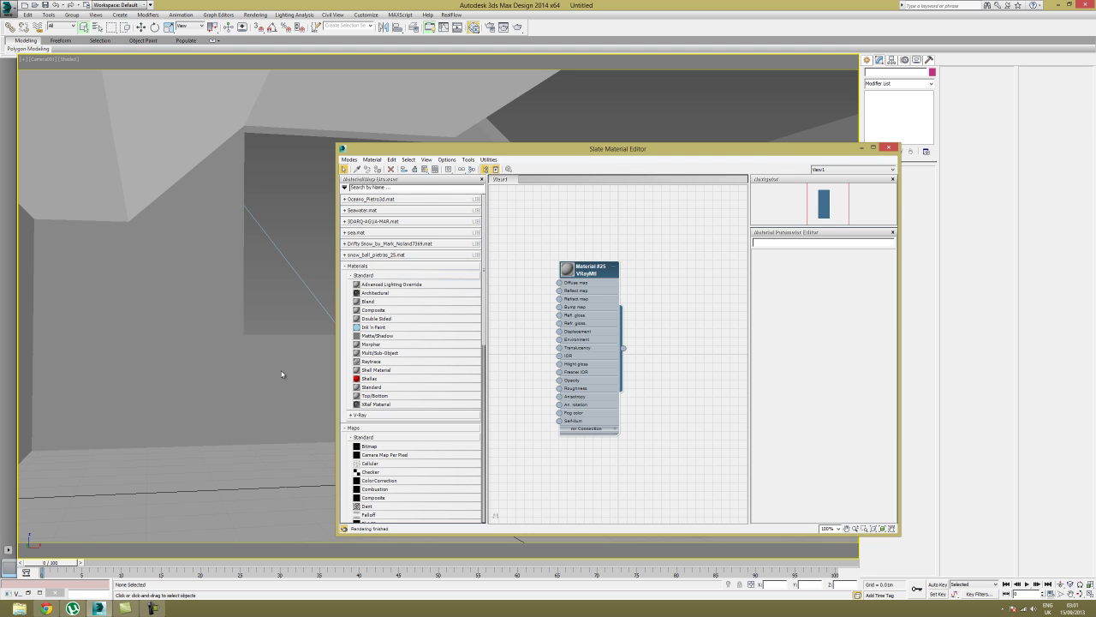
- Assign the VRayMtl material to the room's remaining wall surfaces and the floor
{"action": "left_click_drag", "start_coordinate": [622, 349], "coordinate": [235, 180]}
{"action": "left_click_drag", "start_coordinate": [625, 349], "coordinate": [55, 322]}
{"action": "left_click_drag", "start_coordinate": [635, 147], "coordinate": [677, 130]}
{"action": "left_click_drag", "start_coordinate": [666, 333], "coordinate": [334, 486]}
- Create a second VRayMtl material above the first and set its reflection color to dark grey with a value of 39
{"action": "double_click", "coordinate": [618, 269]}
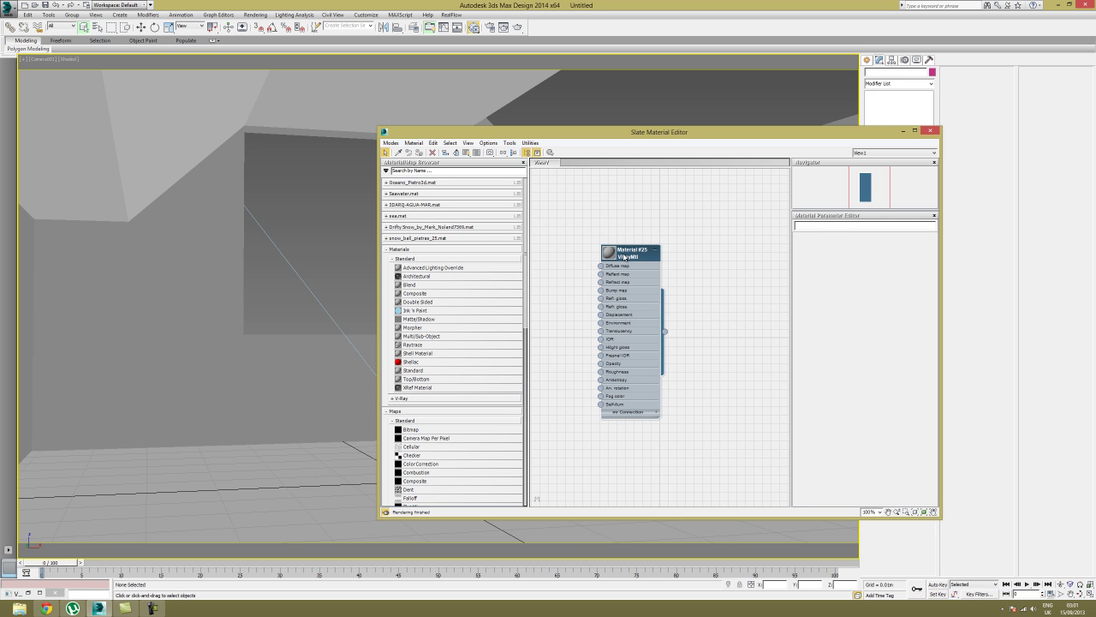
{"action": "middle_click_drag", "start_coordinate": [620, 213], "coordinate": [624, 407]}
{"action": "right_click", "coordinate": [624, 244]}
{"action": "mouse_move", "coordinate": [661, 306]}
{"action": "mouse_move", "coordinate": [770, 318]}
{"action": "left_click", "coordinate": [835, 391]}
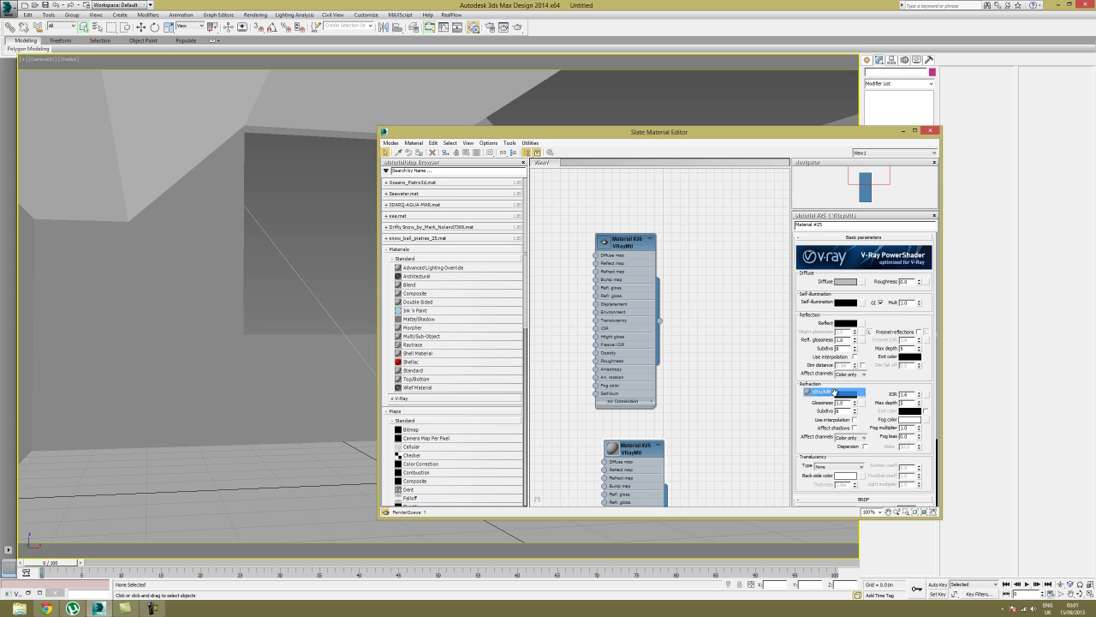
{"action": "double_click", "coordinate": [642, 257]}
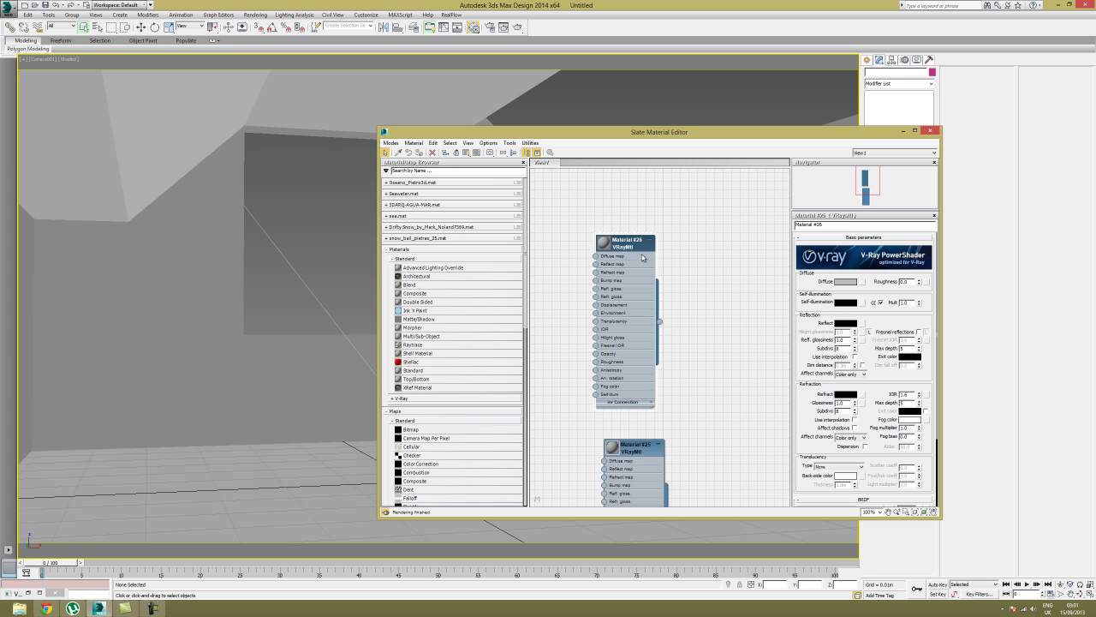
{"action": "left_click", "coordinate": [849, 324]}
{"action": "left_click", "coordinate": [248, 65]}
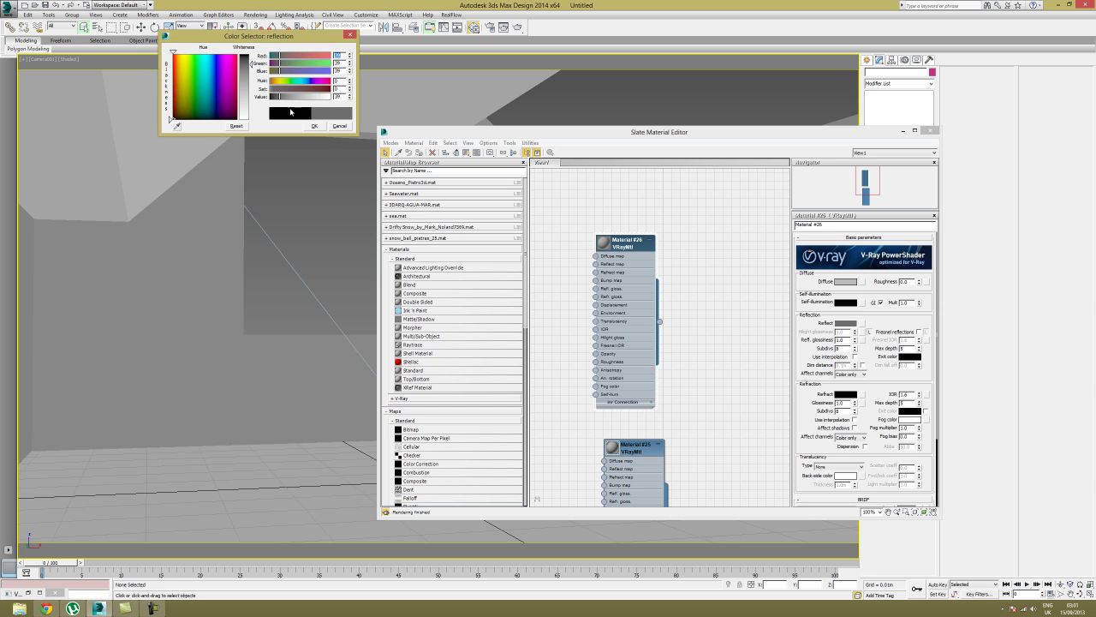
{"action": "left_click", "coordinate": [314, 126]}
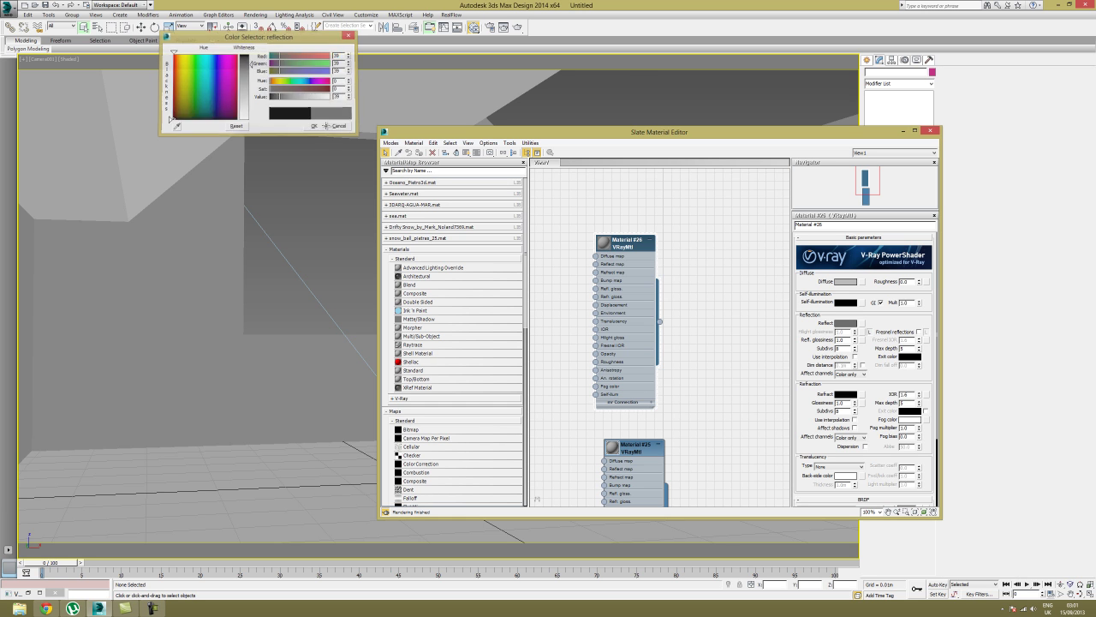
- Rename the reflective material Floor and the first one Roof_Walls, and assign Floor to the room's floor
{"action": "left_click", "coordinate": [605, 243]}
{"action": "type", "text": "Floor"}
{"action": "key", "text": "Return"}
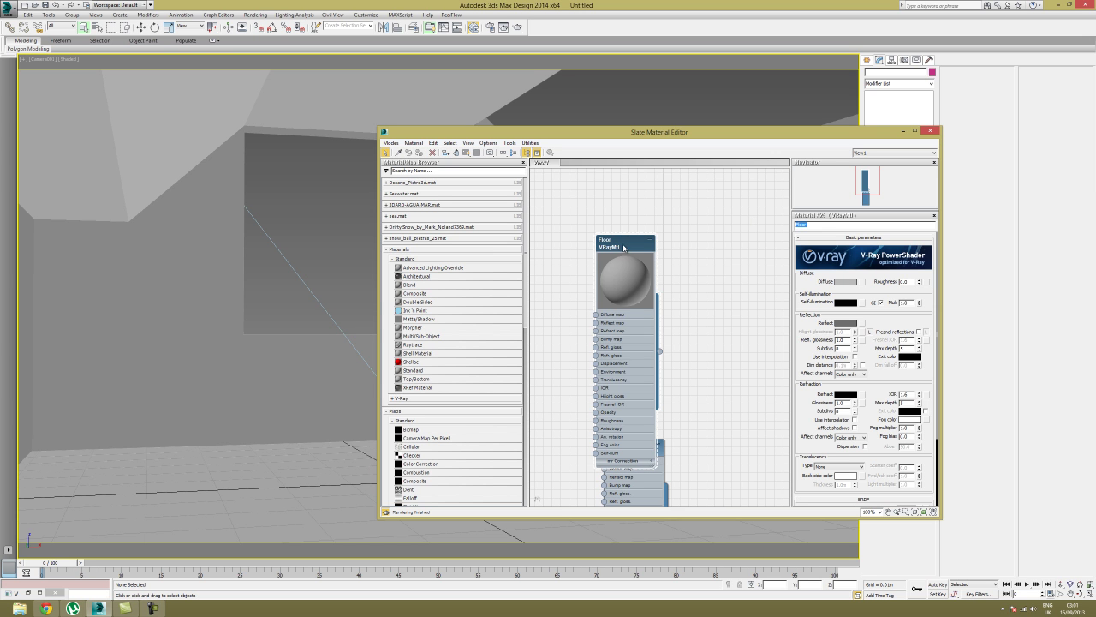
{"action": "left_click_drag", "start_coordinate": [625, 247], "coordinate": [624, 187]}
{"action": "left_click", "coordinate": [629, 443]}
{"action": "left_click_drag", "start_coordinate": [847, 227], "coordinate": [760, 232]}
{"action": "type", "text": "Roof_Walls"}
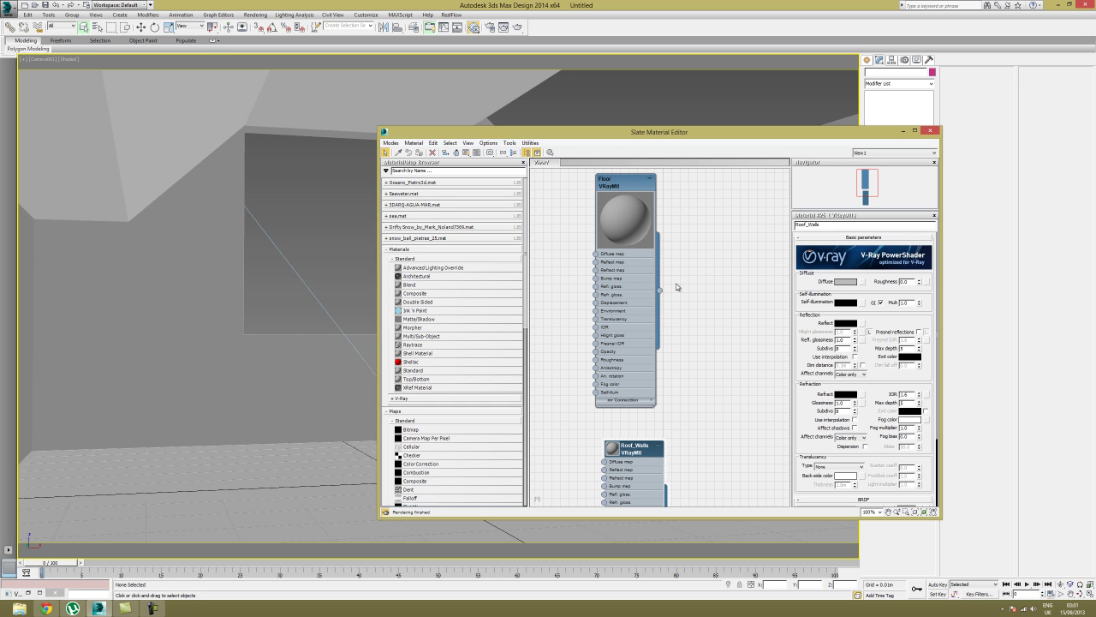
{"action": "left_click", "coordinate": [636, 204]}
{"action": "left_click_drag", "start_coordinate": [659, 292], "coordinate": [310, 477]}
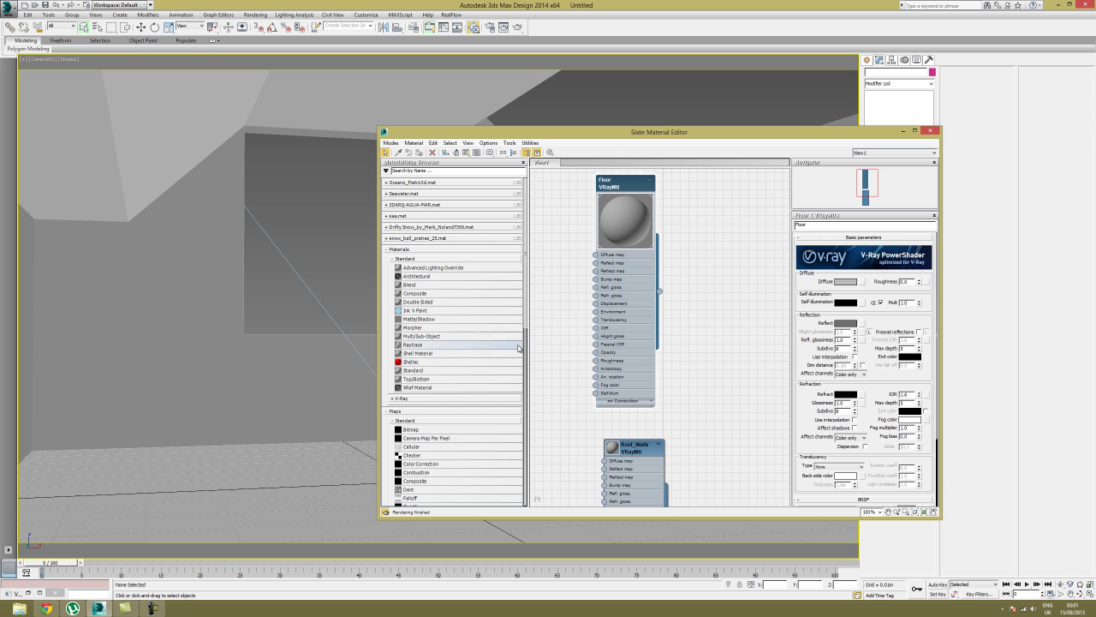
- Try a pale yellow-green diffuse color on the Floor material
{"action": "left_click", "coordinate": [838, 282]}
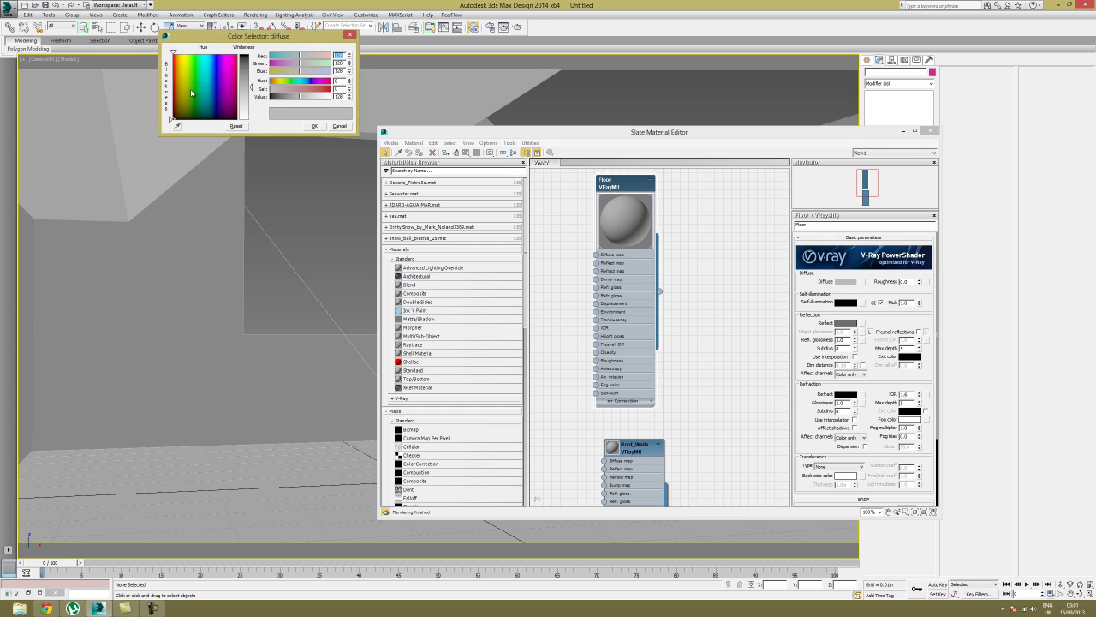
{"action": "left_click", "coordinate": [191, 93]}
{"action": "left_click", "coordinate": [314, 126]}
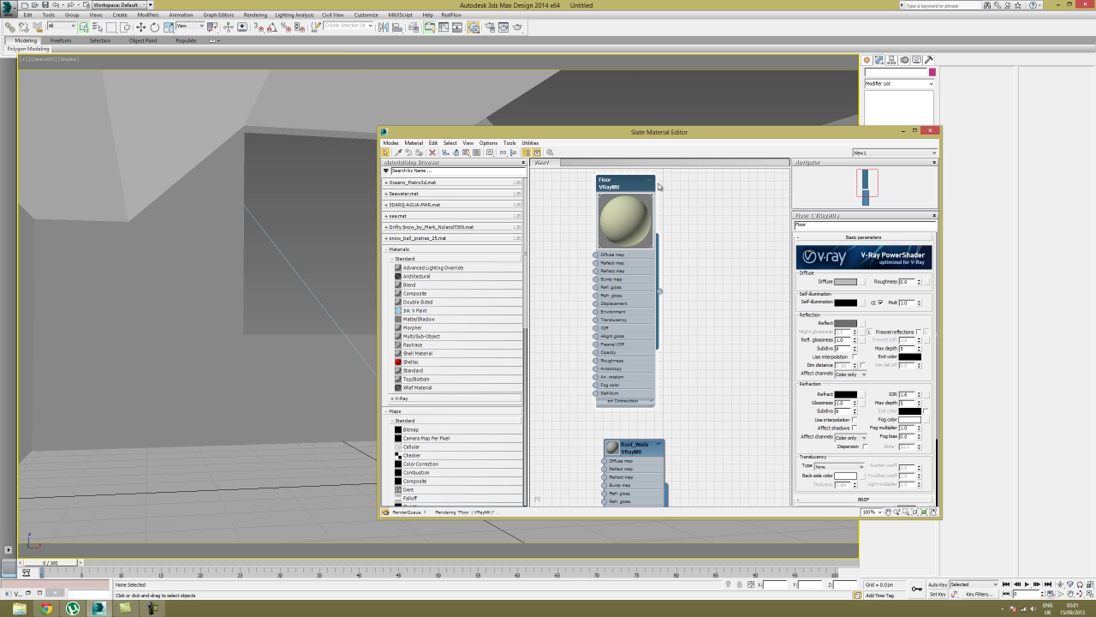
- Add a Checker map to the Floor material's diffuse slot and show it shaded in the viewport
{"action": "left_click", "coordinate": [860, 281]}
{"action": "scroll", "coordinate": [596, 340], "scroll_direction": "down", "scroll_amount": 1}
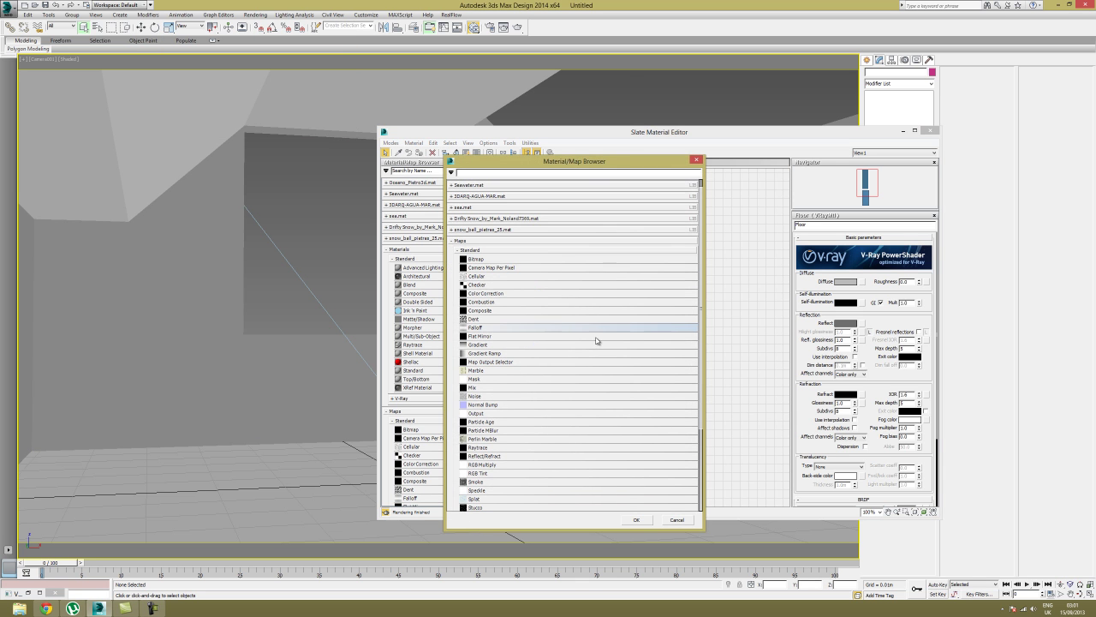
{"action": "double_click", "coordinate": [490, 284]}
{"action": "middle_click_drag", "start_coordinate": [622, 253], "coordinate": [718, 263]}
{"action": "double_click", "coordinate": [607, 252]}
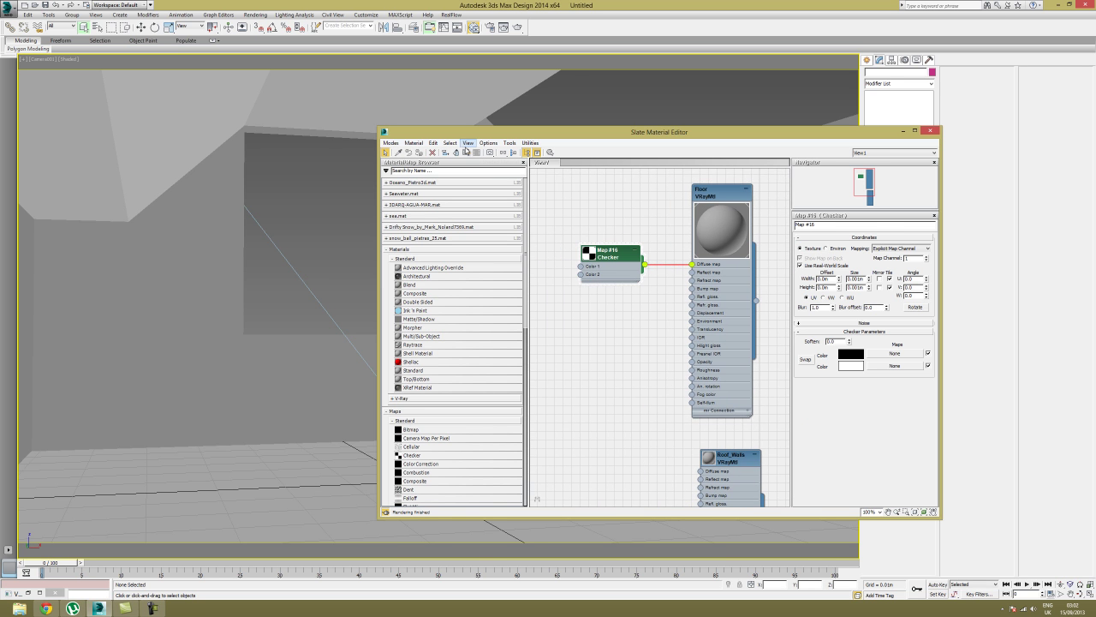
{"action": "left_click", "coordinate": [466, 151]}
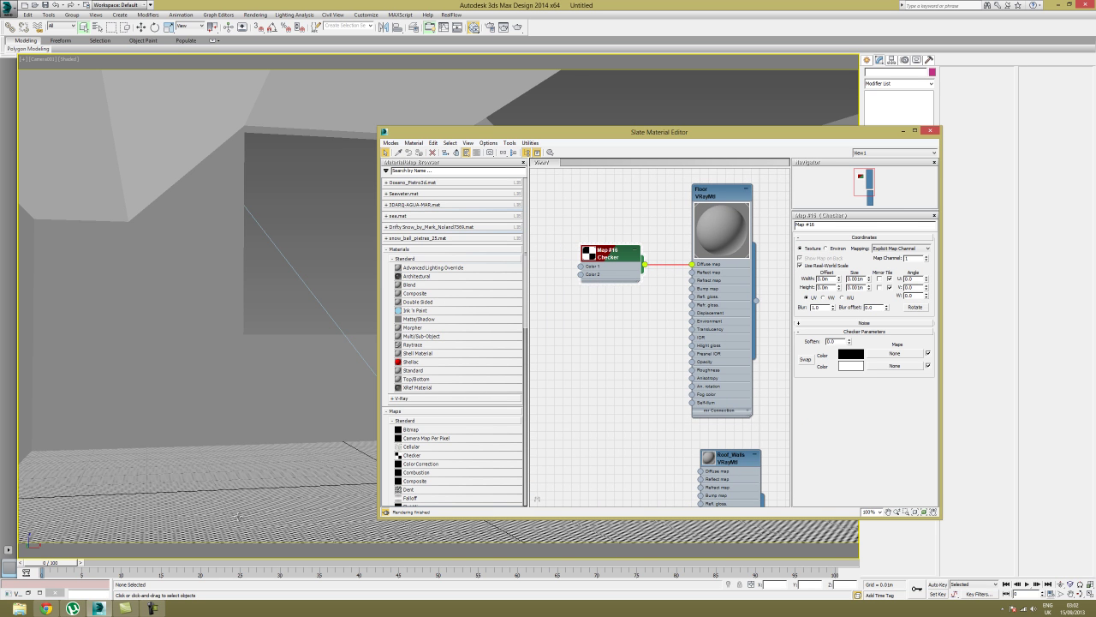
- Try real-world sizes of 5 m and 2 m for the Checker map's width and height
{"action": "left_click_drag", "start_coordinate": [870, 281], "coordinate": [874, 318]}
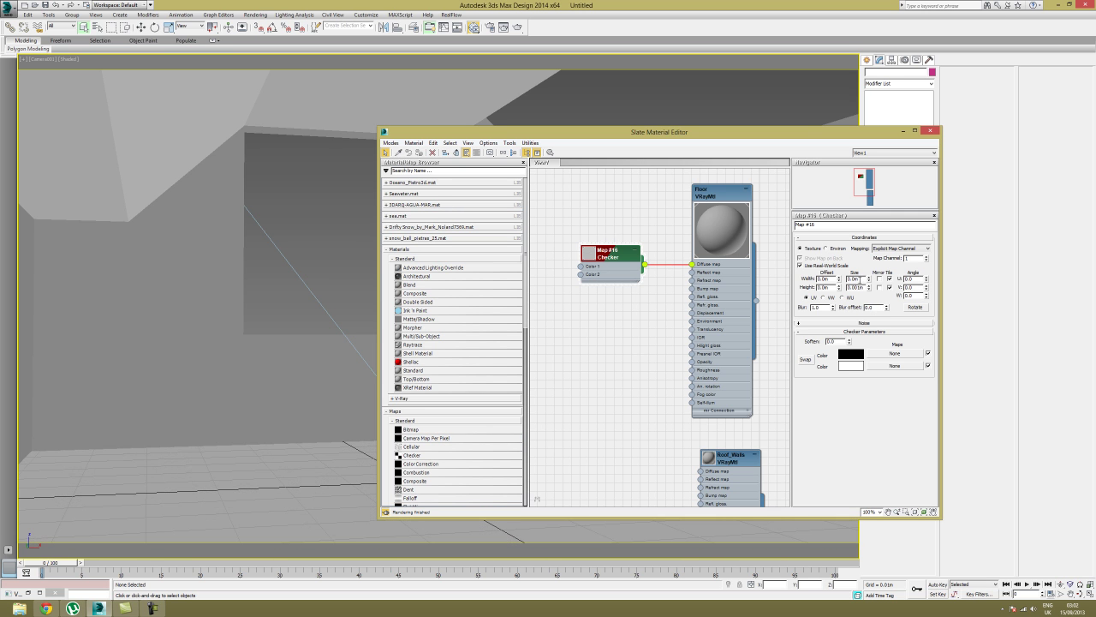
{"action": "type", "text": "5"}
{"action": "key", "text": "Tab"}
{"action": "type", "text": "5"}
{"action": "key", "text": "Return"}
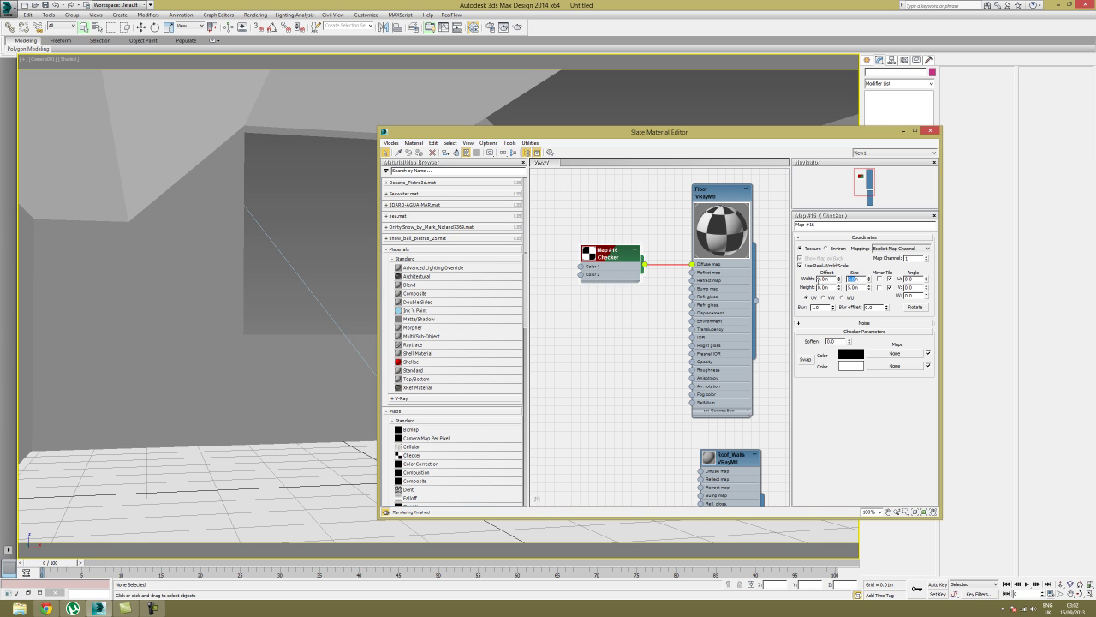
{"action": "key", "text": "Tab"}
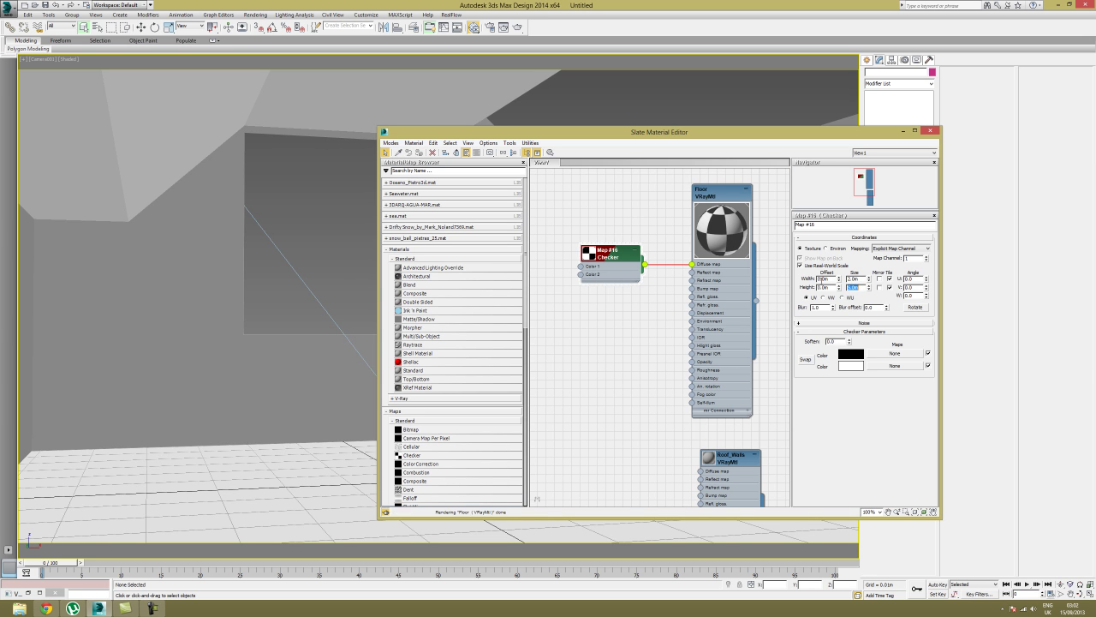
{"action": "type", "text": "2"}
{"action": "key", "text": "Return"}
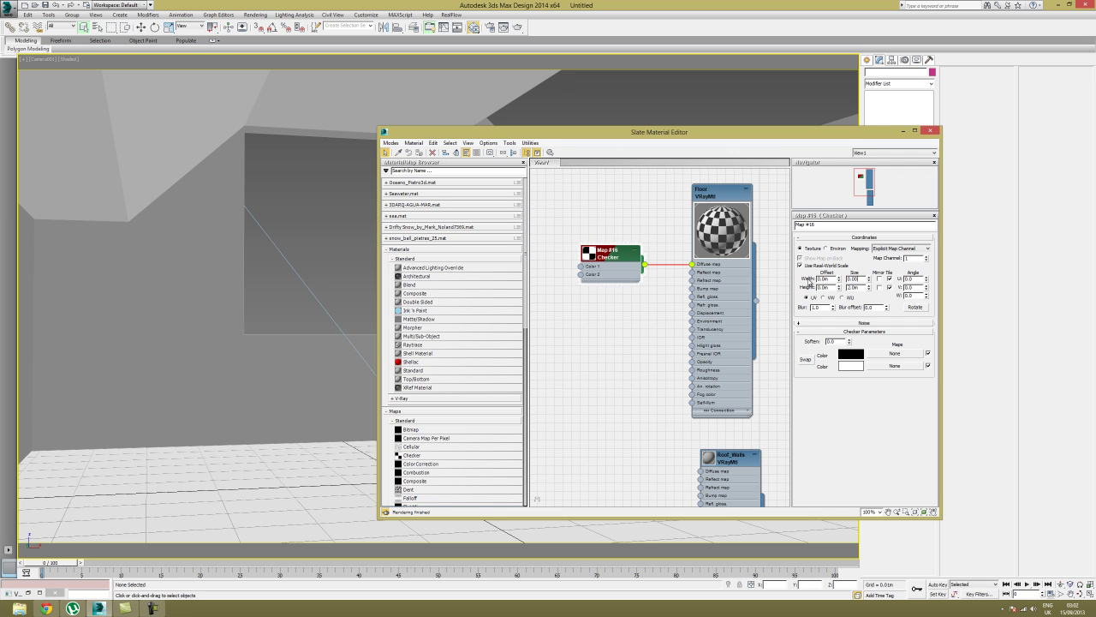
- Set the Checker map's real-world width and height to 0.01 m
{"action": "key", "text": "Return"}
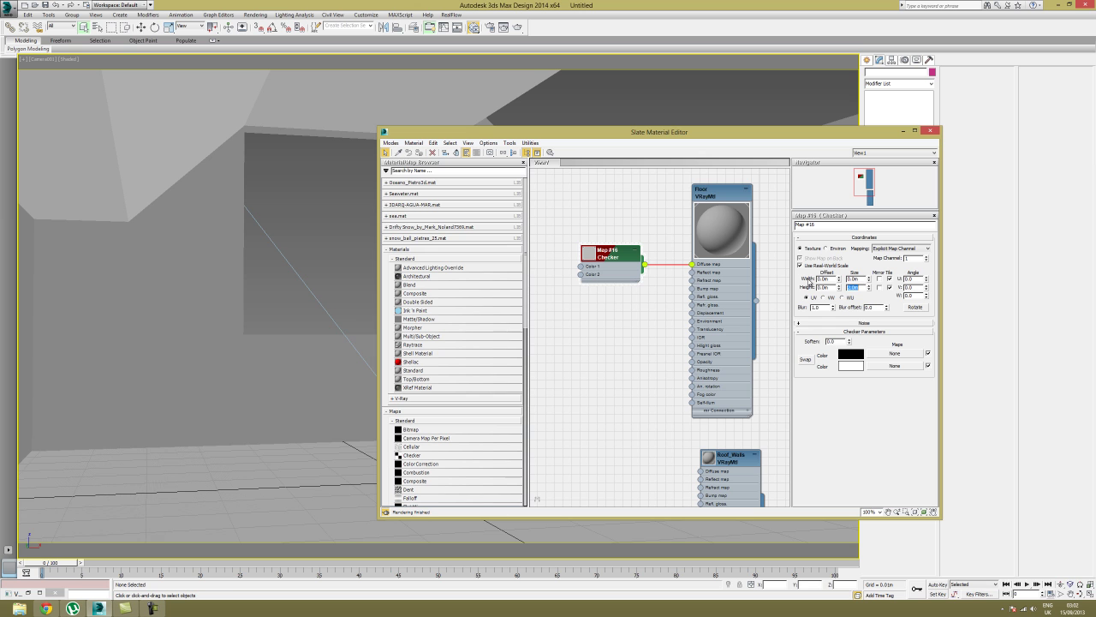
{"action": "key", "text": "Tab"}
{"action": "key", "text": "Return"}
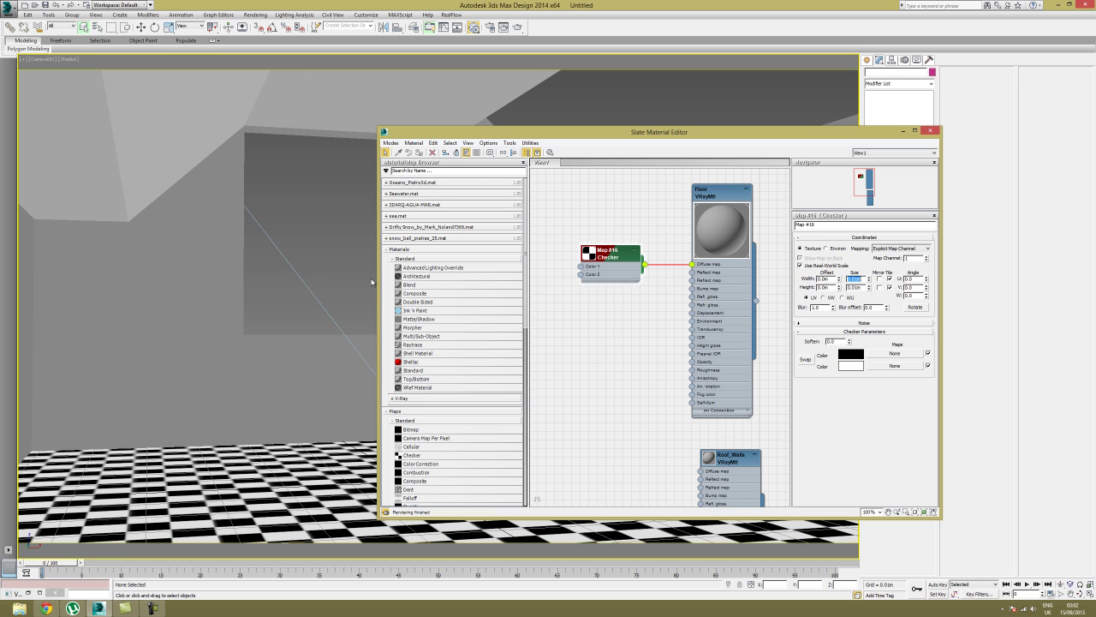
{"action": "left_click", "coordinate": [634, 321]}
{"action": "middle_click_drag", "start_coordinate": [635, 321], "coordinate": [591, 196]}
{"action": "middle_click_drag", "start_coordinate": [602, 347], "coordinate": [589, 303]}
{"action": "double_click", "coordinate": [673, 280]}
{"action": "left_click", "coordinate": [862, 283]}
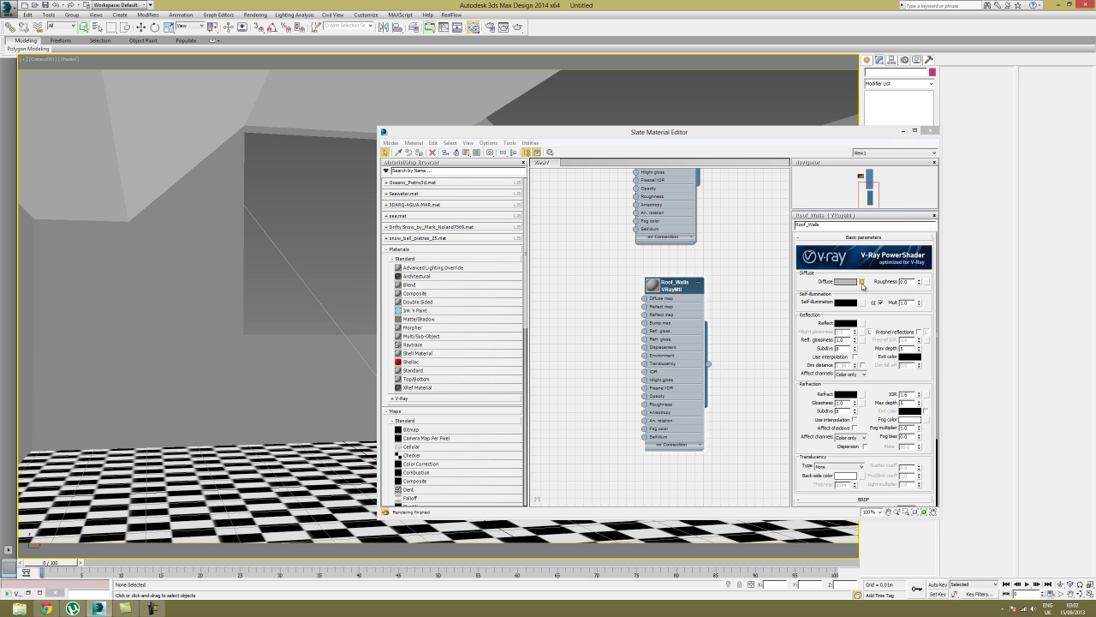
{"action": "scroll", "coordinate": [581, 352], "scroll_direction": "down", "scroll_amount": 4}
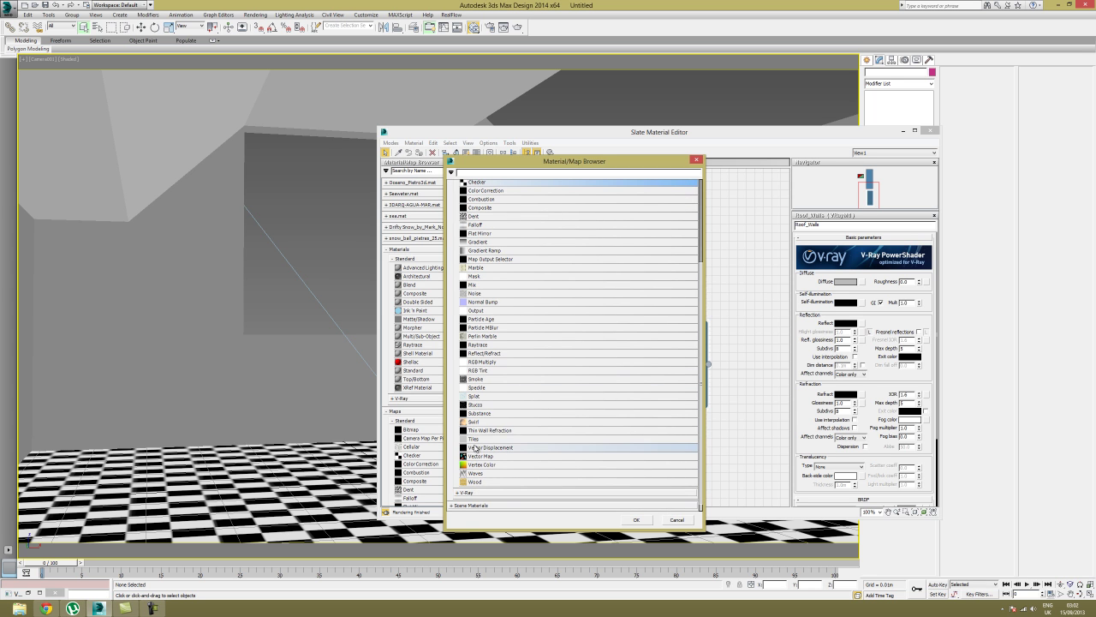
{"action": "left_click", "coordinate": [689, 520]}
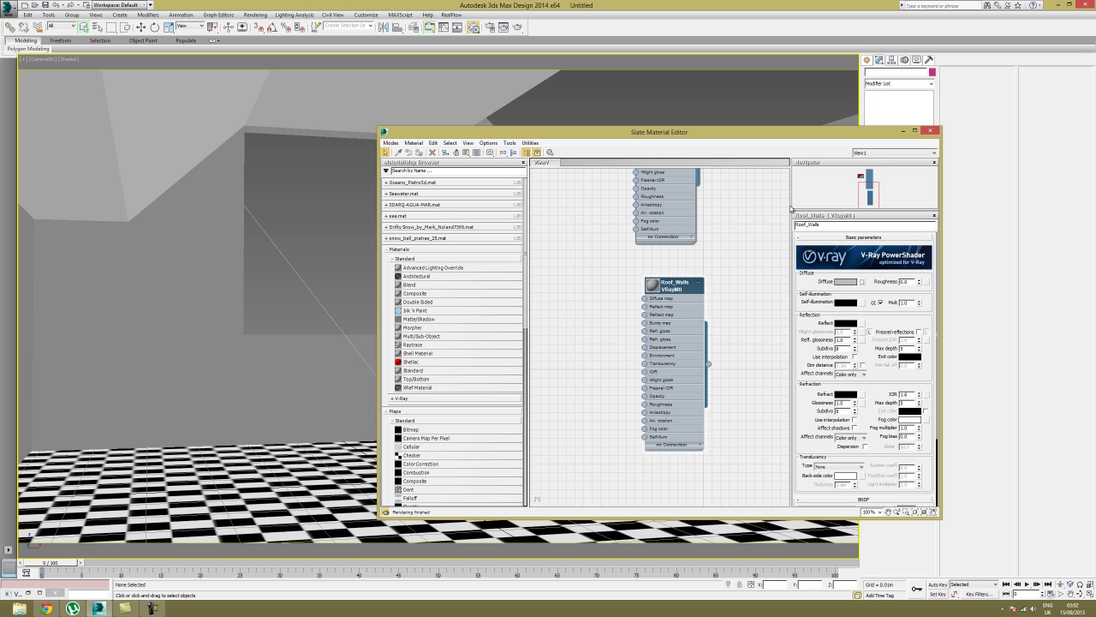
- Render the camera view to examine the light rays with the checkered floor, and close the render
{"action": "left_click", "coordinate": [517, 26]}
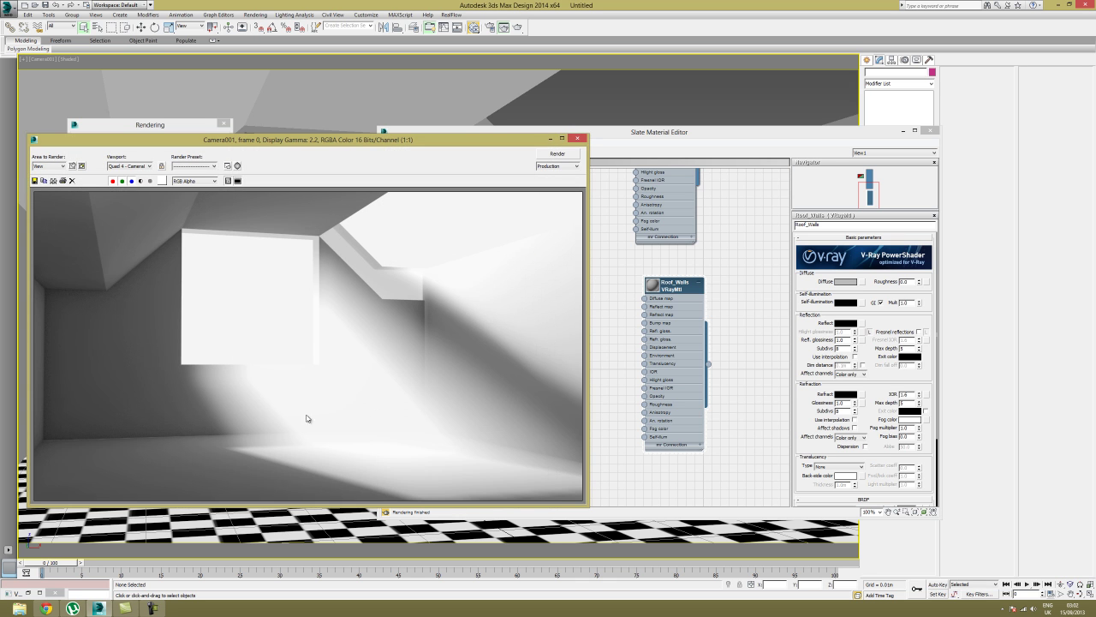
{"action": "left_click_drag", "start_coordinate": [201, 130], "coordinate": [739, 161]}
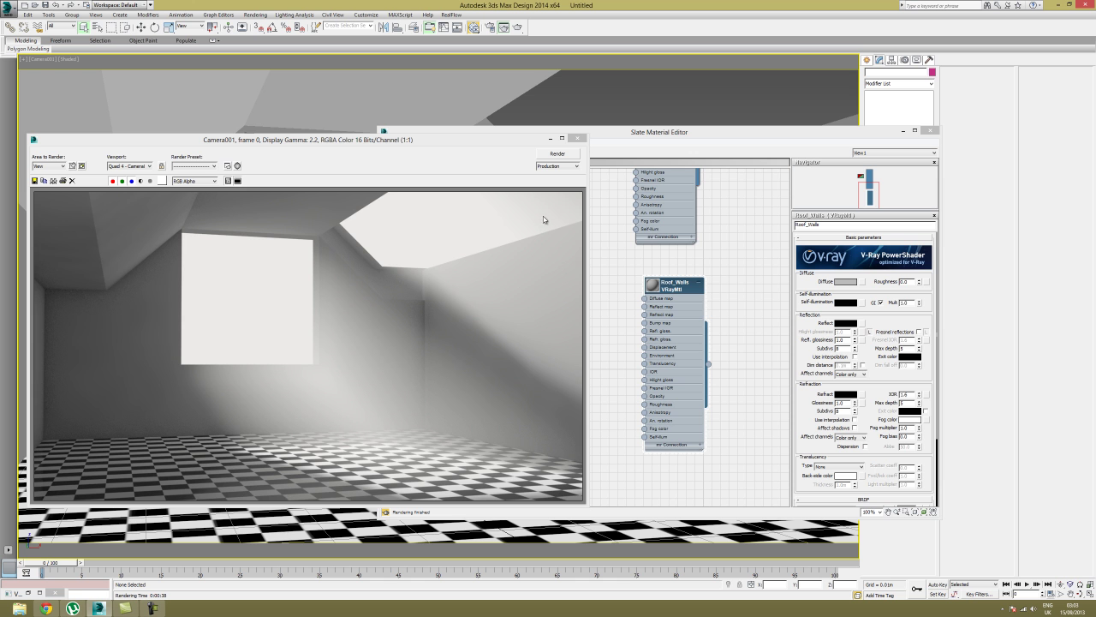
{"action": "left_click", "coordinate": [578, 137]}
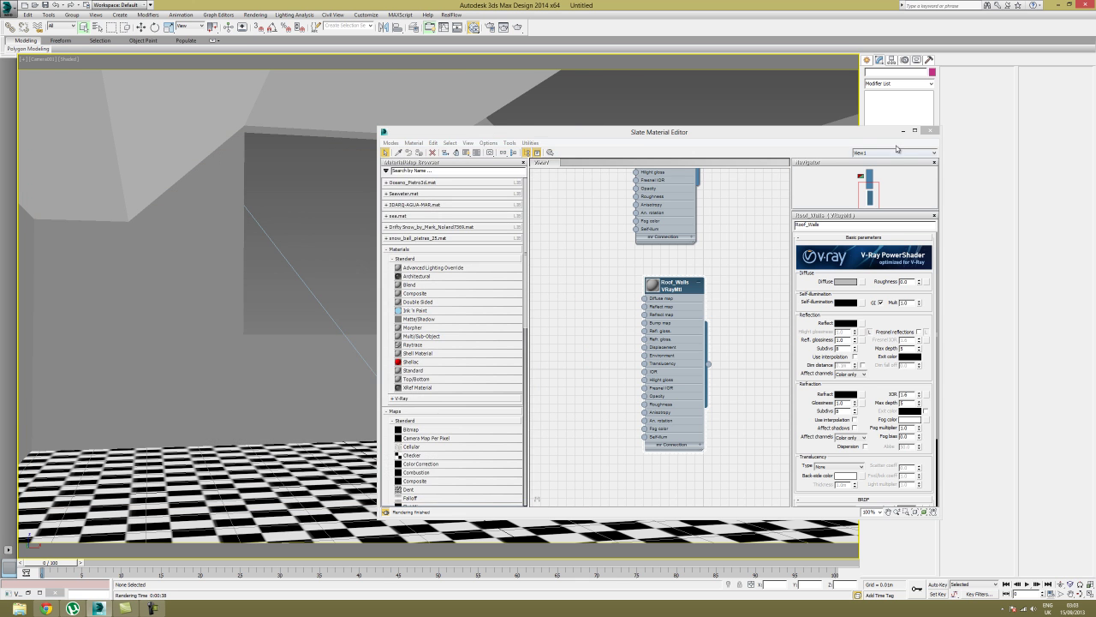
- Minimize the material editor, create a large sphere on the checkered floor beside the window, and raise it about 0.019 m
{"action": "left_click", "coordinate": [903, 130]}
{"action": "left_click", "coordinate": [867, 62]}
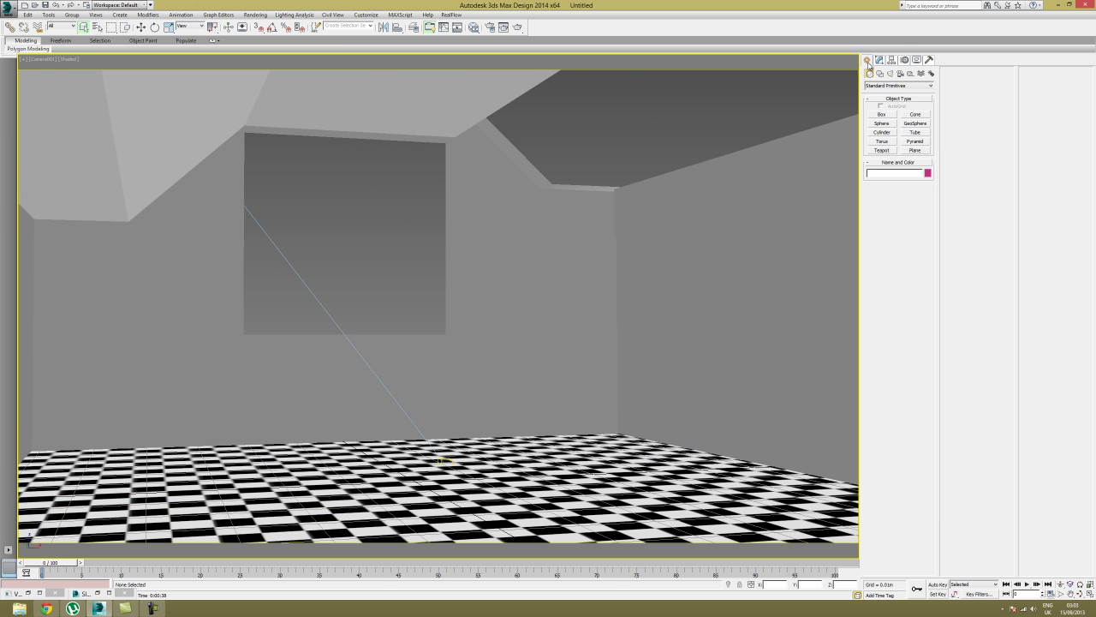
{"action": "left_click", "coordinate": [883, 122]}
{"action": "left_click_drag", "start_coordinate": [491, 465], "coordinate": [591, 467]}
{"action": "key", "text": "w"}
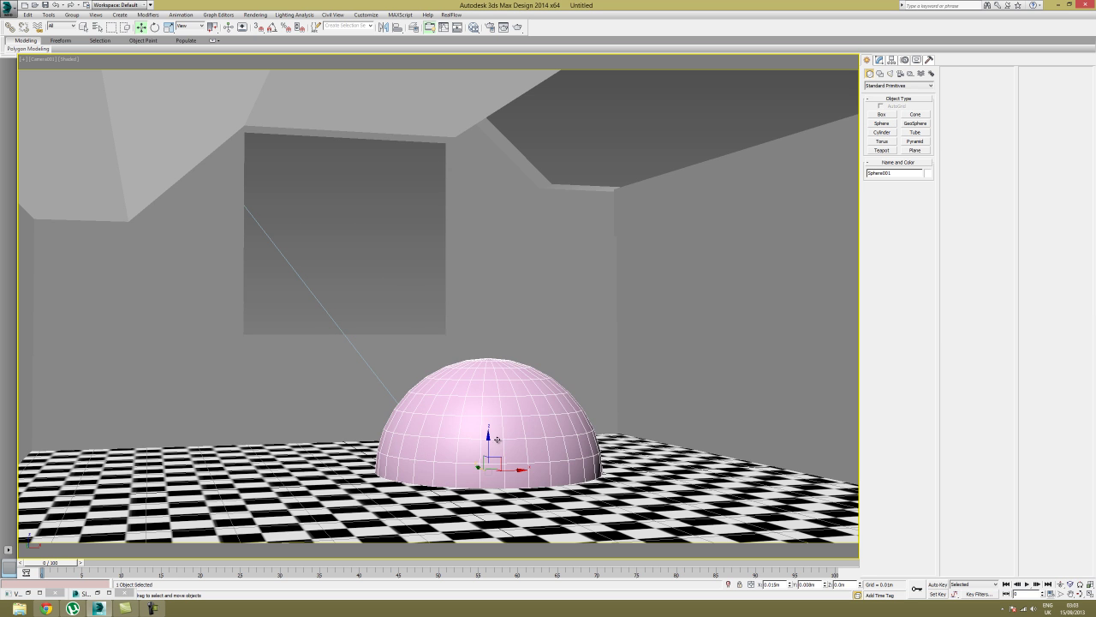
{"action": "left_click_drag", "start_coordinate": [489, 441], "coordinate": [508, 333]}
{"action": "left_click", "coordinate": [377, 263]}
{"action": "left_click", "coordinate": [442, 325]}
- Create a third VRayMtl material in the Slate Material Editor and set its reflection color to white
{"action": "key", "text": "m"}
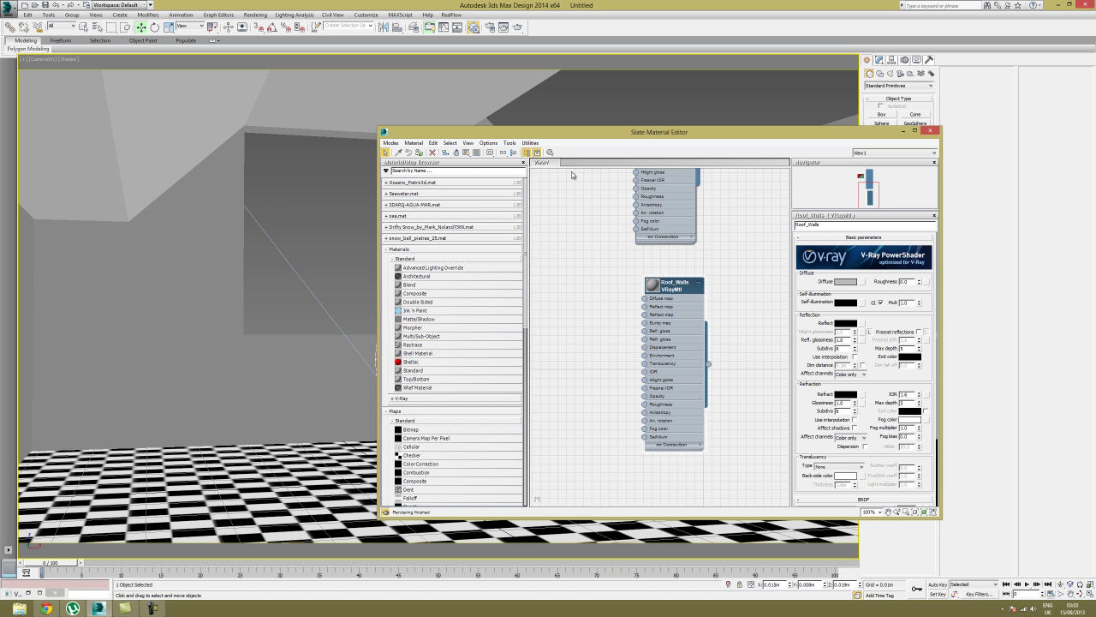
{"action": "right_click", "coordinate": [552, 249]}
{"action": "mouse_move", "coordinate": [604, 309]}
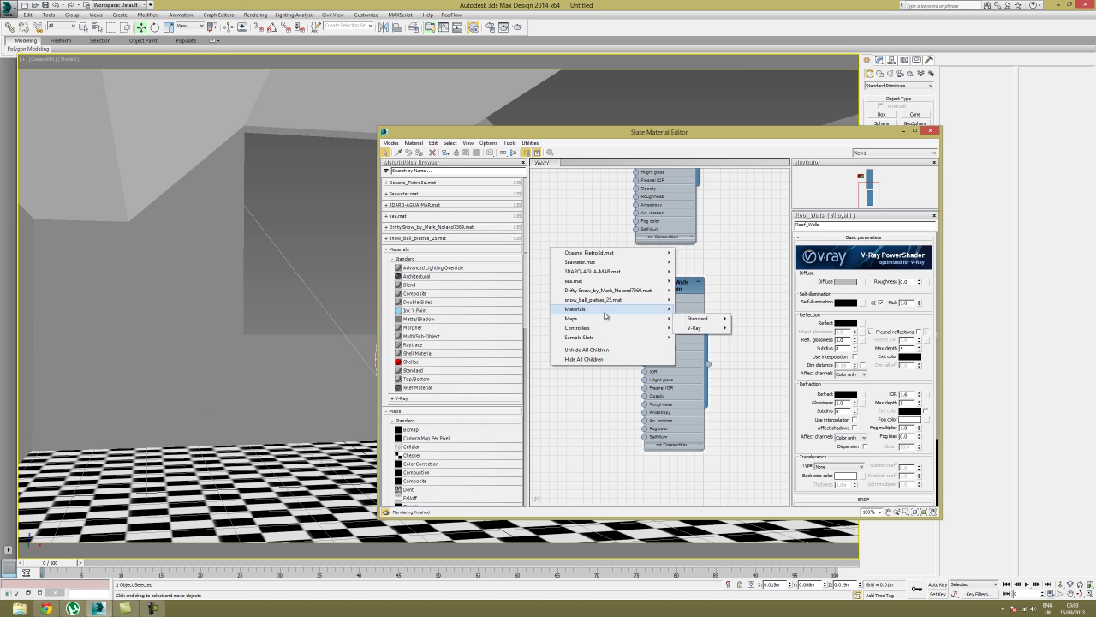
{"action": "mouse_move", "coordinate": [695, 318]}
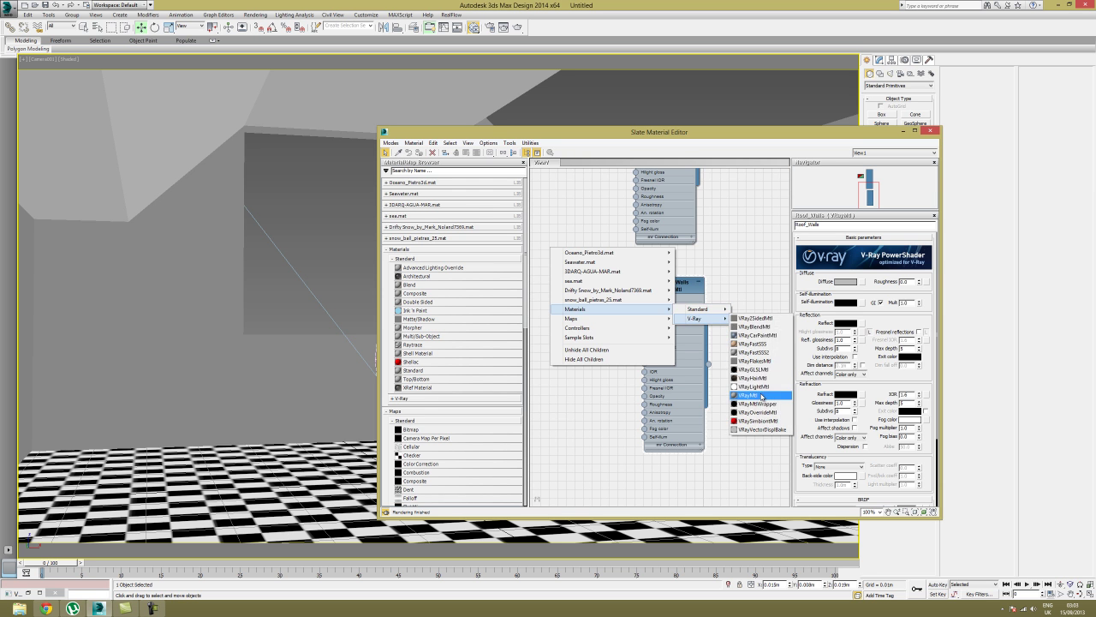
{"action": "left_click", "coordinate": [761, 395]}
{"action": "double_click", "coordinate": [556, 251]}
{"action": "left_click_drag", "start_coordinate": [599, 132], "coordinate": [767, 106]}
{"action": "left_click", "coordinate": [1017, 300]}
{"action": "left_click", "coordinate": [251, 119]}
{"action": "left_click", "coordinate": [314, 126]}
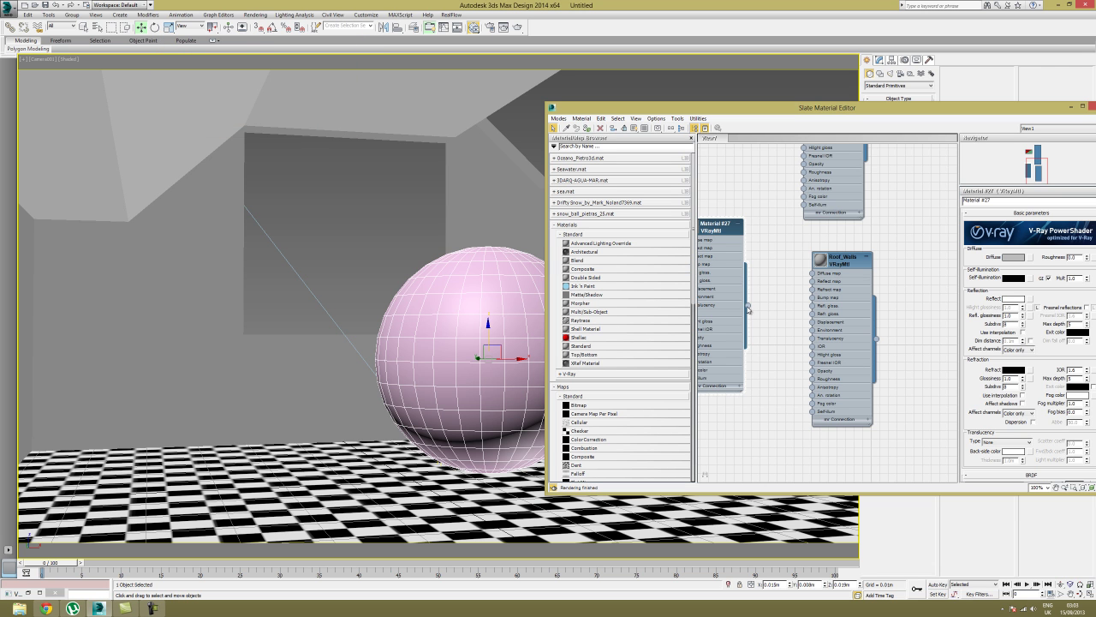
- Assign the white-reflection VRayMtl to the sphere, bring its node into the editor view, and put the material editor away
{"action": "left_click_drag", "start_coordinate": [747, 306], "coordinate": [505, 322]}
{"action": "left_click", "coordinate": [400, 253]}
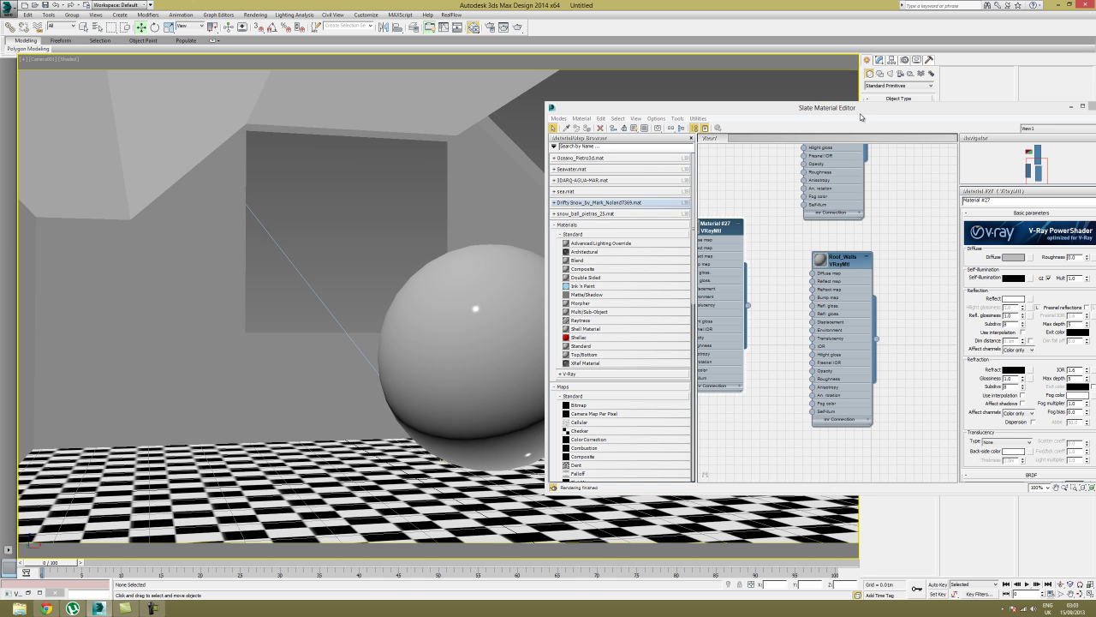
{"action": "left_click_drag", "start_coordinate": [805, 107], "coordinate": [676, 102]}
{"action": "middle_click_drag", "start_coordinate": [639, 226], "coordinate": [698, 292]}
{"action": "scroll", "coordinate": [697, 290], "scroll_direction": "down", "scroll_amount": 1}
{"action": "middle_click_drag", "start_coordinate": [695, 242], "coordinate": [627, 287]}
{"action": "left_click", "coordinate": [968, 101]}
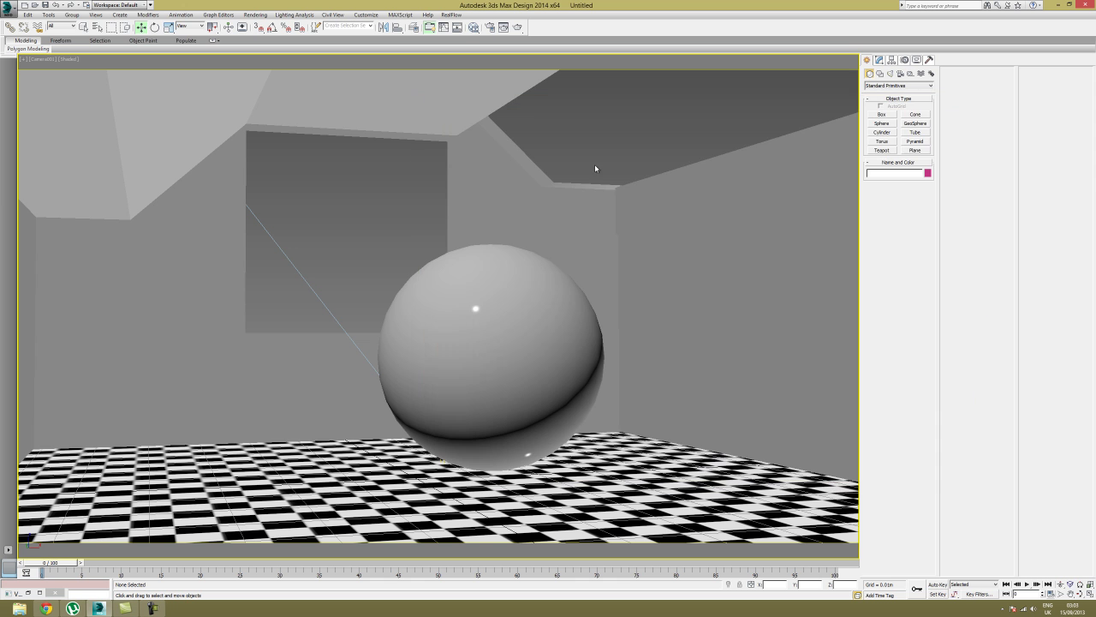
- Add a VRayZDepth render element in the render setup
{"action": "left_click", "coordinate": [490, 27]}
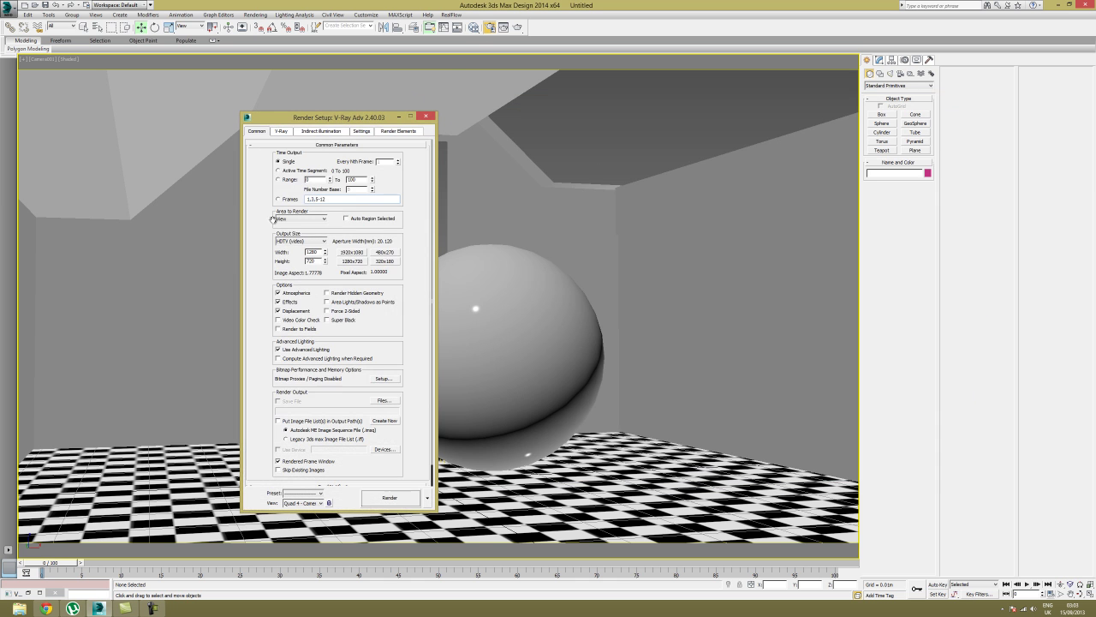
{"action": "left_click_drag", "start_coordinate": [305, 121], "coordinate": [559, 135]}
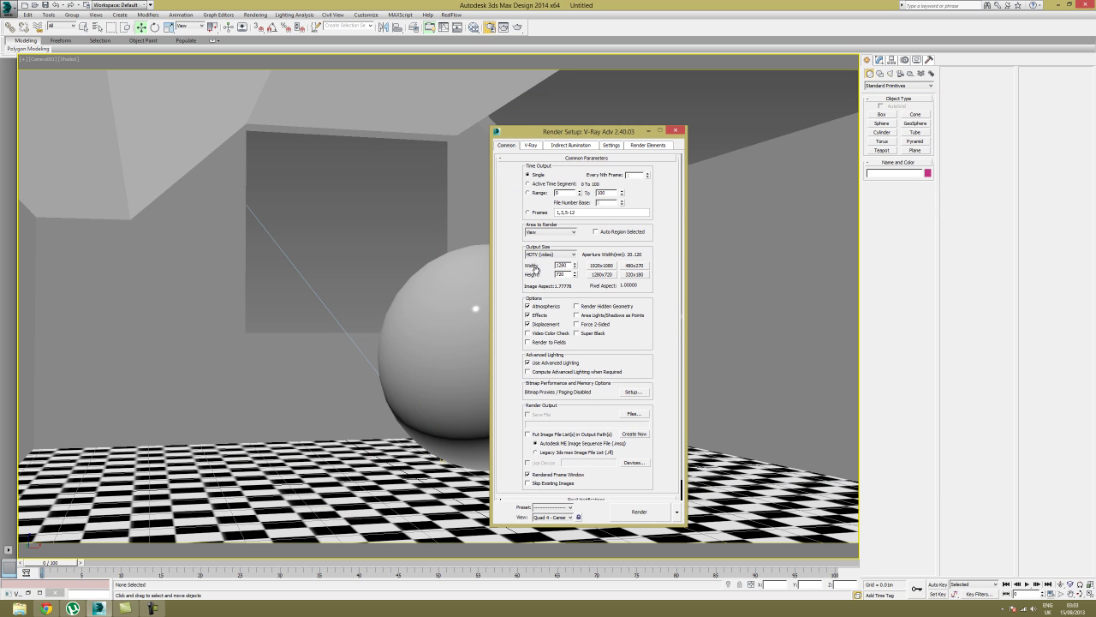
{"action": "scroll", "coordinate": [510, 298], "scroll_direction": "down", "scroll_amount": 1}
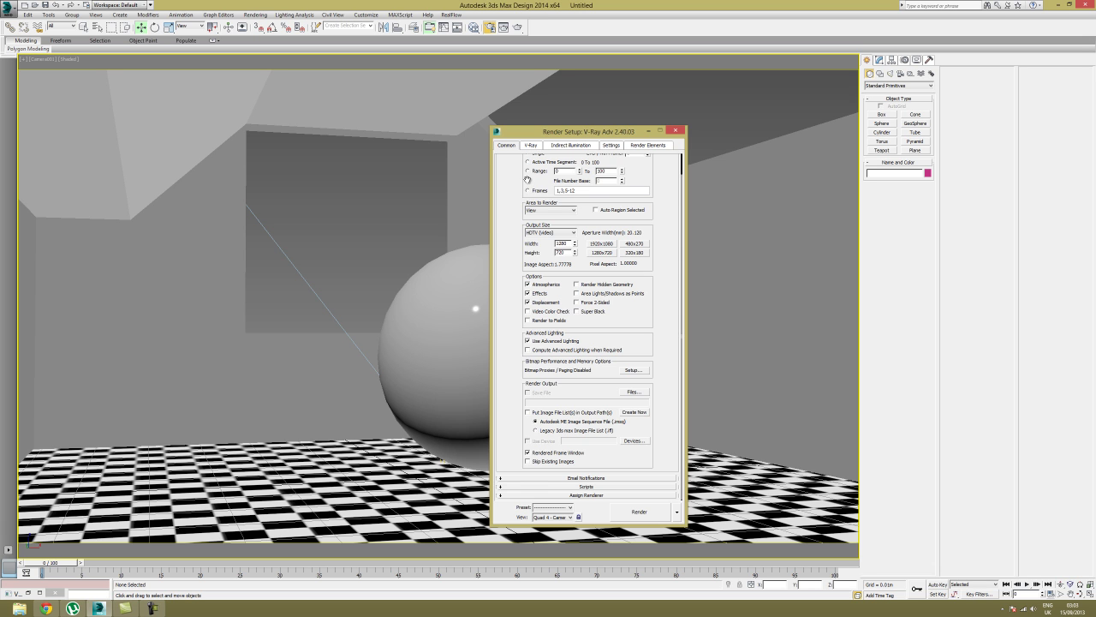
{"action": "left_click", "coordinate": [533, 145]}
{"action": "left_click", "coordinate": [503, 186]}
{"action": "left_click", "coordinate": [502, 299]}
{"action": "left_click", "coordinate": [644, 146]}
{"action": "left_click", "coordinate": [534, 177]}
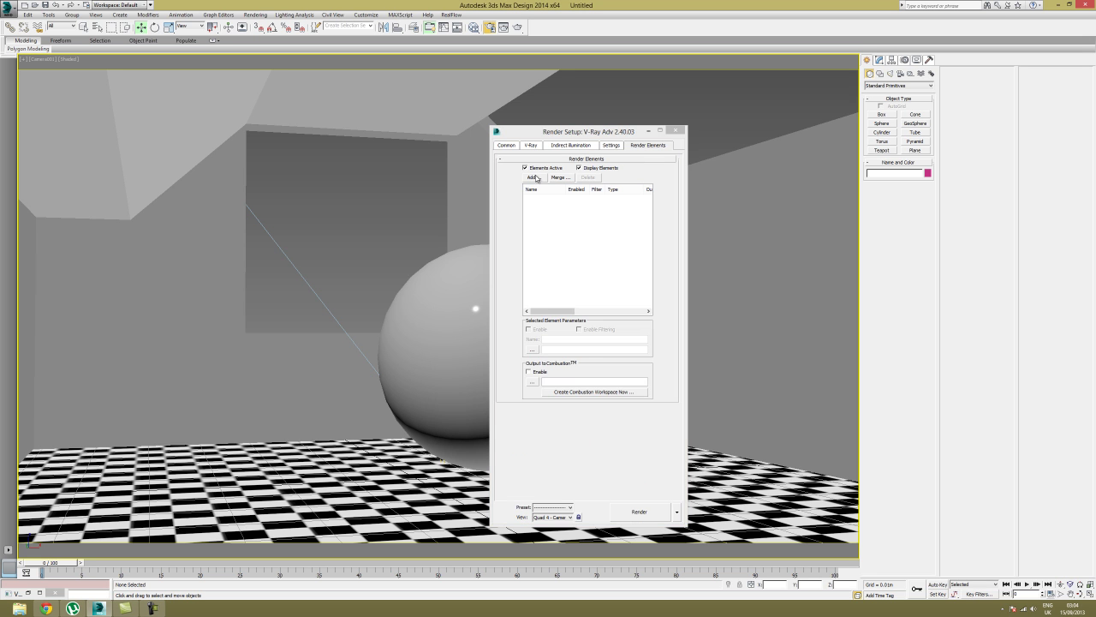
{"action": "left_click", "coordinate": [573, 347]}
{"action": "scroll", "coordinate": [591, 344], "scroll_direction": "down", "scroll_amount": 7}
{"action": "left_click", "coordinate": [538, 387]}
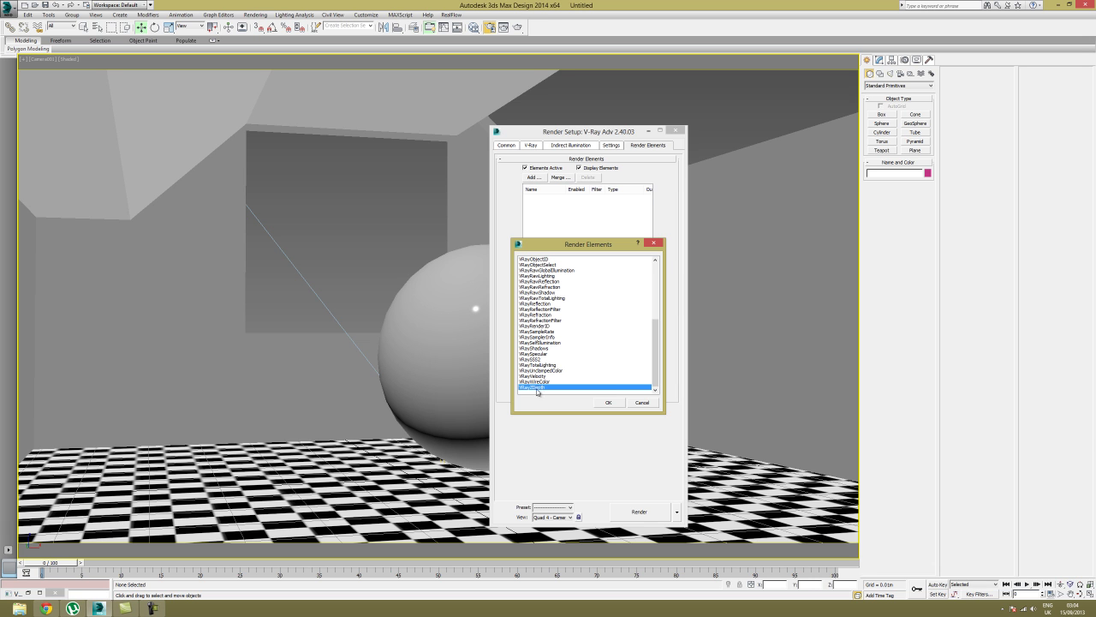
{"action": "left_click", "coordinate": [608, 403]}
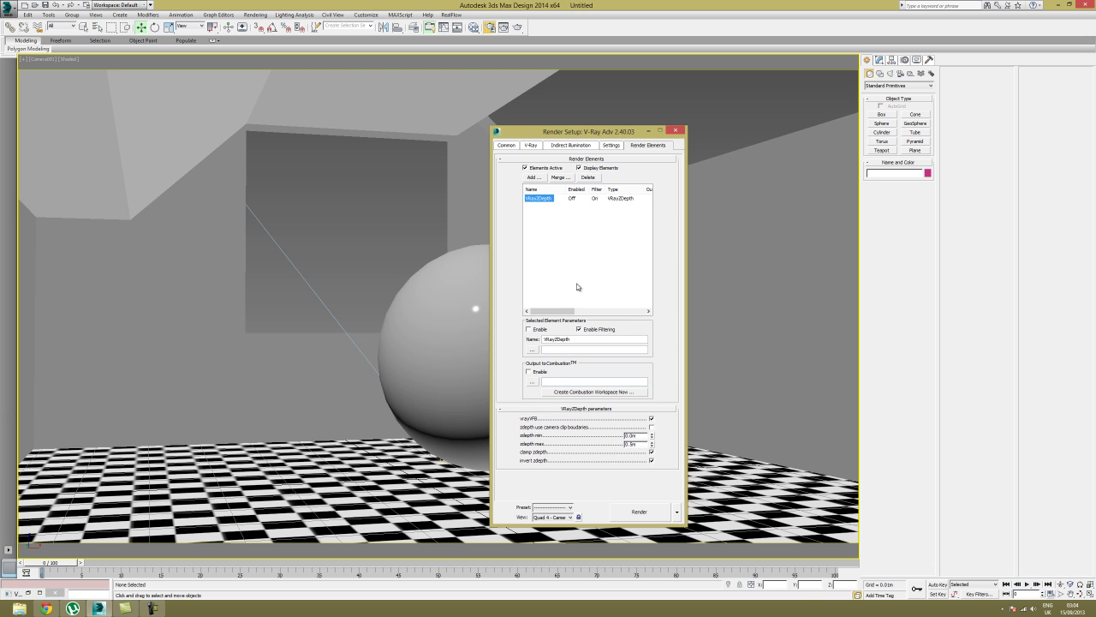
- Set the VRayZDepth element's maximum depth to 0.2 m
{"action": "left_click", "coordinate": [656, 303]}
{"action": "left_click", "coordinate": [537, 212]}
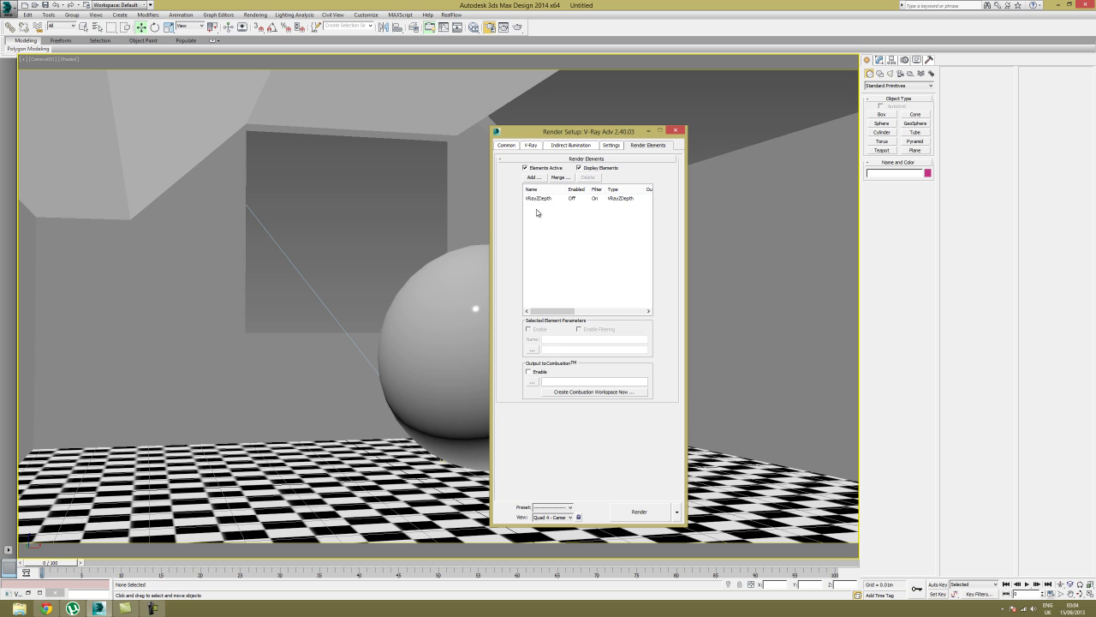
{"action": "left_click", "coordinate": [538, 199]}
{"action": "double_click", "coordinate": [635, 444]}
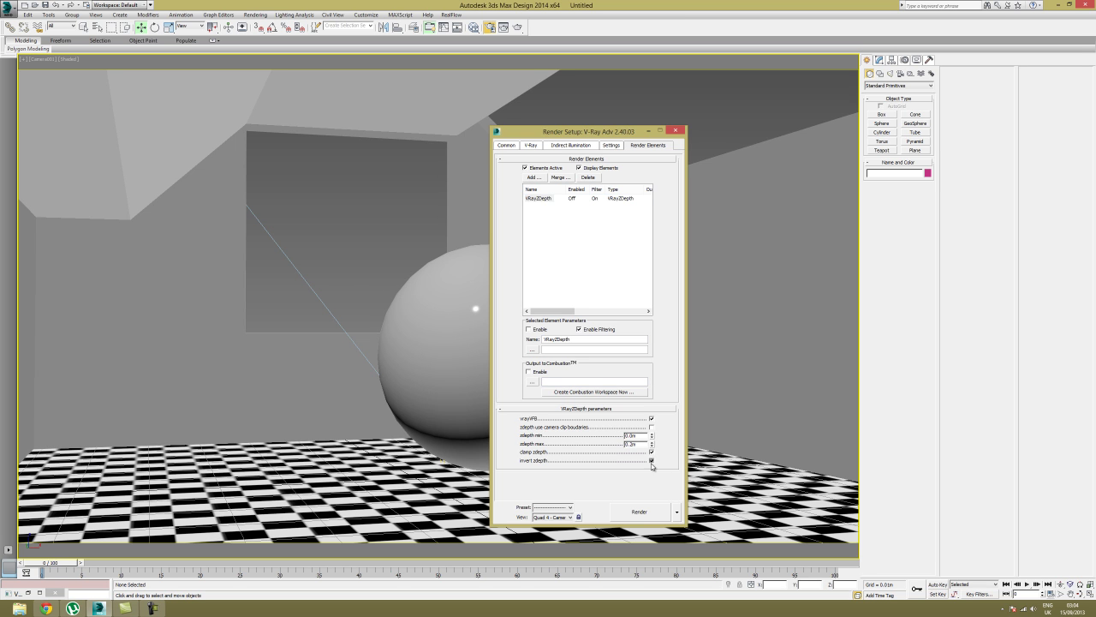
- Review the render settings, start rendering the camera view, and move the frame buffer clear of the progress window
{"action": "left_click", "coordinate": [509, 145]}
{"action": "left_click", "coordinate": [557, 145]}
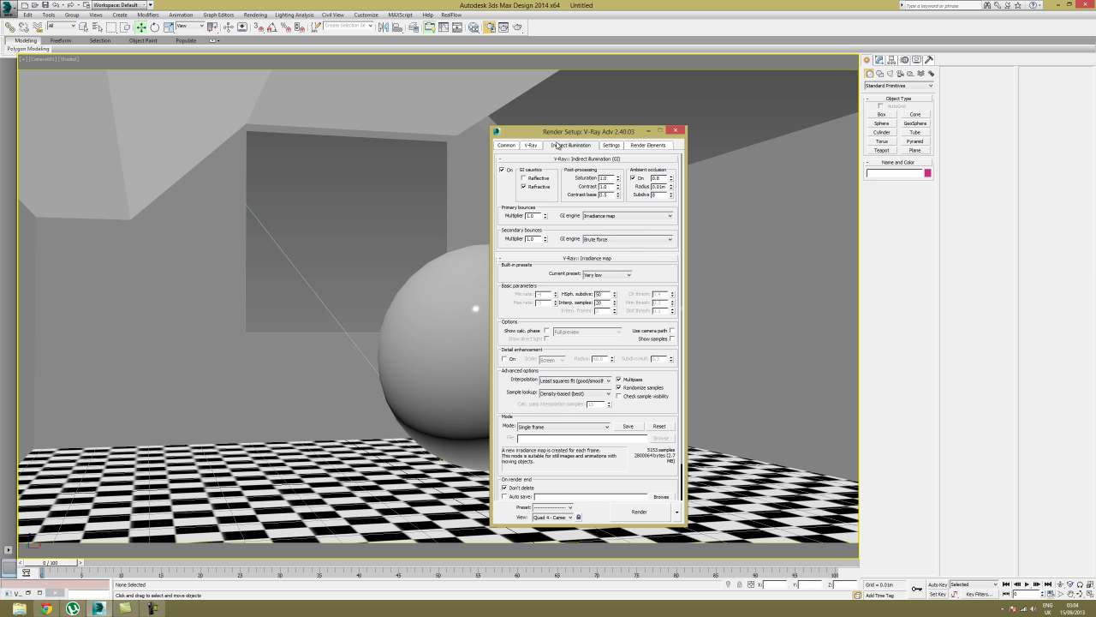
{"action": "left_click", "coordinate": [532, 146]}
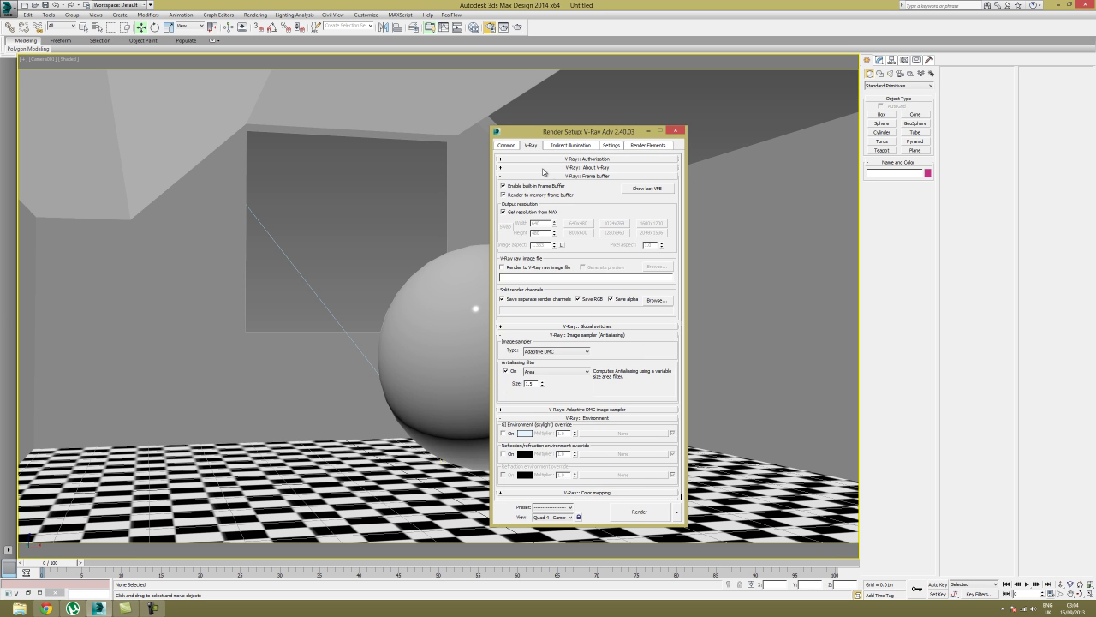
{"action": "left_click", "coordinate": [644, 145]}
{"action": "left_click", "coordinate": [507, 145]}
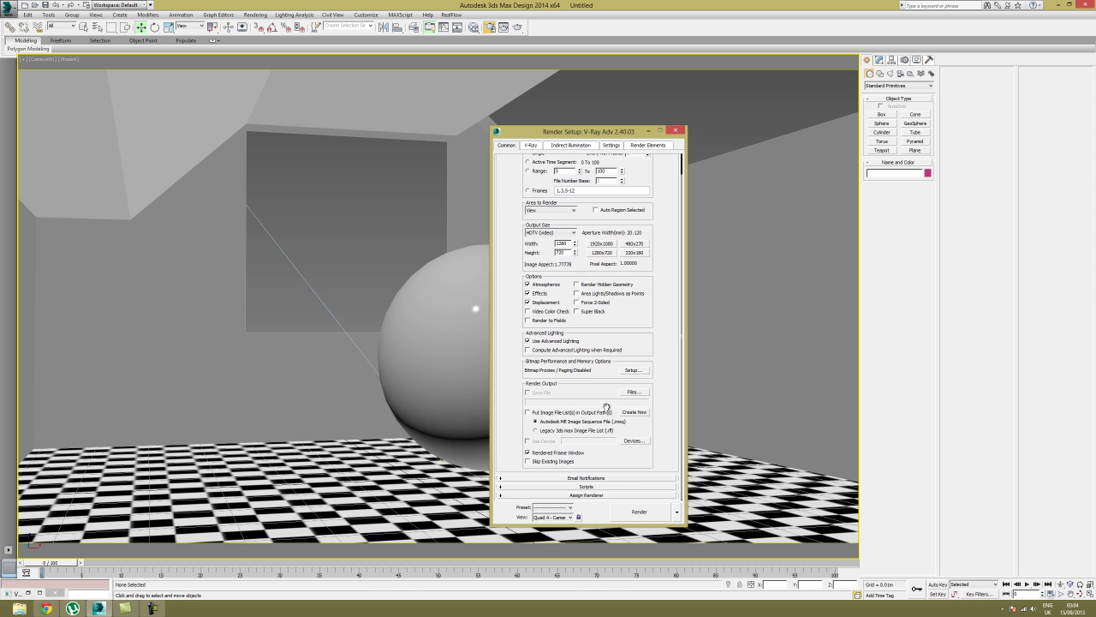
{"action": "left_click", "coordinate": [635, 513]}
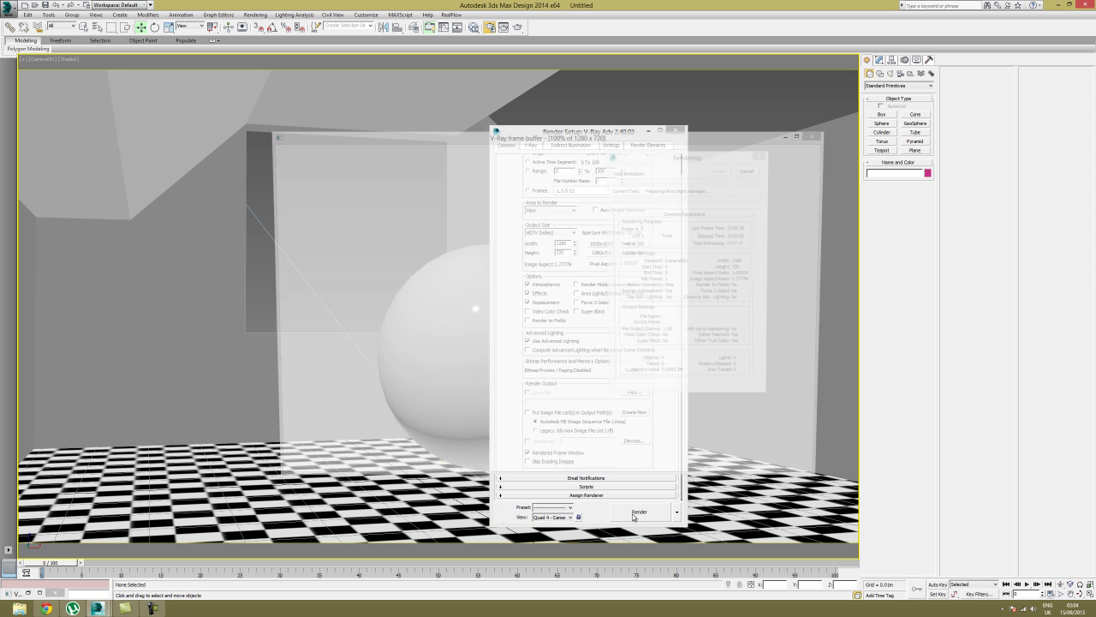
{"action": "left_click_drag", "start_coordinate": [535, 139], "coordinate": [481, 228]}
{"action": "left_click", "coordinate": [637, 178]}
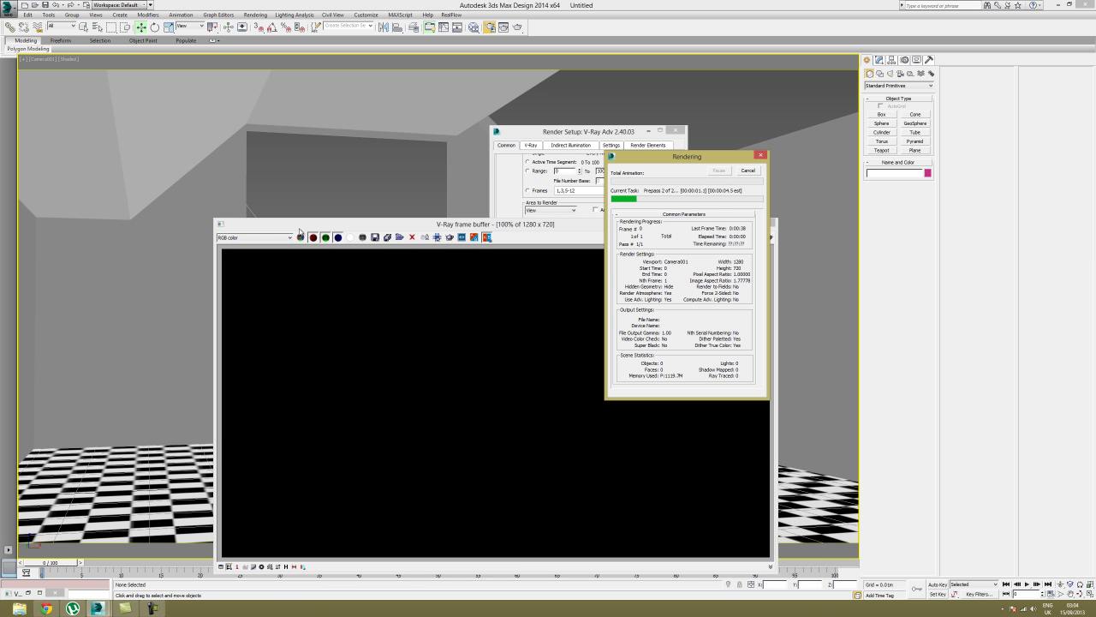
{"action": "left_click_drag", "start_coordinate": [300, 228], "coordinate": [220, 205]}
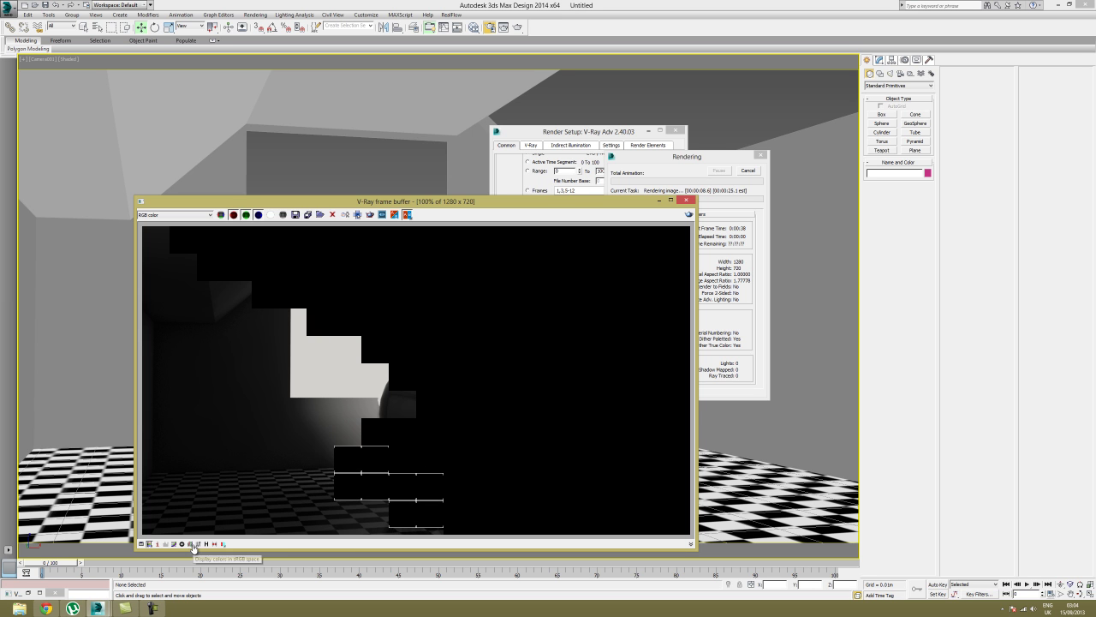
- Display the render in sRGB space, examine the reflective sphere and light in the finished image, and close the frame buffer
{"action": "left_click", "coordinate": [191, 545]}
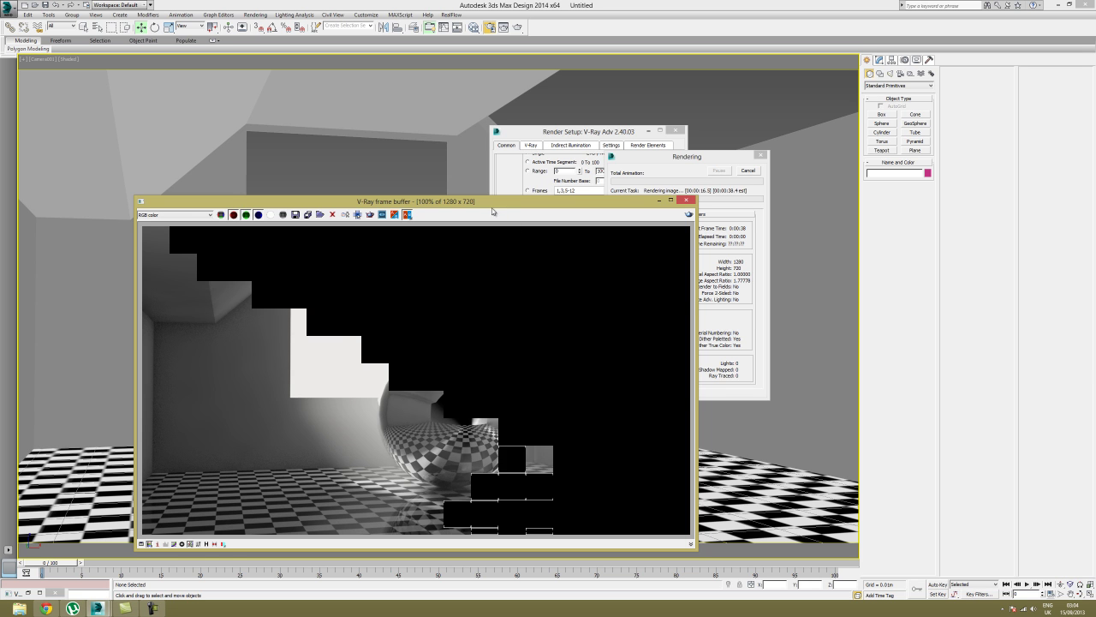
{"action": "left_click_drag", "start_coordinate": [512, 200], "coordinate": [605, 169]}
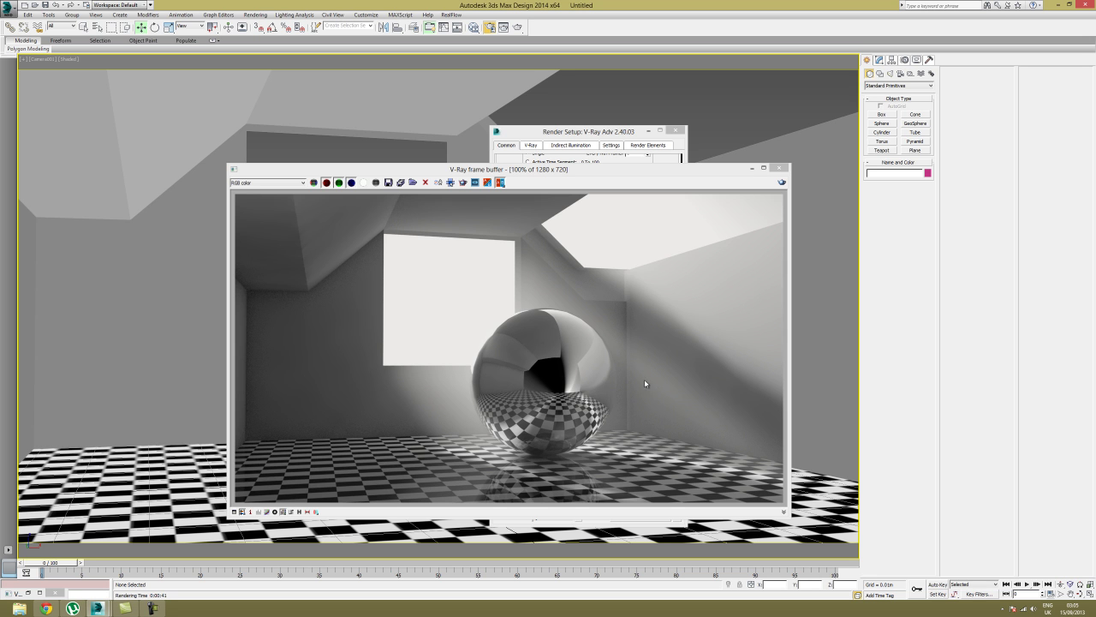
{"action": "left_click_drag", "start_coordinate": [613, 173], "coordinate": [673, 140]}
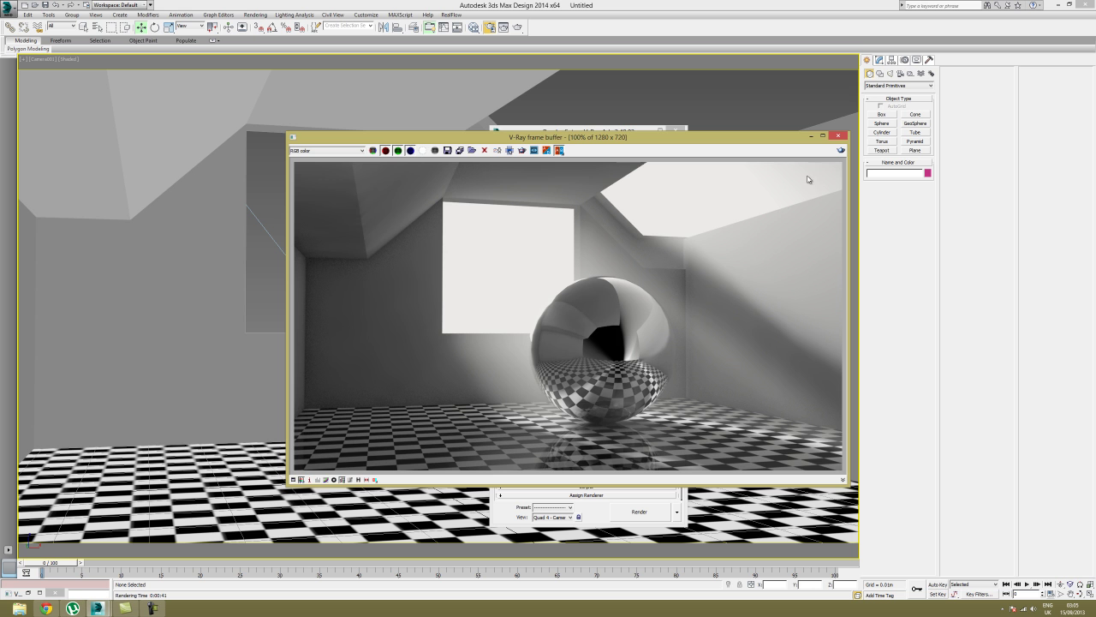
{"action": "left_click", "coordinate": [840, 138]}
- Choose a Bitmap as the scene's environment map and show the computer's drives for picking its image file
{"action": "left_click_drag", "start_coordinate": [580, 135], "coordinate": [682, 137]}
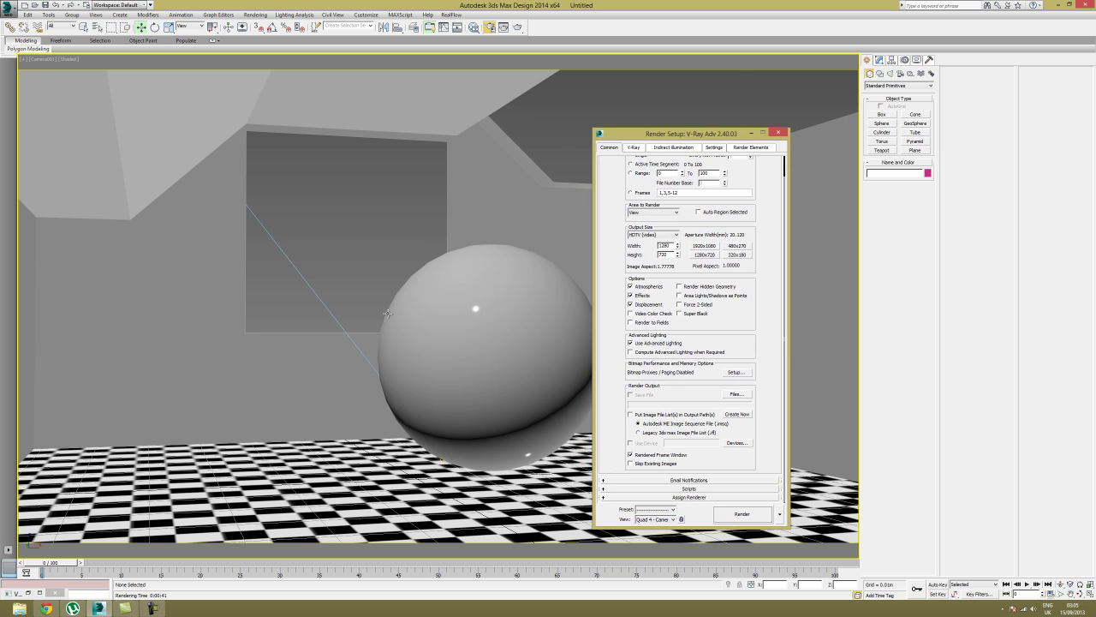
{"action": "key", "text": "8"}
{"action": "left_click_drag", "start_coordinate": [656, 89], "coordinate": [341, 105]}
{"action": "left_click", "coordinate": [363, 153]}
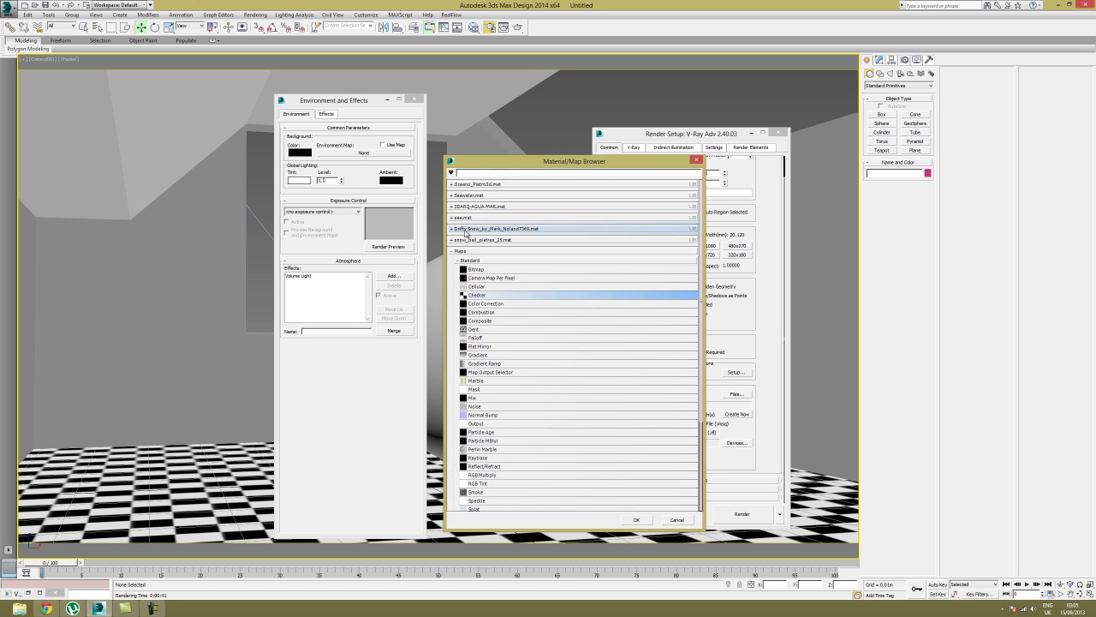
{"action": "double_click", "coordinate": [484, 269]}
{"action": "left_click_drag", "start_coordinate": [380, 135], "coordinate": [553, 198]}
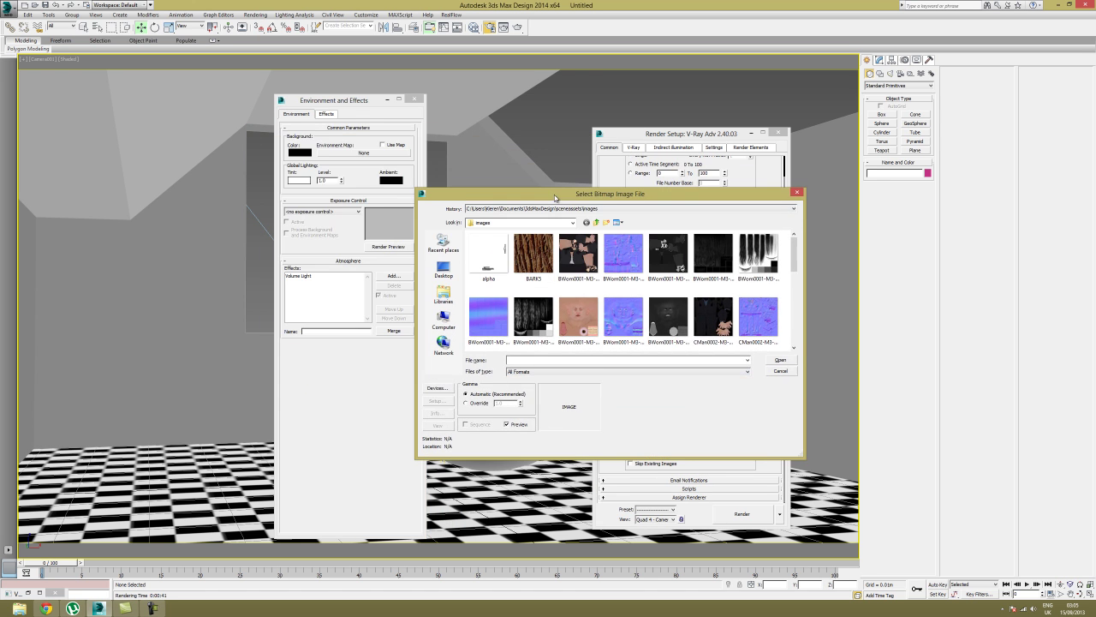
{"action": "left_click", "coordinate": [443, 323]}
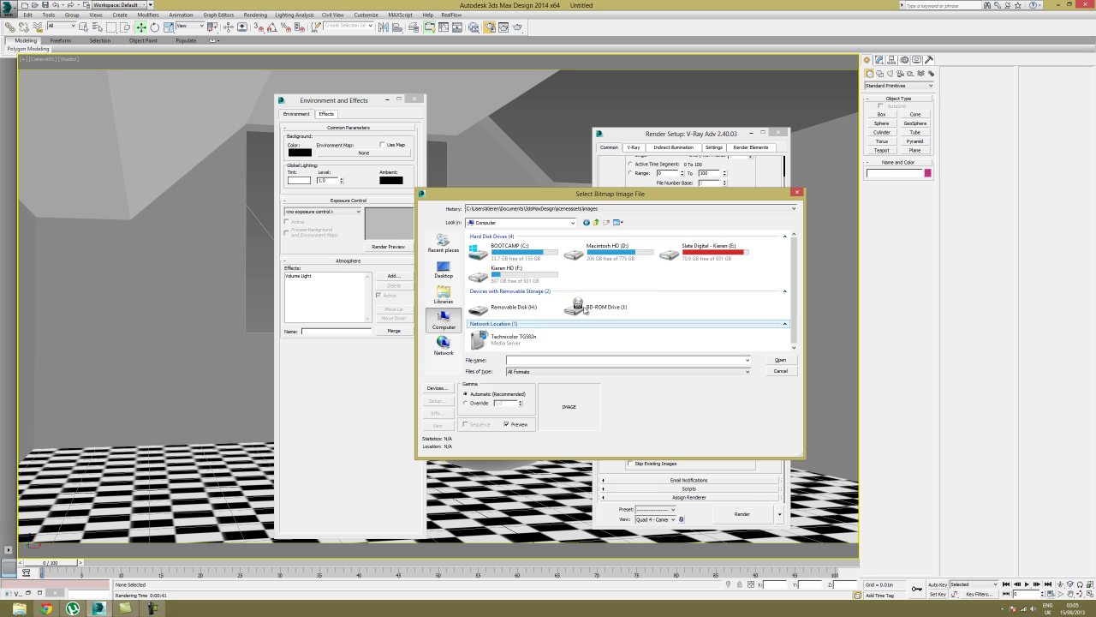
{"action": "double_click", "coordinate": [506, 250]}
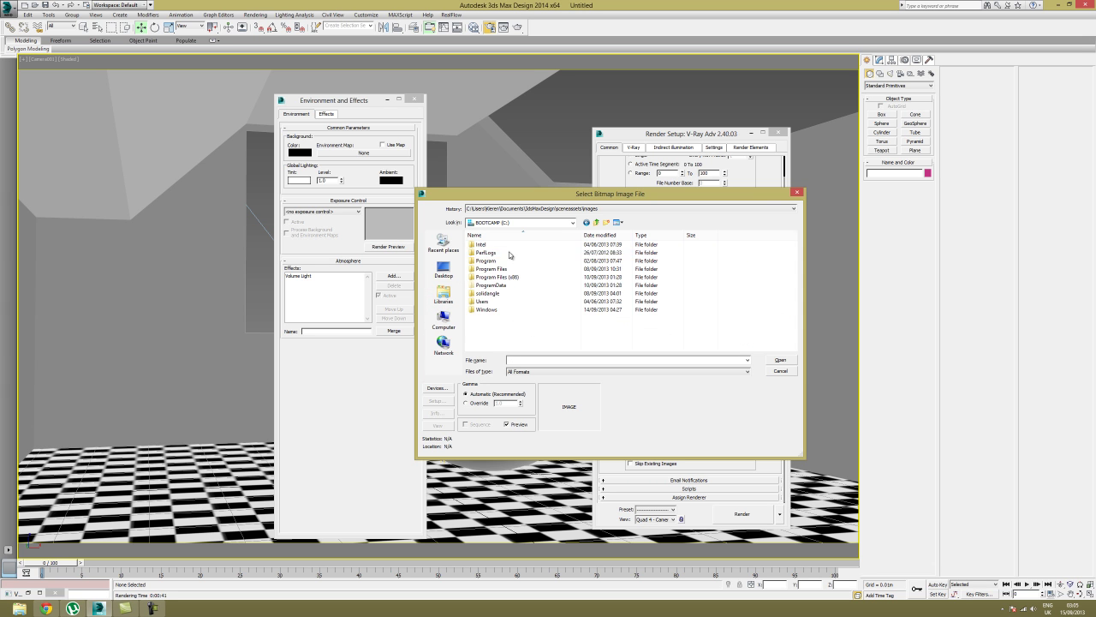
{"action": "double_click", "coordinate": [495, 302]}
{"action": "scroll", "coordinate": [492, 263], "scroll_direction": "down", "scroll_amount": 3}
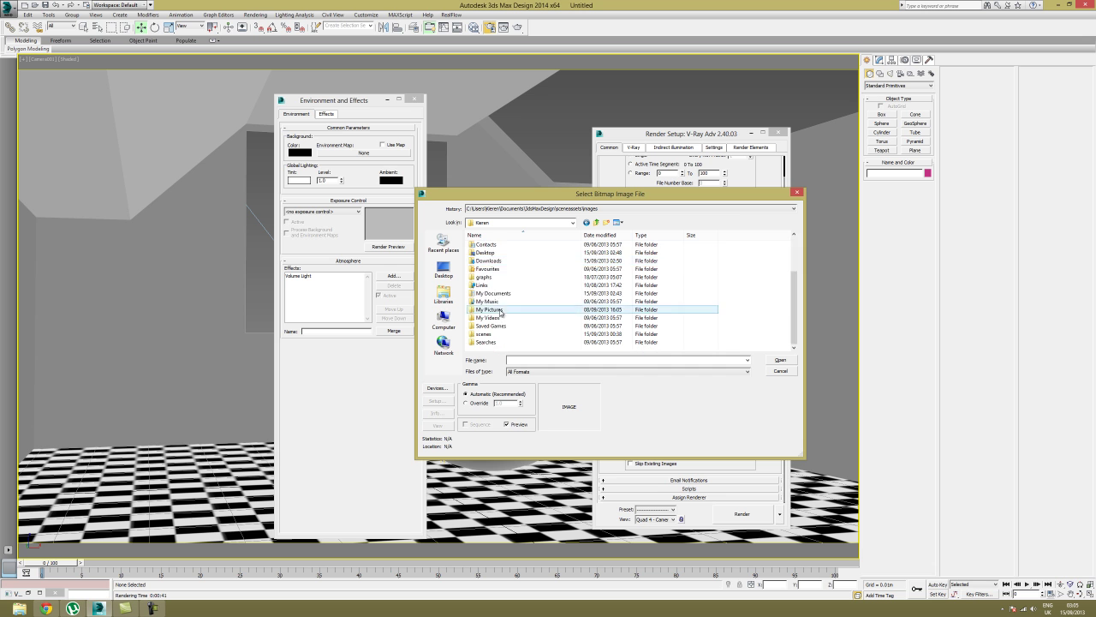
{"action": "double_click", "coordinate": [488, 252]}
{"action": "scroll", "coordinate": [505, 300], "scroll_direction": "down", "scroll_amount": 5}
{"action": "scroll", "coordinate": [510, 325], "scroll_direction": "up", "scroll_amount": 5}
{"action": "scroll", "coordinate": [511, 327], "scroll_direction": "down", "scroll_amount": 5}
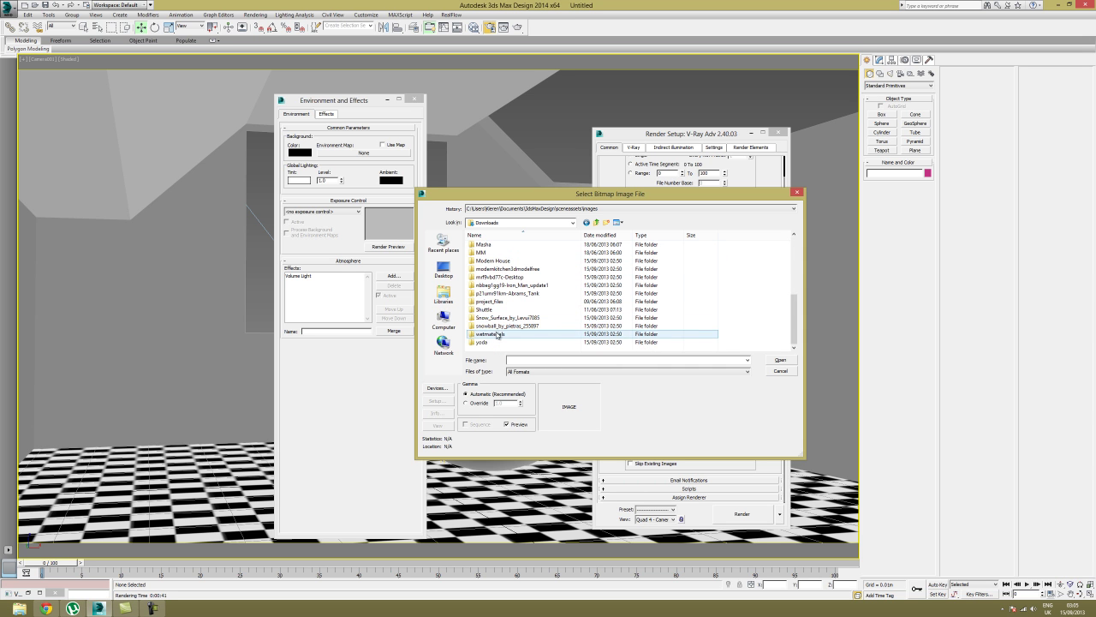
{"action": "scroll", "coordinate": [496, 335], "scroll_direction": "up", "scroll_amount": 5}
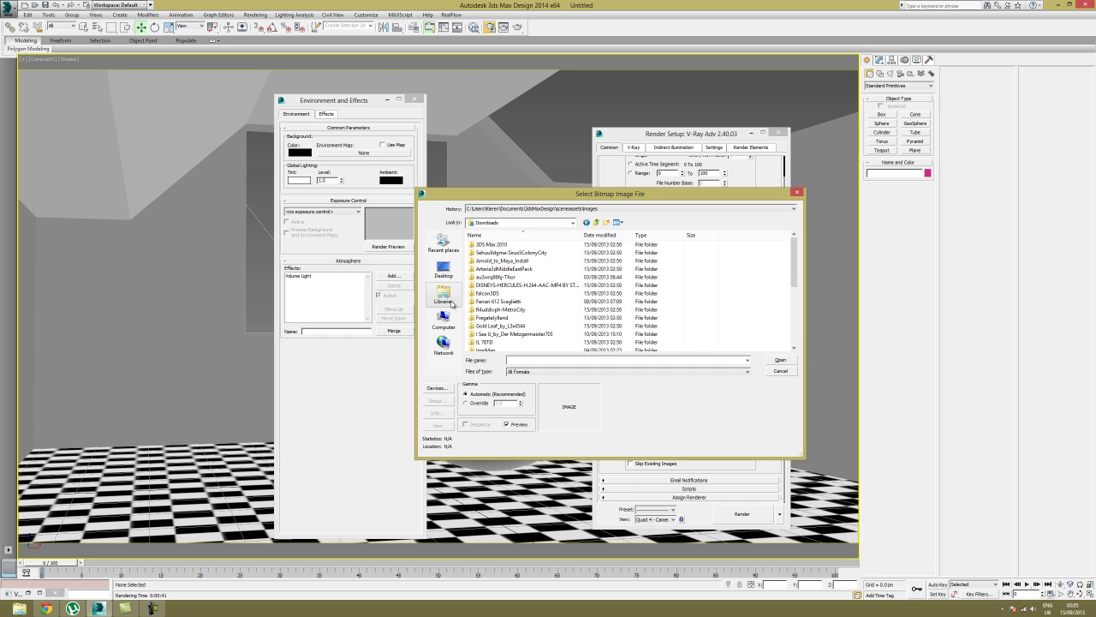
{"action": "left_click", "coordinate": [597, 223]}
{"action": "left_click", "coordinate": [597, 223]}
{"action": "left_click", "coordinate": [597, 223]}
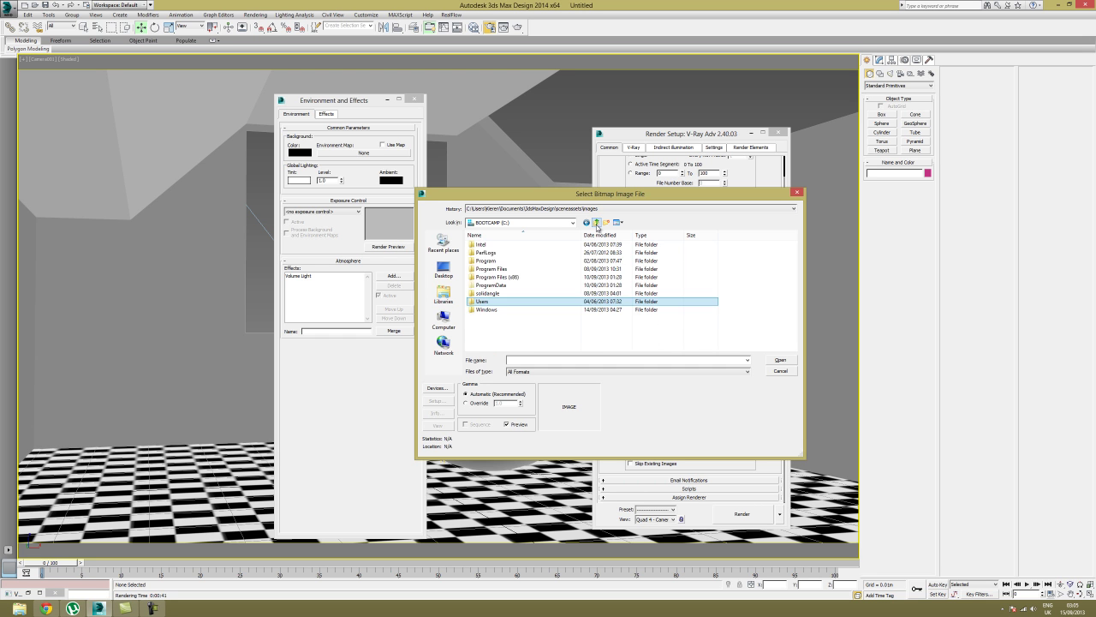
{"action": "left_click", "coordinate": [596, 223]}
- Load RenoSuburb01_sm.hdr from the user's Downloads folder on Macintosh HD (D:) as the environment map, accepting the default HDRI load settings
{"action": "double_click", "coordinate": [600, 253]}
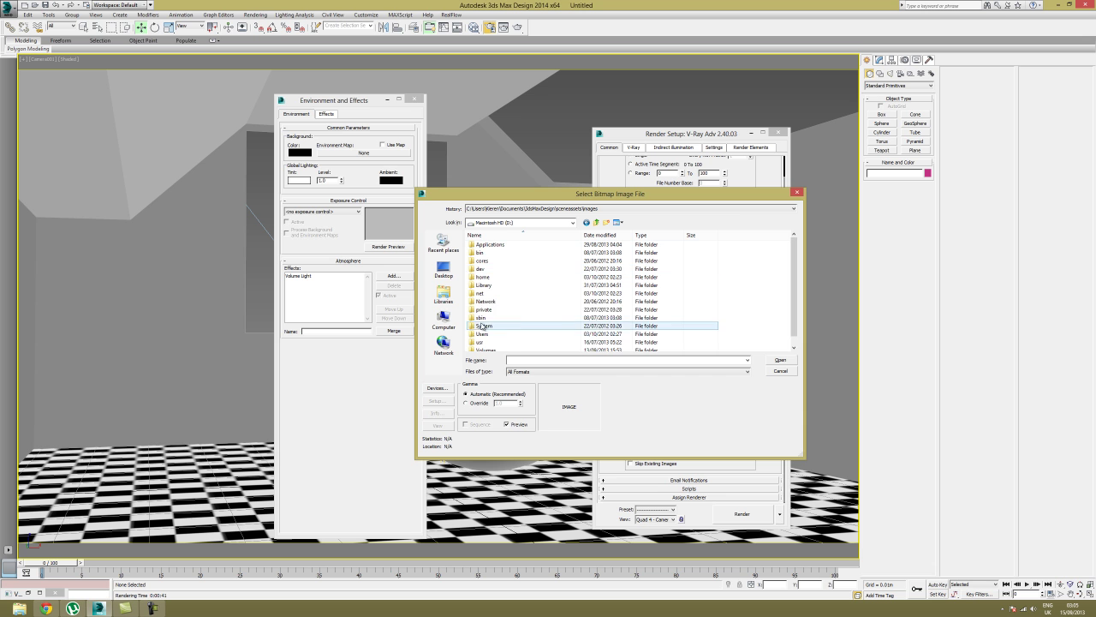
{"action": "double_click", "coordinate": [482, 333]}
{"action": "double_click", "coordinate": [484, 253]}
{"action": "double_click", "coordinate": [489, 276]}
{"action": "scroll", "coordinate": [493, 313], "scroll_direction": "down", "scroll_amount": 5}
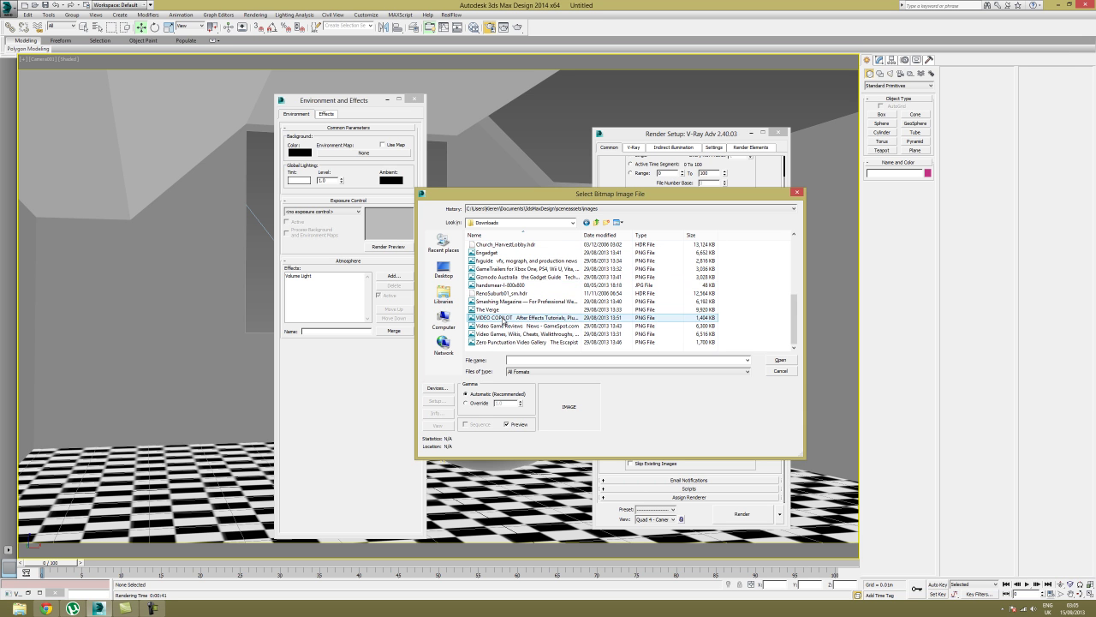
{"action": "left_click", "coordinate": [510, 294]}
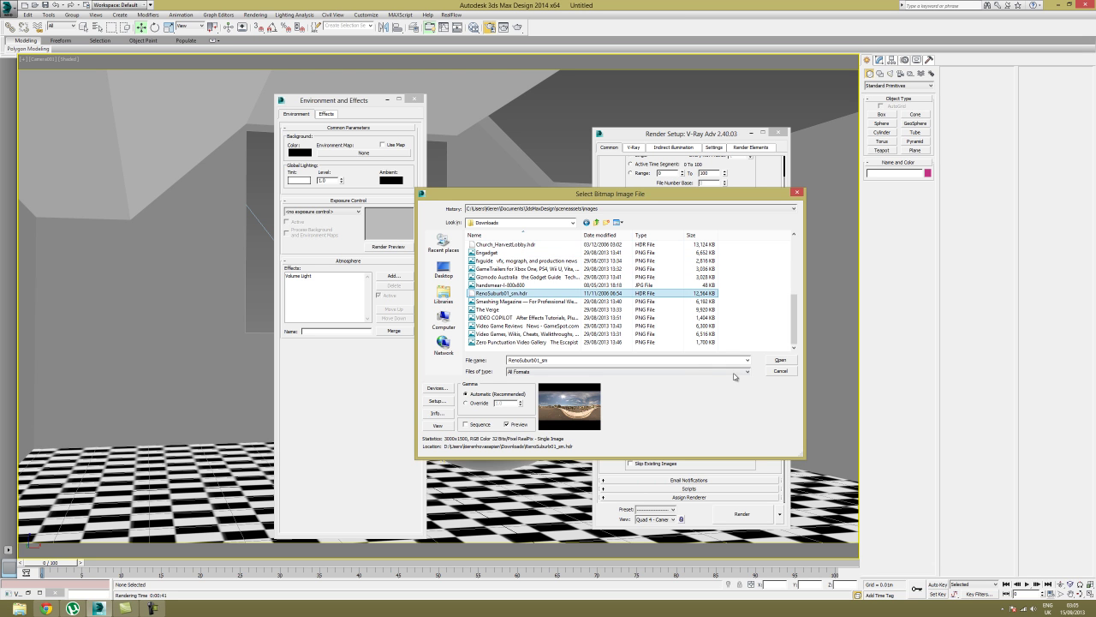
{"action": "left_click", "coordinate": [780, 359]}
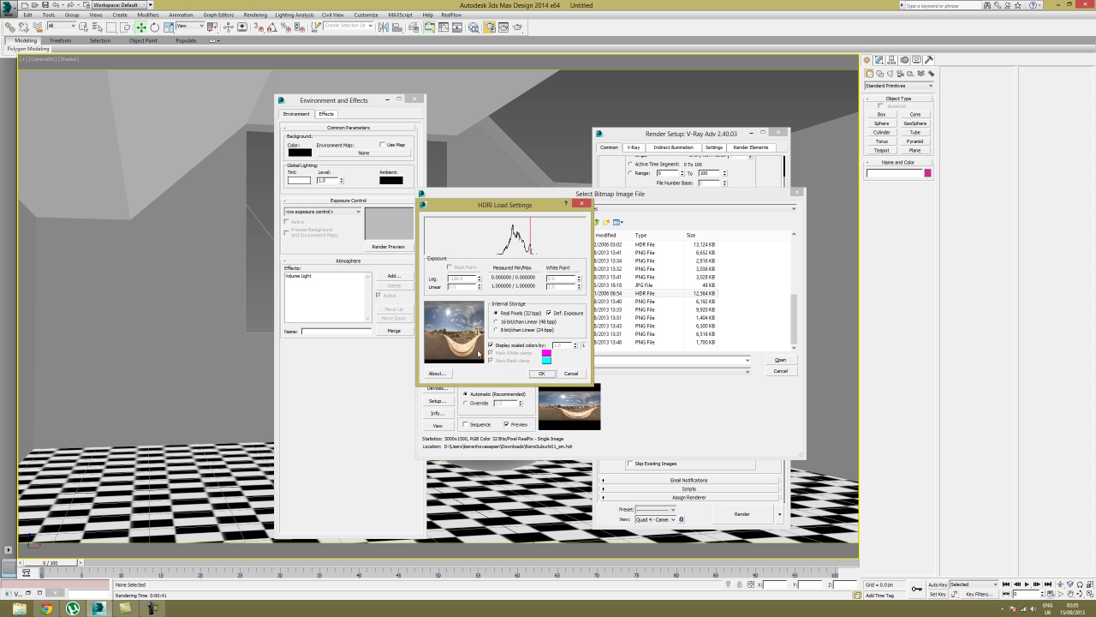
{"action": "left_click", "coordinate": [541, 373]}
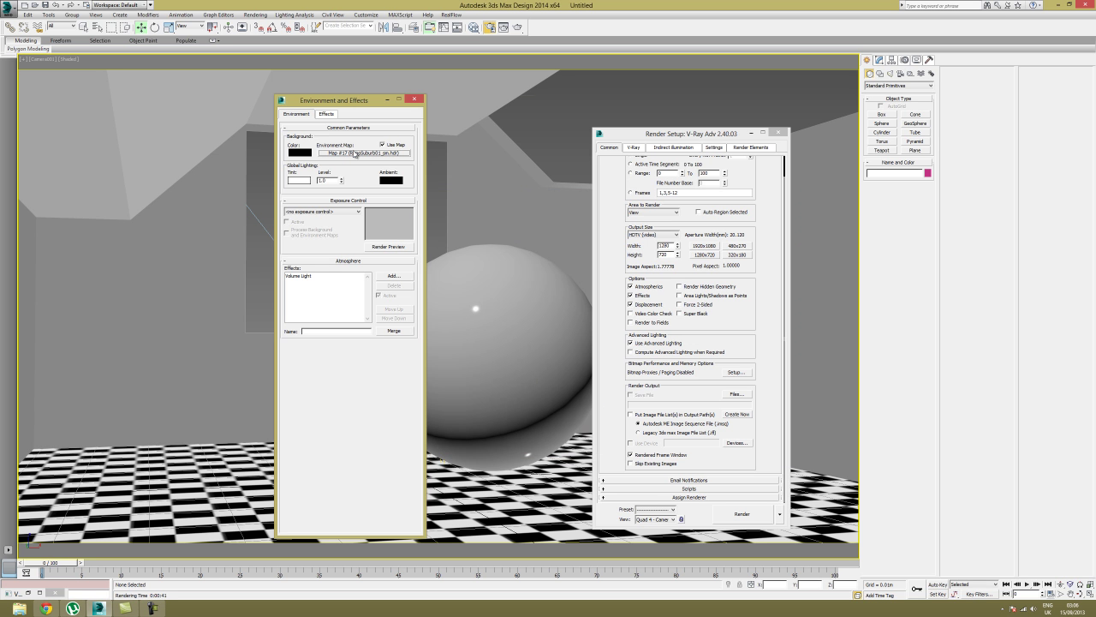
- Place the environment map in the Slate Material Editor view as an instance
{"action": "key", "text": "m"}
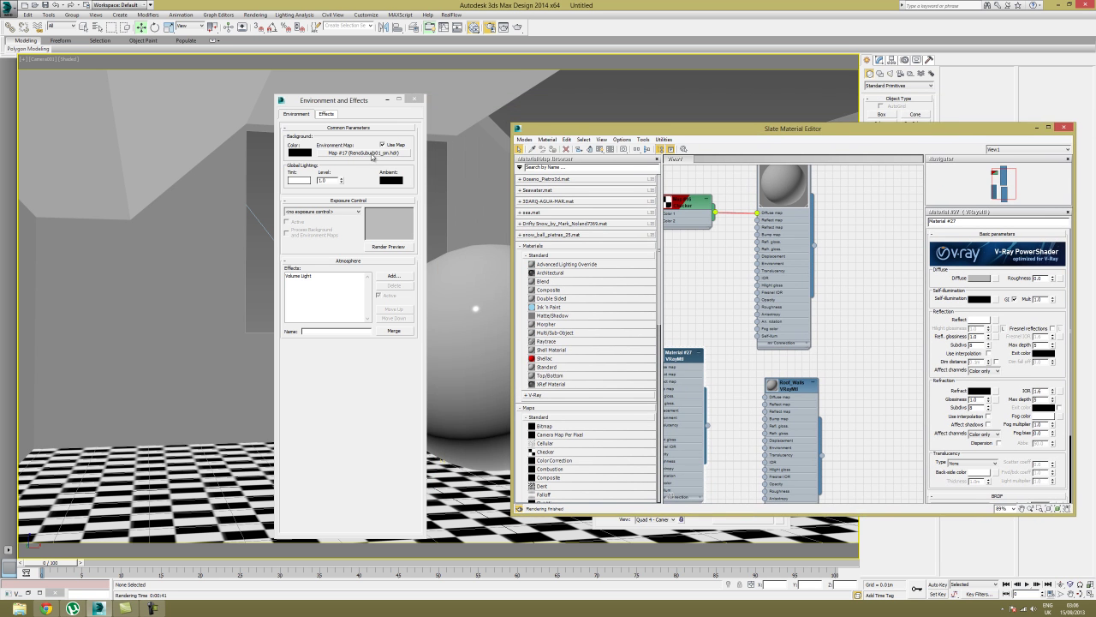
{"action": "left_click_drag", "start_coordinate": [371, 155], "coordinate": [710, 253]}
{"action": "left_click_drag", "start_coordinate": [858, 293], "coordinate": [865, 278]}
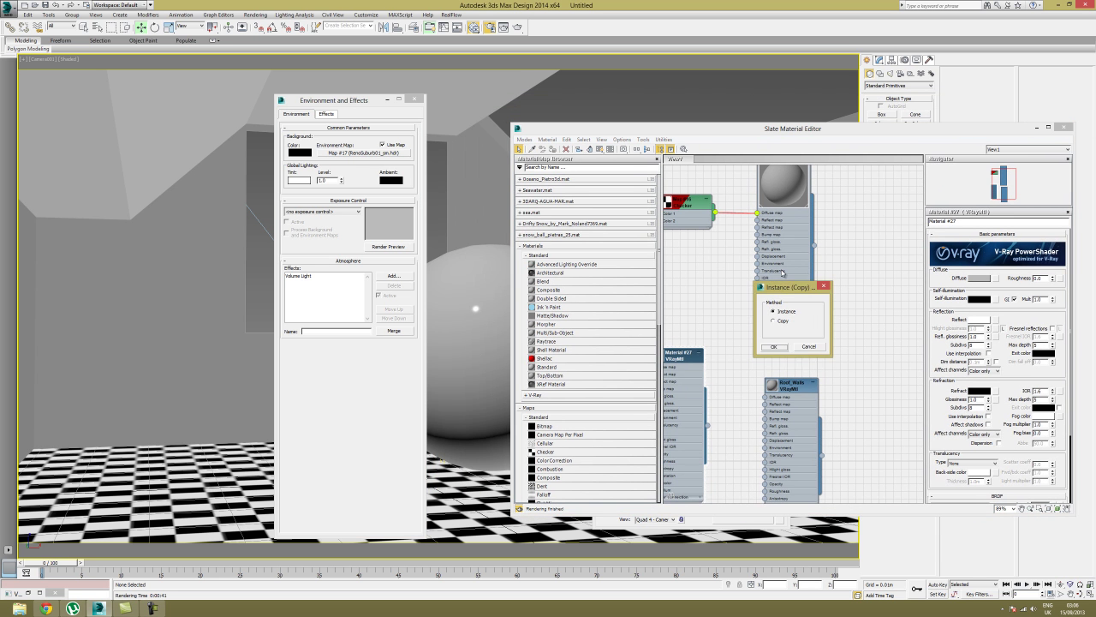
{"action": "left_click", "coordinate": [780, 346]}
- Show the environment map's parameters in the Slate Material Editor and expand its Output settings
{"action": "middle_click_drag", "start_coordinate": [840, 294], "coordinate": [692, 297]}
{"action": "double_click", "coordinate": [737, 283]}
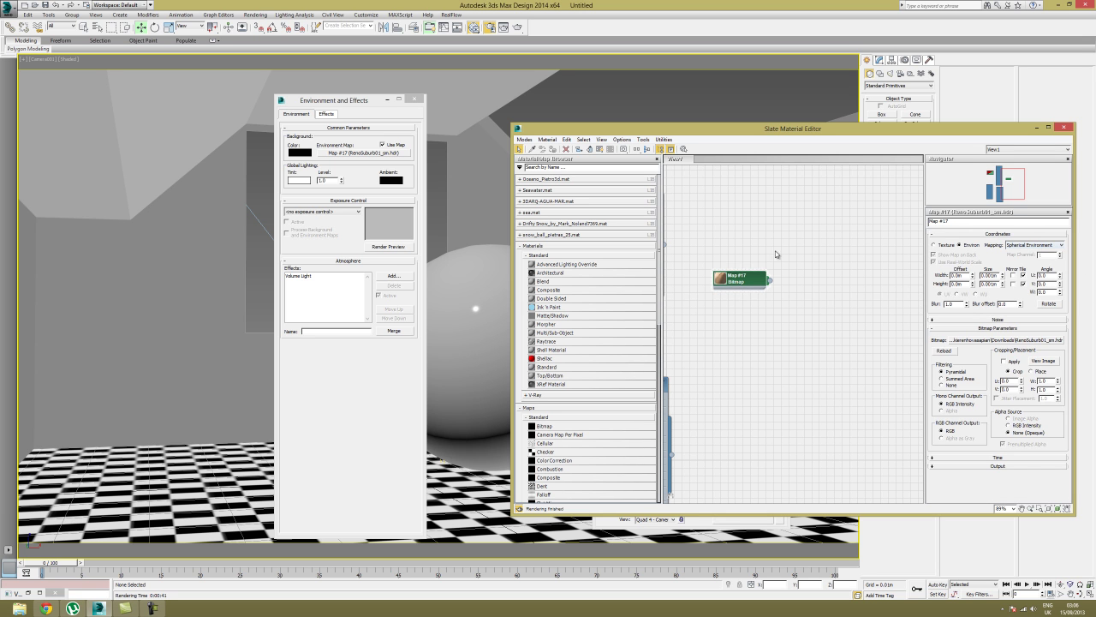
{"action": "left_click", "coordinate": [826, 352]}
{"action": "left_click", "coordinate": [1017, 465]}
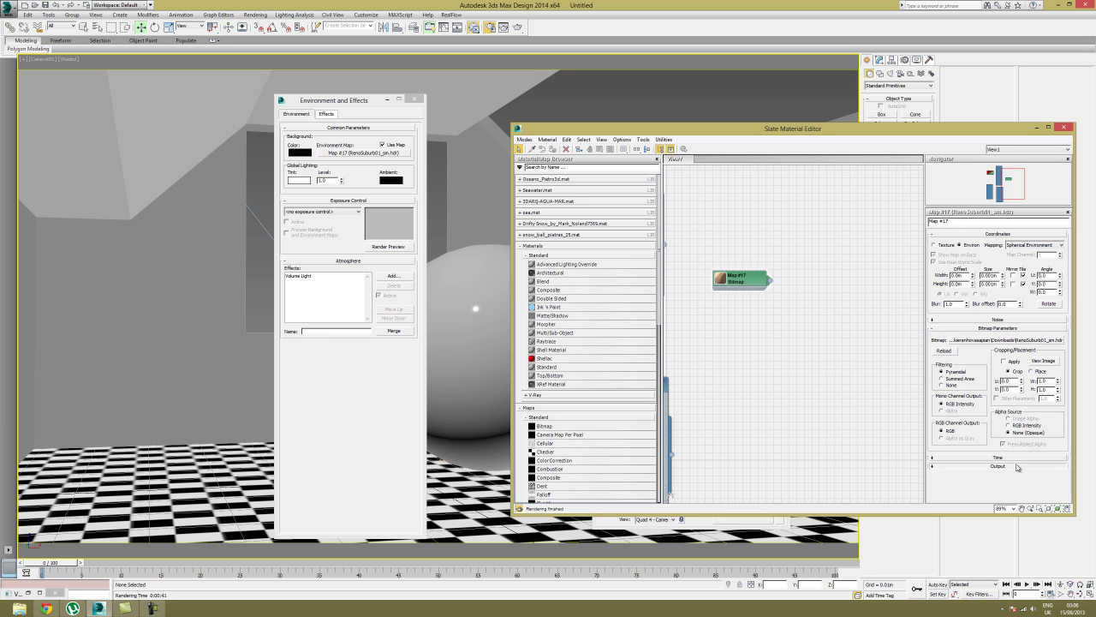
{"action": "scroll", "coordinate": [934, 323], "scroll_direction": "up", "scroll_amount": 1}
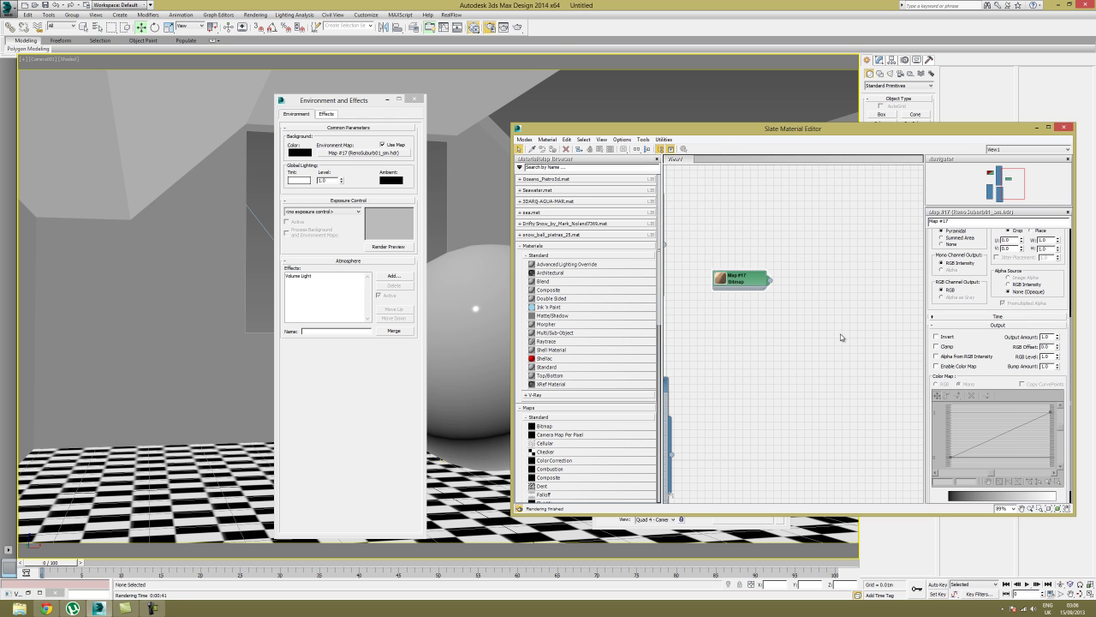
- Render the camera view with the HDR environment map, keeping a copy of the previous render for comparison
{"action": "left_click", "coordinate": [517, 27]}
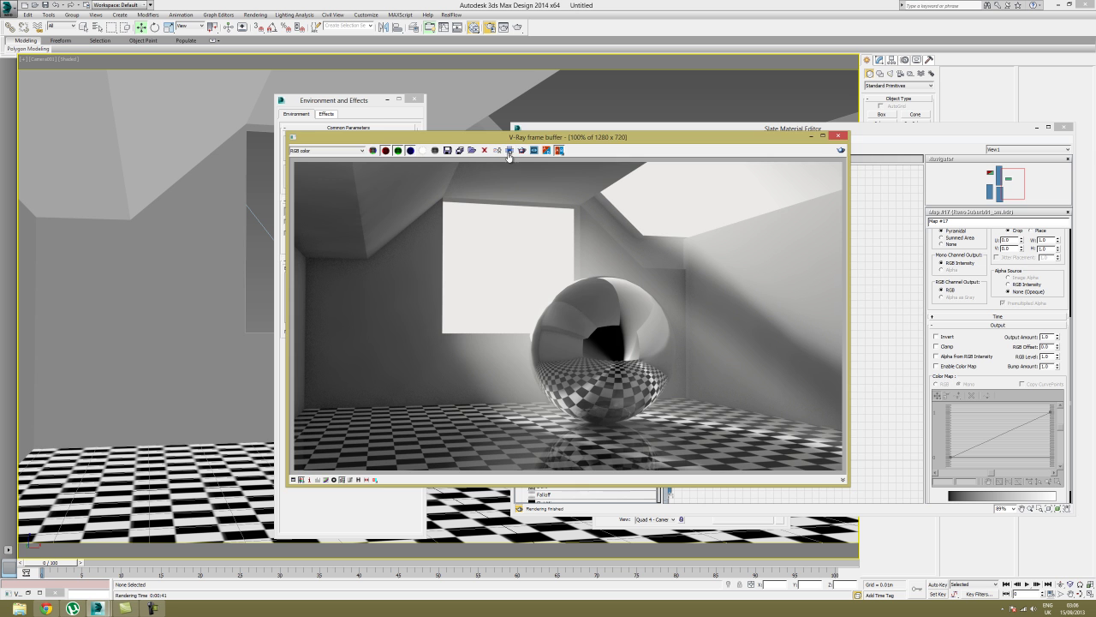
{"action": "left_click", "coordinate": [499, 153]}
{"action": "left_click_drag", "start_coordinate": [499, 153], "coordinate": [492, 242]}
{"action": "left_click_drag", "start_coordinate": [524, 137], "coordinate": [562, 166]}
{"action": "left_click_drag", "start_coordinate": [649, 162], "coordinate": [71, 130]}
{"action": "left_click_drag", "start_coordinate": [350, 194], "coordinate": [493, 121]}
{"action": "left_click_drag", "start_coordinate": [368, 243], "coordinate": [327, 209]}
{"action": "left_click_drag", "start_coordinate": [531, 124], "coordinate": [532, 132]}
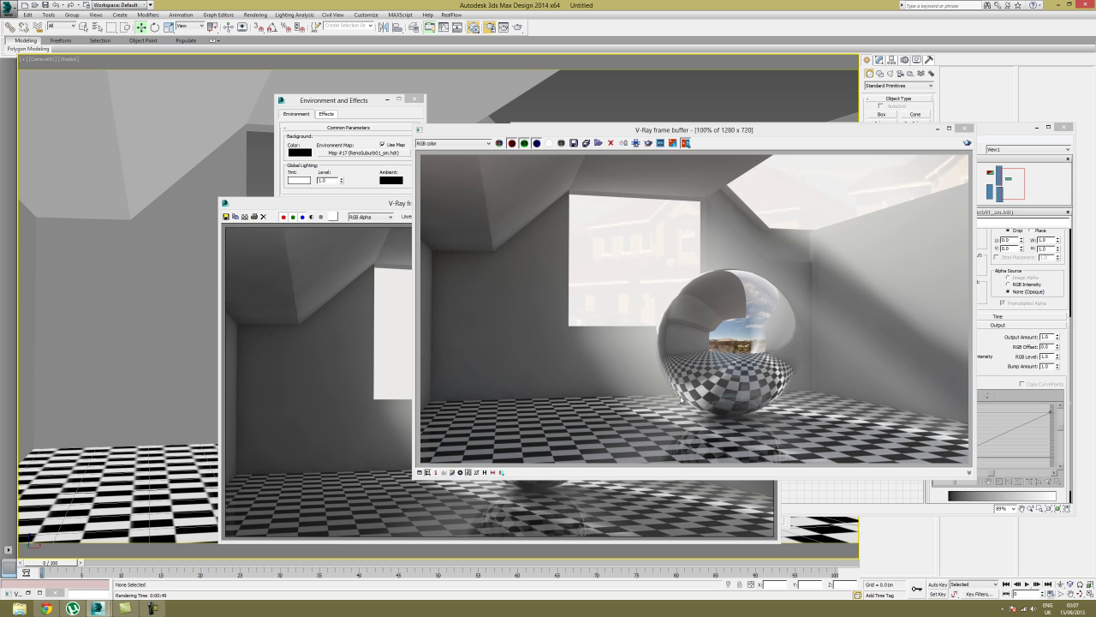
{"action": "left_click", "coordinate": [663, 374]}
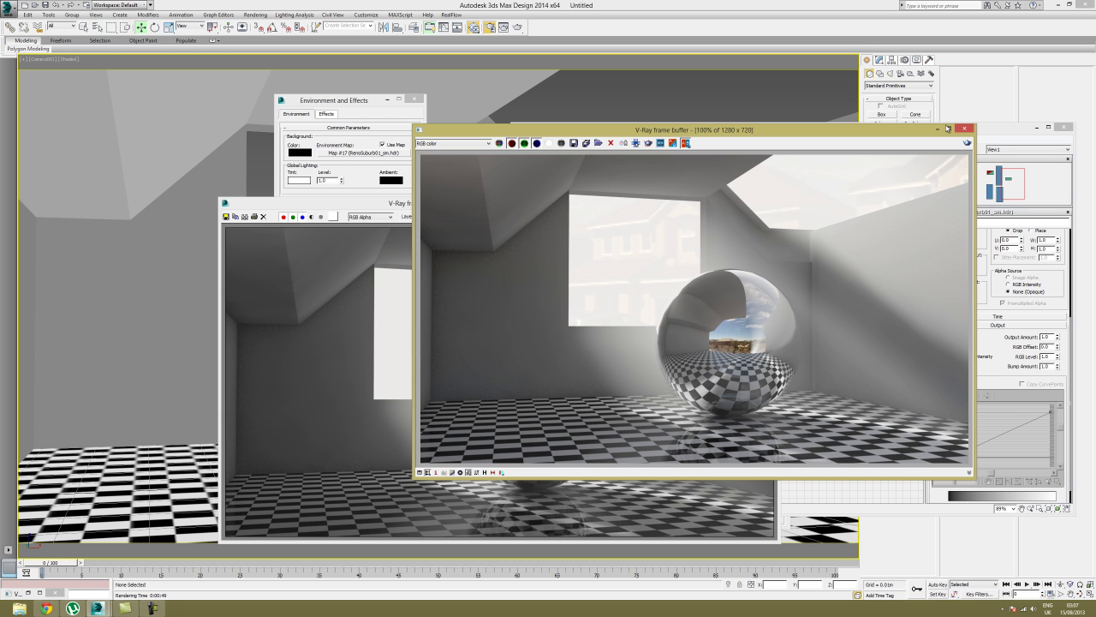
{"action": "left_click_drag", "start_coordinate": [863, 131], "coordinate": [632, 244]}
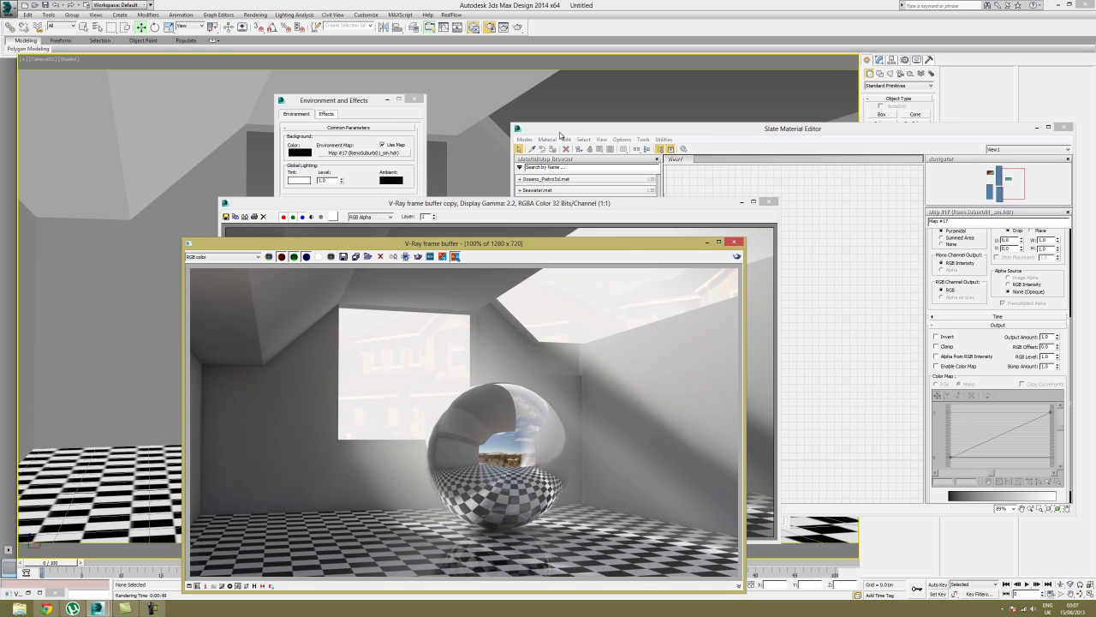
- Expand the V-Ray Color mapping settings in Render Setup and set the gamma to 2.2
{"action": "left_click", "coordinate": [490, 27]}
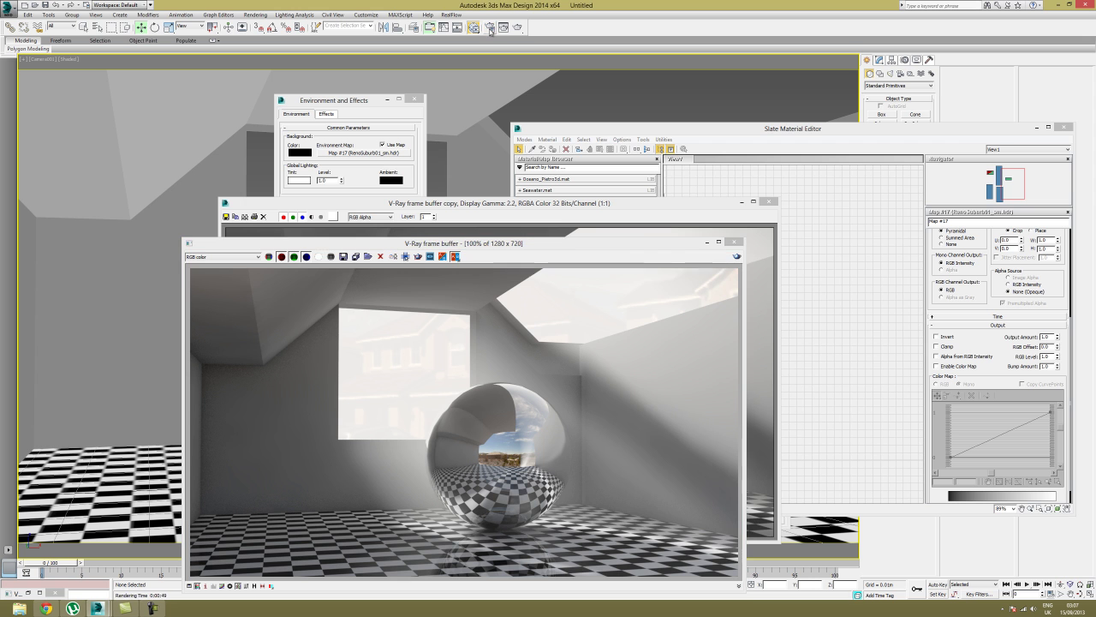
{"action": "left_click_drag", "start_coordinate": [658, 137], "coordinate": [630, 86]}
{"action": "left_click_drag", "start_coordinate": [748, 365], "coordinate": [744, 289]}
{"action": "left_click", "coordinate": [644, 97]}
{"action": "left_click", "coordinate": [608, 97]}
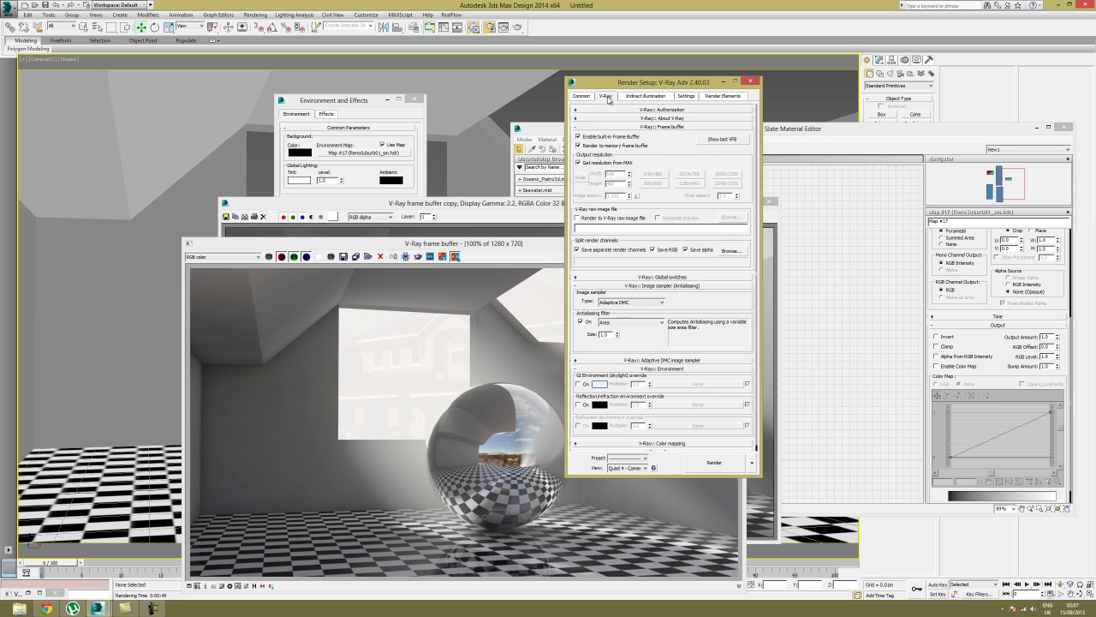
{"action": "left_click_drag", "start_coordinate": [671, 327], "coordinate": [652, 253]}
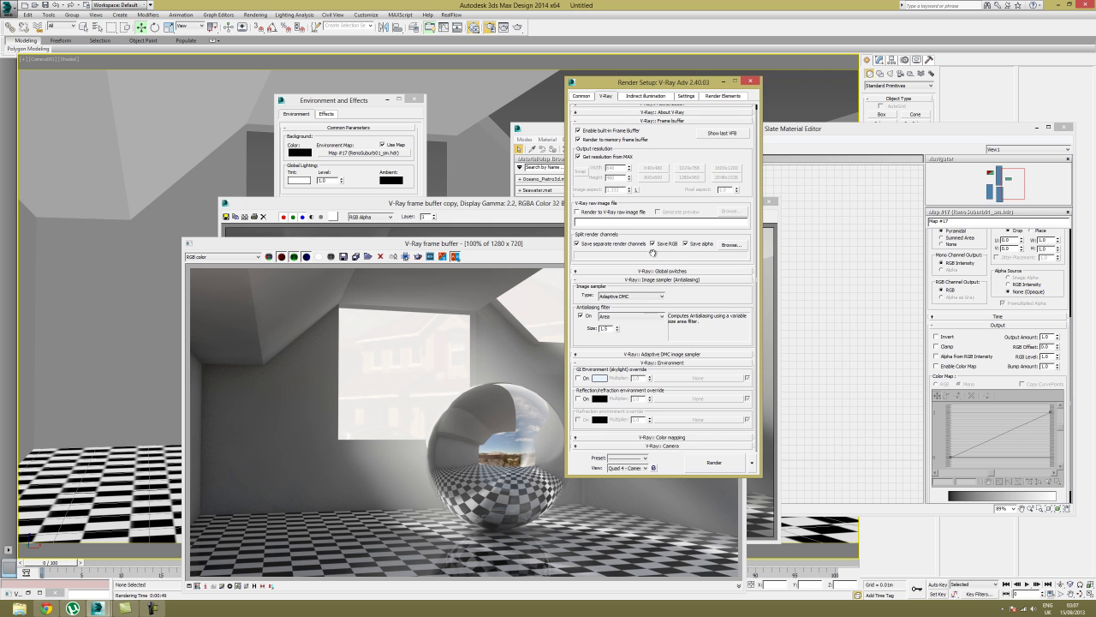
{"action": "left_click", "coordinate": [648, 438]}
{"action": "scroll", "coordinate": [700, 437], "scroll_direction": "down", "scroll_amount": 2}
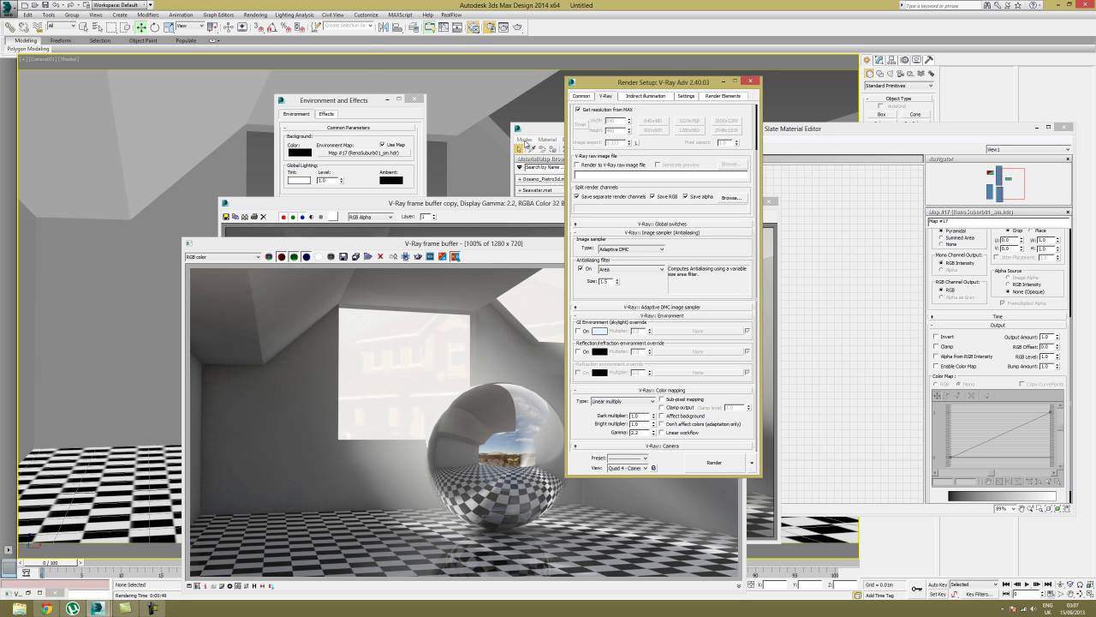
- Check the display gamma value in the Gamma and LUT preferences and accept the dialog
{"action": "left_click", "coordinate": [255, 14]}
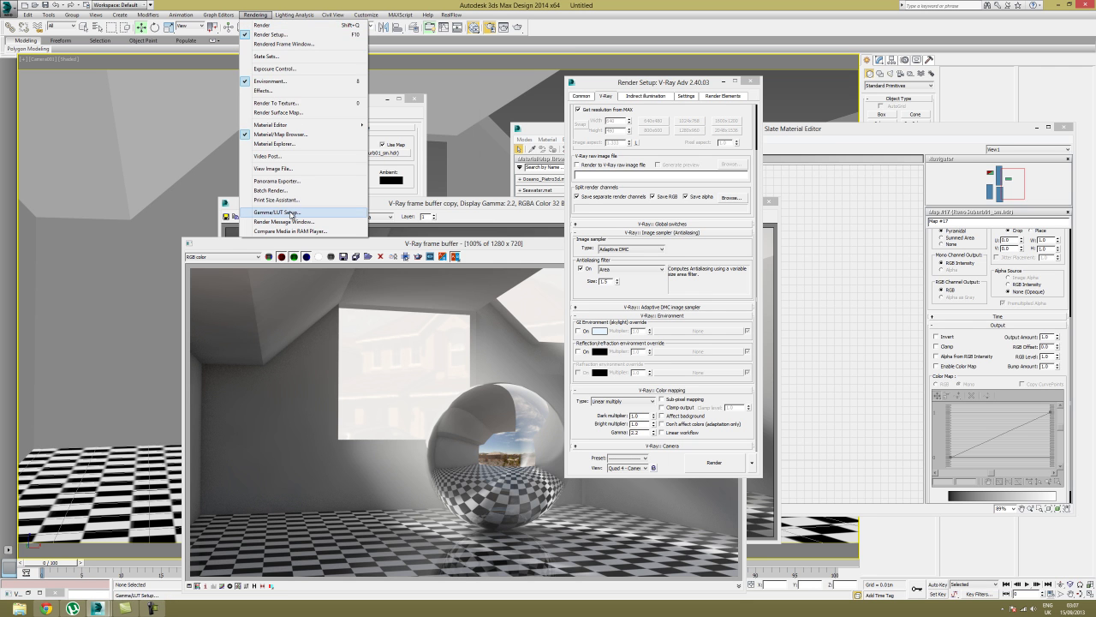
{"action": "left_click", "coordinate": [291, 213]}
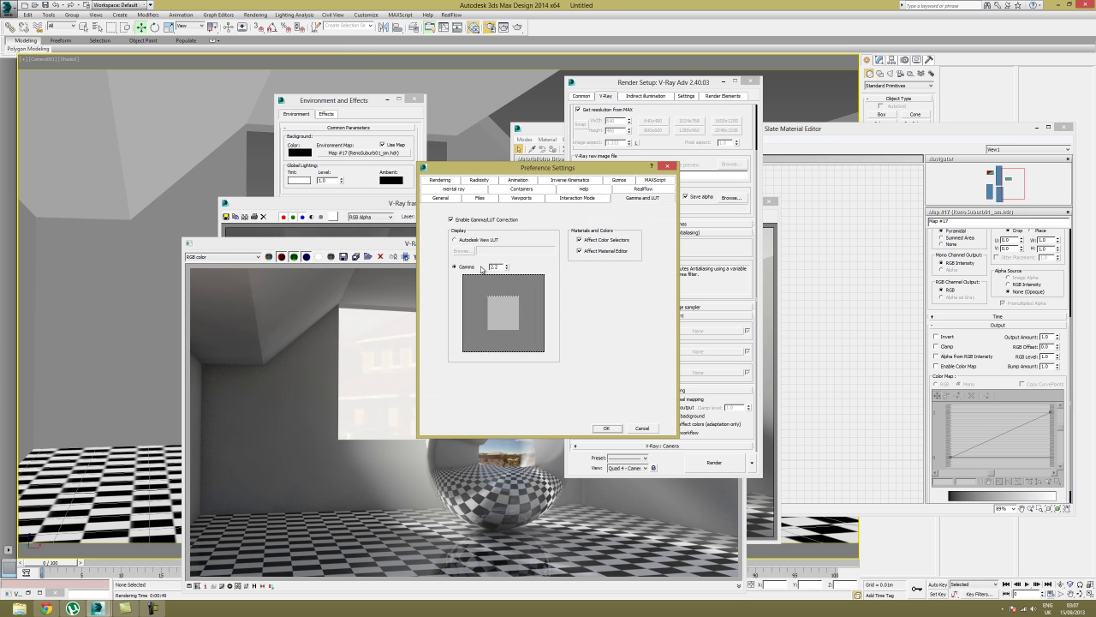
{"action": "double_click", "coordinate": [495, 268]}
{"action": "left_click", "coordinate": [609, 428]}
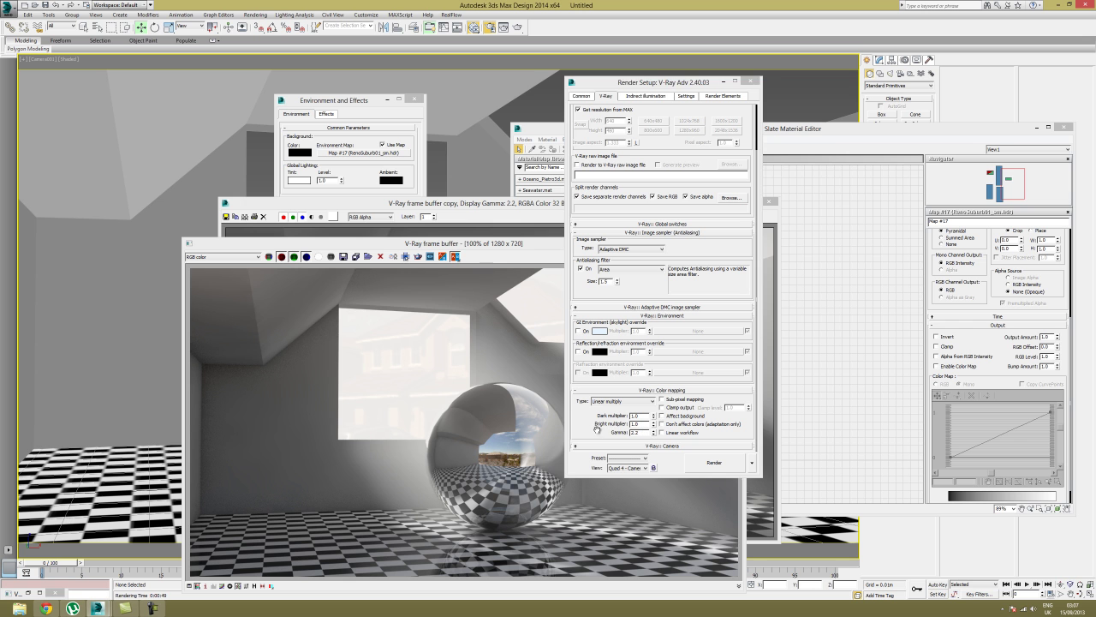
- Render the scene with the new color mapping gamma, duplicating the previous render and arranging the image windows for comparison
{"action": "left_click", "coordinate": [596, 428]}
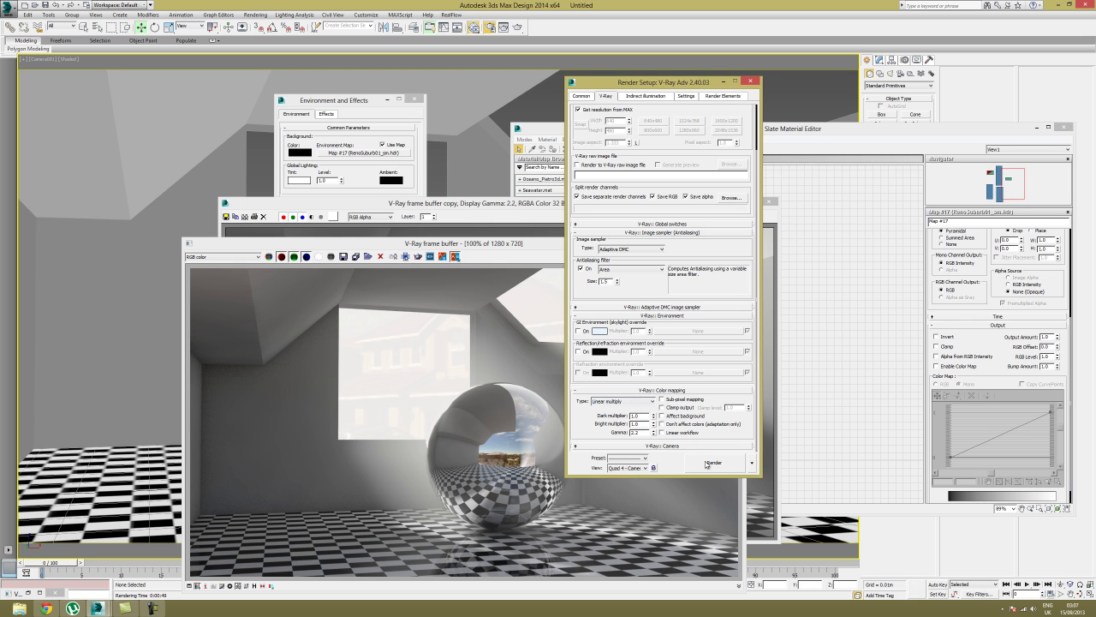
{"action": "left_click", "coordinate": [706, 464]}
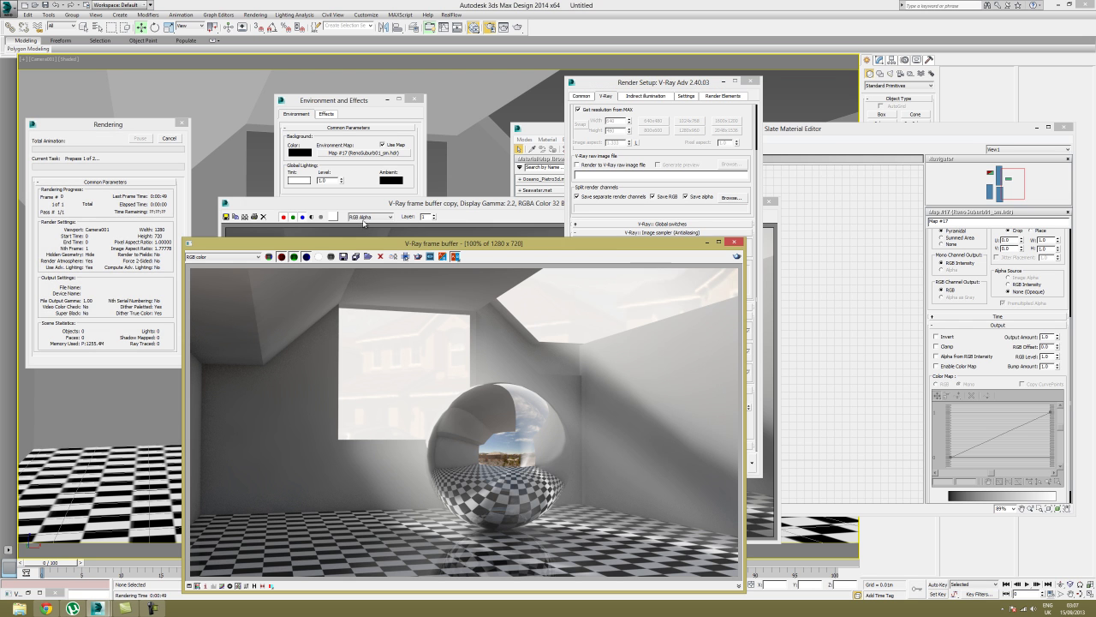
{"action": "left_click", "coordinate": [405, 256]}
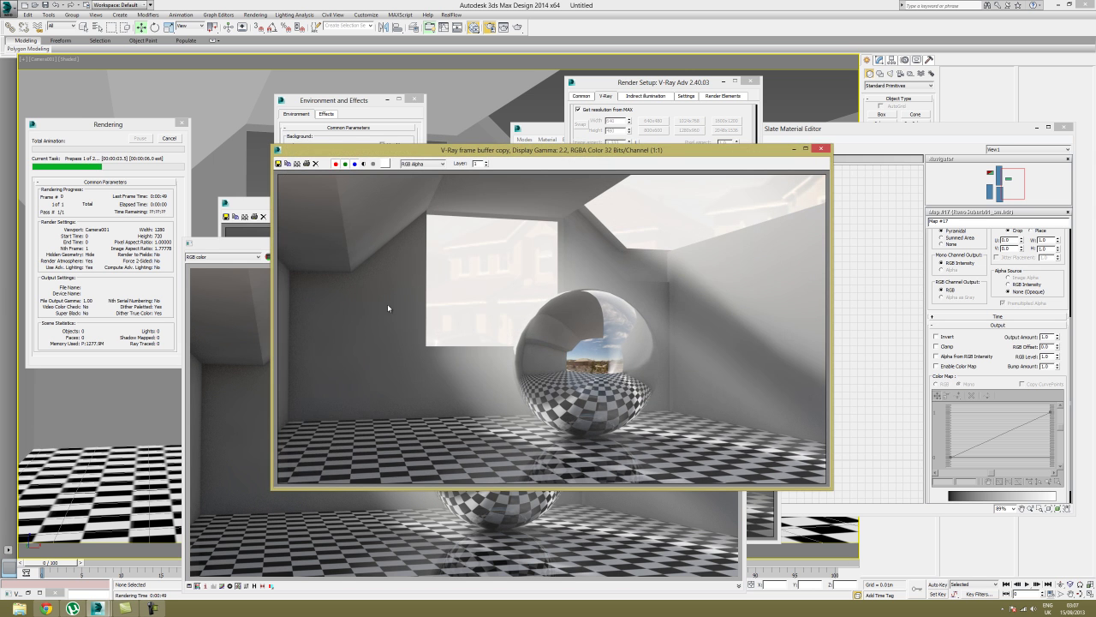
{"action": "left_click", "coordinate": [243, 381]}
{"action": "left_click_drag", "start_coordinate": [346, 246], "coordinate": [692, 199]}
{"action": "left_click_drag", "start_coordinate": [404, 151], "coordinate": [340, 191]}
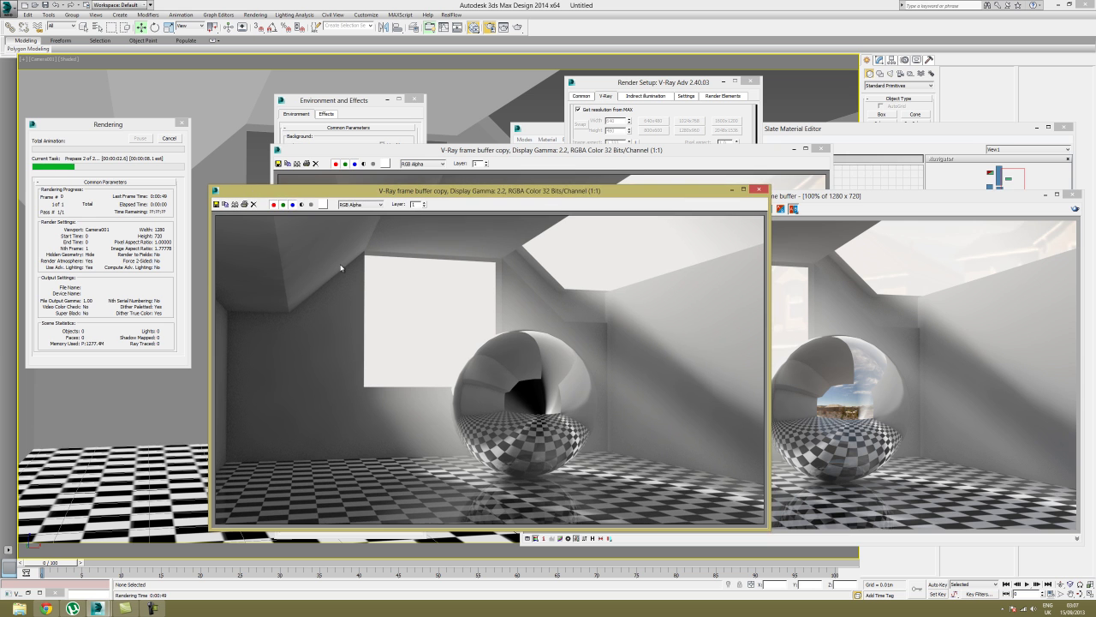
{"action": "left_click_drag", "start_coordinate": [808, 198], "coordinate": [845, 186]}
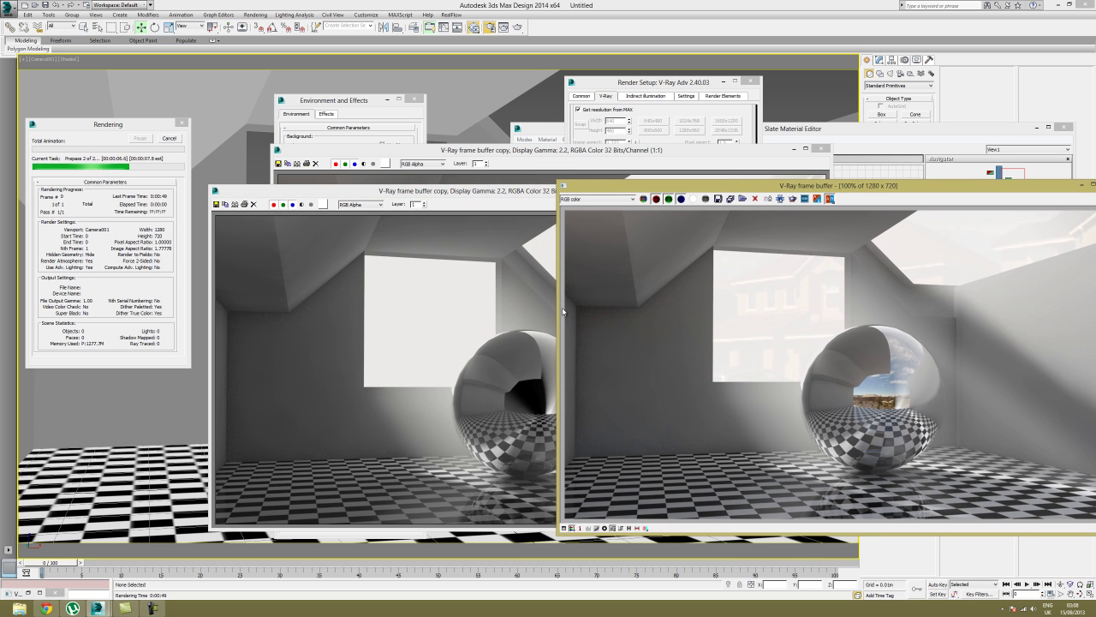
- View the render's ZDepth and alpha channels and return to the RGB color channel
{"action": "left_click", "coordinate": [591, 199]}
{"action": "left_click", "coordinate": [586, 217]}
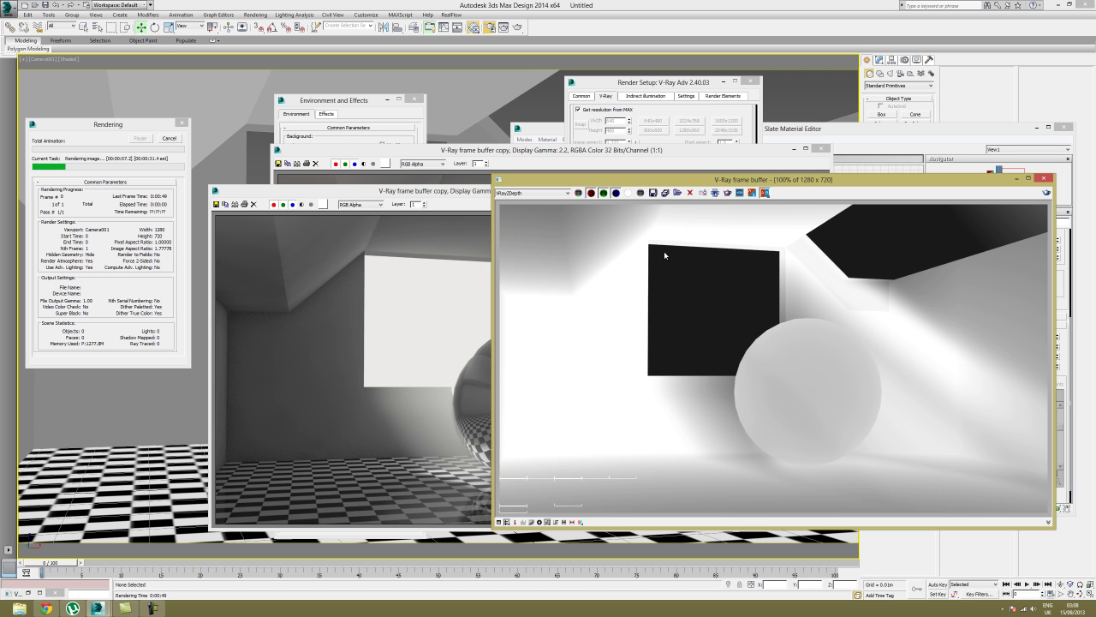
{"action": "left_click", "coordinate": [531, 192]}
{"action": "left_click", "coordinate": [546, 203]}
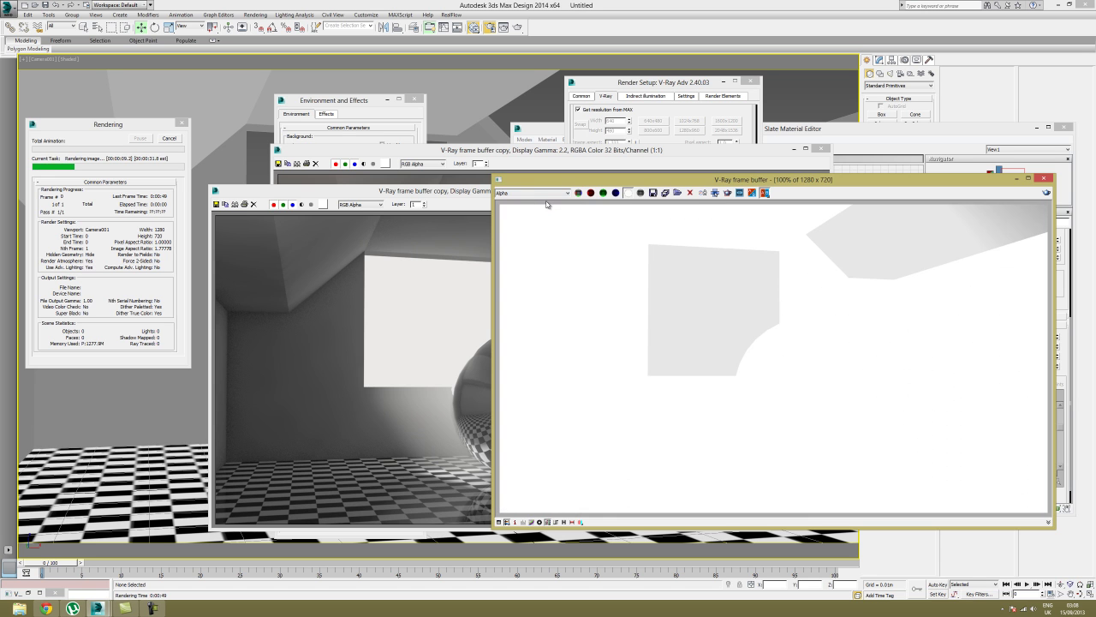
{"action": "left_click", "coordinate": [531, 193]}
{"action": "left_click", "coordinate": [527, 201]}
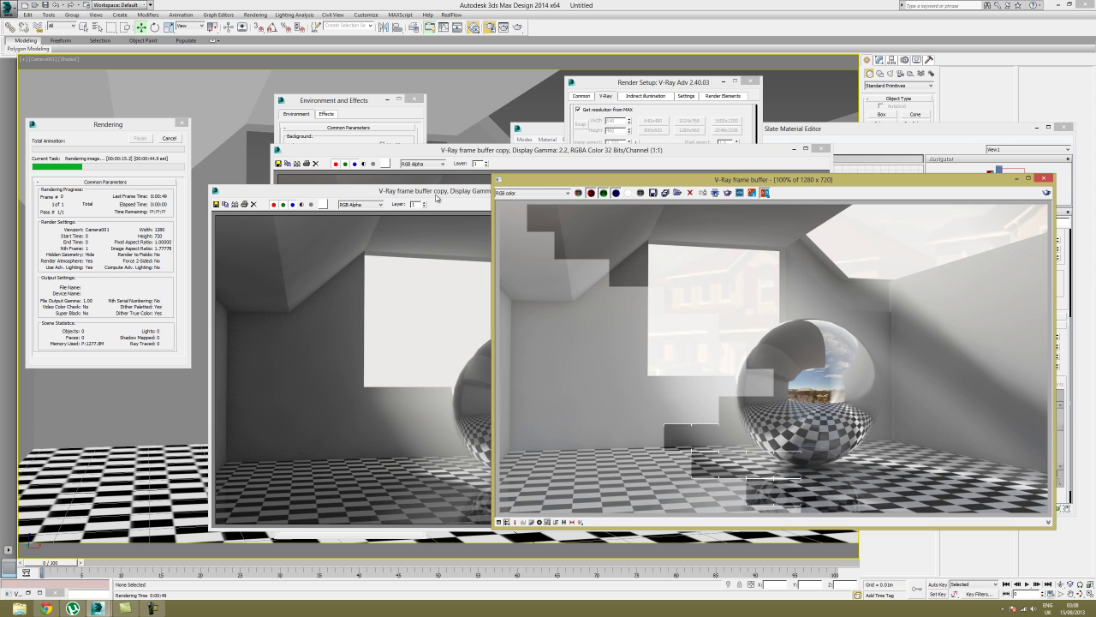
- Place the live render beside the earlier copy and turn off its sRGB display
{"action": "left_click_drag", "start_coordinate": [437, 198], "coordinate": [361, 178]}
{"action": "mouse_move", "coordinate": [758, 179]}
{"action": "left_mouse_down"}
{"action": "mouse_move", "coordinate": [766, 173]}
{"action": "mouse_move", "coordinate": [755, 172]}
{"action": "left_mouse_up"}
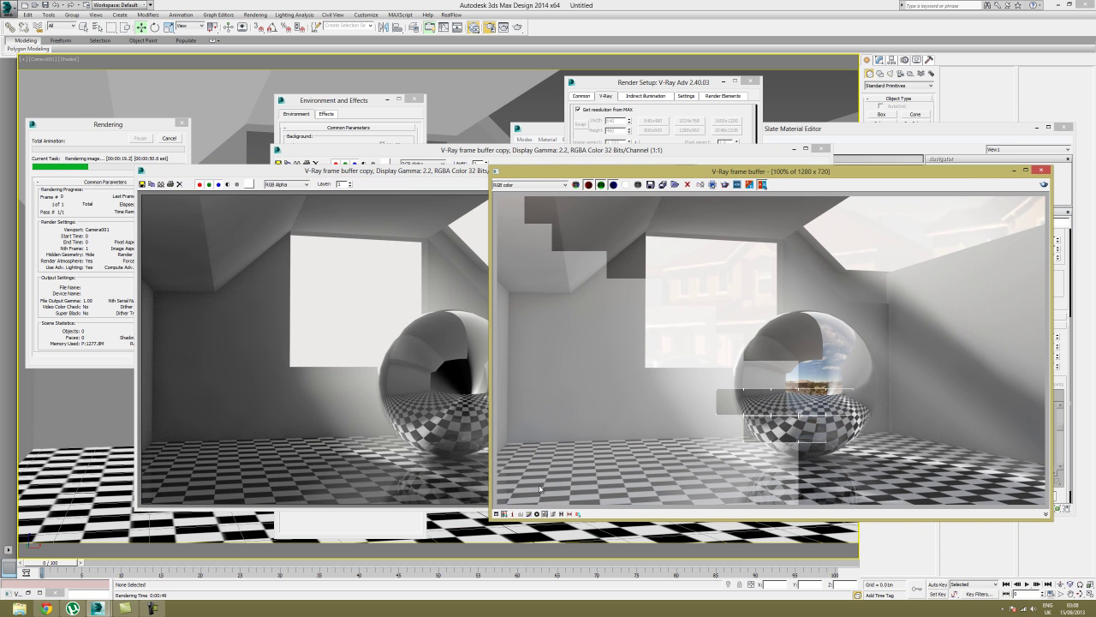
{"action": "left_click", "coordinate": [545, 514]}
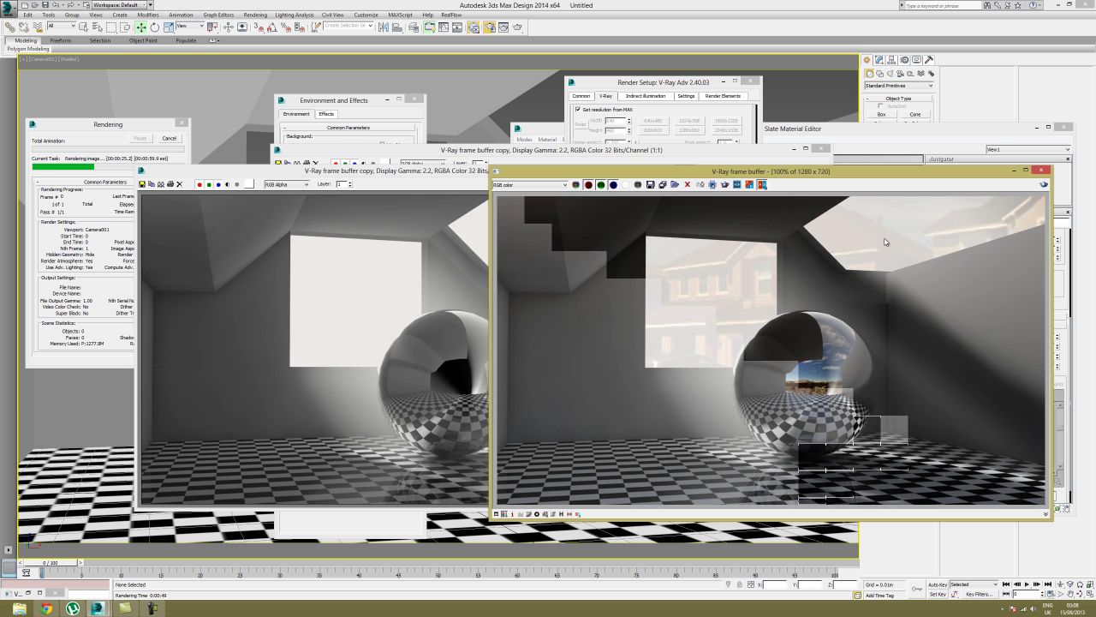
- Compare the live render with the two earlier copies, minimize both copies and uncover the Render Setup settings
{"action": "left_click_drag", "start_coordinate": [860, 181], "coordinate": [723, 186]}
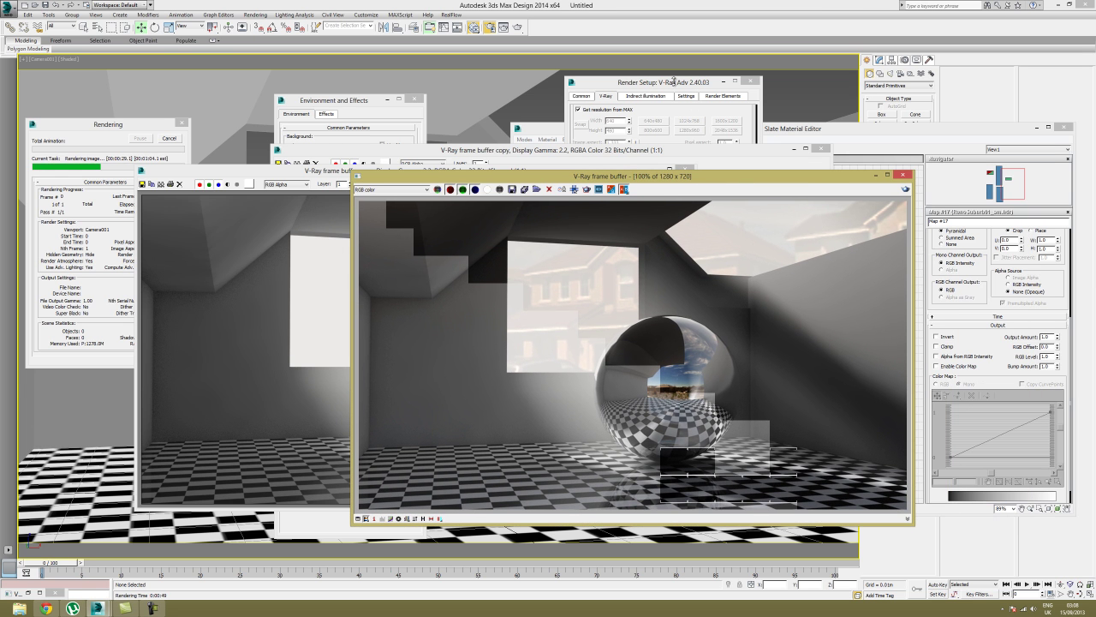
{"action": "left_click_drag", "start_coordinate": [724, 179], "coordinate": [655, 233]}
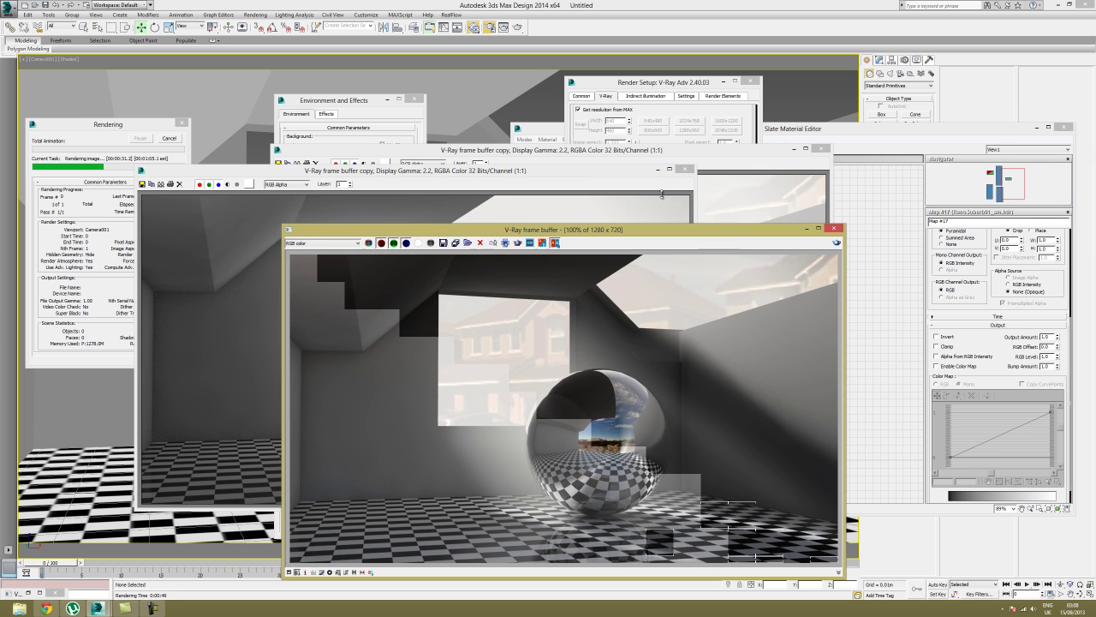
{"action": "left_click_drag", "start_coordinate": [636, 152], "coordinate": [350, 151]}
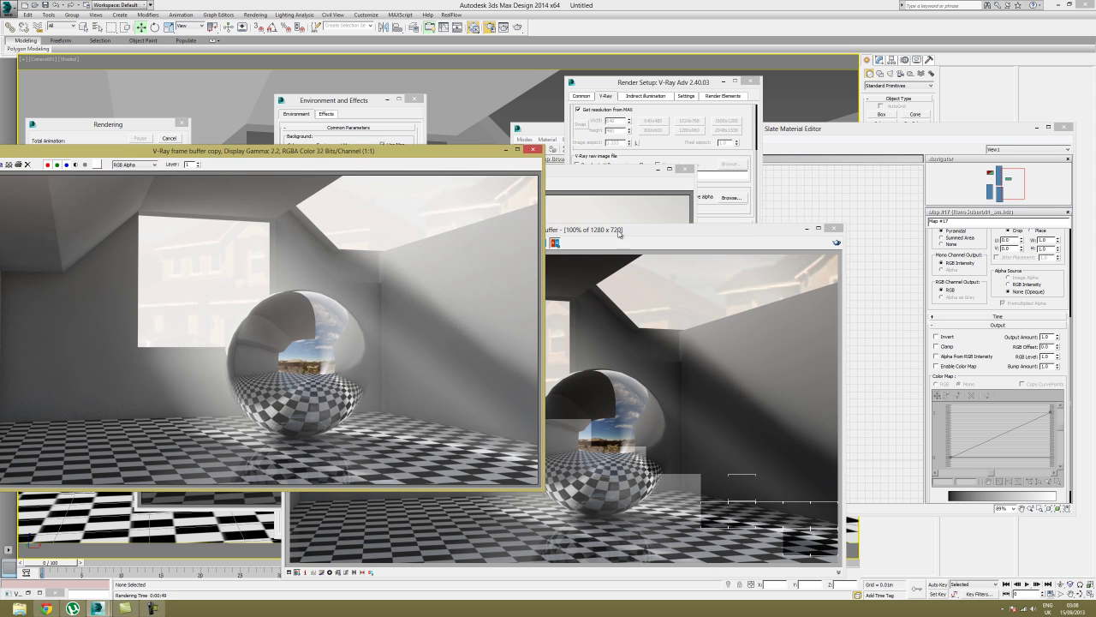
{"action": "left_click_drag", "start_coordinate": [620, 232], "coordinate": [536, 239]}
{"action": "left_click", "coordinate": [506, 150]}
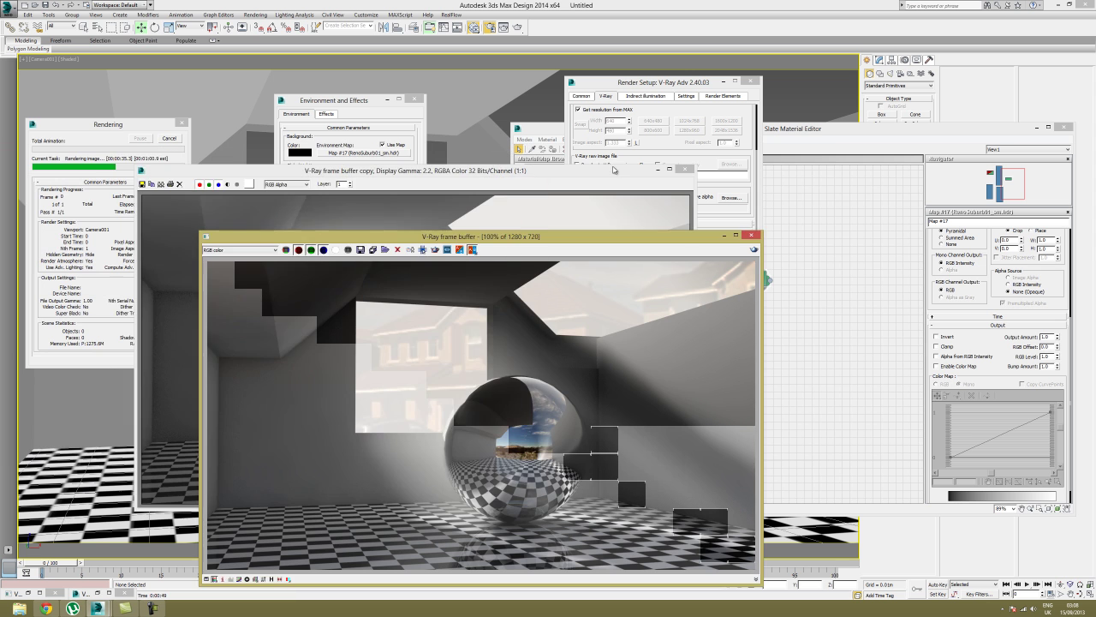
{"action": "left_click", "coordinate": [658, 170]}
{"action": "left_click_drag", "start_coordinate": [657, 239], "coordinate": [861, 472]}
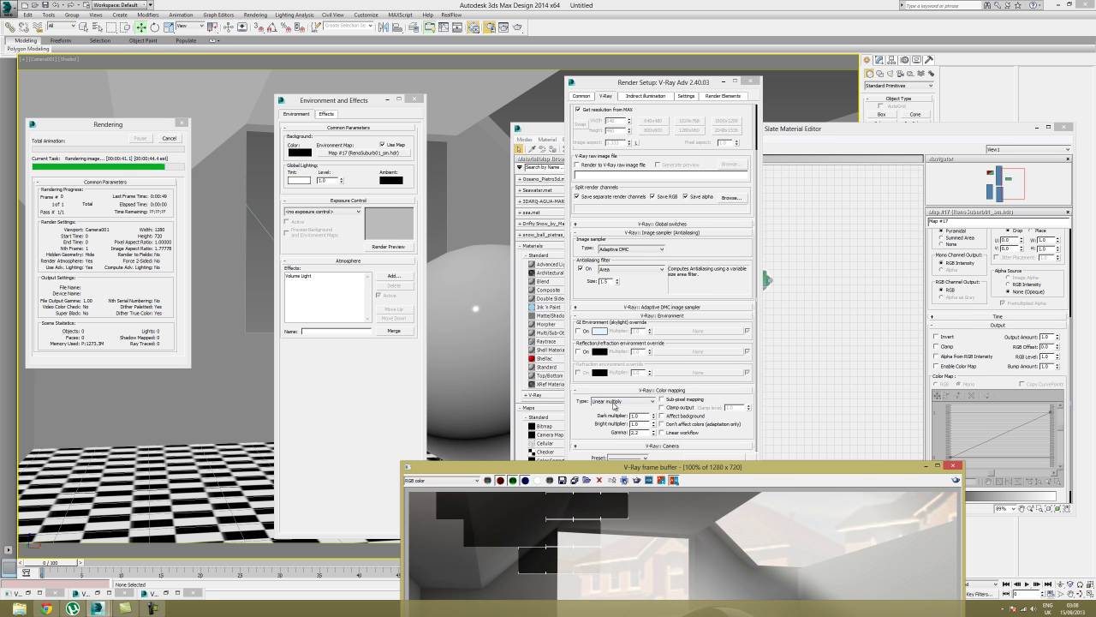
- Duplicate the finished render, compare the copy with the frame buffer image, and minimize the copy
{"action": "left_click_drag", "start_coordinate": [692, 466], "coordinate": [424, 142]}
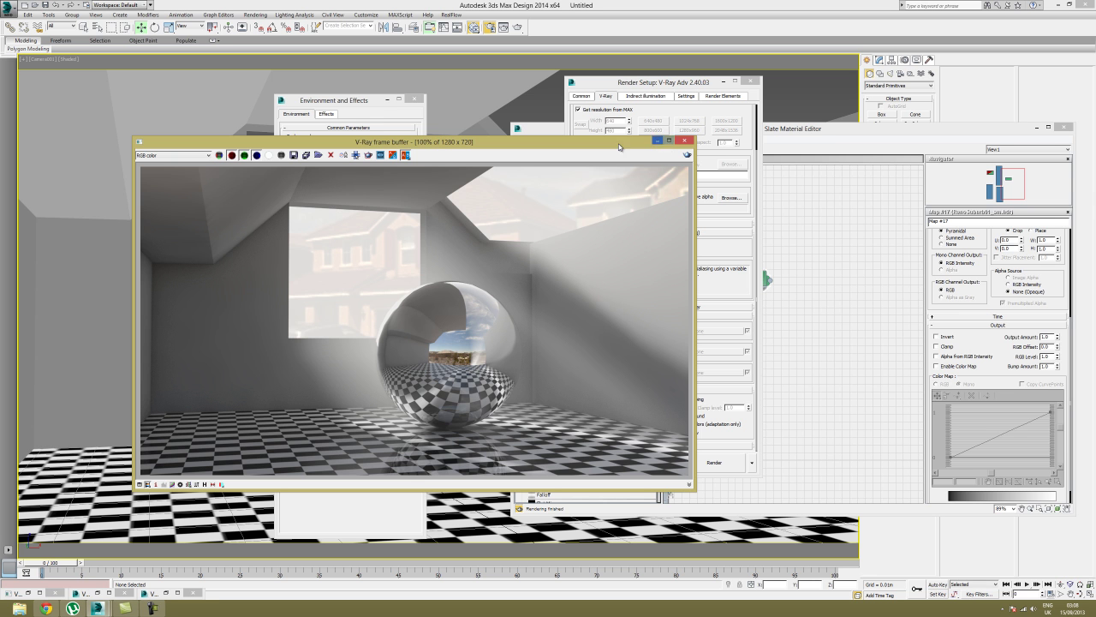
{"action": "left_click", "coordinate": [347, 159]}
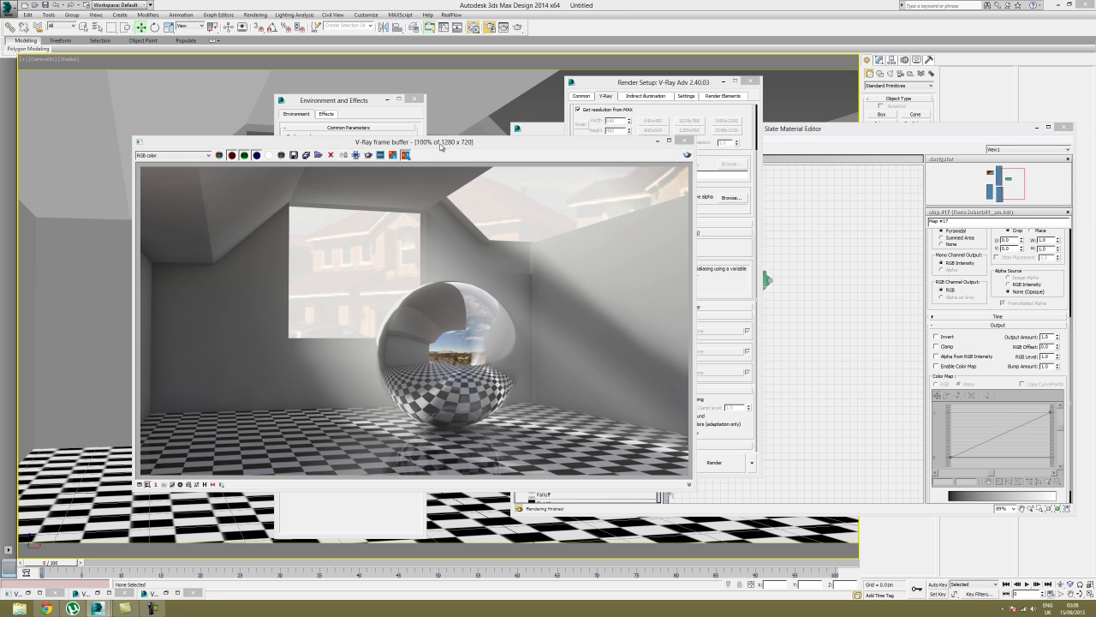
{"action": "left_click_drag", "start_coordinate": [463, 152], "coordinate": [335, 173]}
{"action": "left_click_drag", "start_coordinate": [615, 153], "coordinate": [652, 185]}
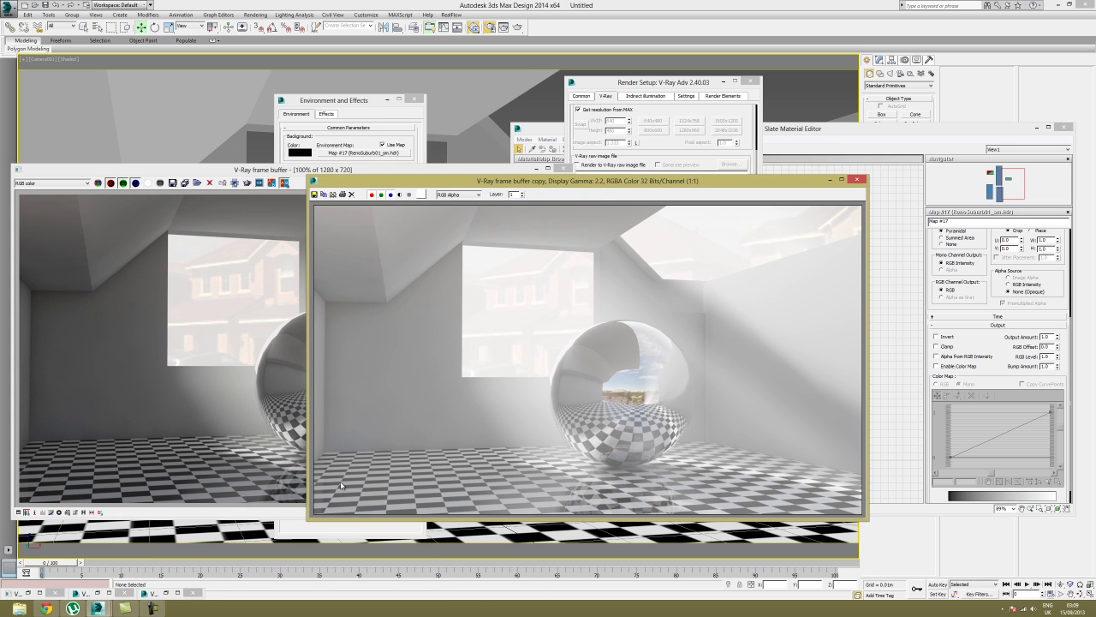
{"action": "left_click", "coordinate": [830, 182]}
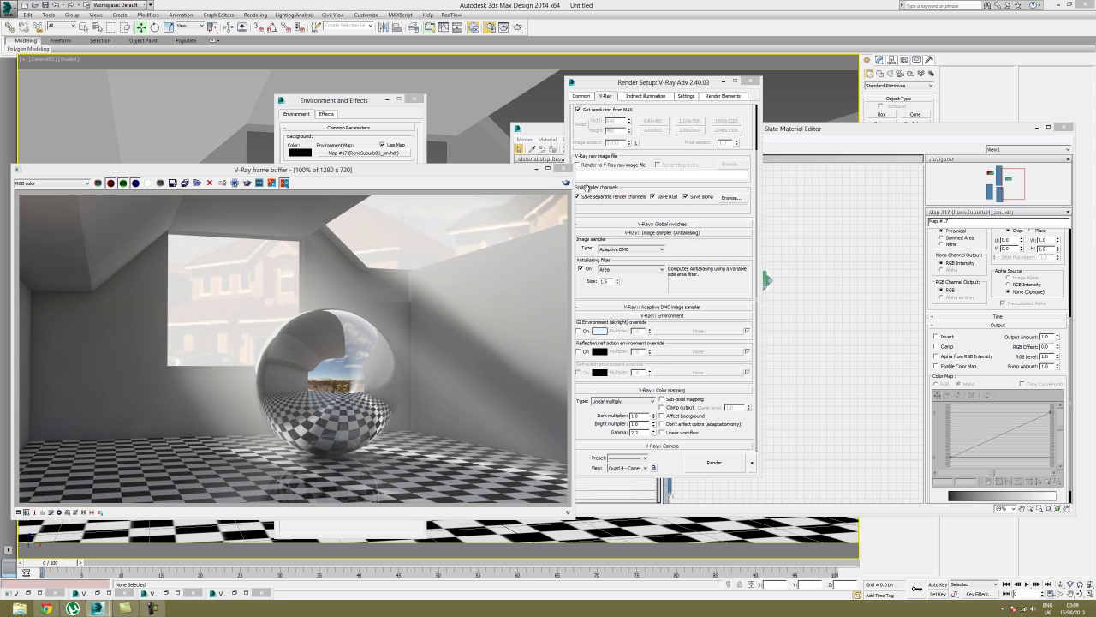
- Enable Clamp output and change the color mapping type to Exponential
{"action": "left_click", "coordinate": [600, 415]}
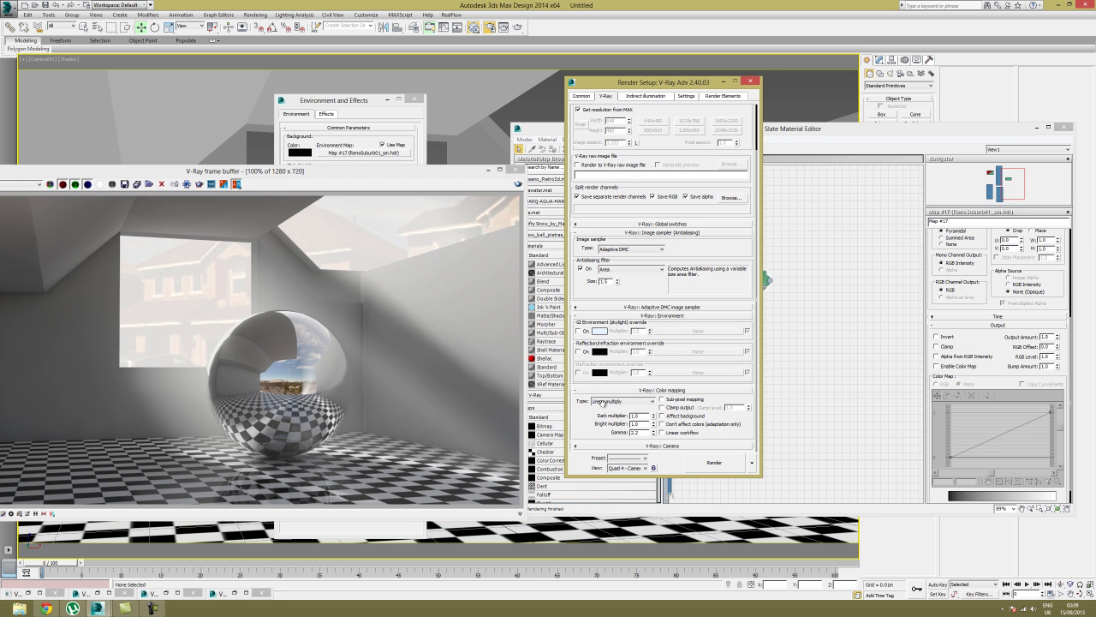
{"action": "left_click", "coordinate": [662, 408]}
{"action": "left_click", "coordinate": [612, 402]}
{"action": "left_click", "coordinate": [609, 414]}
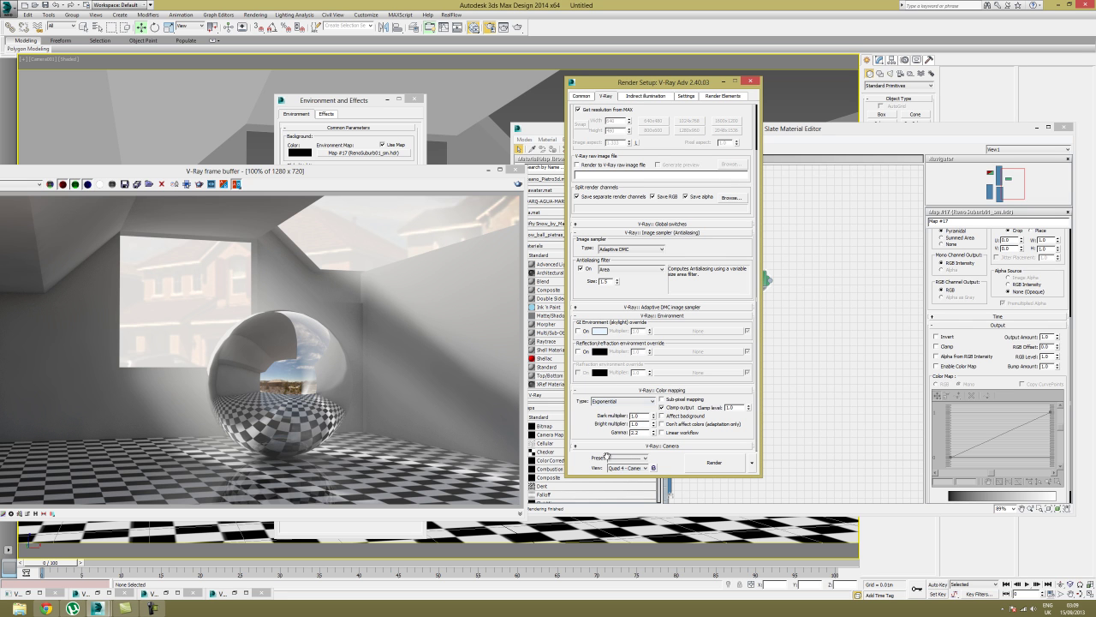
- Render with Exponential color mapping, duplicate the previous image and place the copy beside the frame buffer
{"action": "left_click", "coordinate": [711, 462]}
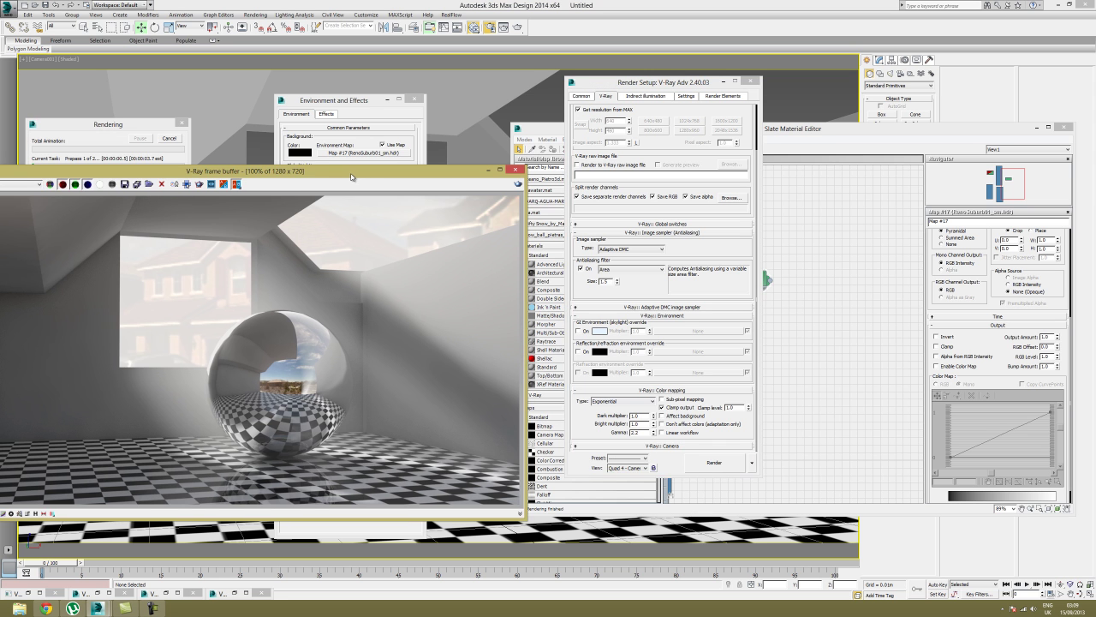
{"action": "left_click", "coordinate": [398, 166]}
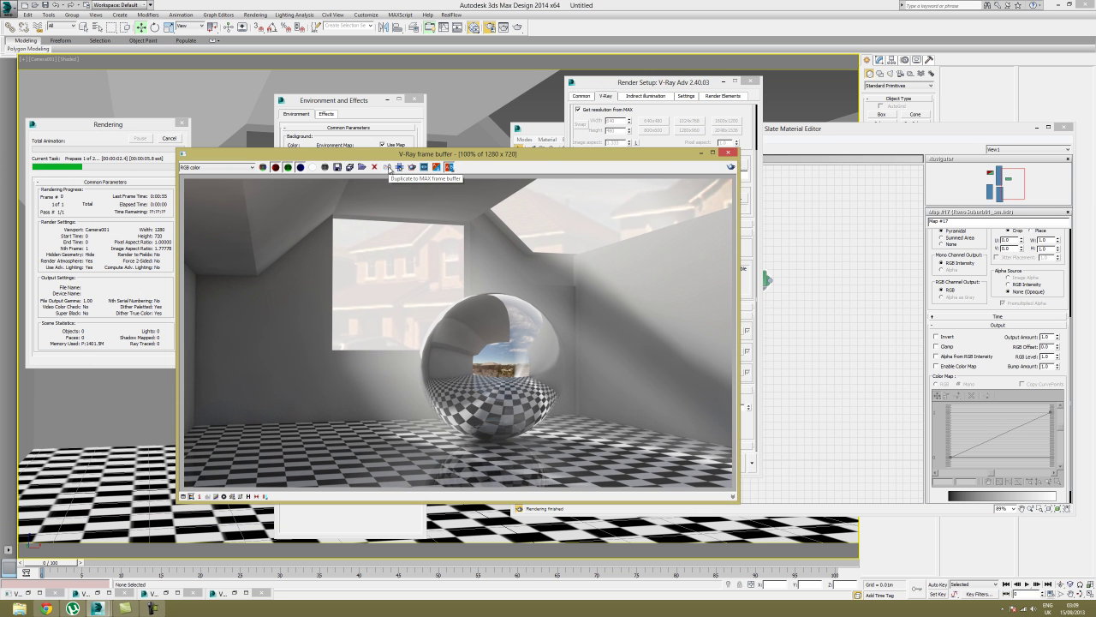
{"action": "left_click_drag", "start_coordinate": [459, 157], "coordinate": [735, 178]}
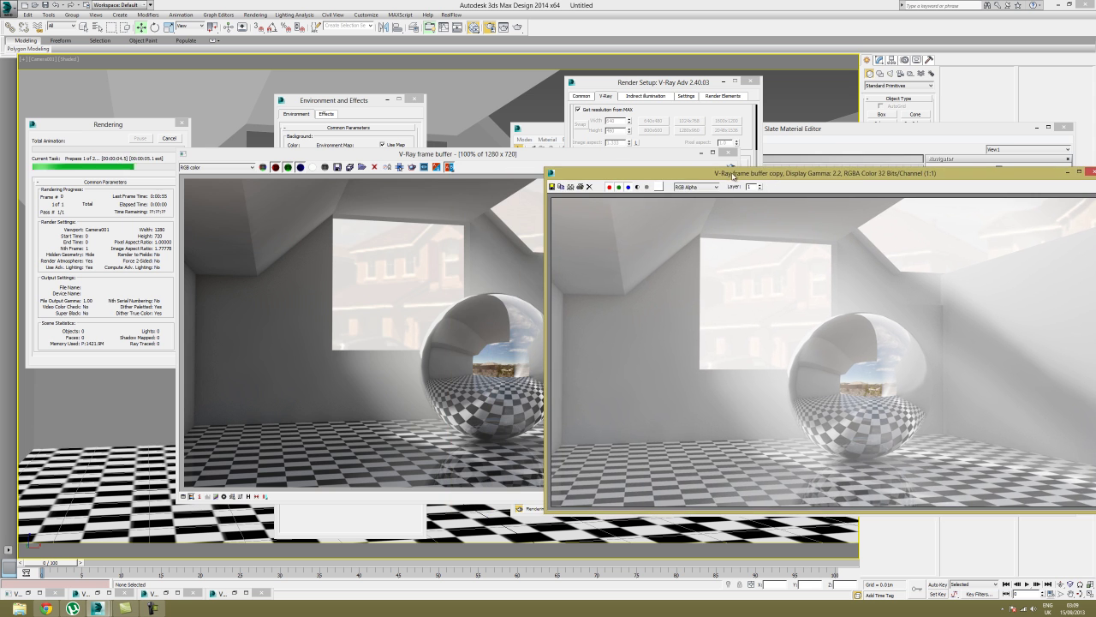
{"action": "left_click_drag", "start_coordinate": [464, 160], "coordinate": [397, 177]}
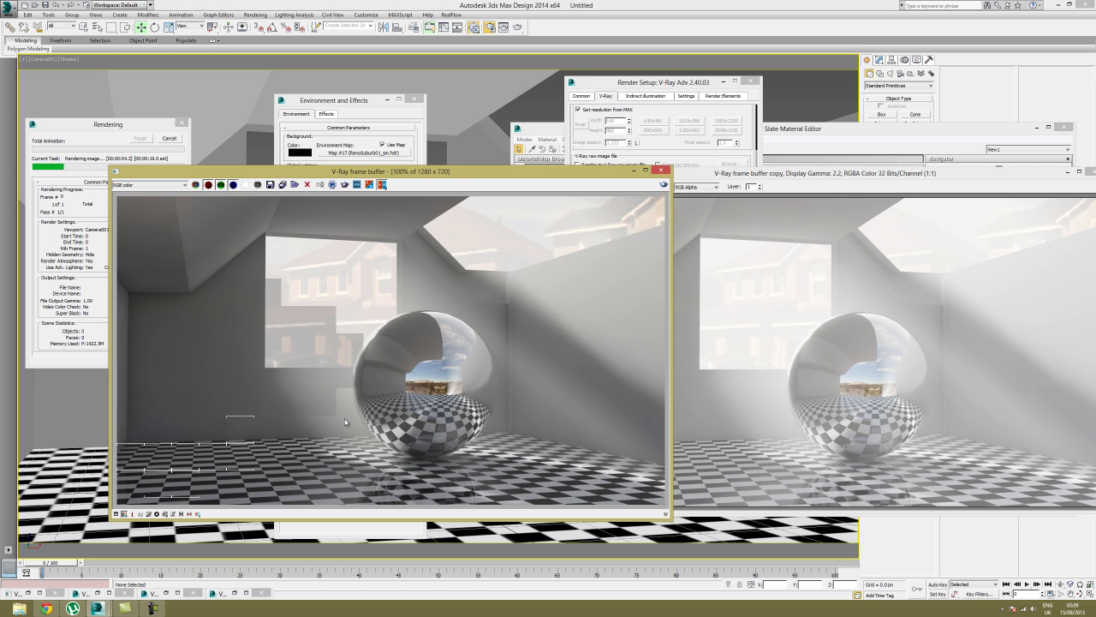
- Compare the new render with the copy by repeatedly switching the sRGB display on and off, leaving it off
{"action": "left_click", "coordinate": [164, 514]}
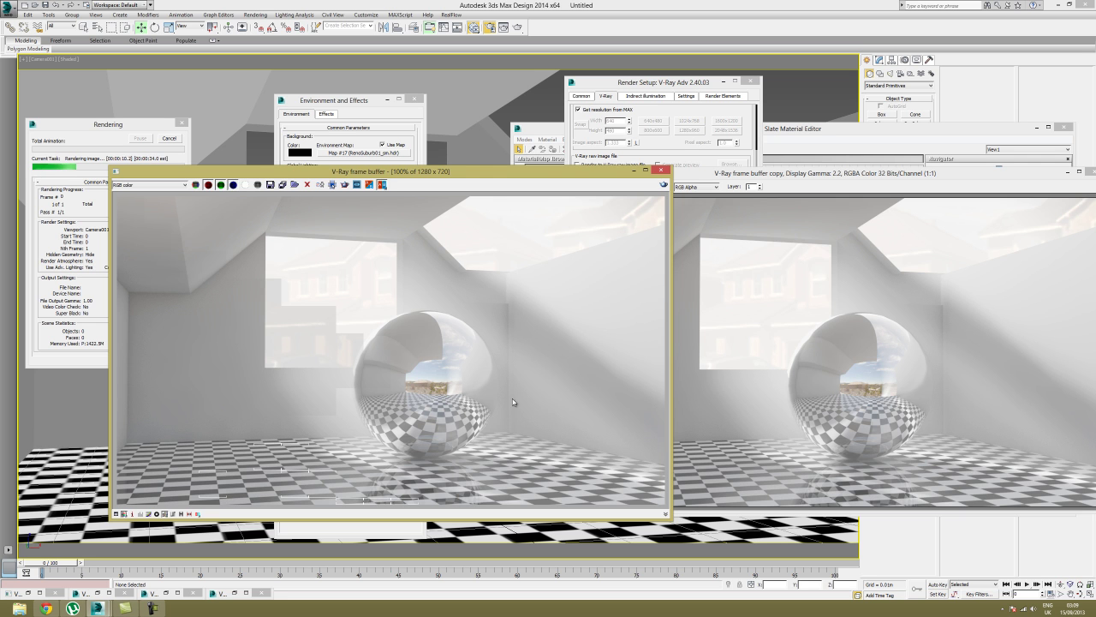
{"action": "left_click", "coordinate": [165, 513]}
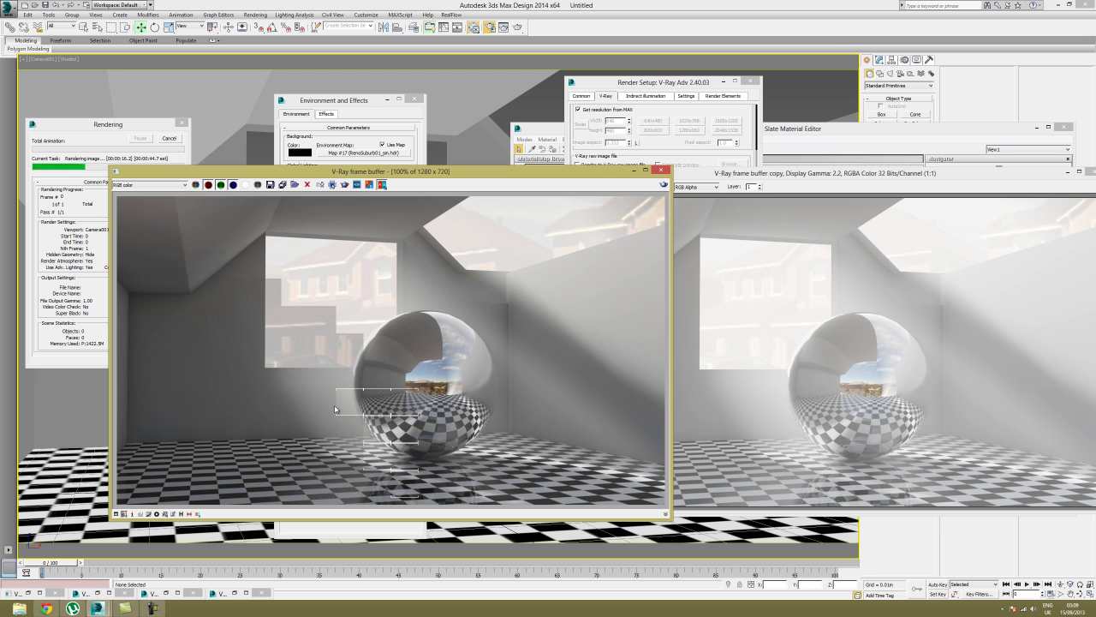
{"action": "left_click", "coordinate": [166, 514]}
{"action": "left_click", "coordinate": [165, 514]}
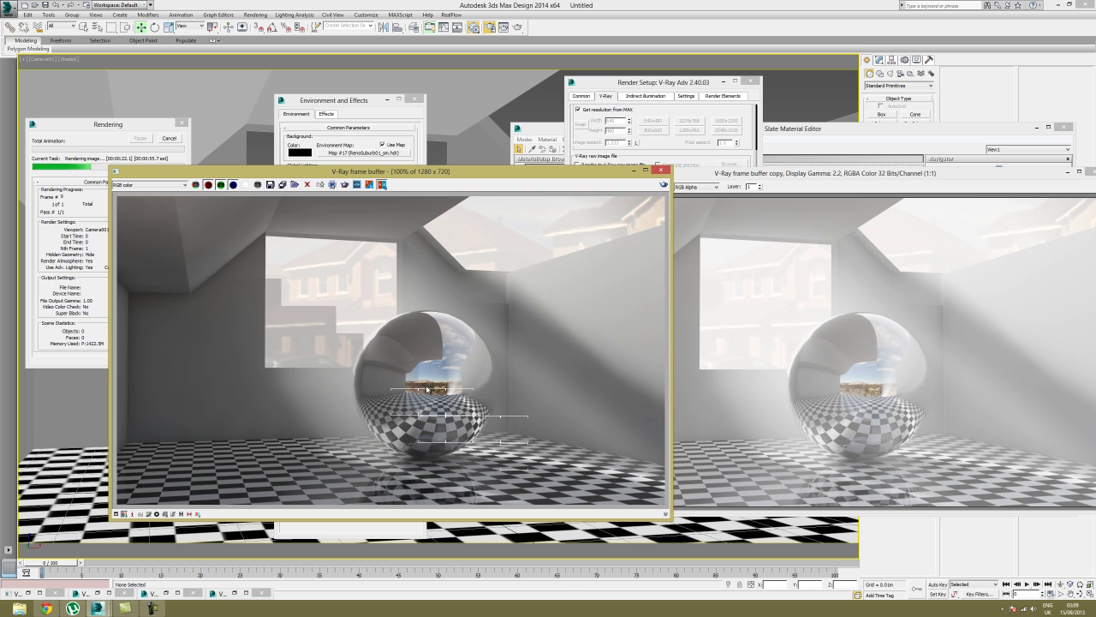
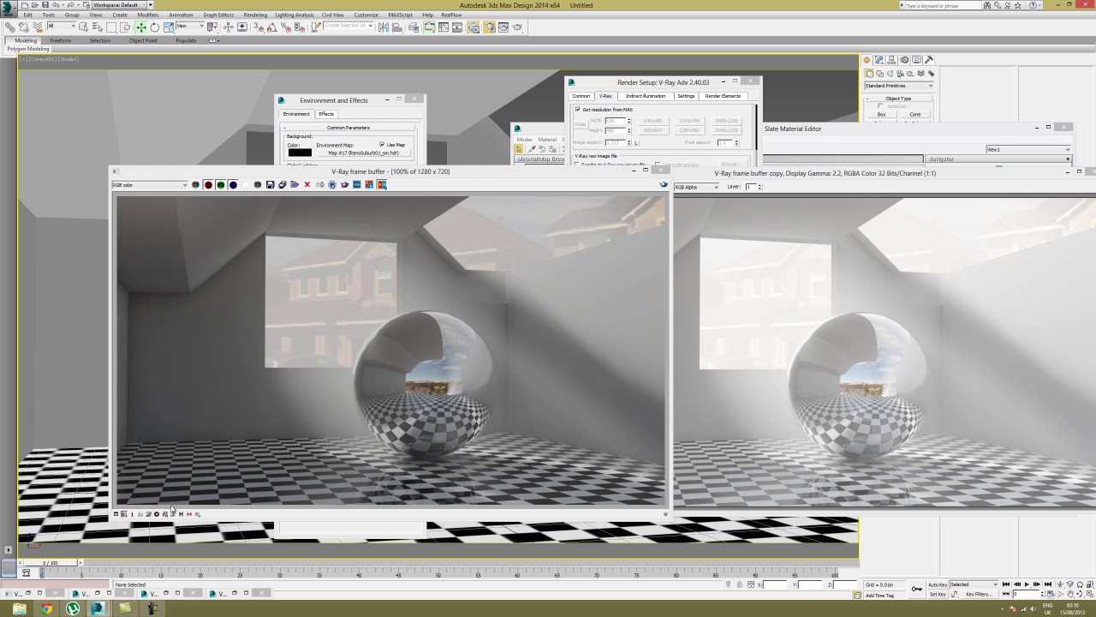
{"action": "left_click", "coordinate": [165, 514]}
{"action": "left_click", "coordinate": [164, 513]}
{"action": "left_click", "coordinate": [164, 513]}
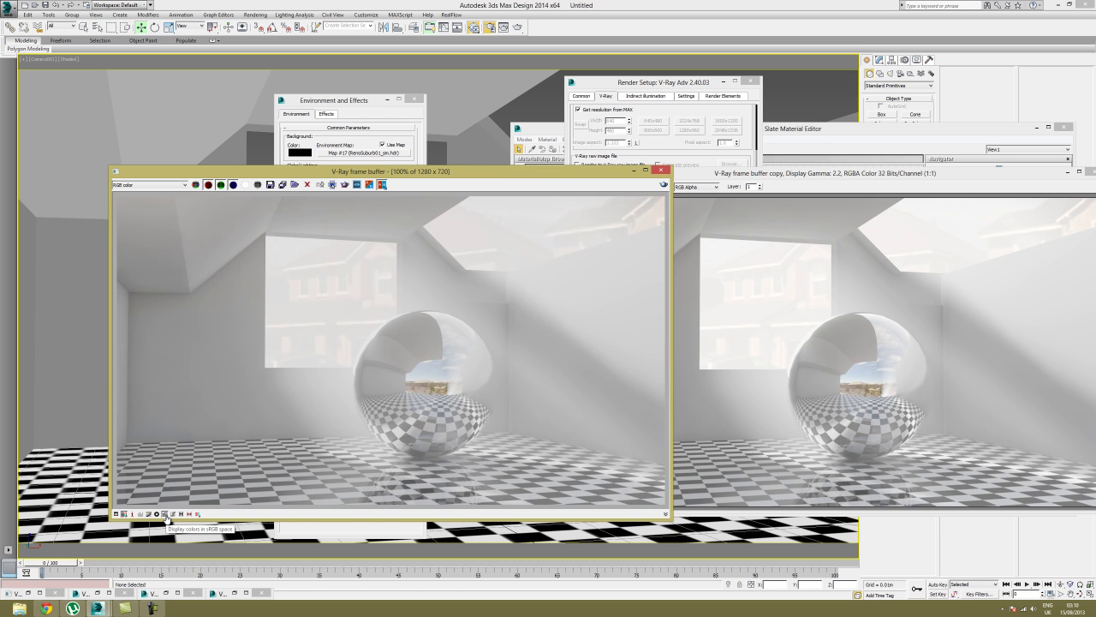
{"action": "left_click", "coordinate": [165, 514]}
{"action": "left_click", "coordinate": [166, 513]}
{"action": "left_click", "coordinate": [166, 513]}
{"action": "left_click", "coordinate": [165, 514]}
{"action": "left_click", "coordinate": [165, 514]}
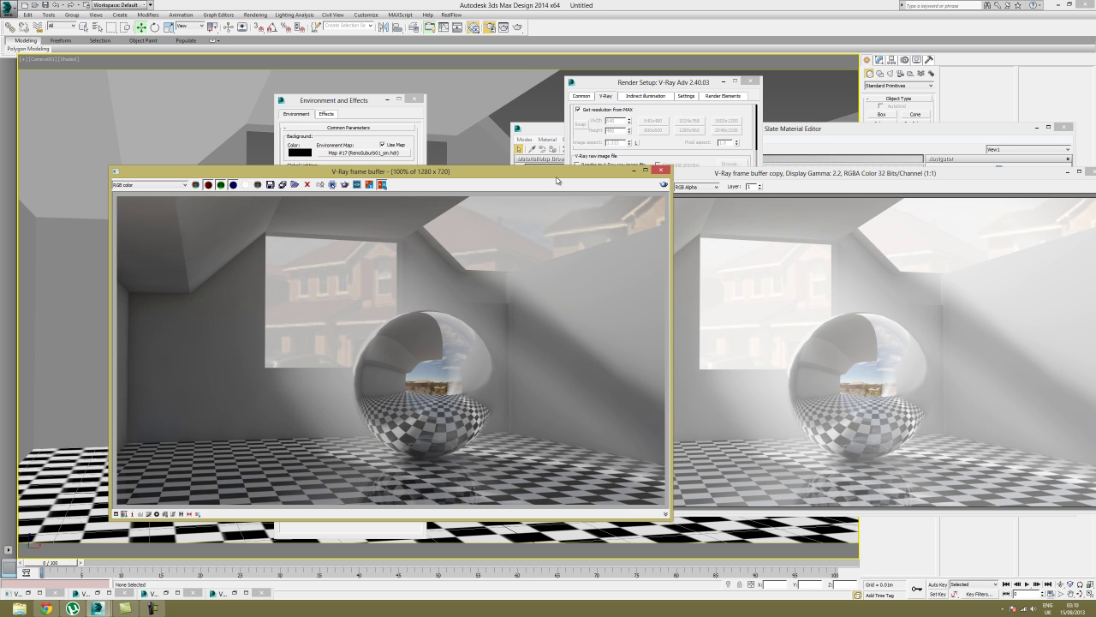
- Restore the most recently minimized render copy for comparison and close it along with the other open copy
{"action": "left_click_drag", "start_coordinate": [557, 178], "coordinate": [527, 177]}
{"action": "left_click", "coordinate": [221, 594]}
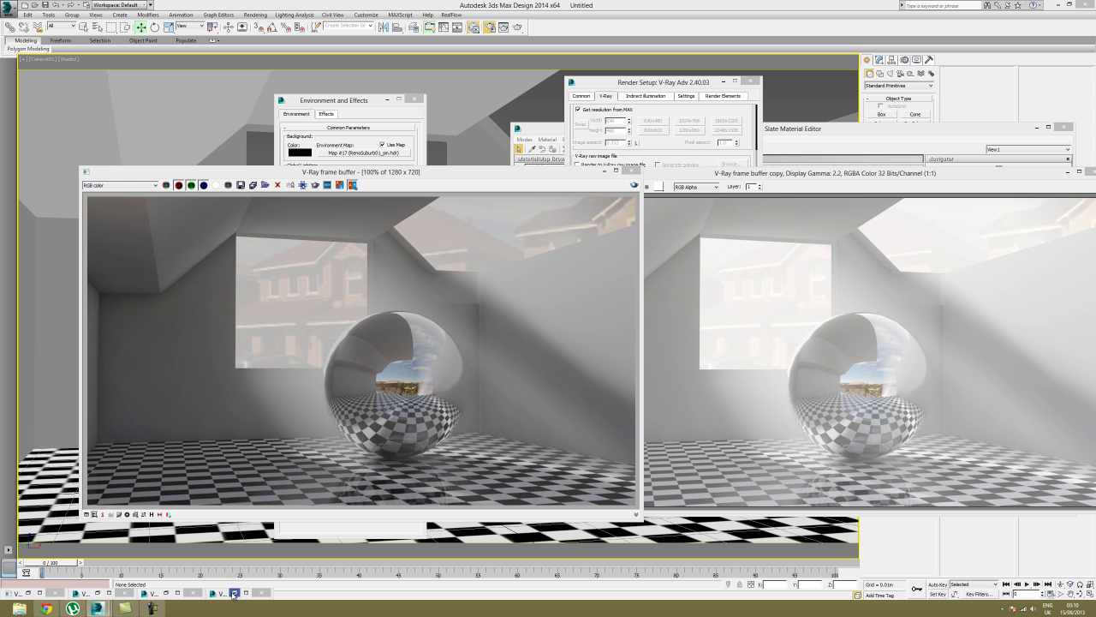
{"action": "left_click_drag", "start_coordinate": [541, 181], "coordinate": [780, 173]}
{"action": "left_click", "coordinate": [1079, 173]}
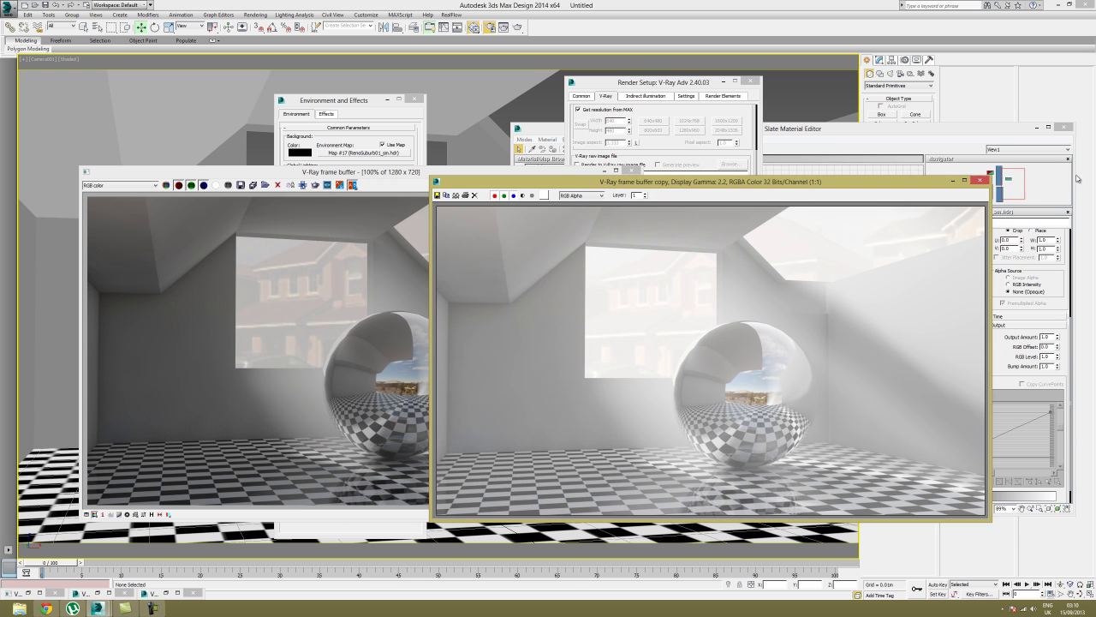
{"action": "left_click", "coordinate": [982, 181]}
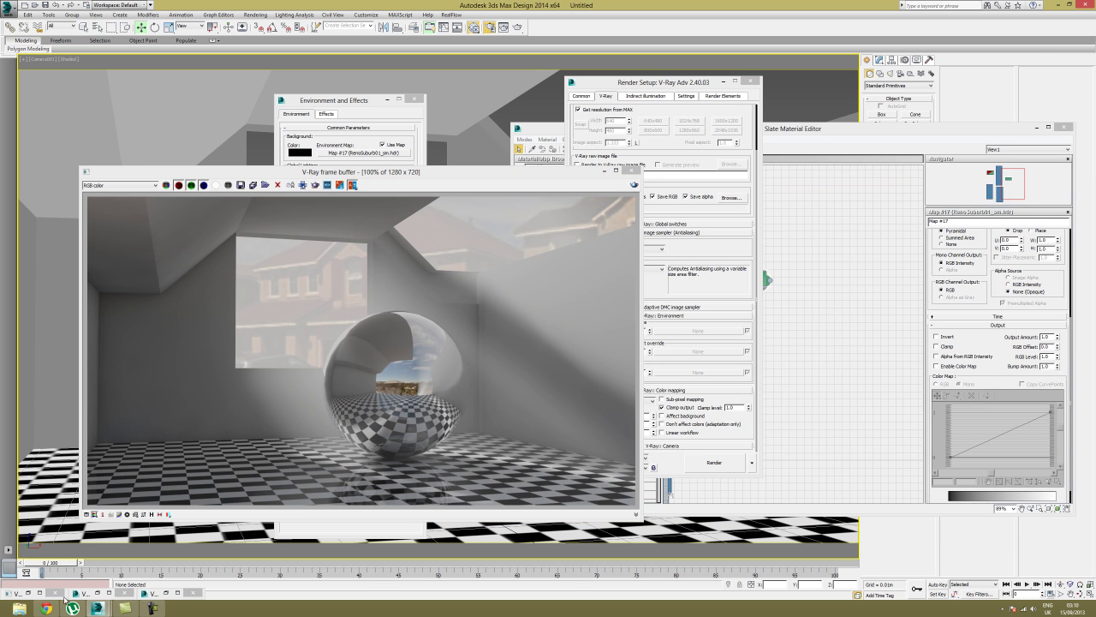
- Restore the remaining minimized windows, close the first copy and place the black-reflection copy beside the frame buffer
{"action": "left_click", "coordinate": [29, 592]}
{"action": "left_click", "coordinate": [97, 592]}
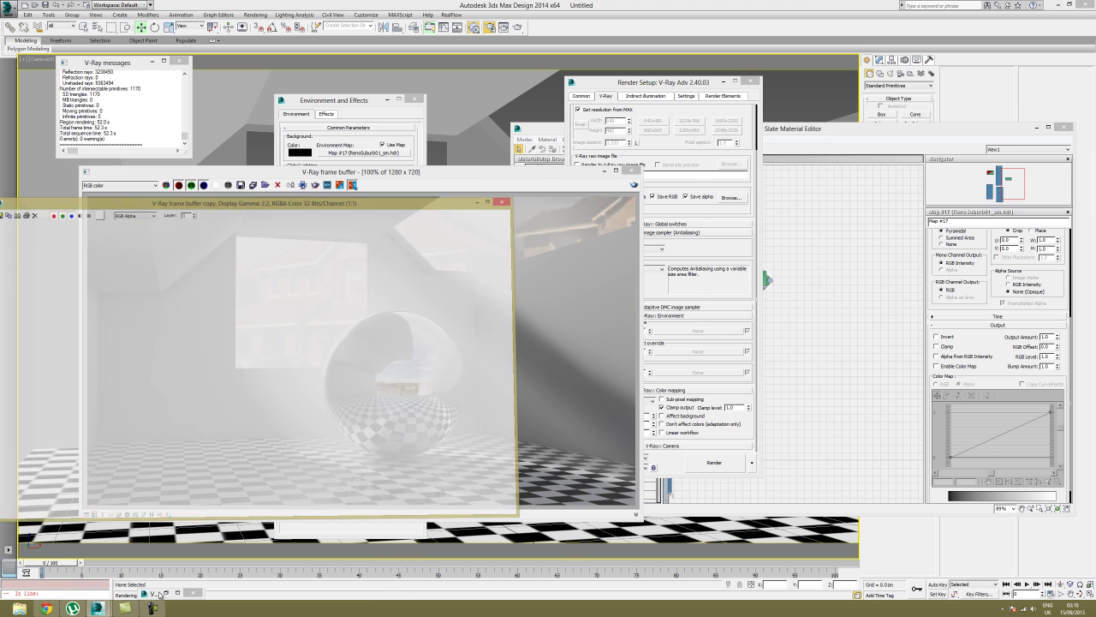
{"action": "left_click", "coordinate": [166, 593]}
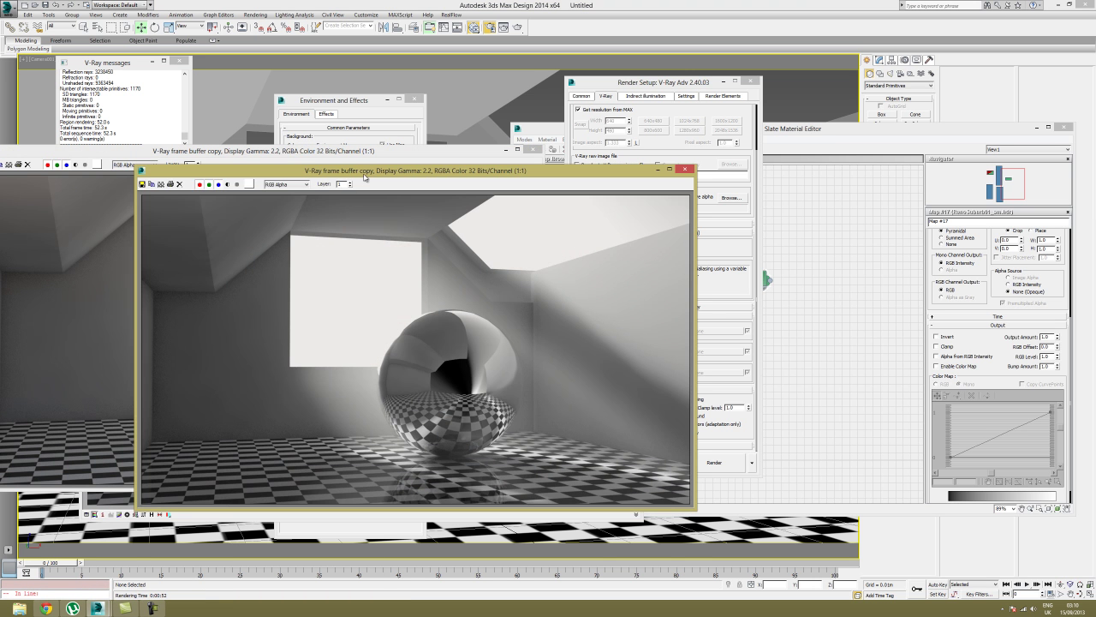
{"action": "left_click_drag", "start_coordinate": [365, 177], "coordinate": [724, 192]}
{"action": "left_click", "coordinate": [517, 149]}
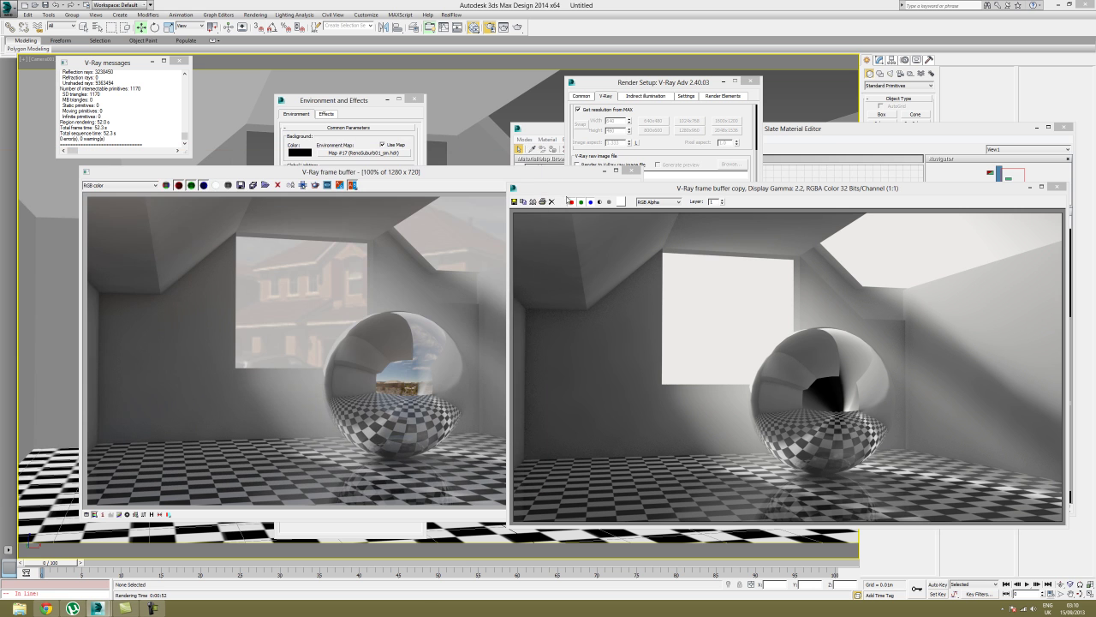
{"action": "left_click_drag", "start_coordinate": [532, 187], "coordinate": [605, 176]}
{"action": "left_click_drag", "start_coordinate": [437, 178], "coordinate": [392, 181]}
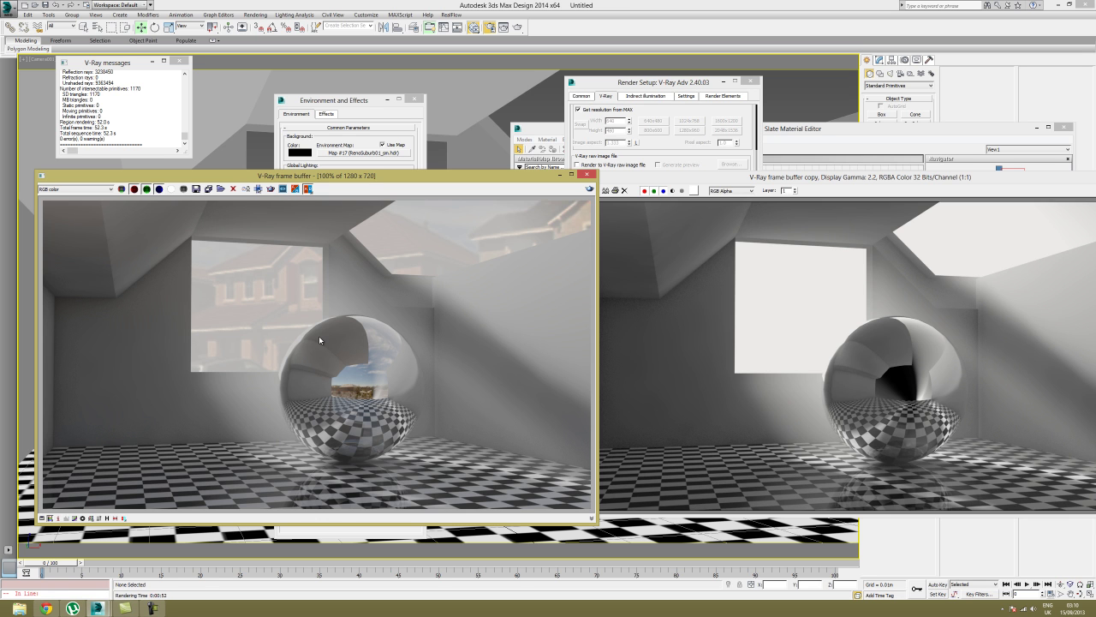
- Close the frame buffer and set the irradiance map preset to High in the indirect illumination settings
{"action": "left_click", "coordinate": [588, 174]}
{"action": "left_click", "coordinate": [620, 142]}
{"action": "left_click", "coordinate": [644, 96]}
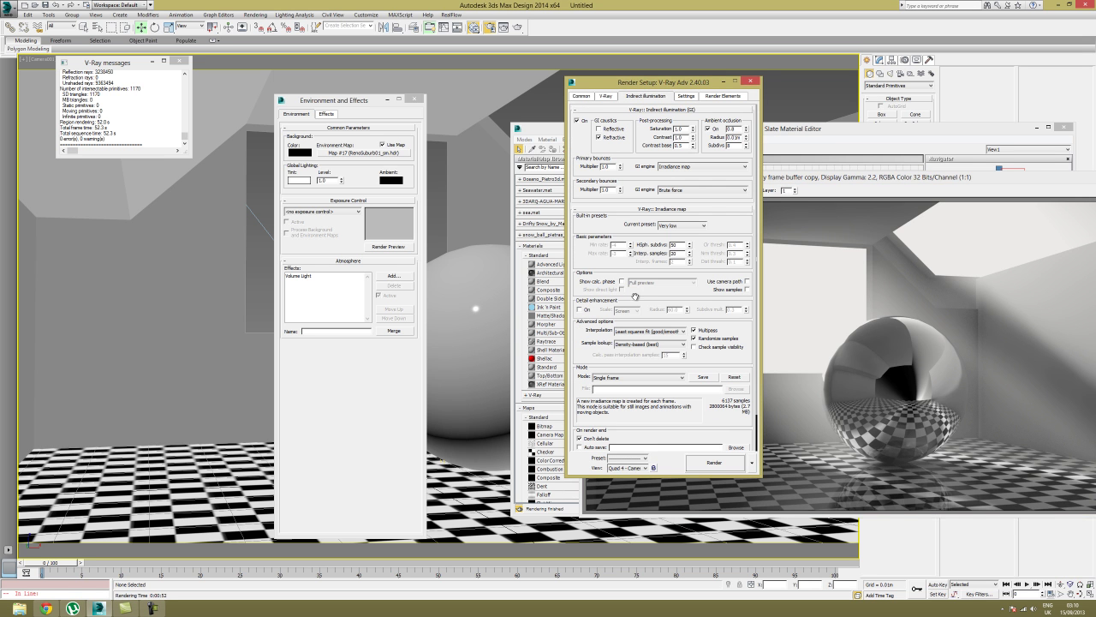
{"action": "left_click", "coordinate": [682, 225]}
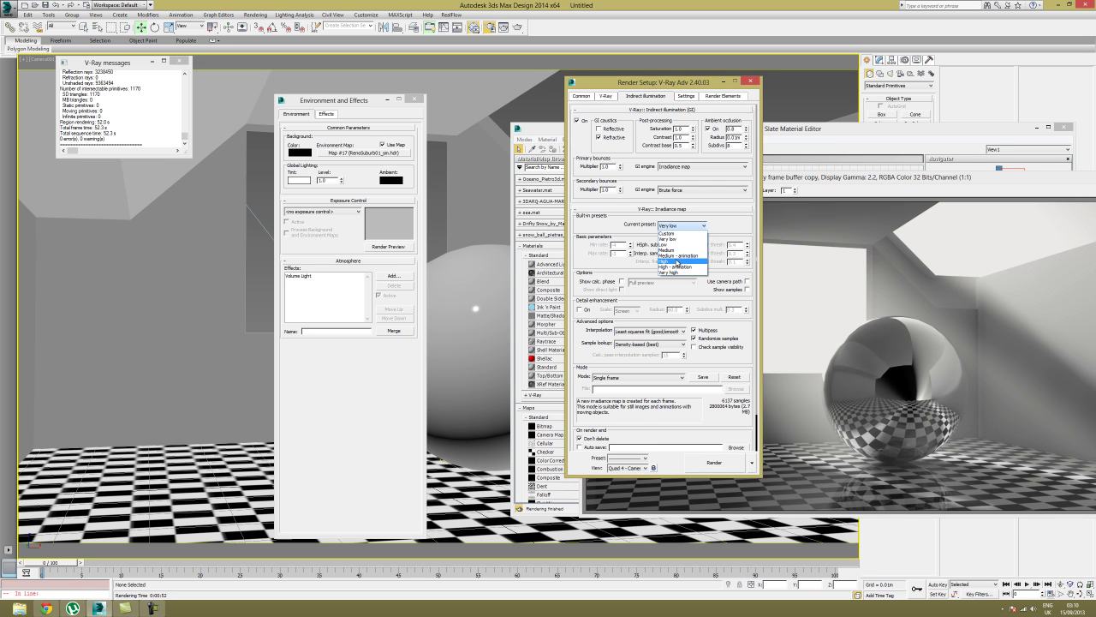
{"action": "left_click", "coordinate": [676, 262]}
{"action": "left_click_drag", "start_coordinate": [625, 268], "coordinate": [600, 249]}
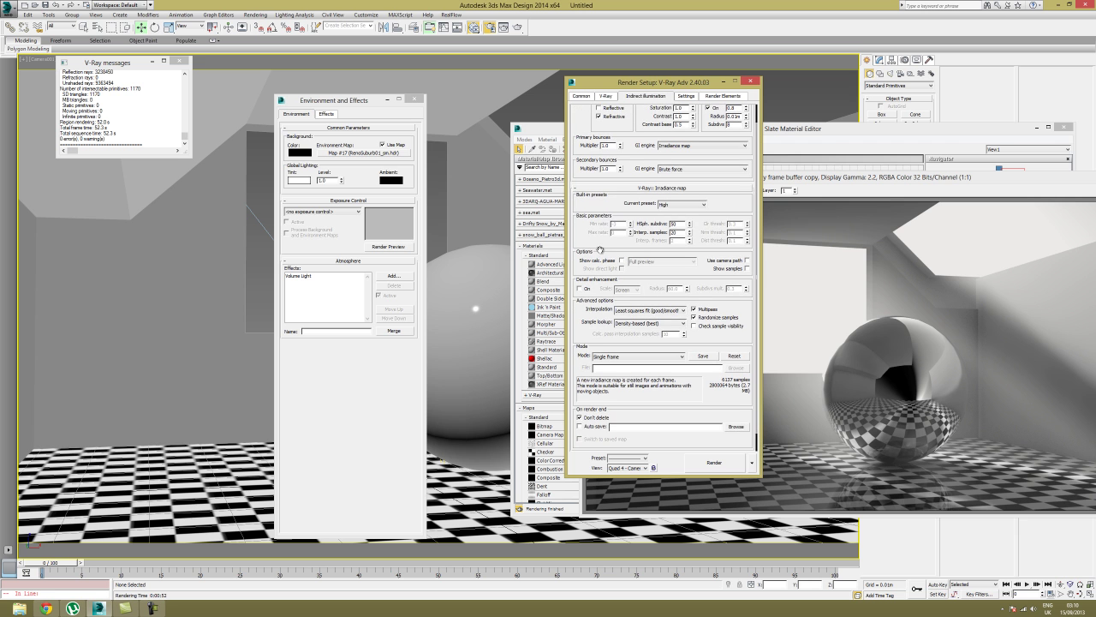
- Set the noise size of the Volume Light atmosphere effect to 95
{"action": "key", "text": "8"}
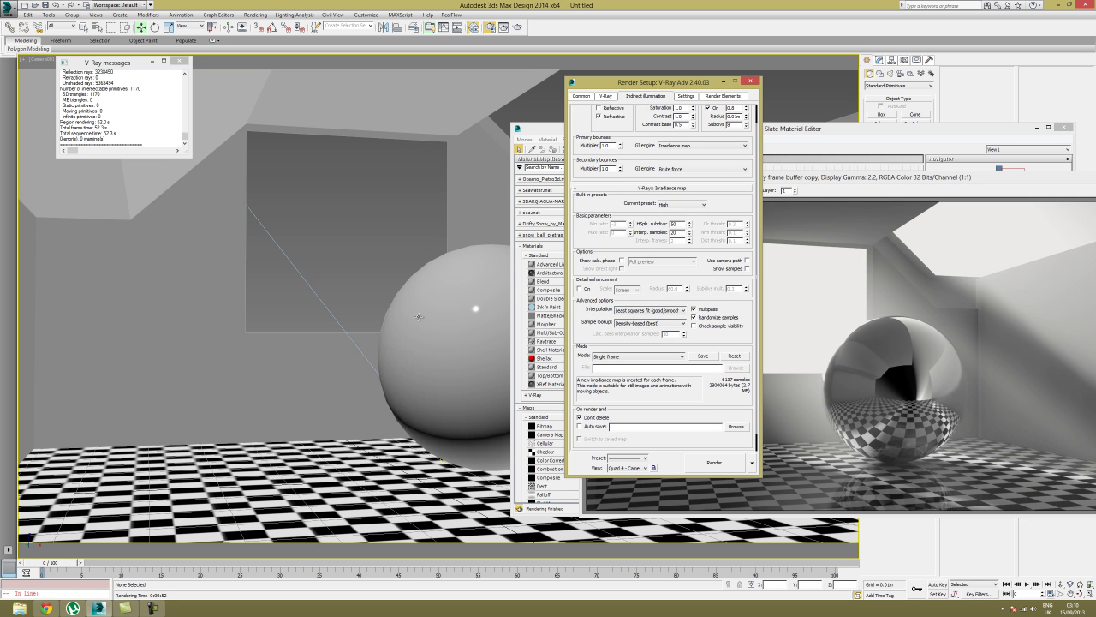
{"action": "key", "text": "8"}
{"action": "left_click_drag", "start_coordinate": [308, 444], "coordinate": [320, 408]}
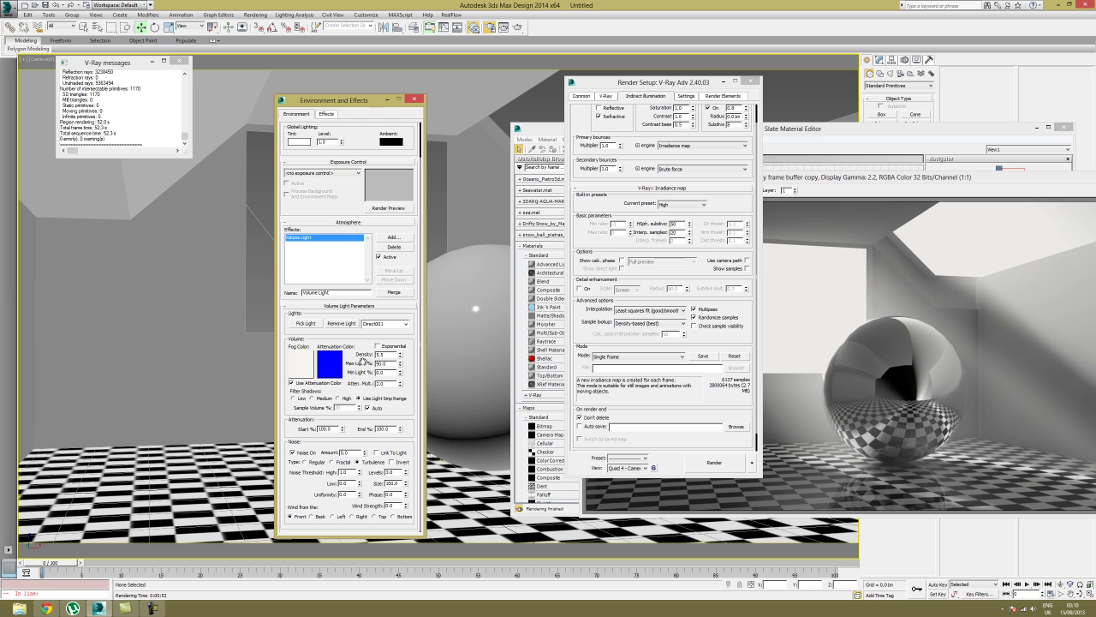
{"action": "left_click_drag", "start_coordinate": [387, 354], "coordinate": [364, 355]}
{"action": "left_click_drag", "start_coordinate": [395, 483], "coordinate": [370, 482]}
{"action": "type", "text": "95"}
{"action": "key", "text": "Return"}
- Render the scene with the updated settings and move the frame buffer clear of the rendering progress dialog
{"action": "left_click", "coordinate": [518, 26]}
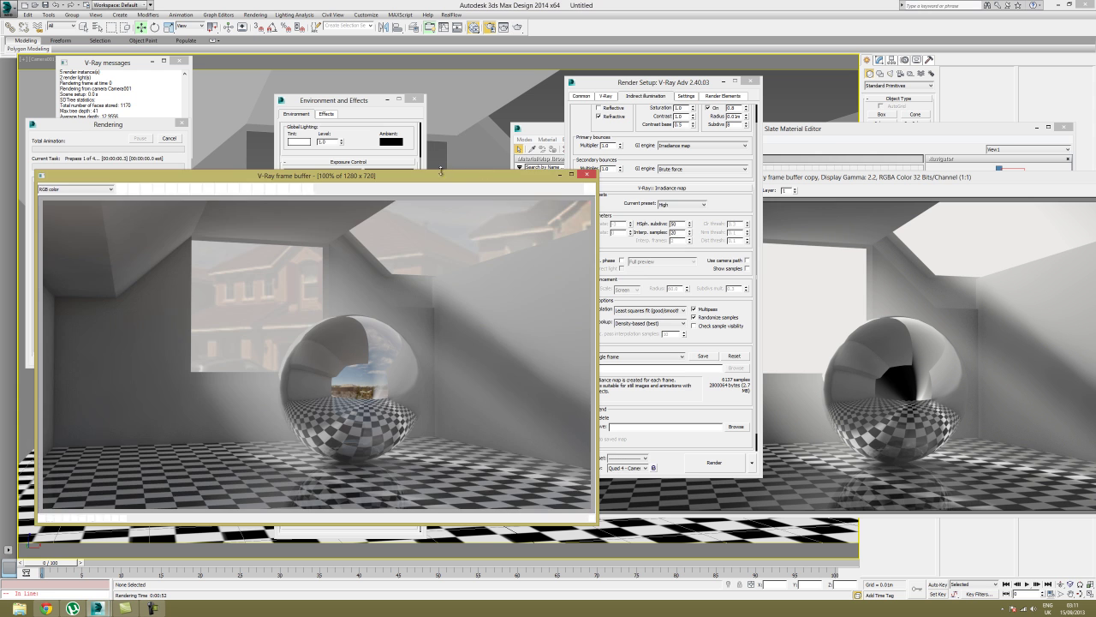
{"action": "left_click_drag", "start_coordinate": [441, 177], "coordinate": [580, 142]}
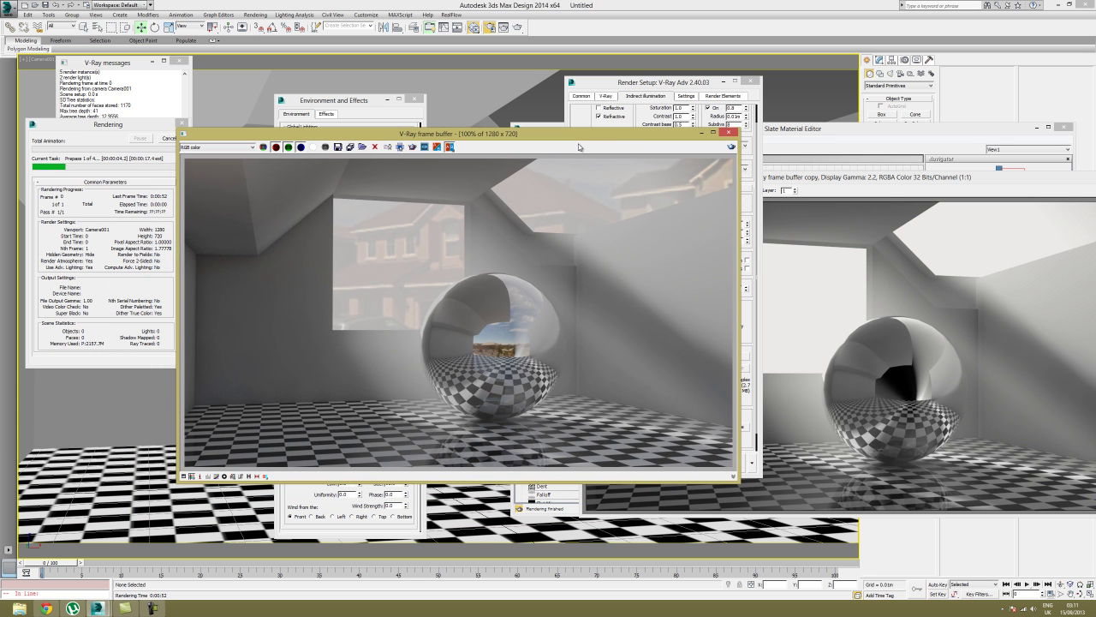
{"action": "left_click_drag", "start_coordinate": [330, 134], "coordinate": [377, 130]}
- Examine the VRayZDepth channel, return to RGB color and check the image with the sRGB display on and off
{"action": "left_click", "coordinate": [283, 146]}
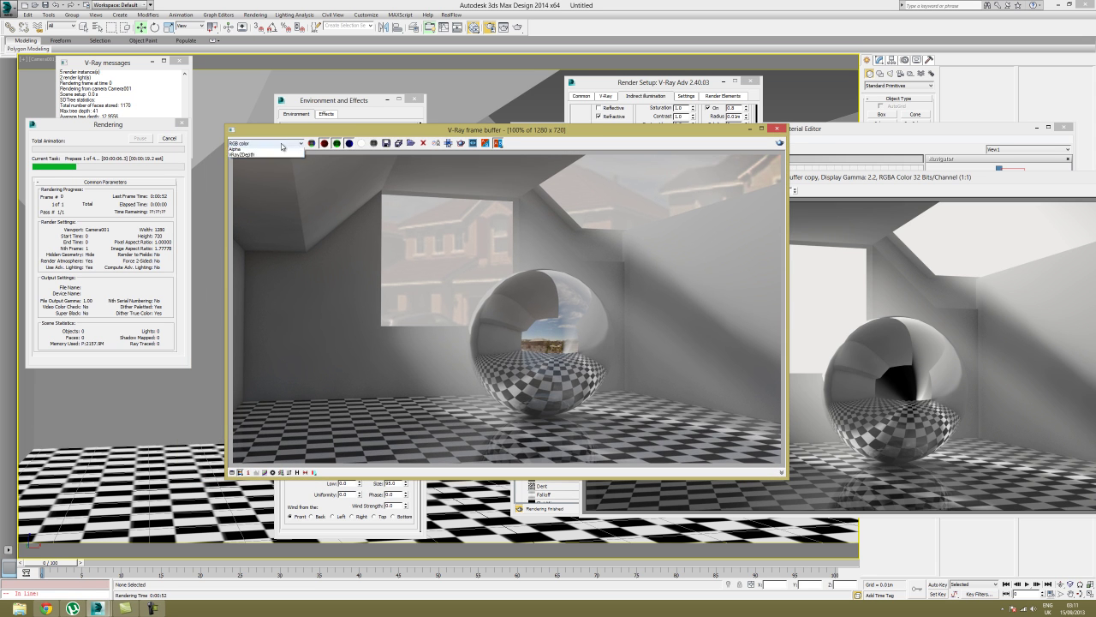
{"action": "left_click", "coordinate": [278, 163]}
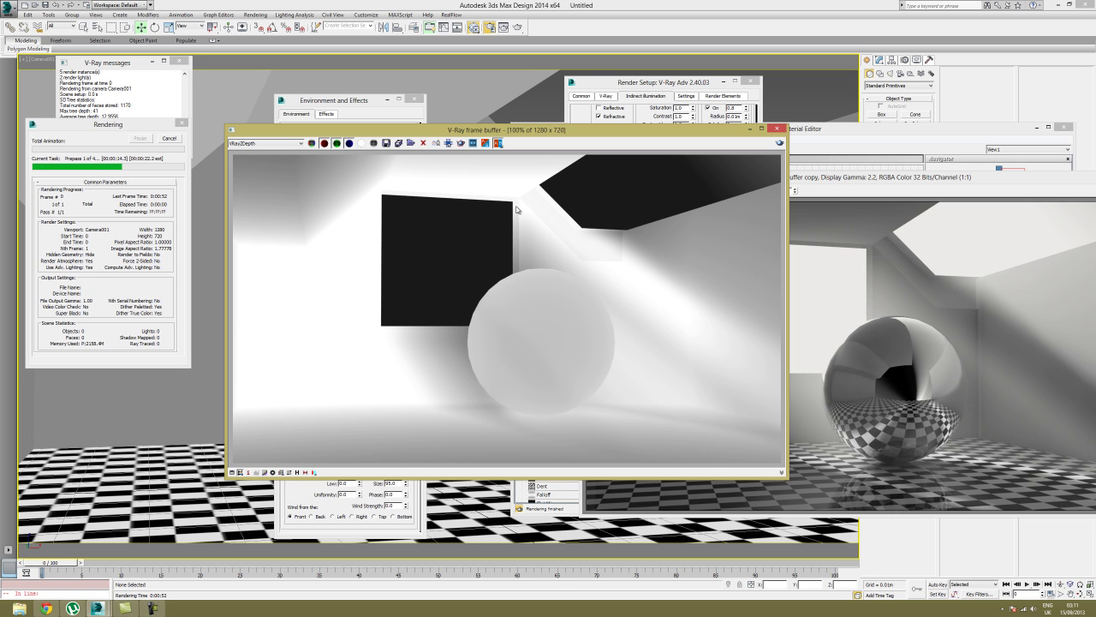
{"action": "left_click", "coordinate": [281, 144]}
{"action": "left_click", "coordinate": [285, 155]}
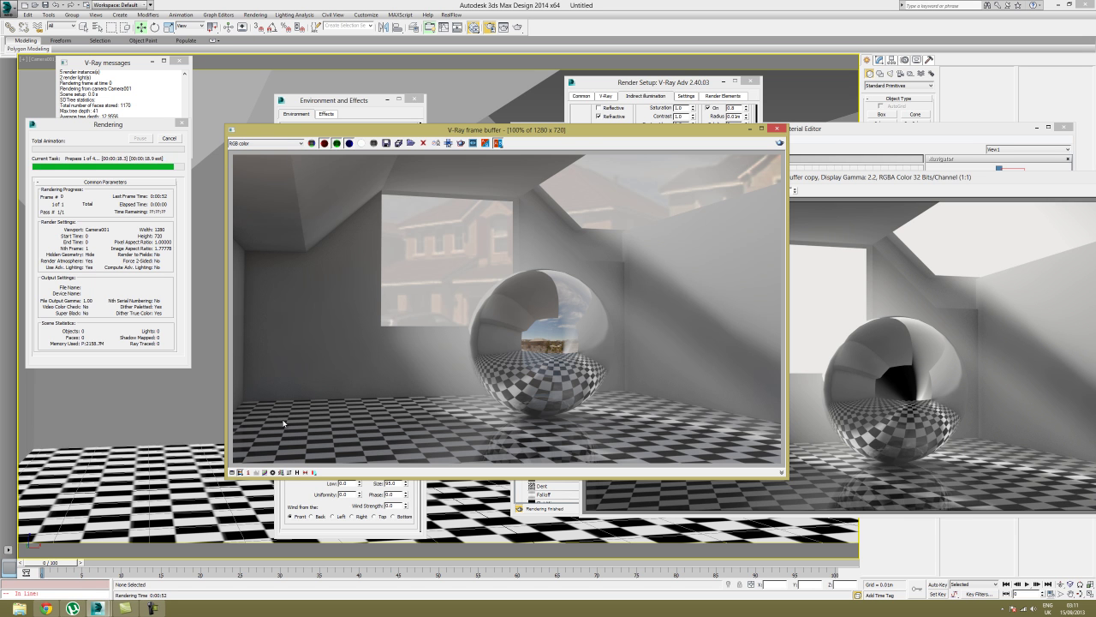
{"action": "left_click", "coordinate": [281, 472]}
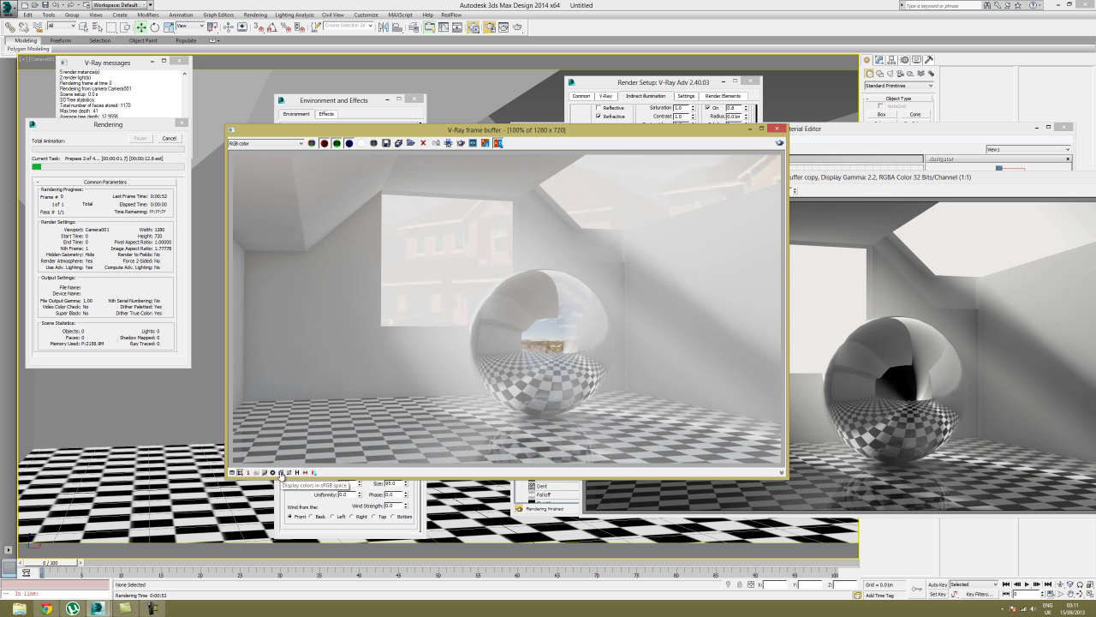
{"action": "left_click", "coordinate": [281, 472]}
- Minimize the remaining copy, enlarge the frame buffer window and examine the sphere at 200% zoom
{"action": "left_click_drag", "start_coordinate": [856, 176], "coordinate": [568, 96]}
{"action": "left_click", "coordinate": [944, 139]}
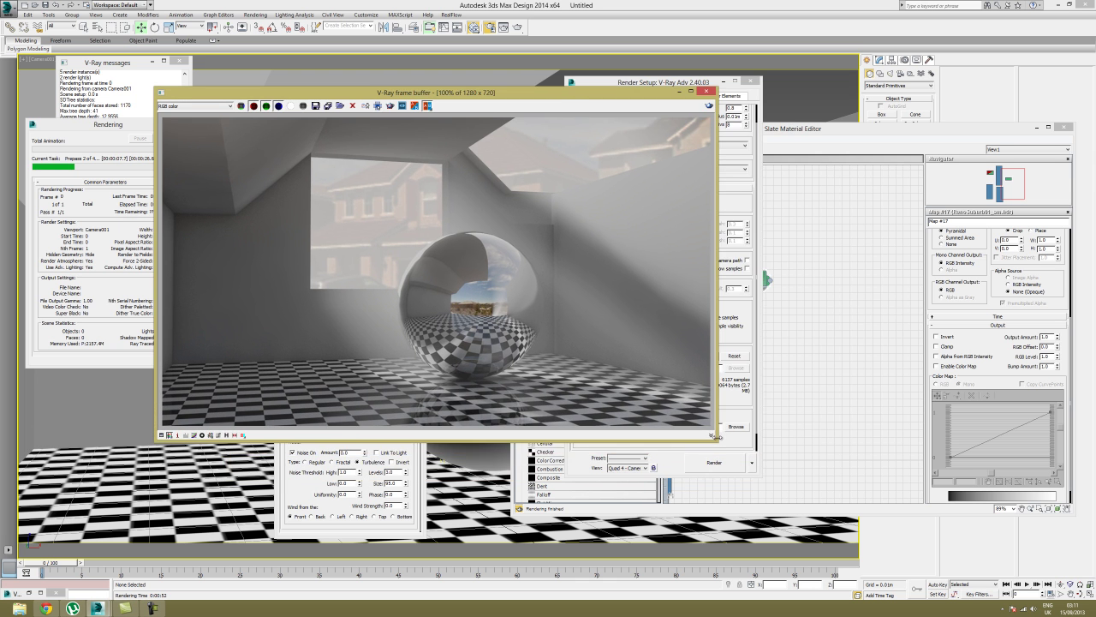
{"action": "left_click_drag", "start_coordinate": [734, 447], "coordinate": [992, 543]}
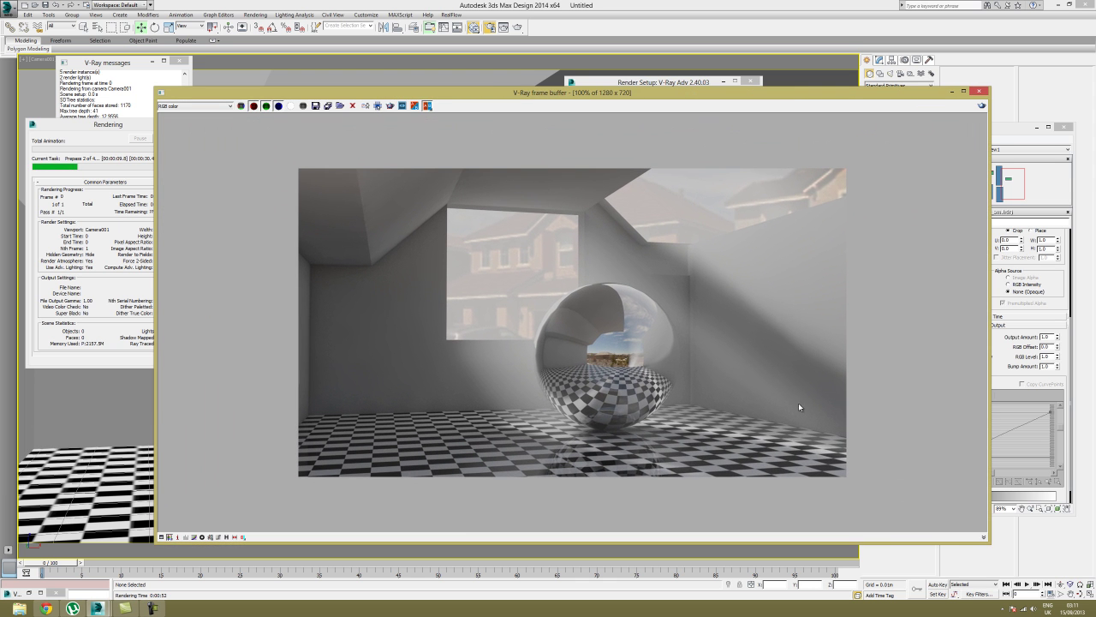
{"action": "scroll", "coordinate": [863, 409], "scroll_direction": "up", "scroll_amount": 1}
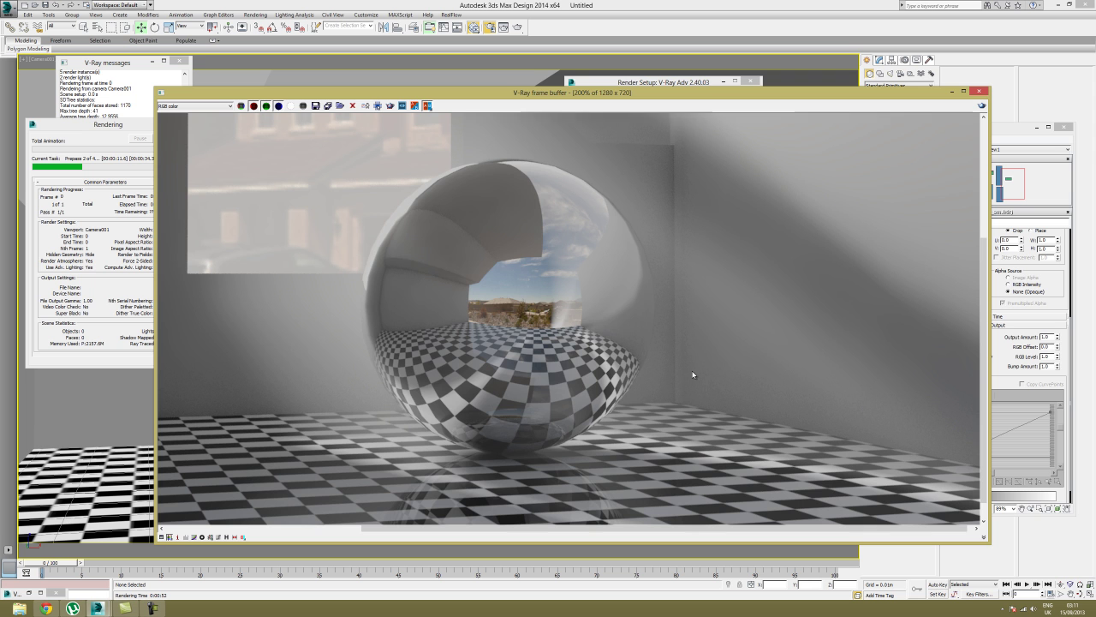
{"action": "scroll", "coordinate": [489, 397], "scroll_direction": "down", "scroll_amount": 1}
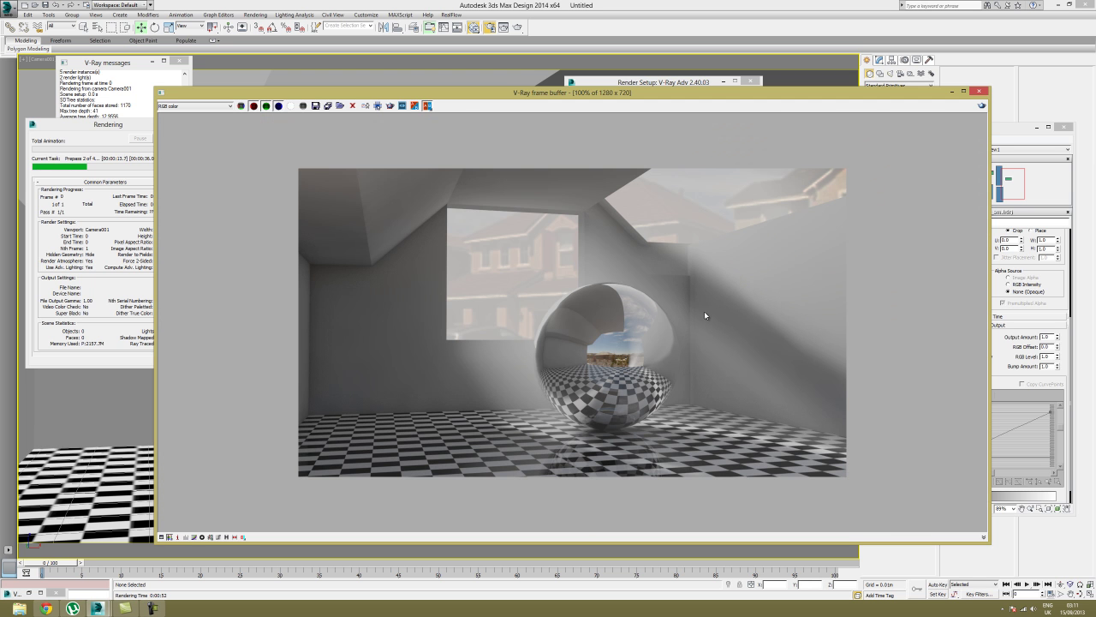
- Reposition the enlarged frame buffer so the rendering progress dialog stays uncovered
{"action": "left_click_drag", "start_coordinate": [392, 96], "coordinate": [450, 75]}
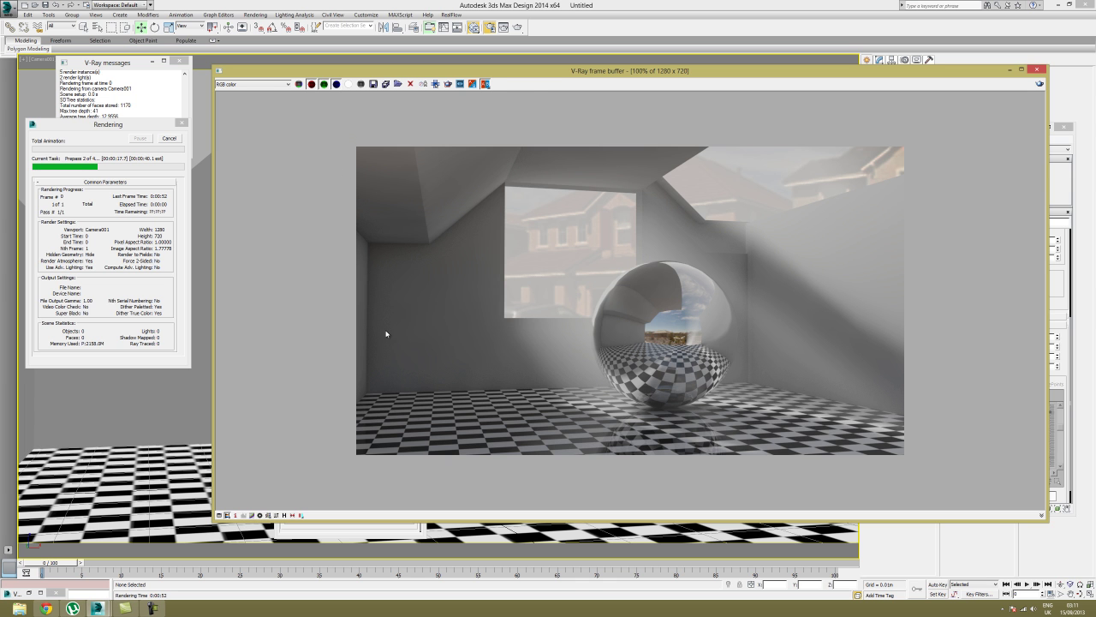
{"action": "left_click_drag", "start_coordinate": [535, 71], "coordinate": [543, 353]}
{"action": "left_click_drag", "start_coordinate": [611, 353], "coordinate": [588, 65]}
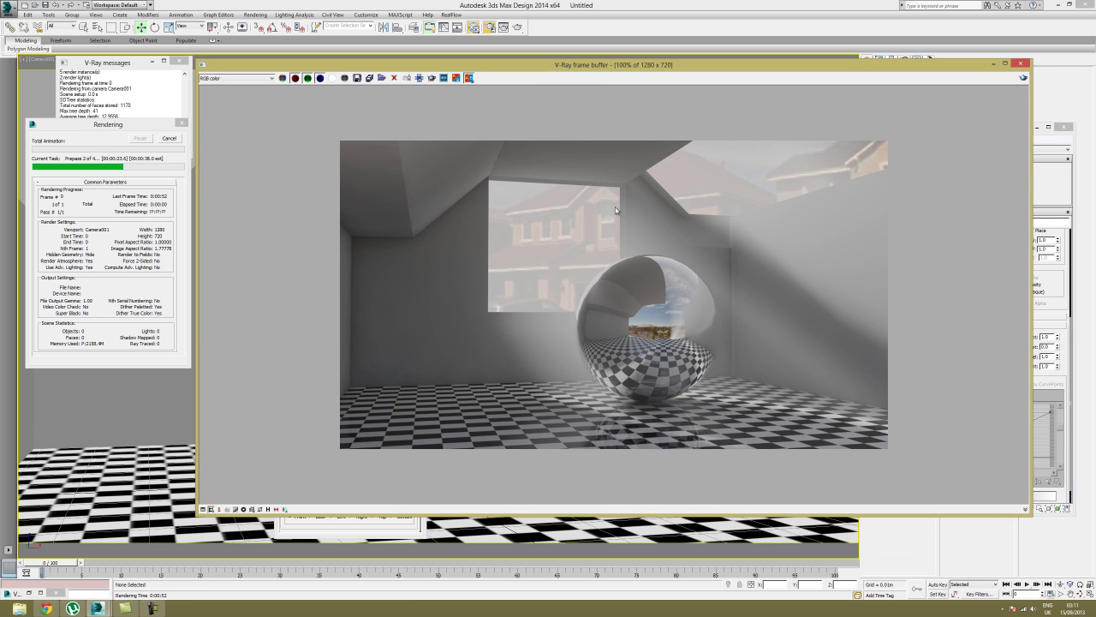
{"action": "left_click_drag", "start_coordinate": [442, 67], "coordinate": [441, 64]}
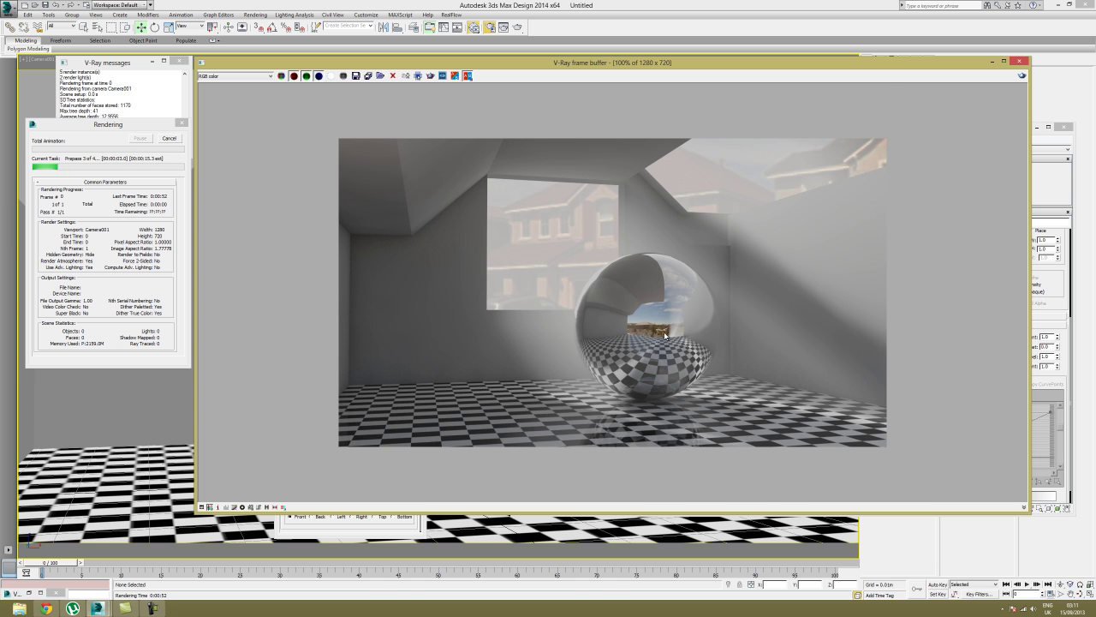
- Examine the sphere's reflections and the checkered floor in the frame buffer at up to 1600% zoom
{"action": "scroll", "coordinate": [575, 346], "scroll_direction": "up", "scroll_amount": 4}
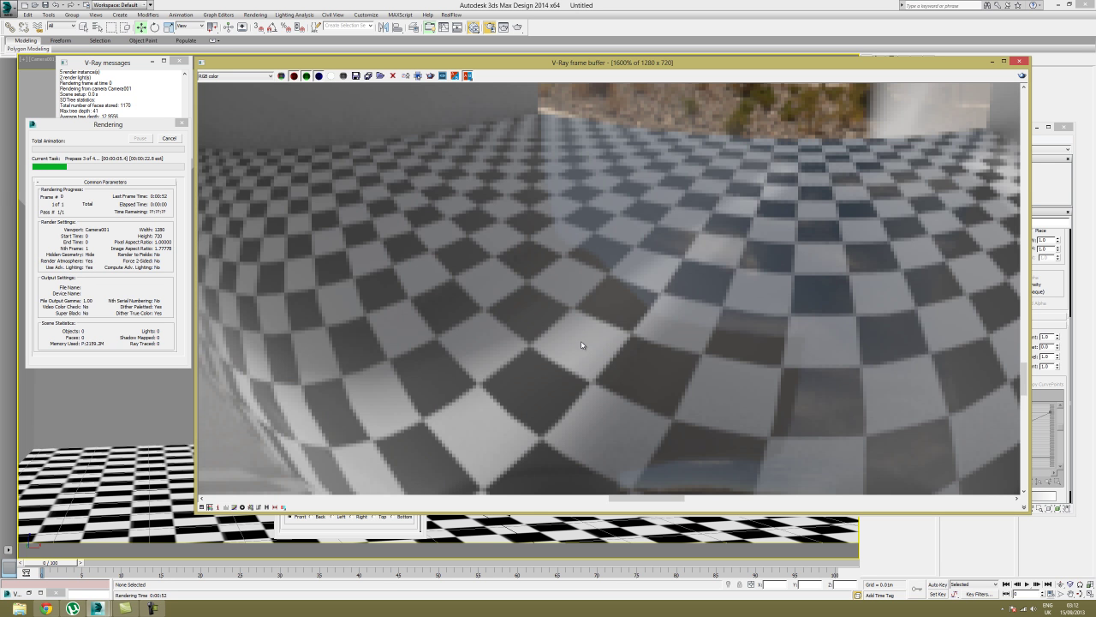
{"action": "scroll", "coordinate": [581, 347], "scroll_direction": "down", "scroll_amount": 4}
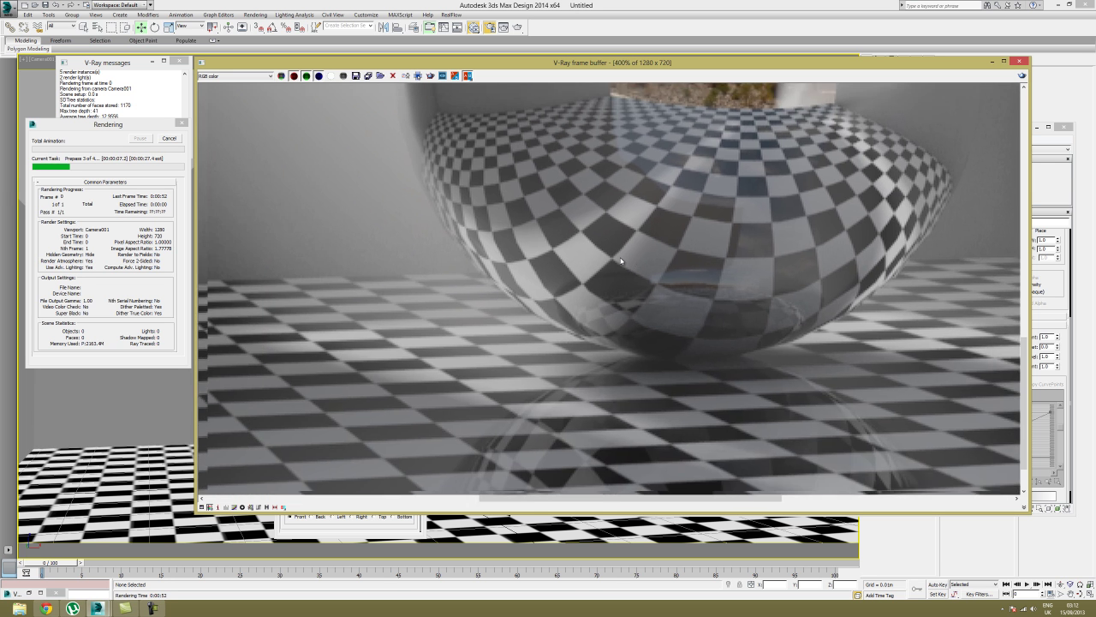
{"action": "middle_click_drag", "start_coordinate": [620, 258], "coordinate": [564, 301]}
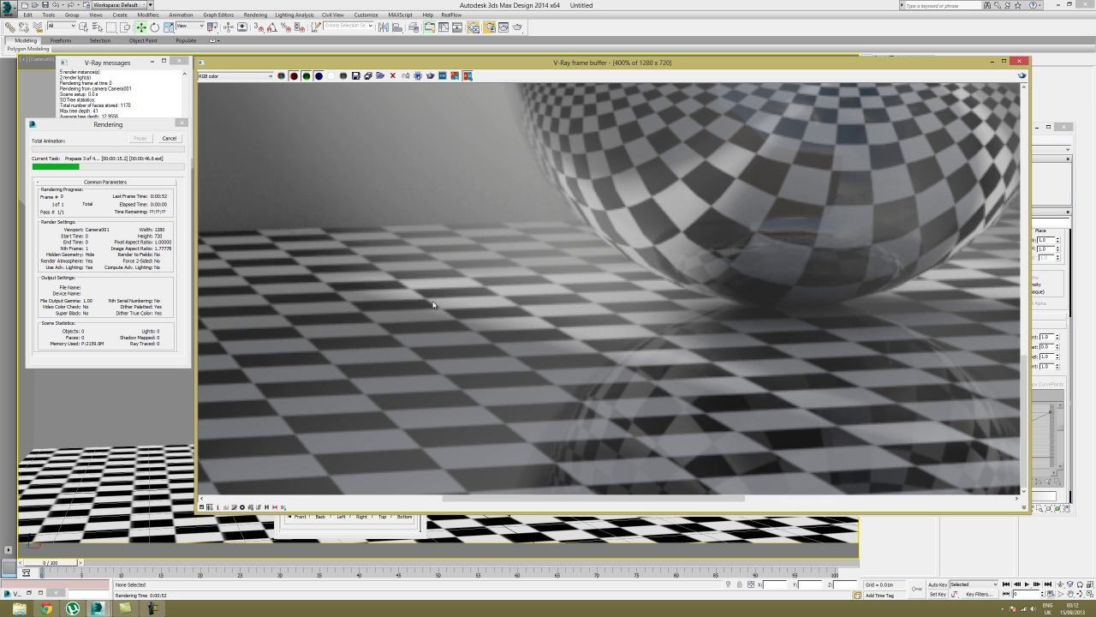
{"action": "scroll", "coordinate": [628, 340], "scroll_direction": "down", "scroll_amount": 1}
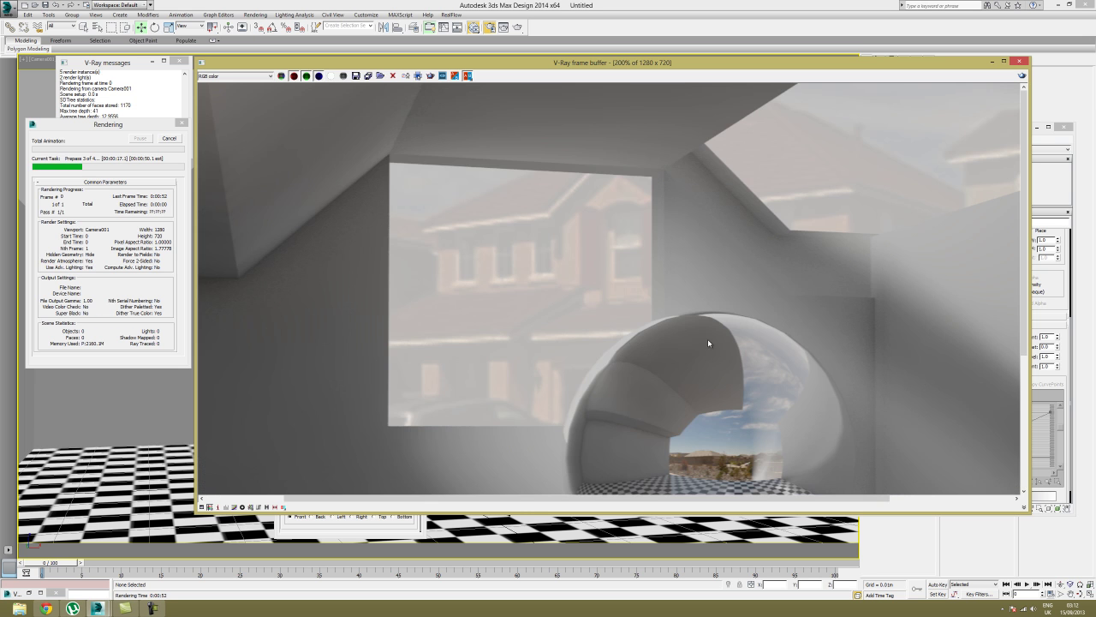
{"action": "scroll", "coordinate": [708, 343], "scroll_direction": "down", "scroll_amount": 3}
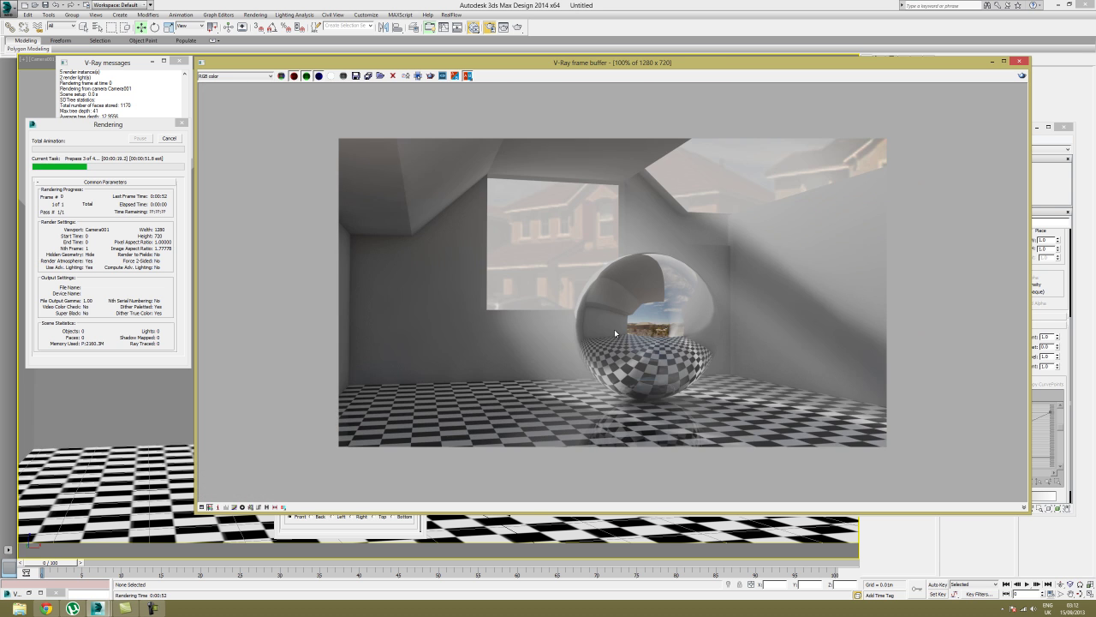
{"action": "scroll", "coordinate": [614, 332], "scroll_direction": "up", "scroll_amount": 3}
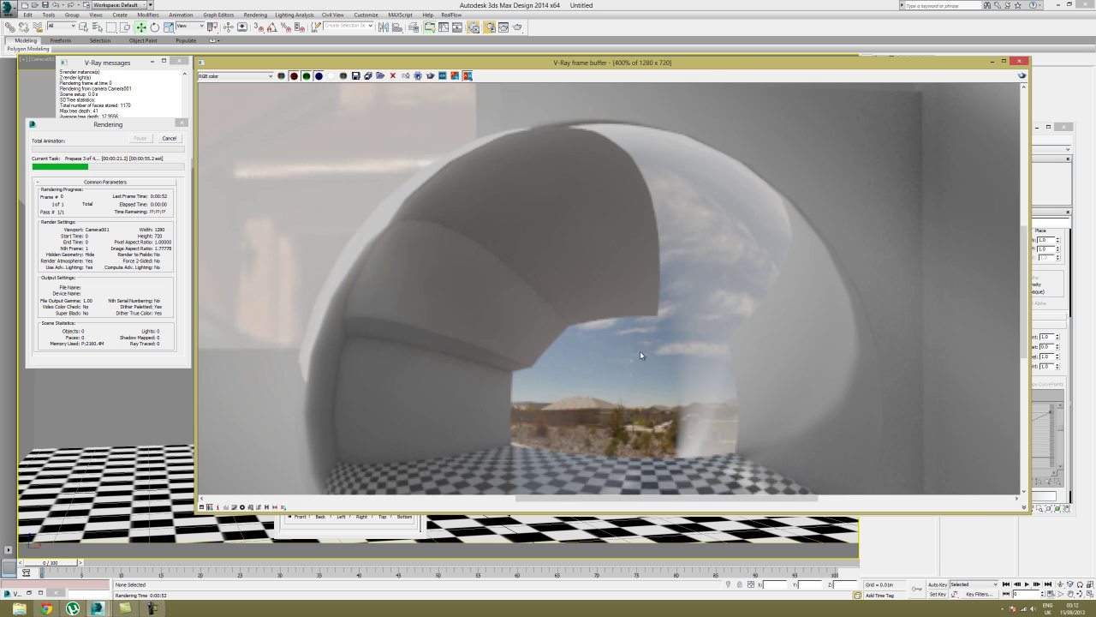
{"action": "middle_click_drag", "start_coordinate": [640, 350], "coordinate": [619, 326]}
{"action": "scroll", "coordinate": [595, 398], "scroll_direction": "down", "scroll_amount": 2}
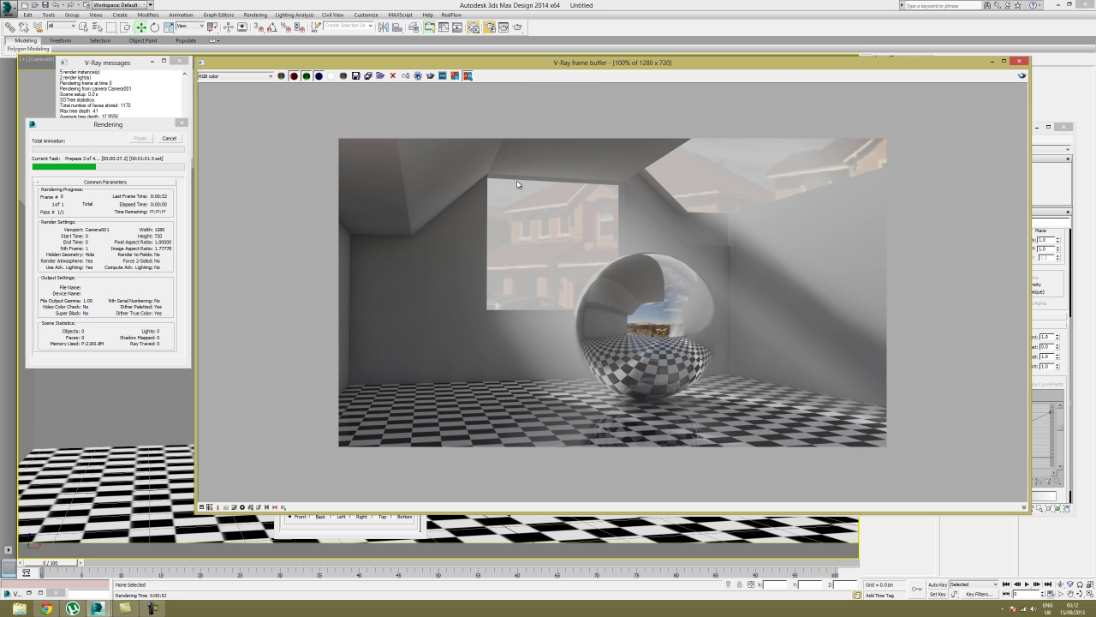
- View the Alpha channel of the render and return to RGB color
{"action": "left_click", "coordinate": [229, 77]}
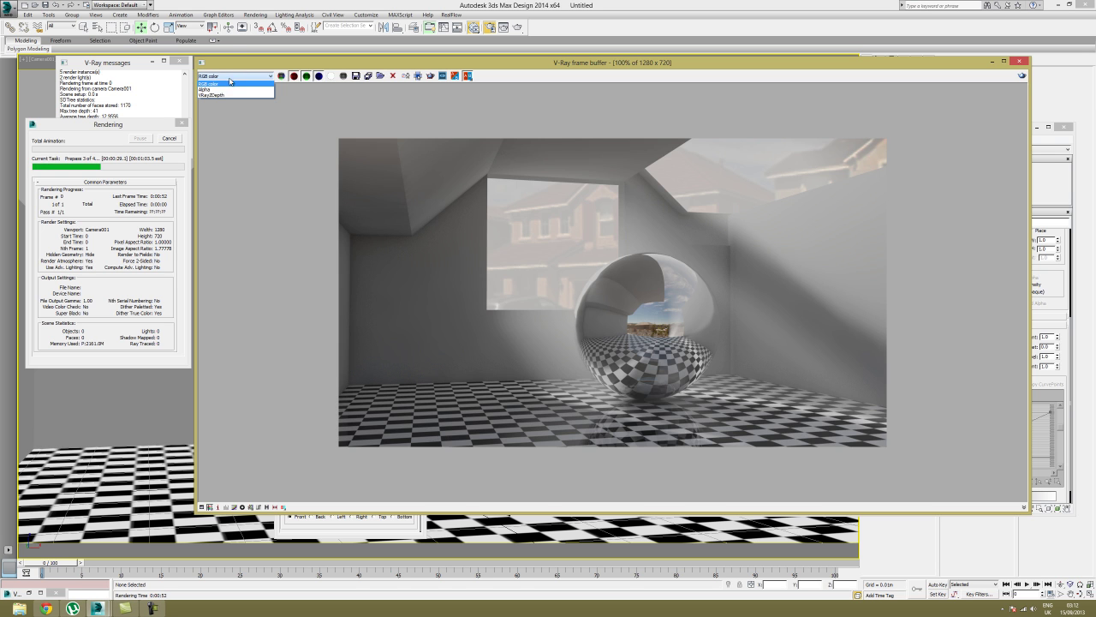
{"action": "left_click", "coordinate": [227, 89]}
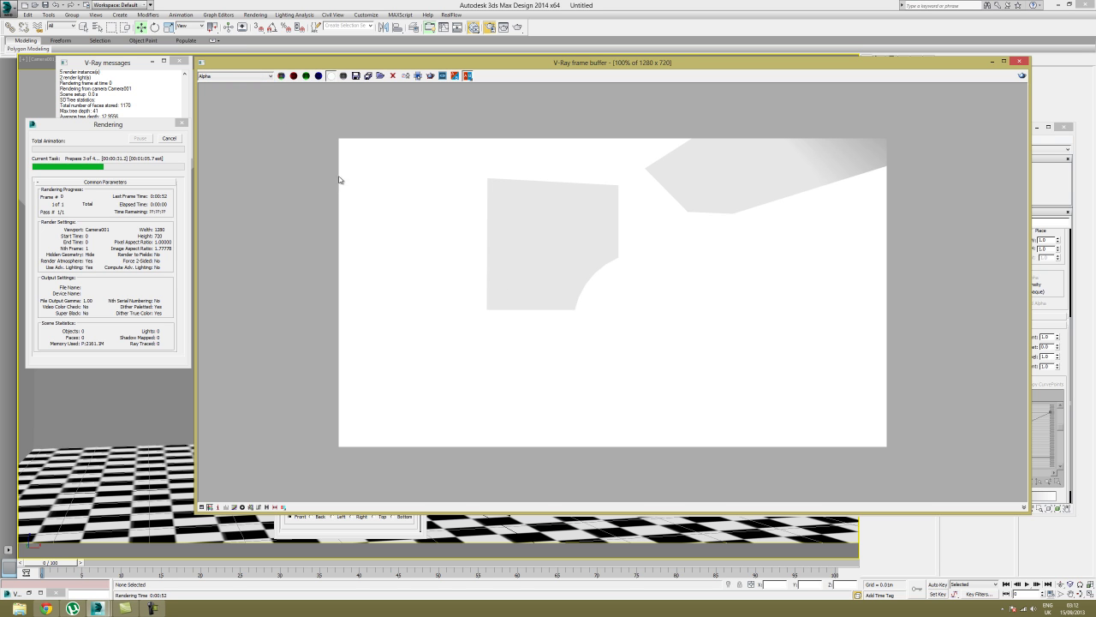
{"action": "left_click", "coordinate": [224, 76]}
{"action": "left_click", "coordinate": [227, 83]}
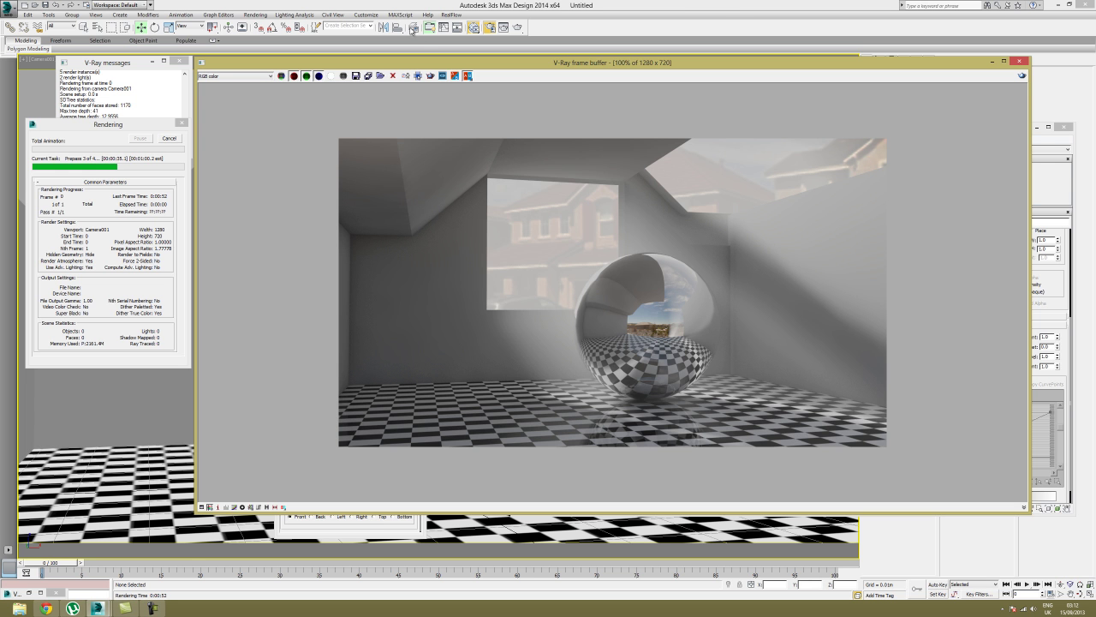
- Move the frame buffer aside to review the Volume Light and Indirect illumination settings, and bring it back over them
{"action": "left_click_drag", "start_coordinate": [467, 62], "coordinate": [632, 384]}
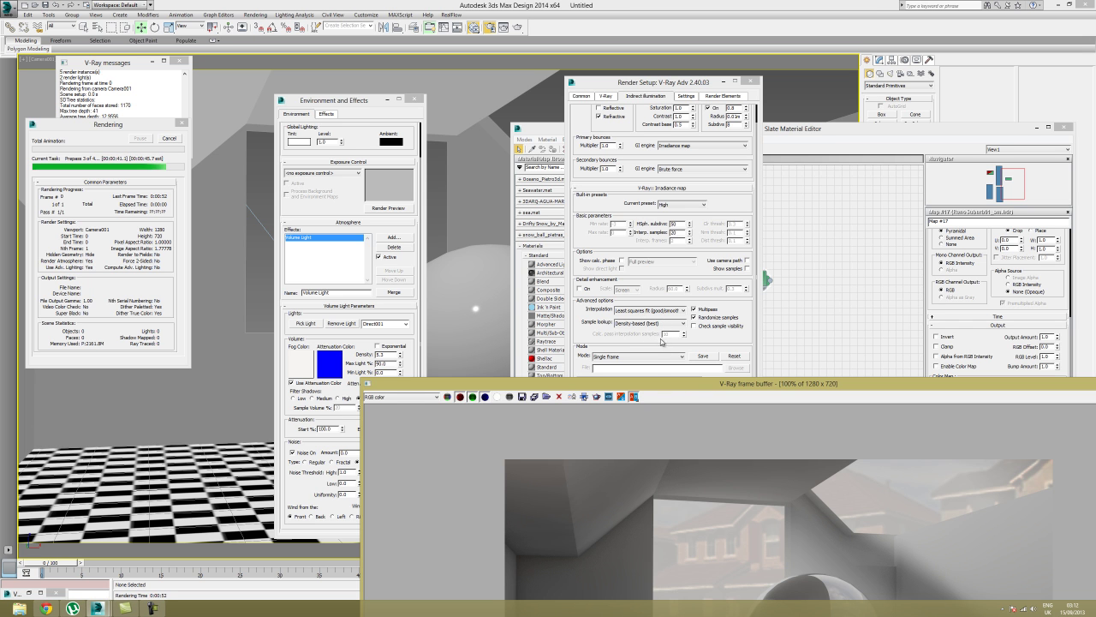
{"action": "left_click_drag", "start_coordinate": [675, 384], "coordinate": [444, 209]}
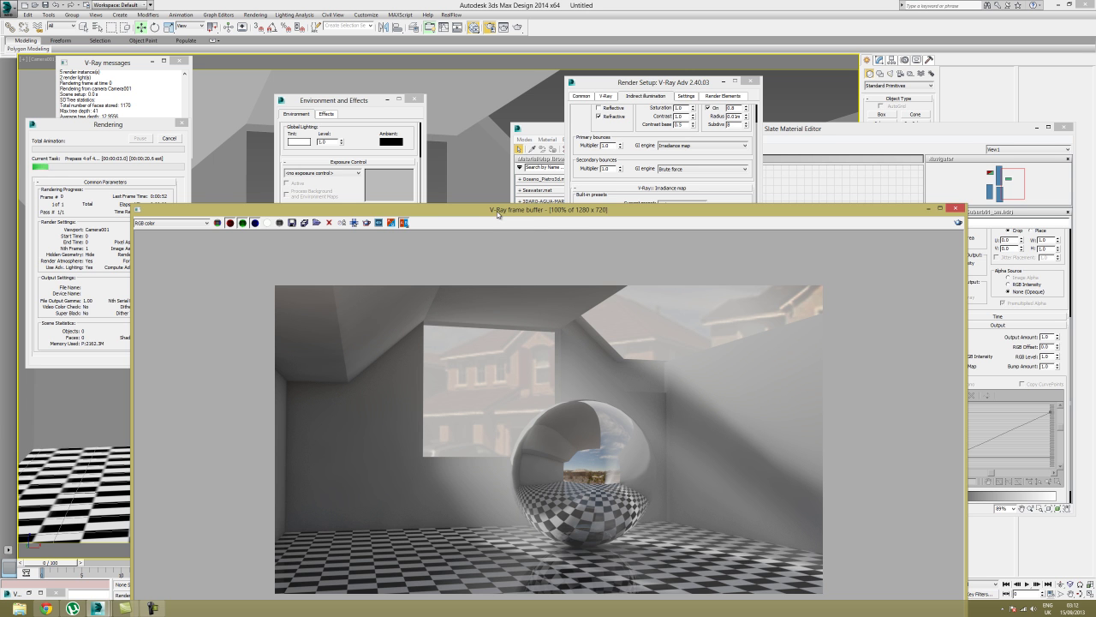
{"action": "left_click_drag", "start_coordinate": [558, 211], "coordinate": [579, 116]}
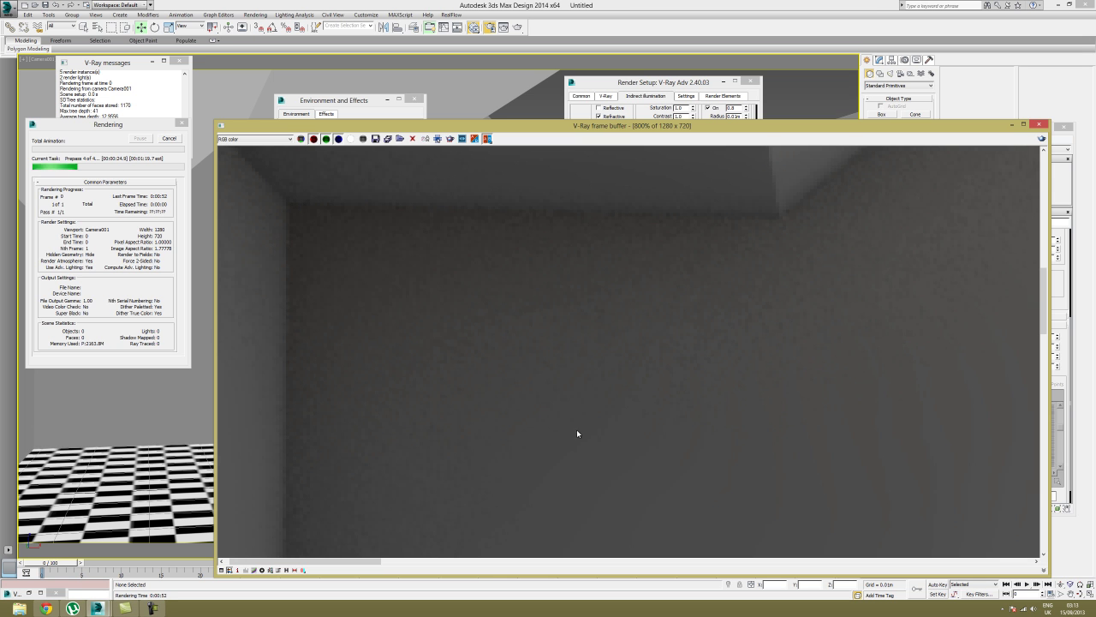
- Examine the walls, room corners, window and sphere in the frame buffer at several zoom levels up to 800%
{"action": "scroll", "coordinate": [276, 213], "scroll_direction": "down", "scroll_amount": 5}
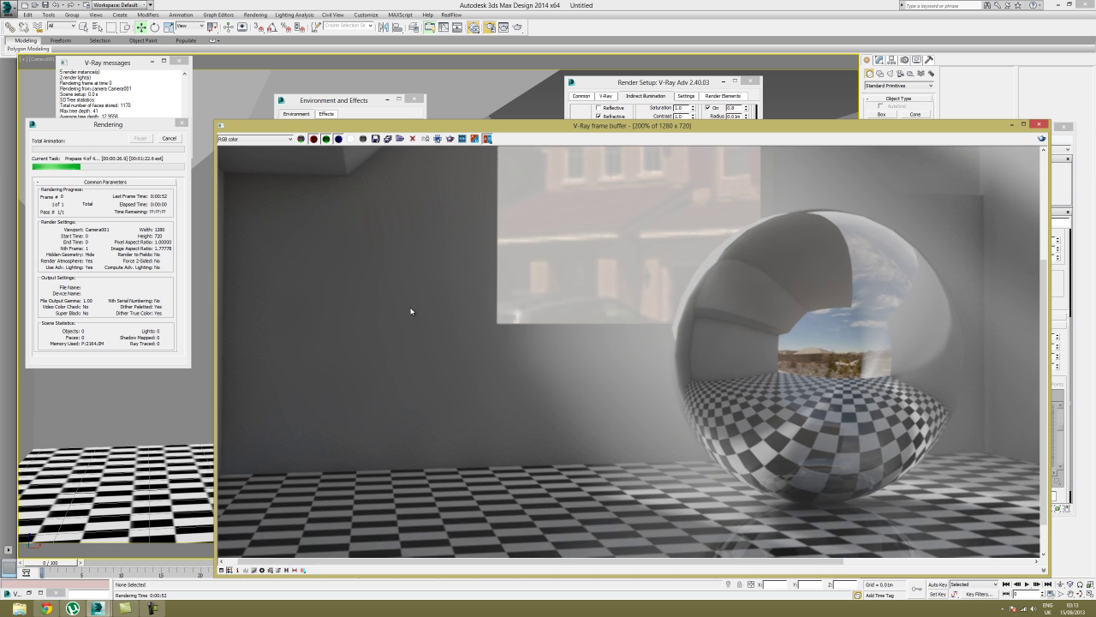
{"action": "scroll", "coordinate": [740, 407], "scroll_direction": "up", "scroll_amount": 5}
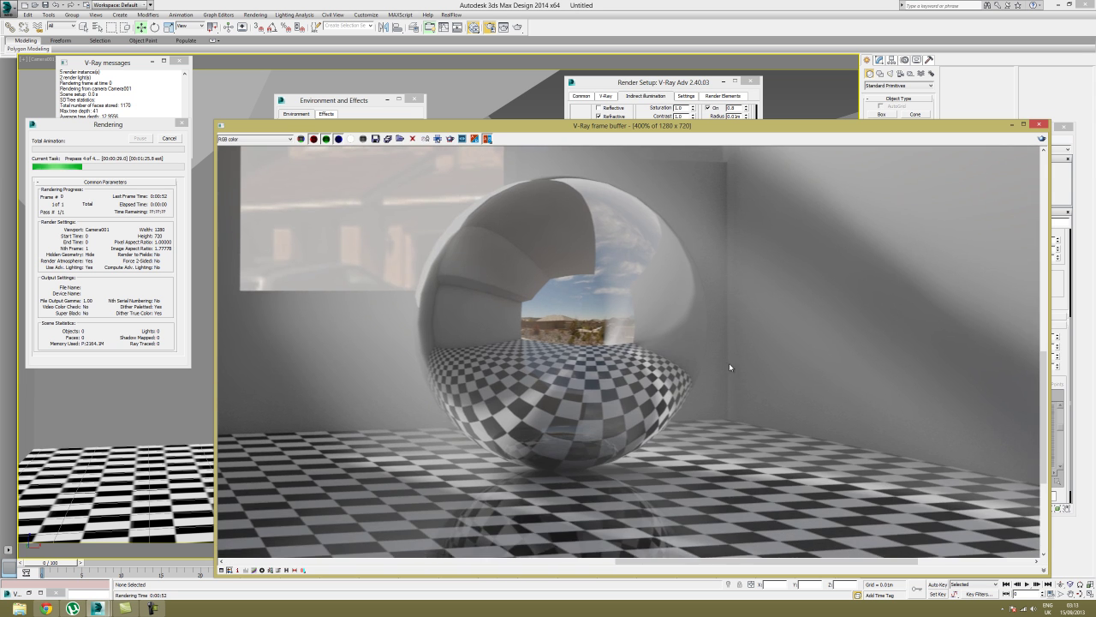
{"action": "scroll", "coordinate": [653, 224], "scroll_direction": "down", "scroll_amount": 3}
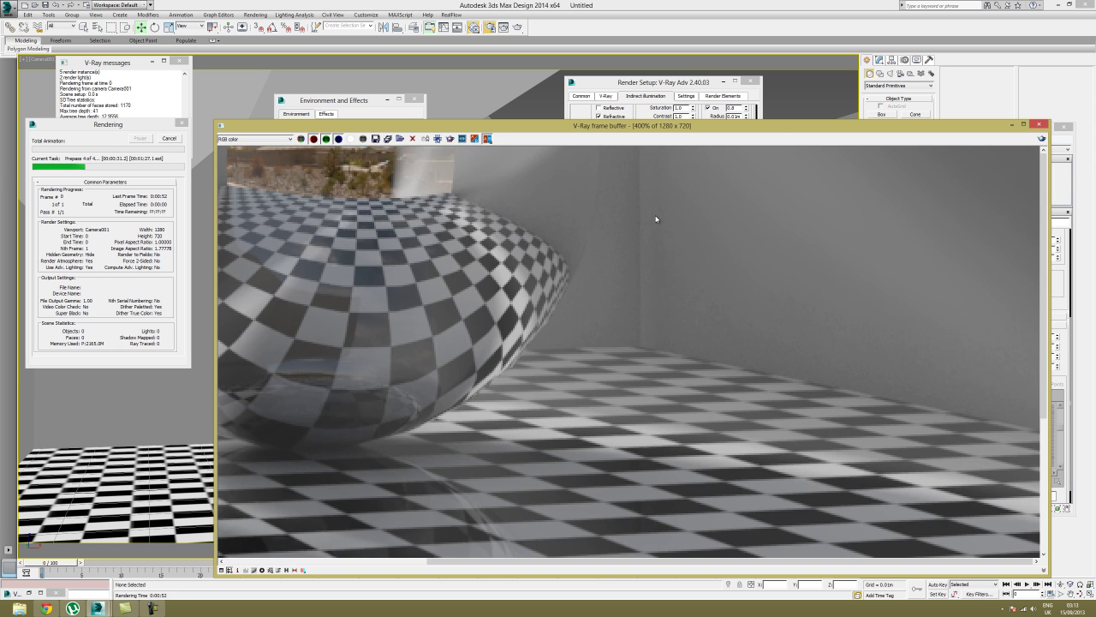
{"action": "scroll", "coordinate": [673, 331], "scroll_direction": "up", "scroll_amount": 2}
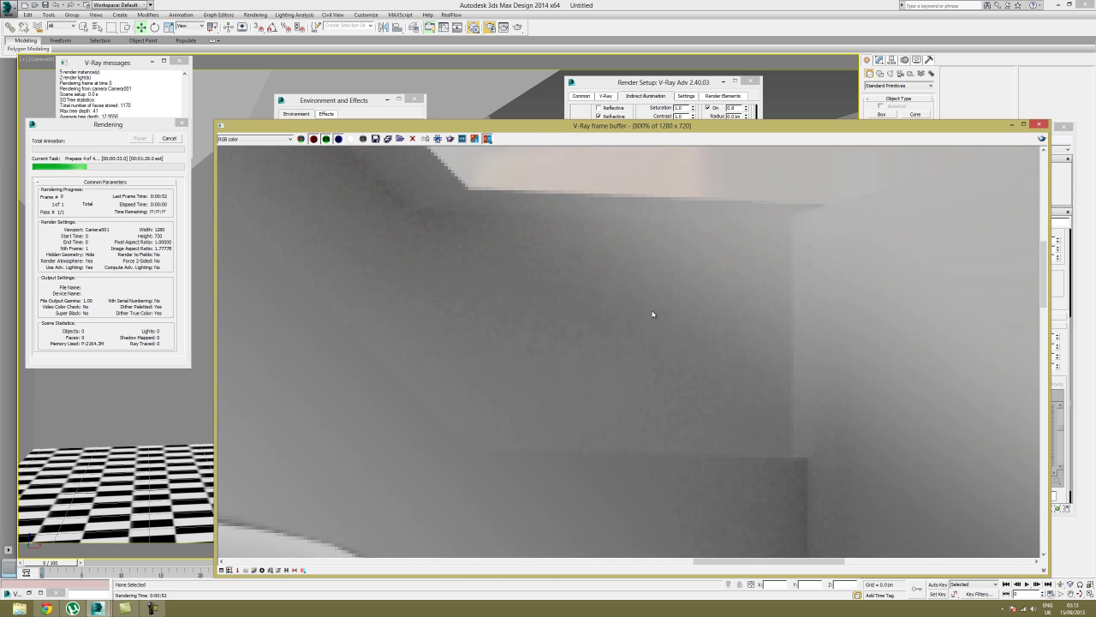
{"action": "scroll", "coordinate": [721, 300], "scroll_direction": "down", "scroll_amount": 2}
{"action": "scroll", "coordinate": [661, 319], "scroll_direction": "down", "scroll_amount": 1}
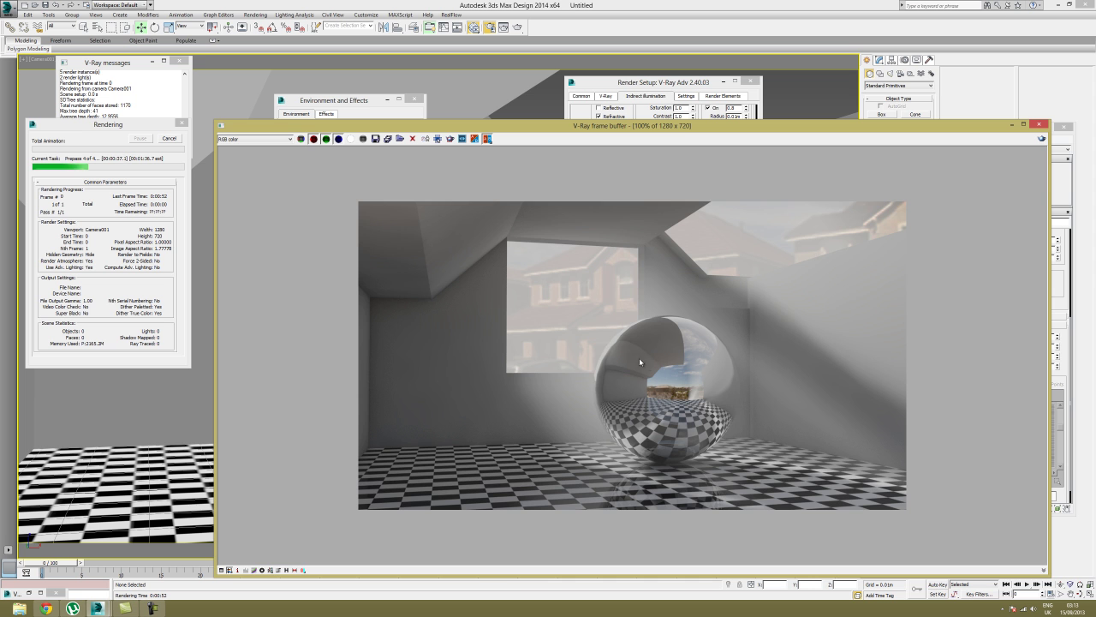
{"action": "scroll", "coordinate": [635, 315], "scroll_direction": "down", "scroll_amount": 1}
{"action": "scroll", "coordinate": [626, 360], "scroll_direction": "up", "scroll_amount": 1}
{"action": "scroll", "coordinate": [745, 399], "scroll_direction": "up", "scroll_amount": 2}
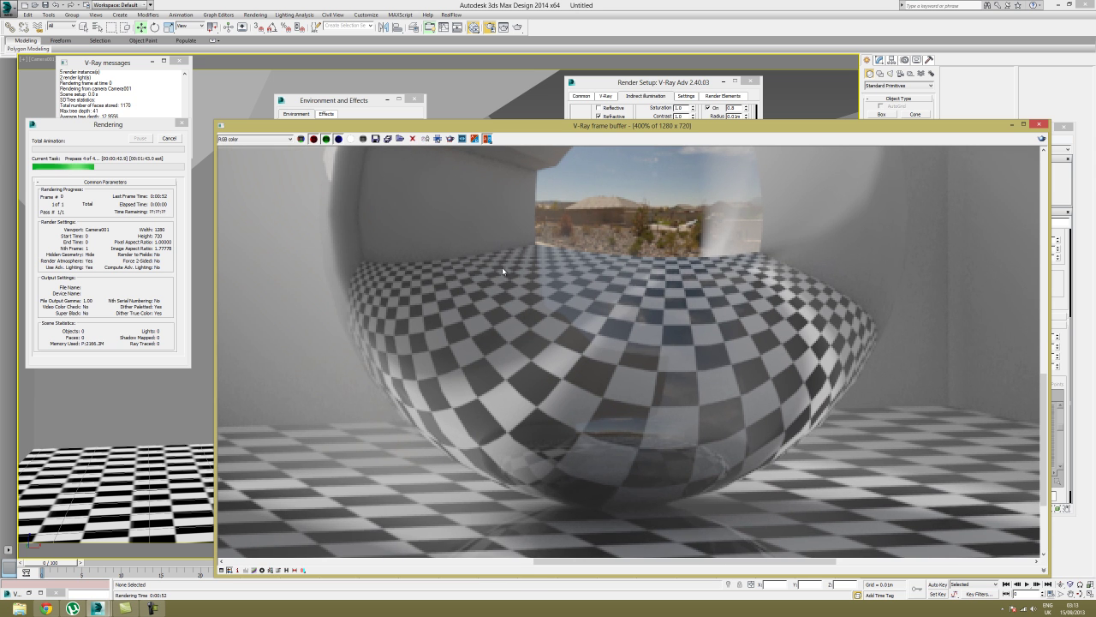
{"action": "scroll", "coordinate": [729, 405], "scroll_direction": "down", "scroll_amount": 1}
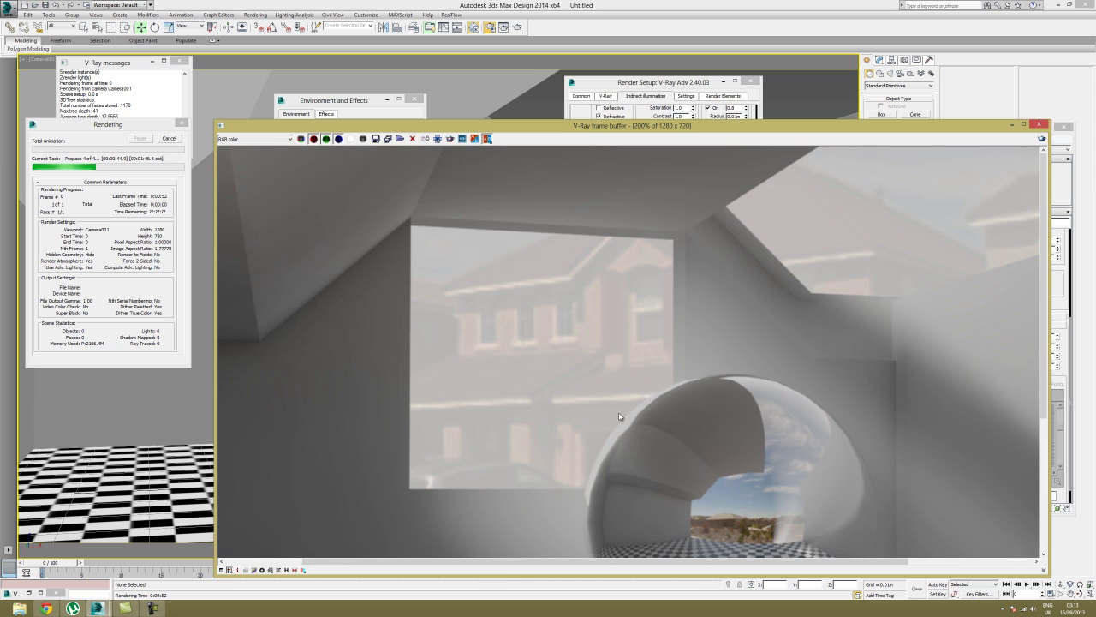
{"action": "scroll", "coordinate": [621, 411], "scroll_direction": "down", "scroll_amount": 1}
{"action": "scroll", "coordinate": [623, 408], "scroll_direction": "up", "scroll_amount": 1}
{"action": "middle_click_drag", "start_coordinate": [640, 395], "coordinate": [673, 346]}
{"action": "scroll", "coordinate": [673, 349], "scroll_direction": "down", "scroll_amount": 2}
{"action": "scroll", "coordinate": [669, 355], "scroll_direction": "up", "scroll_amount": 1}
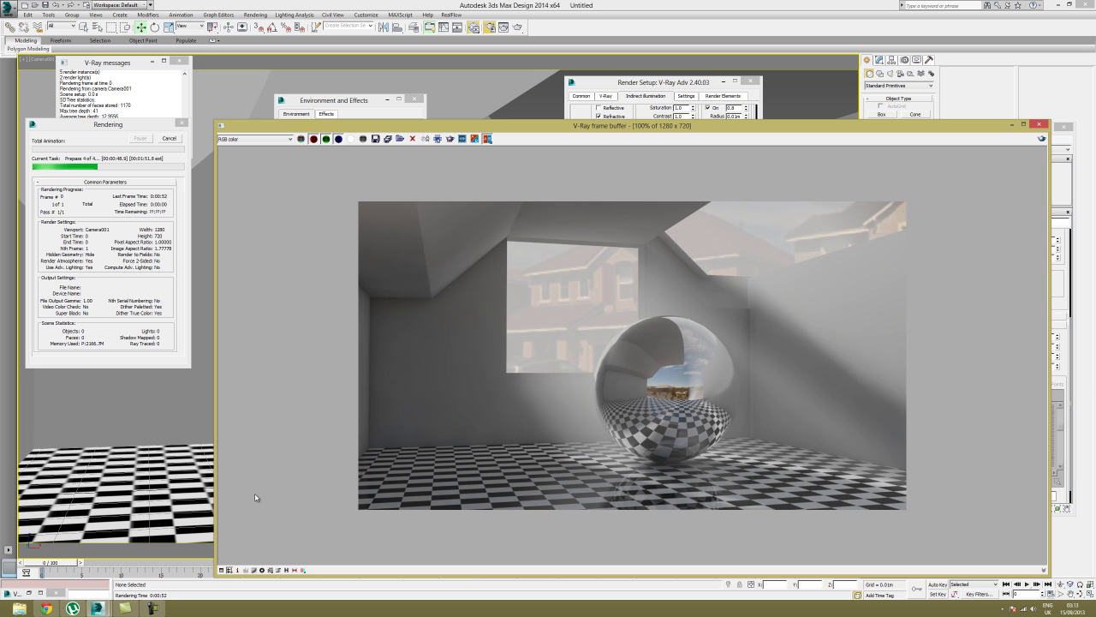
{"action": "left_click", "coordinate": [155, 609]}
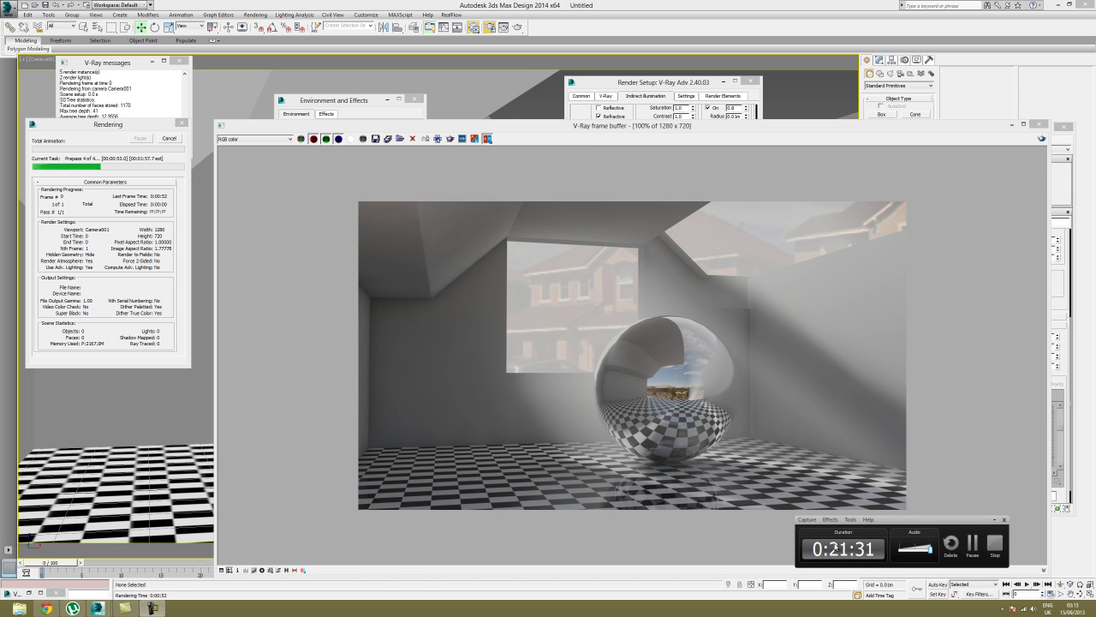
{"action": "left_click", "coordinate": [993, 521]}
- Uncover the Irradiance map settings by moving the frame buffer, and reposition it beside the rendering progress dialog
{"action": "left_click_drag", "start_coordinate": [625, 128], "coordinate": [593, 96]}
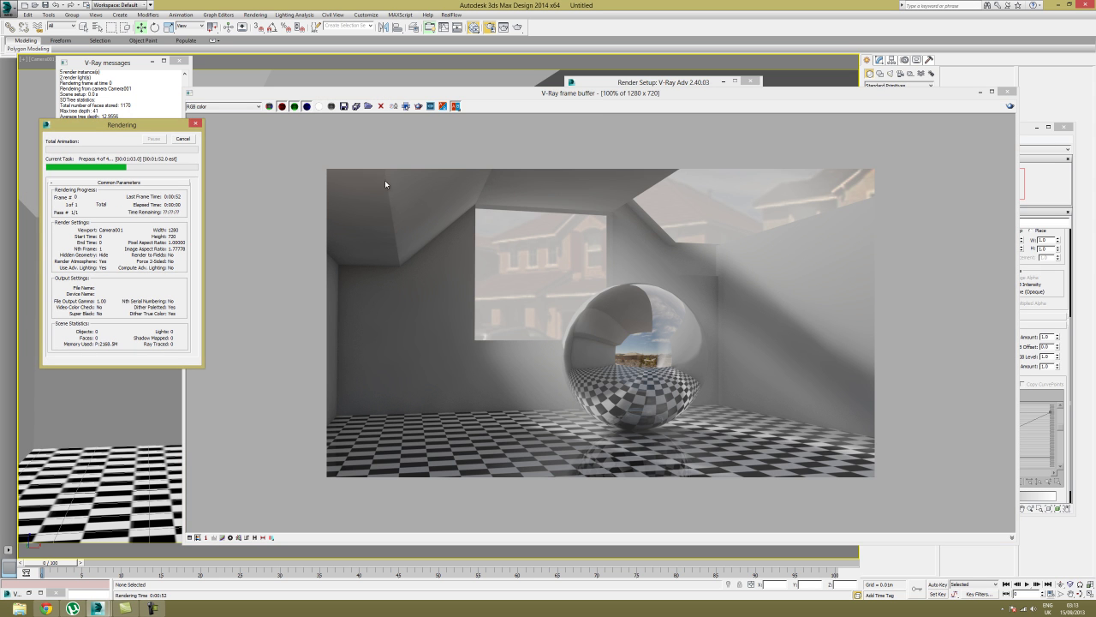
{"action": "left_click_drag", "start_coordinate": [393, 93], "coordinate": [371, 303]}
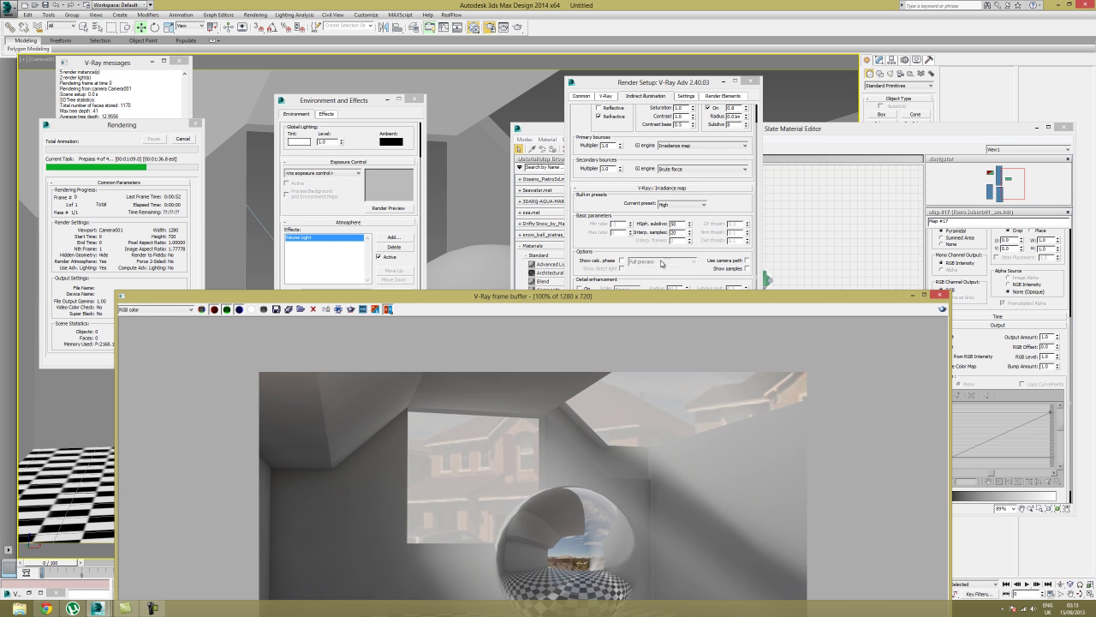
{"action": "left_click_drag", "start_coordinate": [653, 293], "coordinate": [689, 146]}
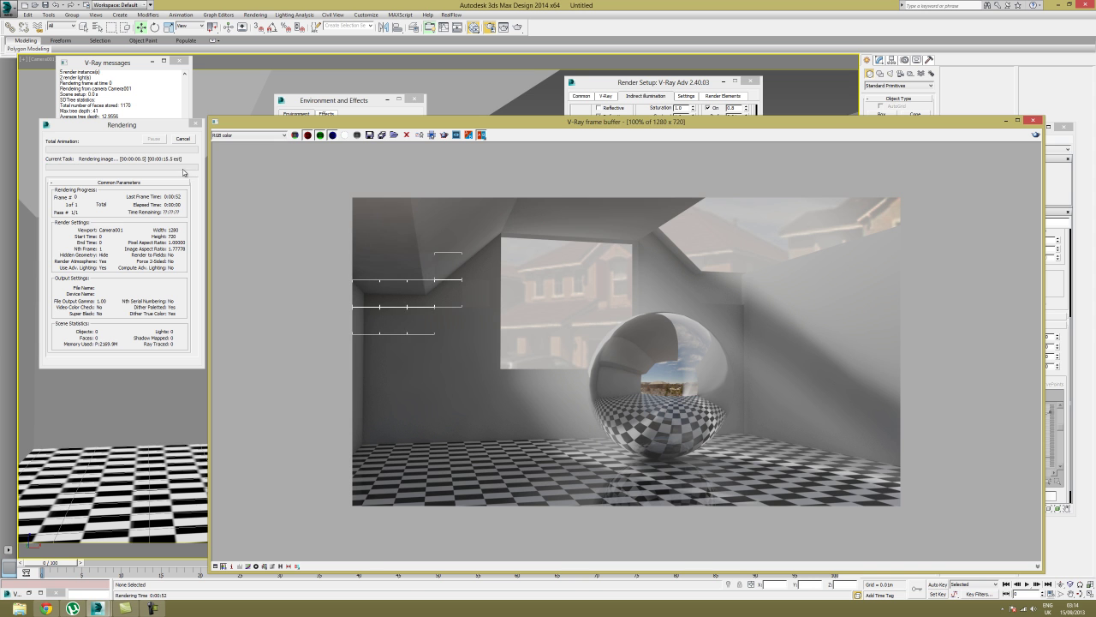
- Inspect the dark wall corner beneath the sloped ceiling as the final image renders, between 200% and 800% zoom
{"action": "scroll", "coordinate": [383, 310], "scroll_direction": "up", "scroll_amount": 3}
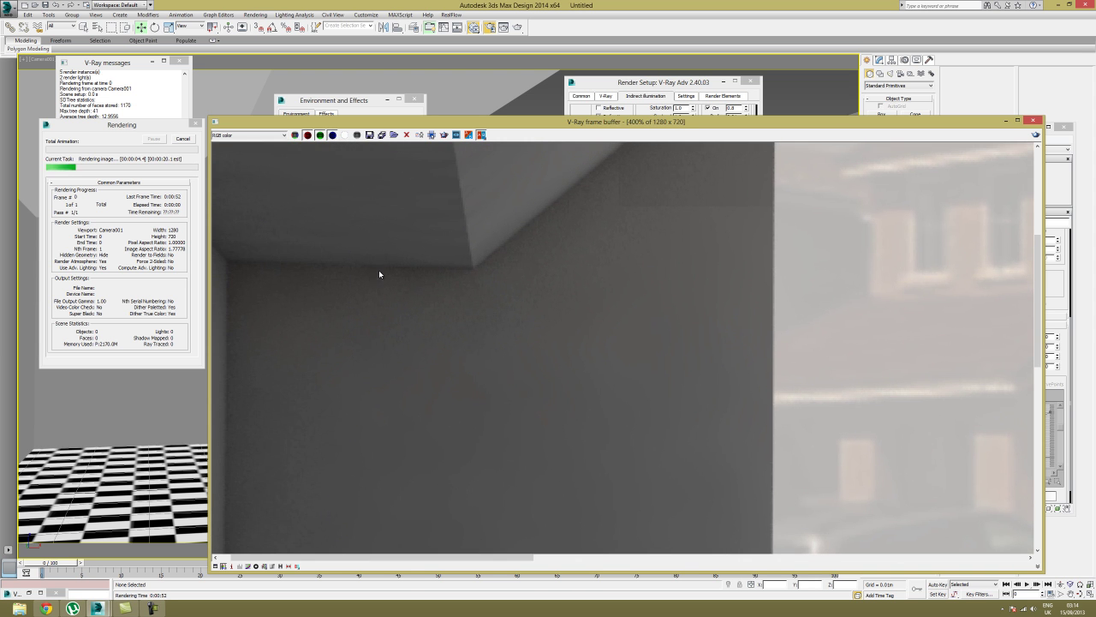
{"action": "scroll", "coordinate": [403, 314], "scroll_direction": "down", "scroll_amount": 1}
{"action": "scroll", "coordinate": [404, 313], "scroll_direction": "up", "scroll_amount": 1}
{"action": "middle_click_drag", "start_coordinate": [314, 307], "coordinate": [515, 312]}
{"action": "scroll", "coordinate": [408, 314], "scroll_direction": "up", "scroll_amount": 1}
{"action": "scroll", "coordinate": [382, 298], "scroll_direction": "down", "scroll_amount": 1}
{"action": "scroll", "coordinate": [410, 304], "scroll_direction": "up", "scroll_amount": 1}
{"action": "middle_click_drag", "start_coordinate": [338, 304], "coordinate": [421, 310]}
{"action": "scroll", "coordinate": [387, 310], "scroll_direction": "down", "scroll_amount": 1}
{"action": "scroll", "coordinate": [415, 320], "scroll_direction": "up", "scroll_amount": 1}
{"action": "scroll", "coordinate": [395, 313], "scroll_direction": "down", "scroll_amount": 1}
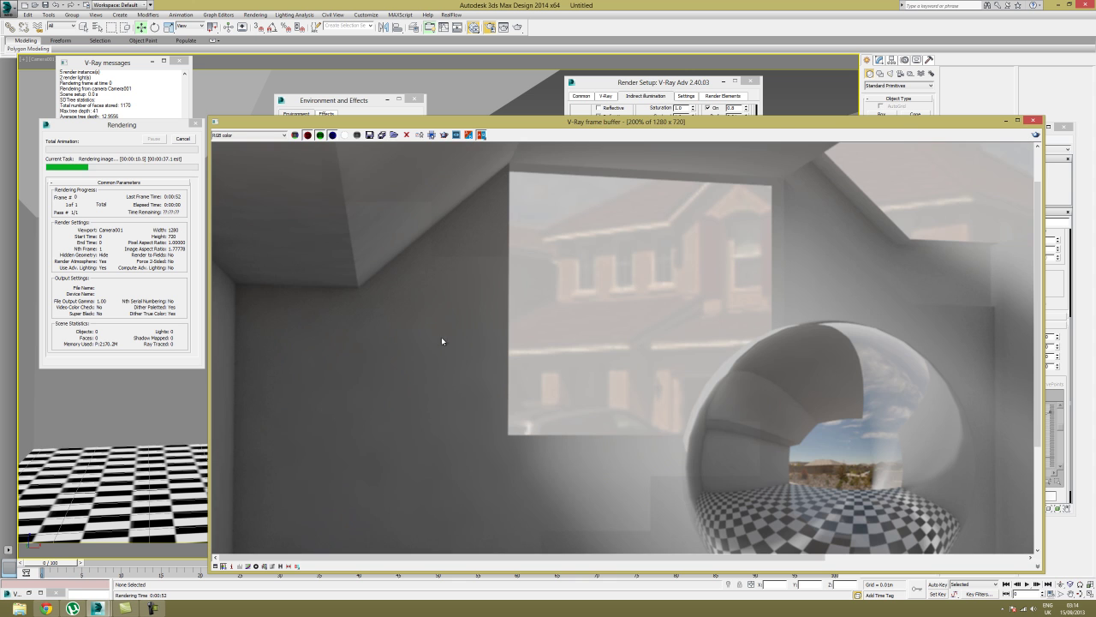
- Restore the earlier frame buffer copy and compare its dark ceiling corner side by side with the current render
{"action": "left_click", "coordinate": [29, 592]}
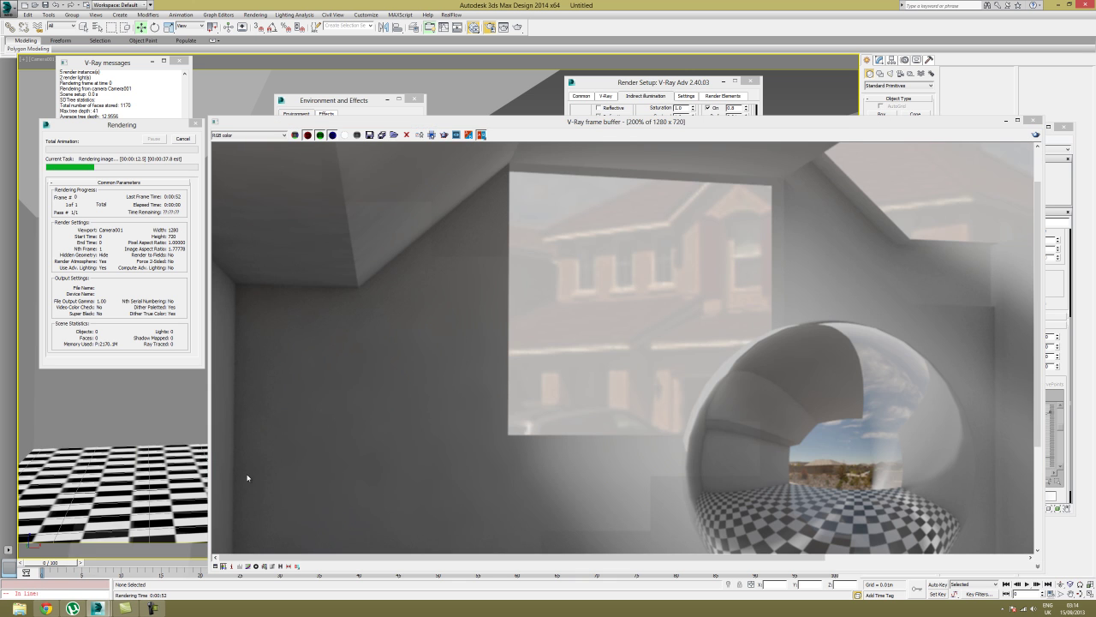
{"action": "scroll", "coordinate": [422, 323], "scroll_direction": "up", "scroll_amount": 2}
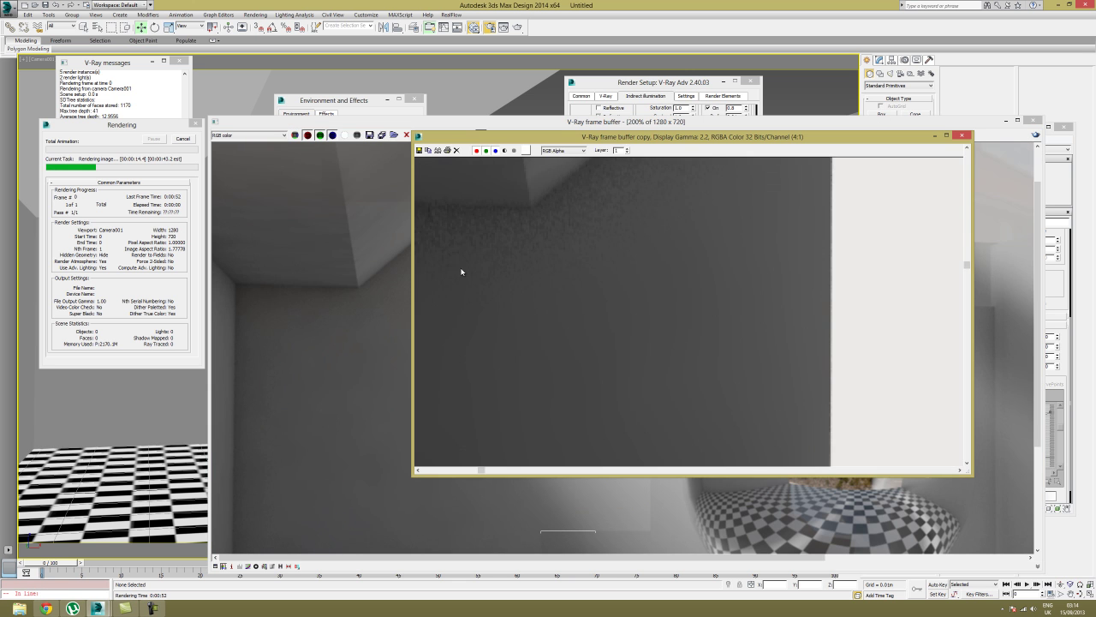
{"action": "scroll", "coordinate": [589, 302], "scroll_direction": "down", "scroll_amount": 1}
{"action": "left_click", "coordinate": [269, 314]}
{"action": "scroll", "coordinate": [269, 319], "scroll_direction": "up", "scroll_amount": 2}
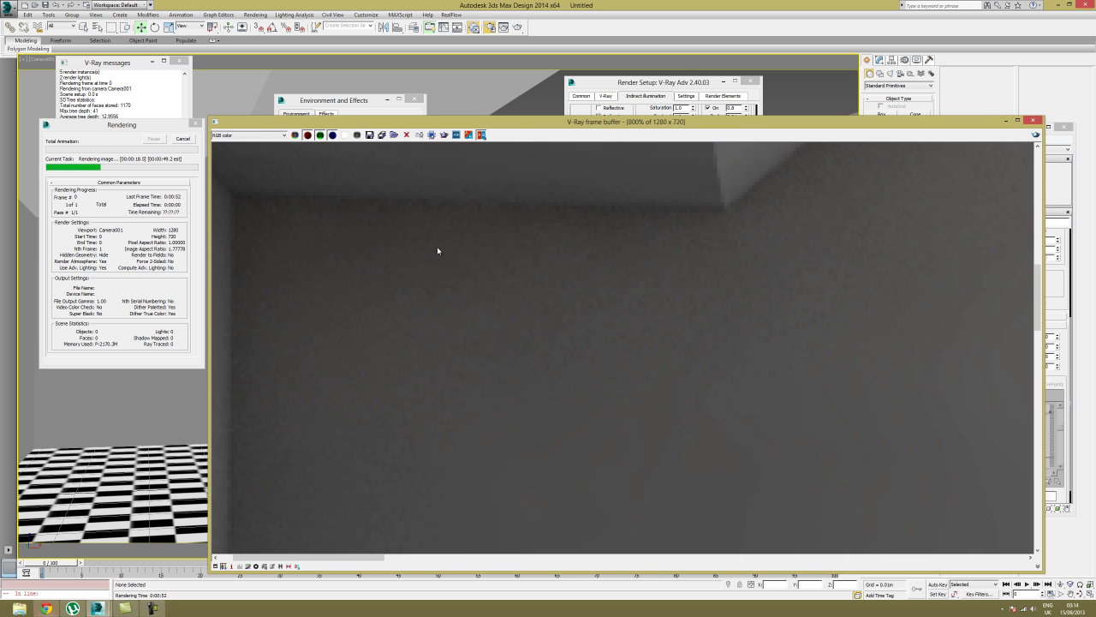
{"action": "left_click_drag", "start_coordinate": [516, 123], "coordinate": [473, 242]}
{"action": "left_click_drag", "start_coordinate": [546, 136], "coordinate": [536, 211]}
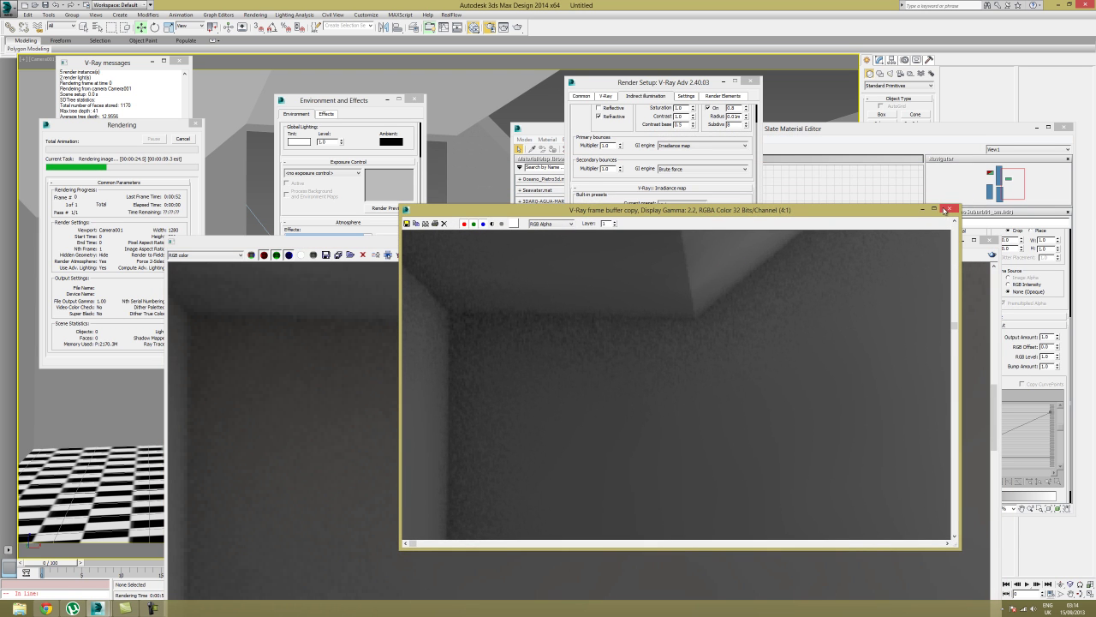
{"action": "scroll", "coordinate": [811, 334], "scroll_direction": "down", "scroll_amount": 3}
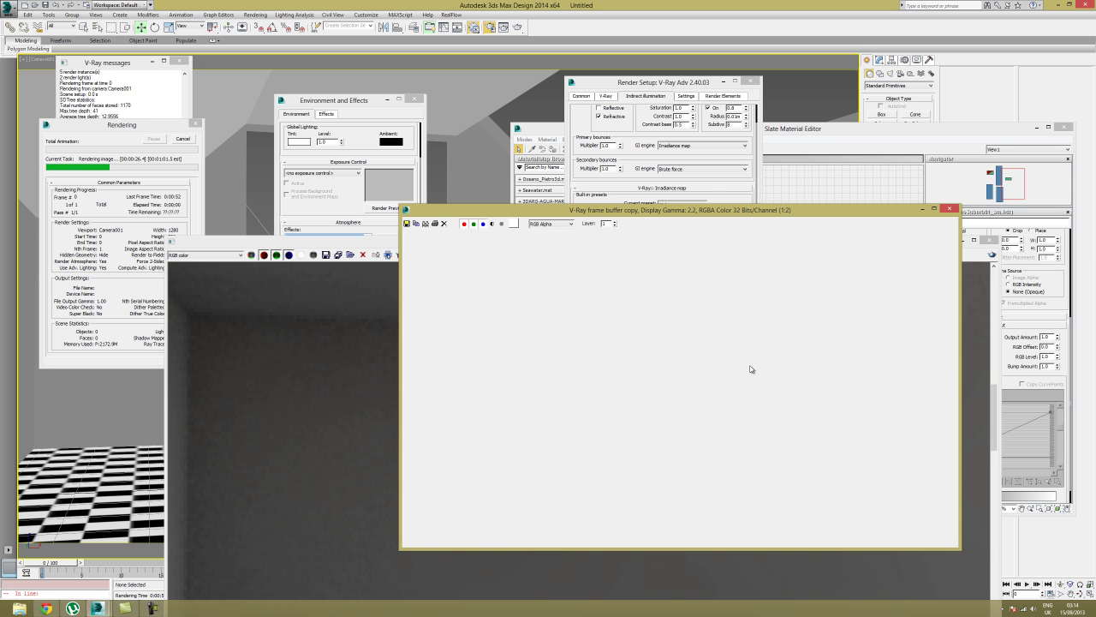
{"action": "scroll", "coordinate": [651, 306], "scroll_direction": "up", "scroll_amount": 1}
- Bring the current frame buffer in front of the copy, inspect the render at 200% and reset it to 100% zoom
{"action": "left_click", "coordinate": [365, 245]}
{"action": "left_click_drag", "start_coordinate": [551, 249], "coordinate": [545, 51]}
{"action": "scroll", "coordinate": [647, 317], "scroll_direction": "down", "scroll_amount": 3}
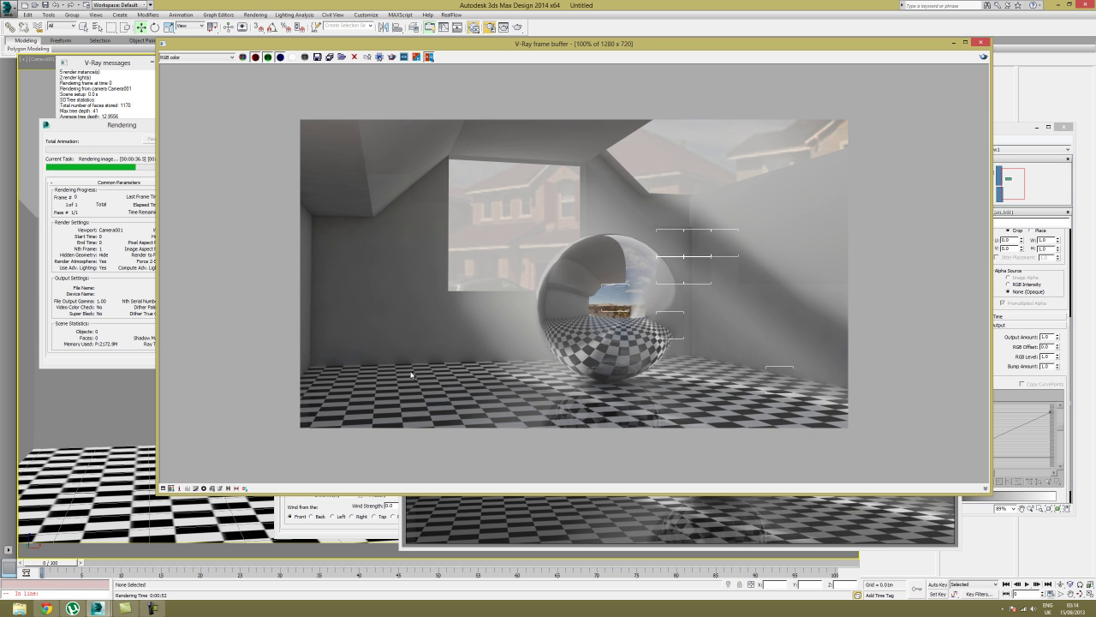
{"action": "scroll", "coordinate": [411, 374], "scroll_direction": "up", "scroll_amount": 2}
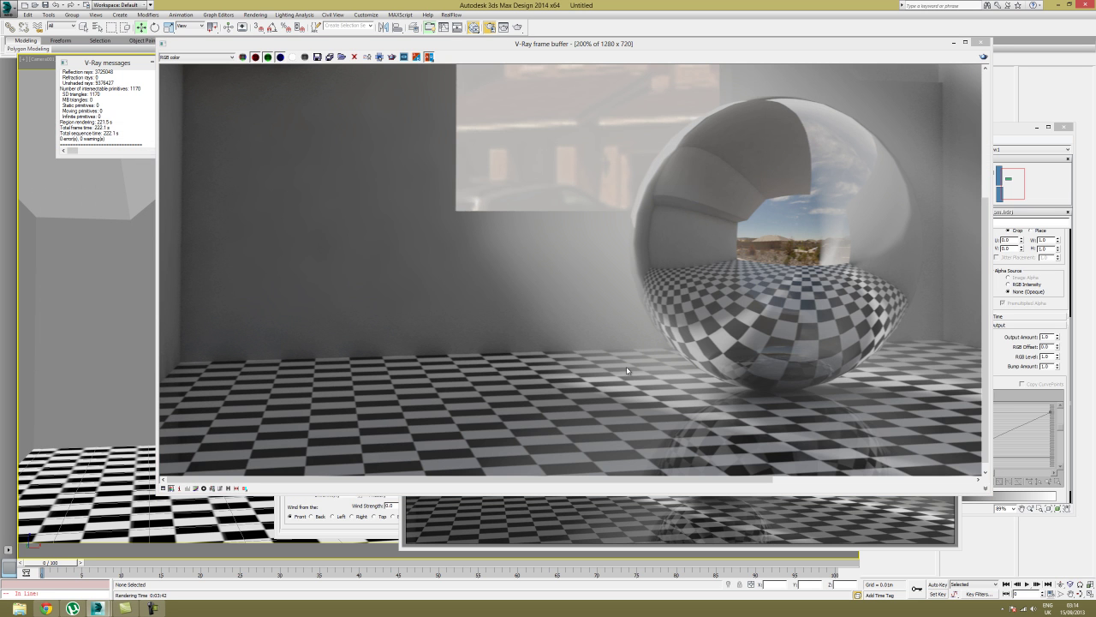
{"action": "double_click", "coordinate": [640, 277]}
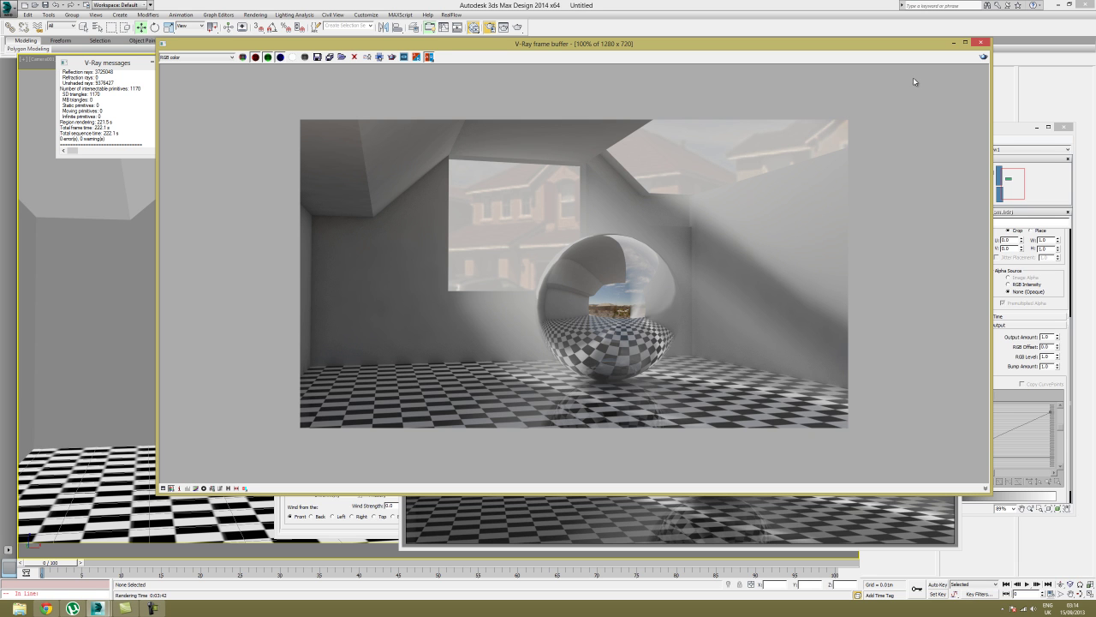
- Bring the render settings in front of the frame buffer and set the irradiance map preset to Very low
{"action": "left_click_drag", "start_coordinate": [434, 49], "coordinate": [766, 119]}
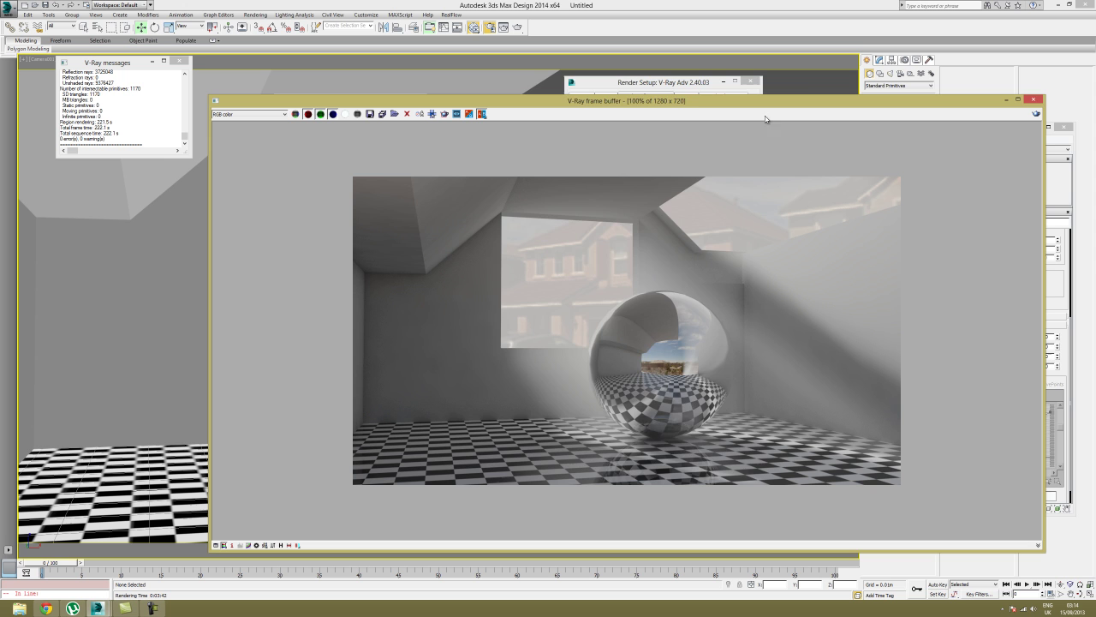
{"action": "left_click", "coordinate": [662, 75]}
{"action": "left_click_drag", "start_coordinate": [662, 75], "coordinate": [500, 81]}
{"action": "scroll", "coordinate": [476, 162], "scroll_direction": "up", "scroll_amount": 1}
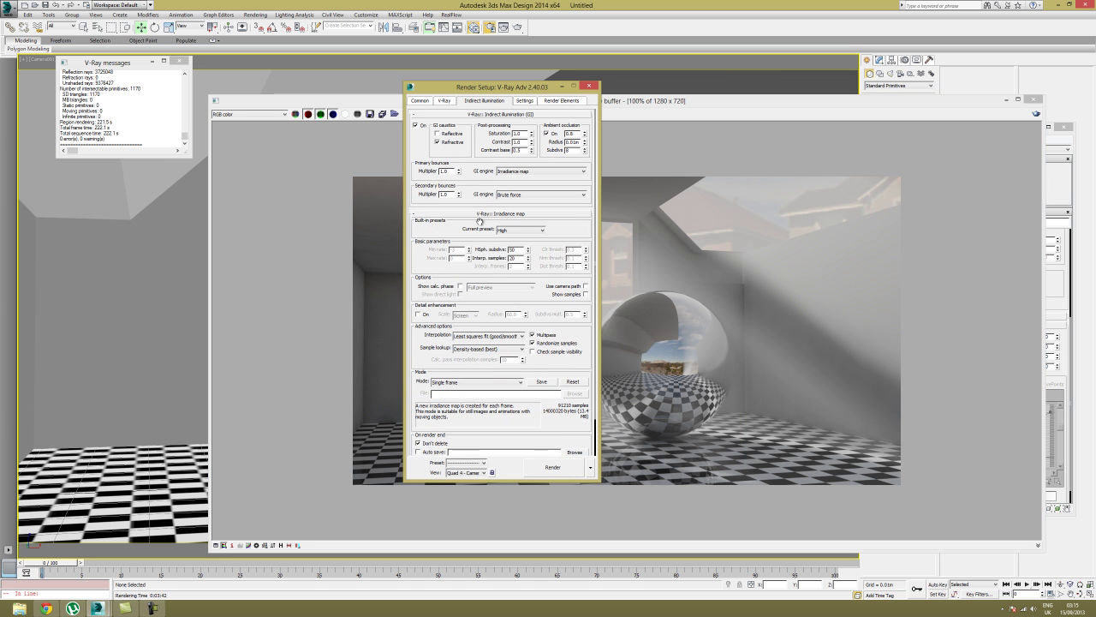
{"action": "left_click", "coordinate": [518, 230]}
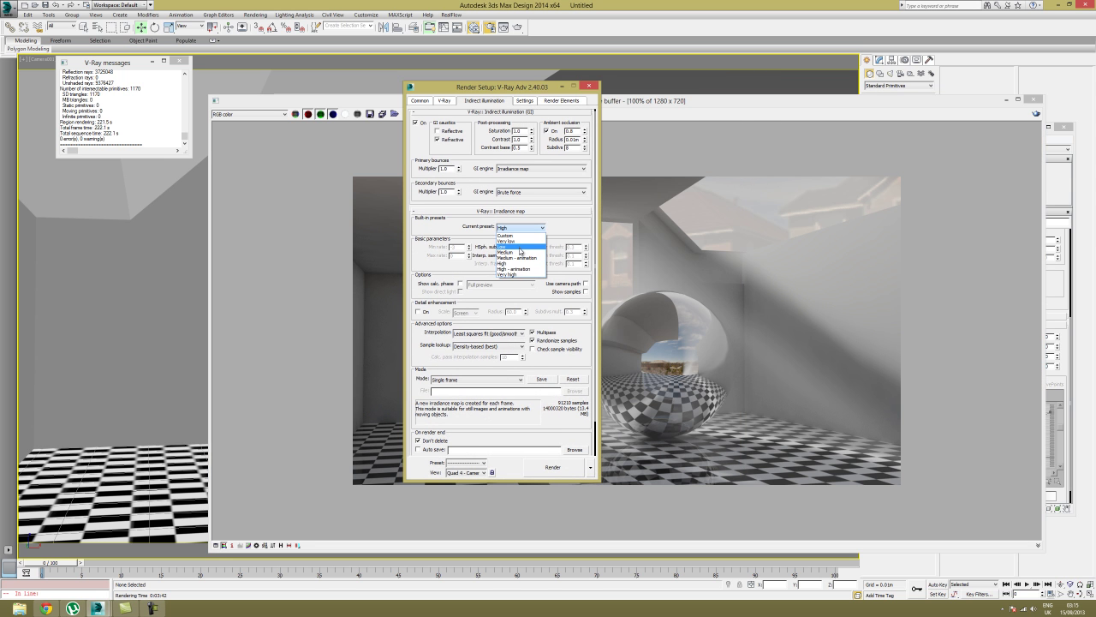
{"action": "left_click", "coordinate": [519, 242]}
{"action": "left_click", "coordinate": [445, 100]}
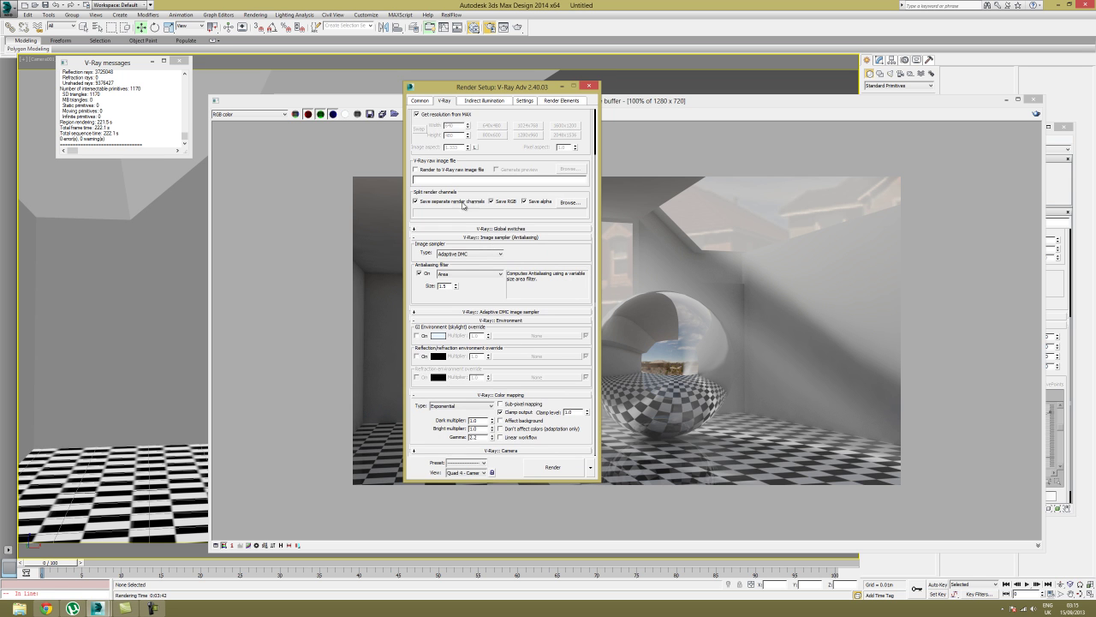
{"action": "left_click", "coordinate": [487, 102]}
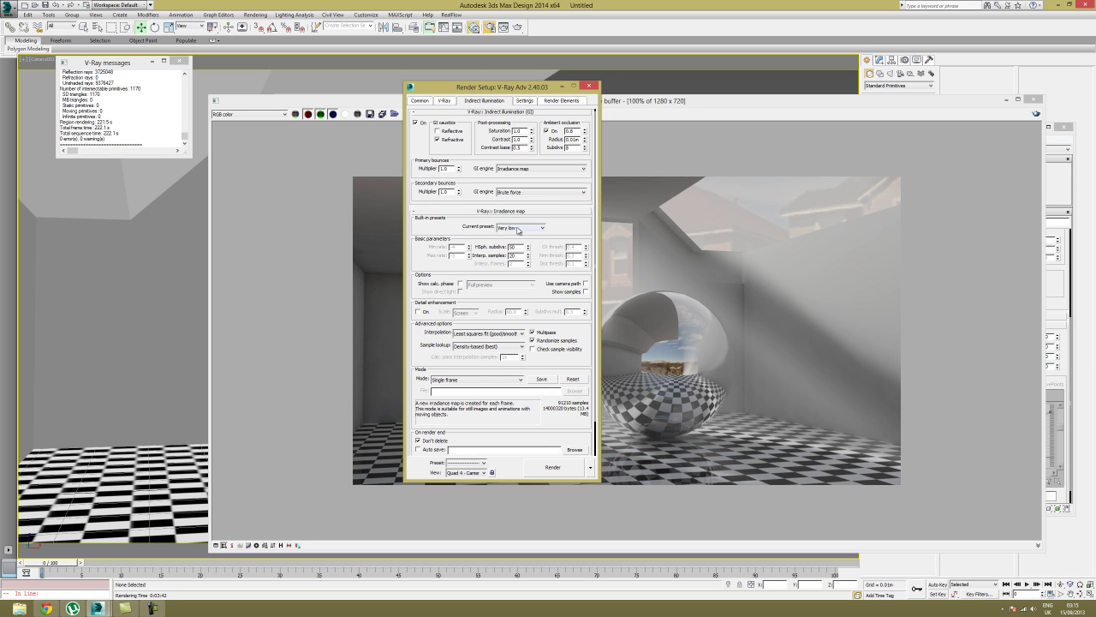
- Browse for a split render channels output file, creating and opening a folder named SPHERE_SCENE_exrfiles on the Desktop
{"action": "left_click", "coordinate": [452, 101]}
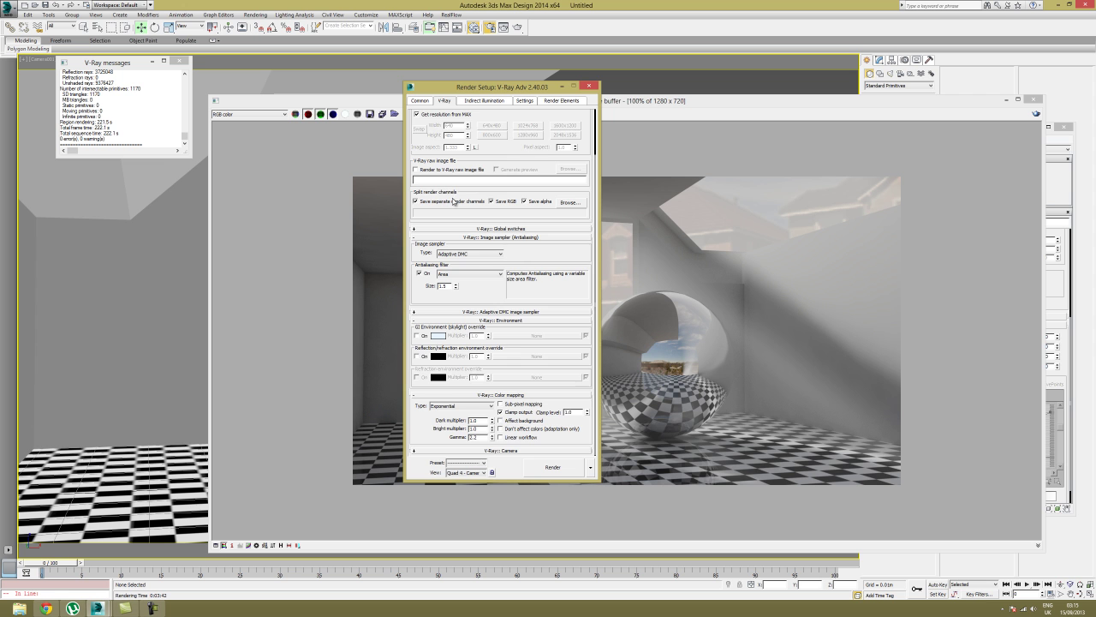
{"action": "scroll", "coordinate": [475, 214], "scroll_direction": "up", "scroll_amount": 2}
{"action": "left_click", "coordinate": [570, 234]}
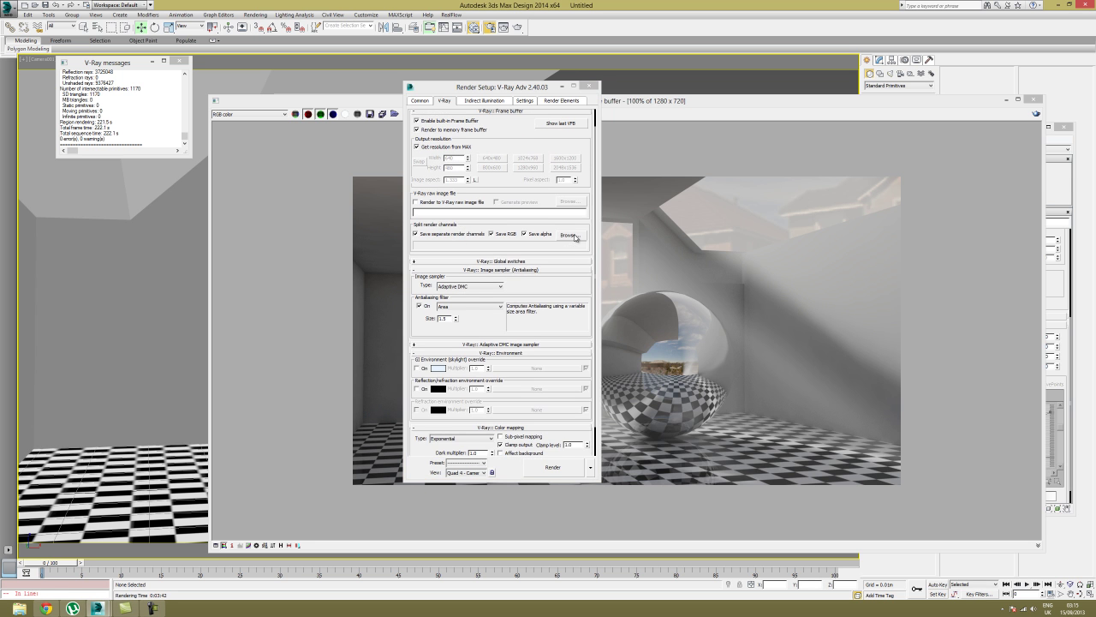
{"action": "left_click", "coordinate": [443, 269]}
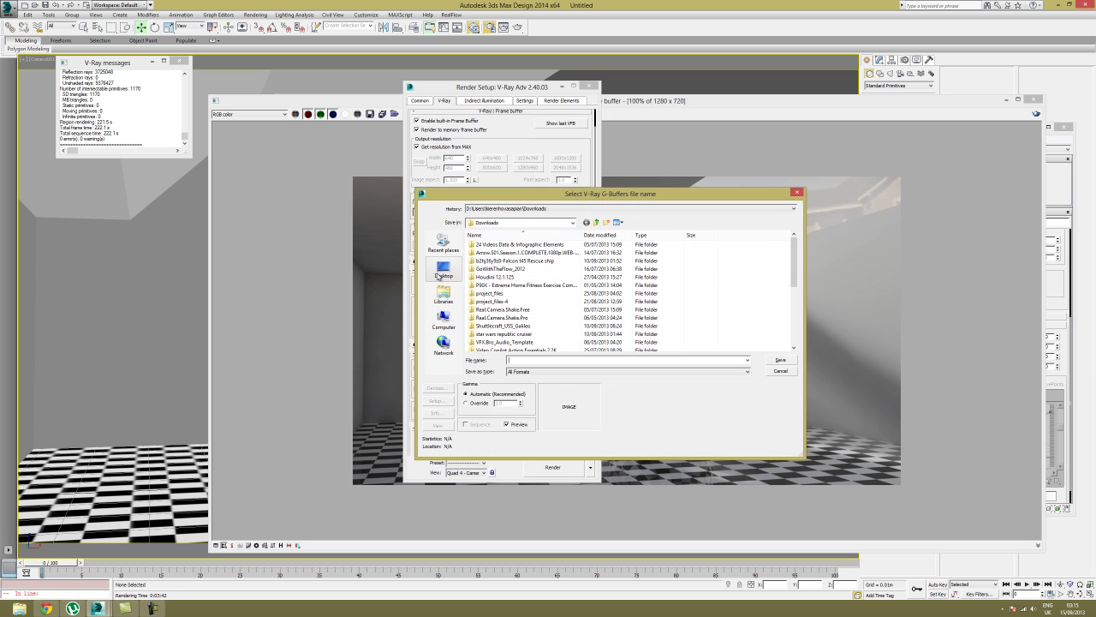
{"action": "left_click", "coordinate": [607, 223]}
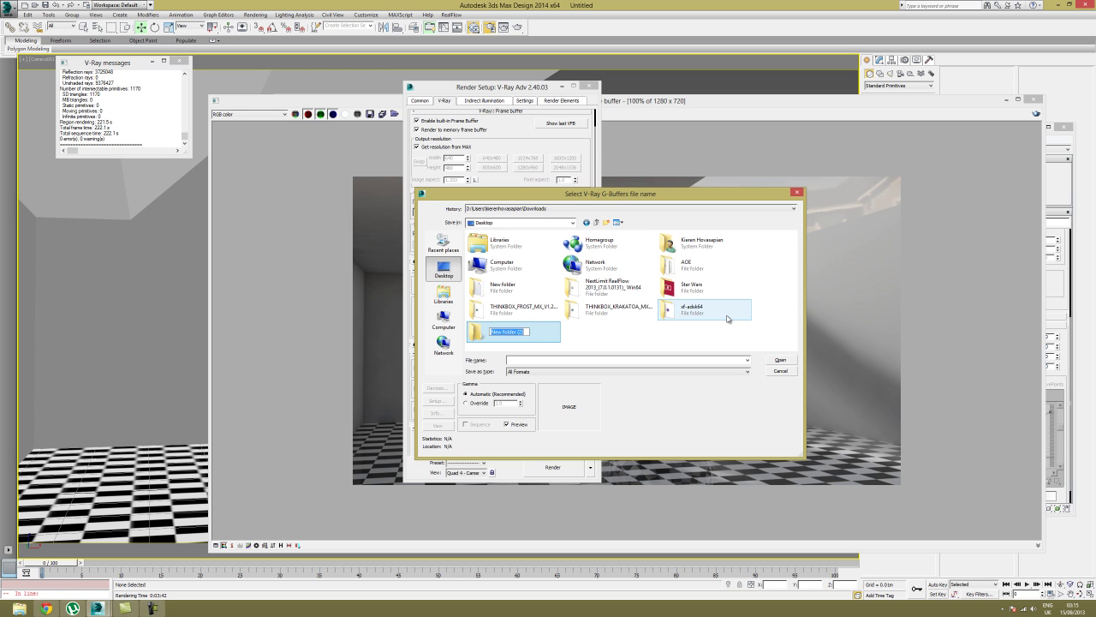
{"action": "type", "text": "SPE"}
{"action": "key", "text": "Return"}
{"action": "double_click", "coordinate": [536, 333]}
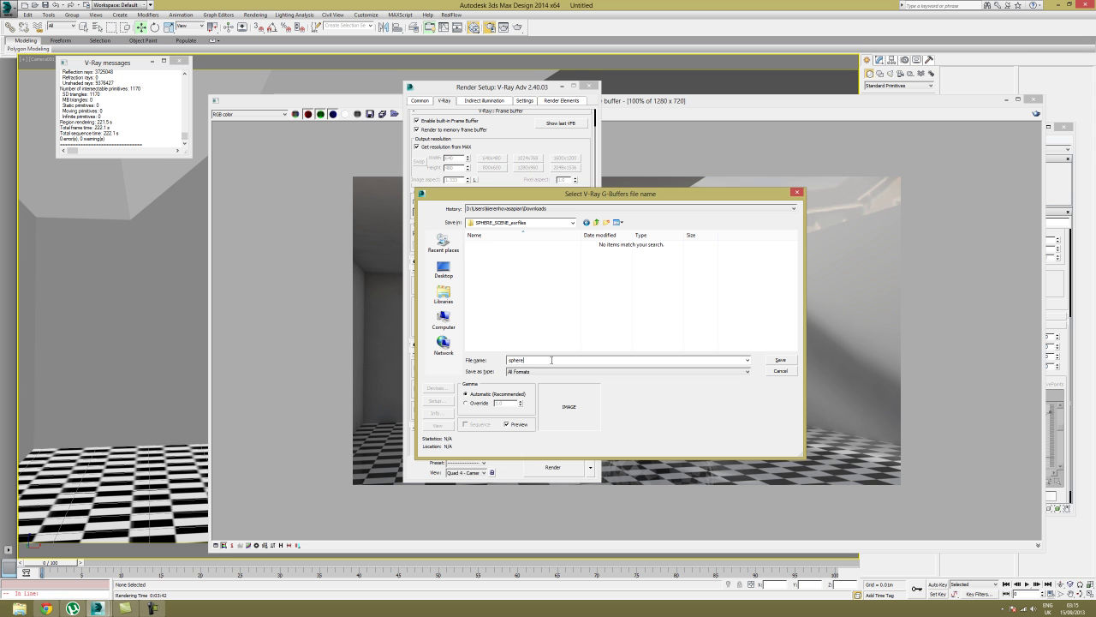
- Save the split render channels output as sphere in OpenEXR format
{"action": "left_click", "coordinate": [554, 371]}
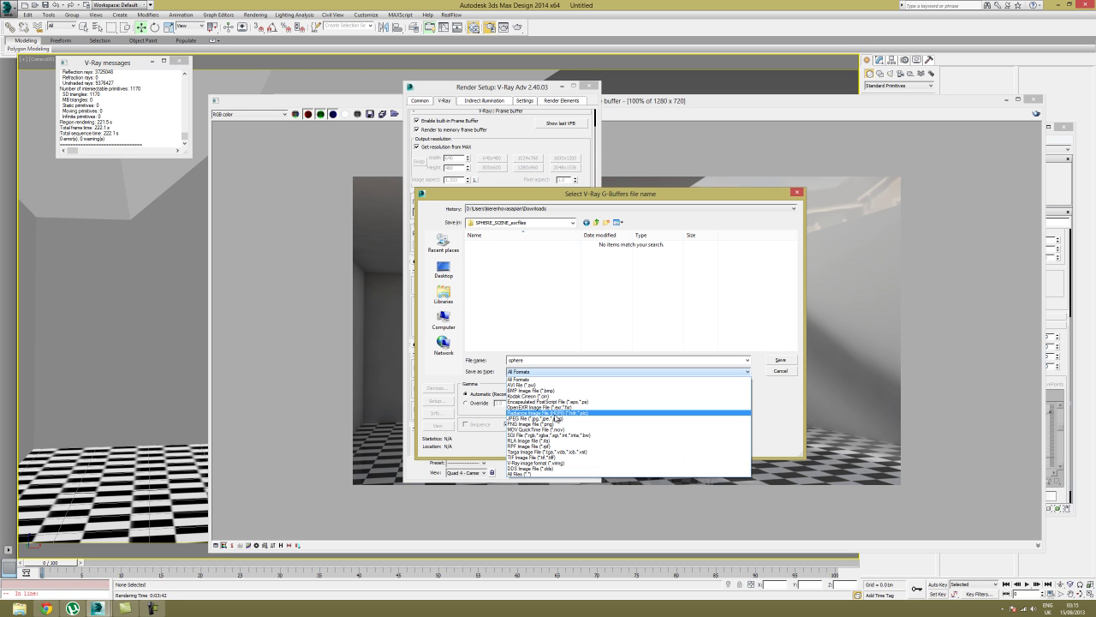
{"action": "left_click", "coordinate": [549, 408]}
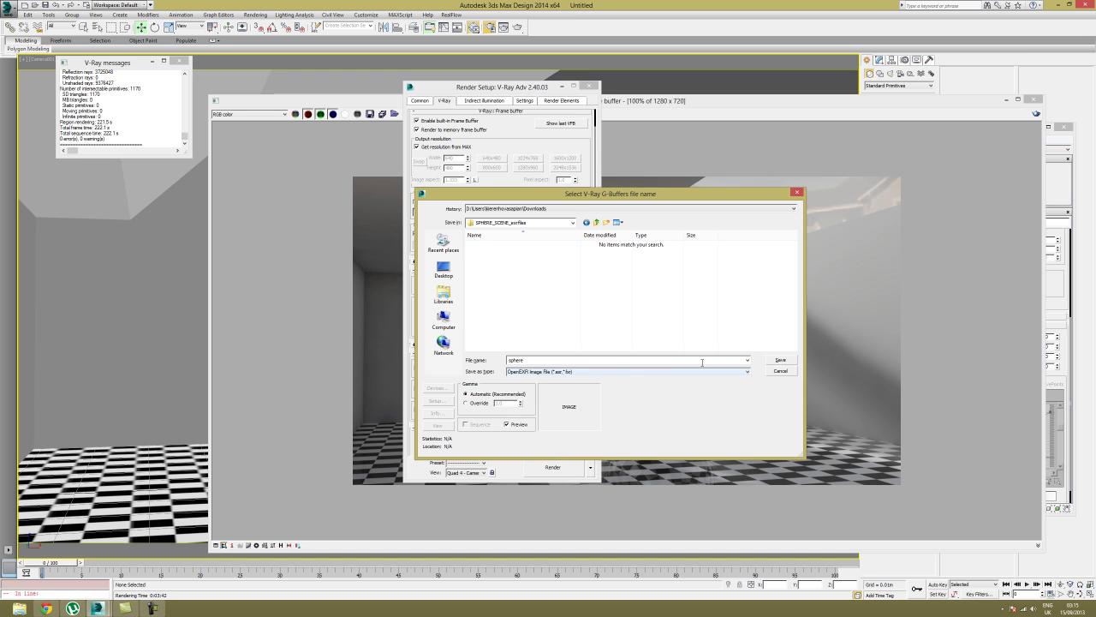
{"action": "left_click", "coordinate": [781, 359]}
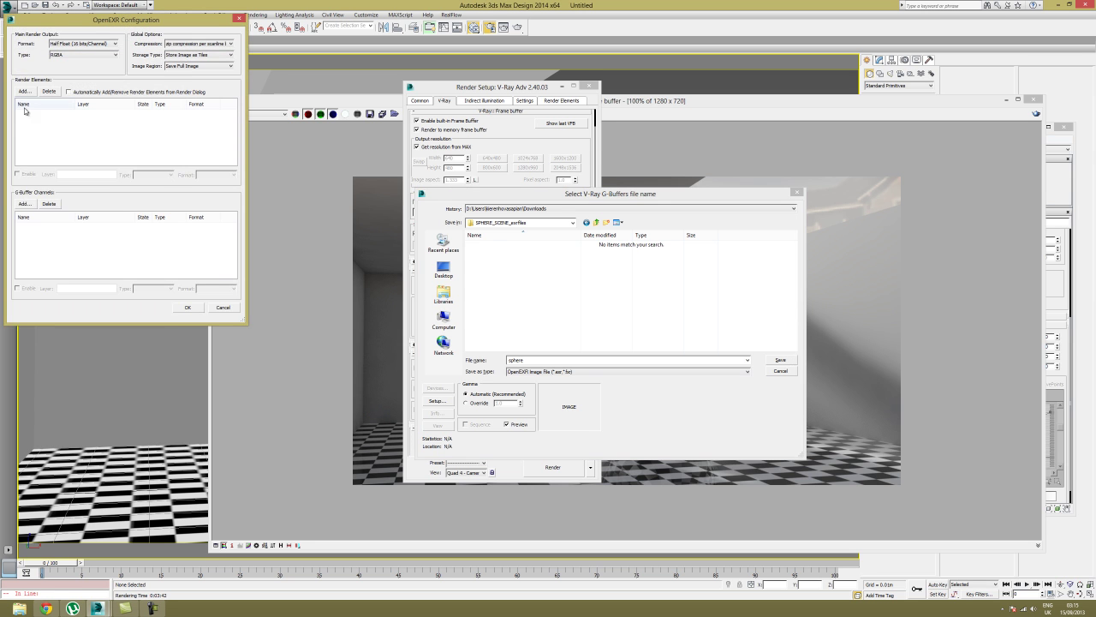
- Try Integer (32 bits/Channel) as the EXR main output format and return it to Half Float (16 bits/Channel)
{"action": "left_click_drag", "start_coordinate": [89, 20], "coordinate": [353, 127]}
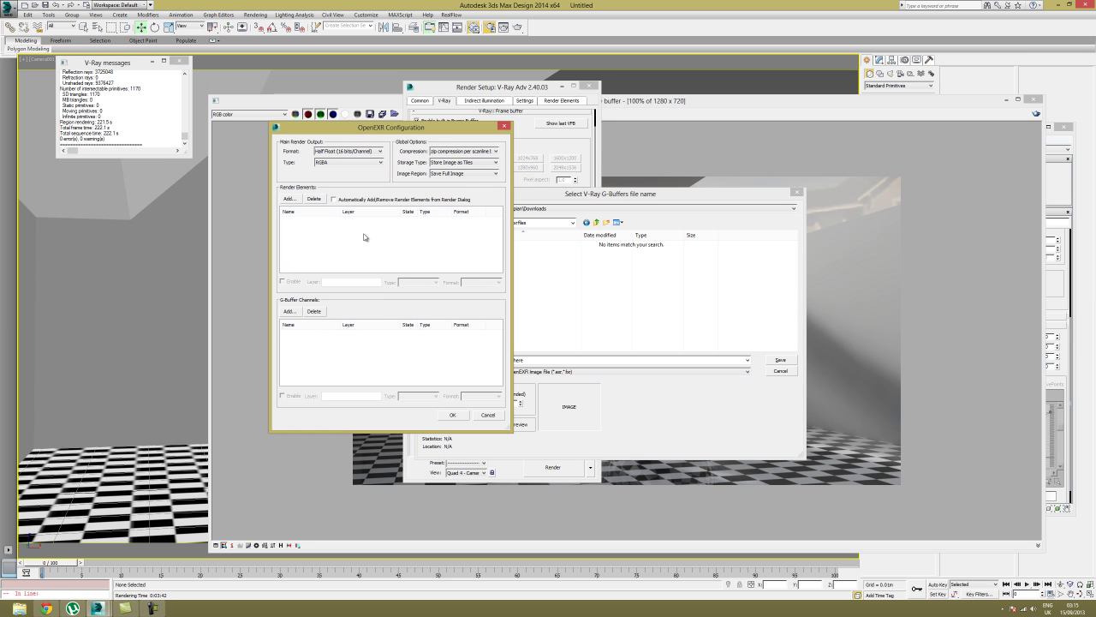
{"action": "left_click", "coordinate": [350, 155]}
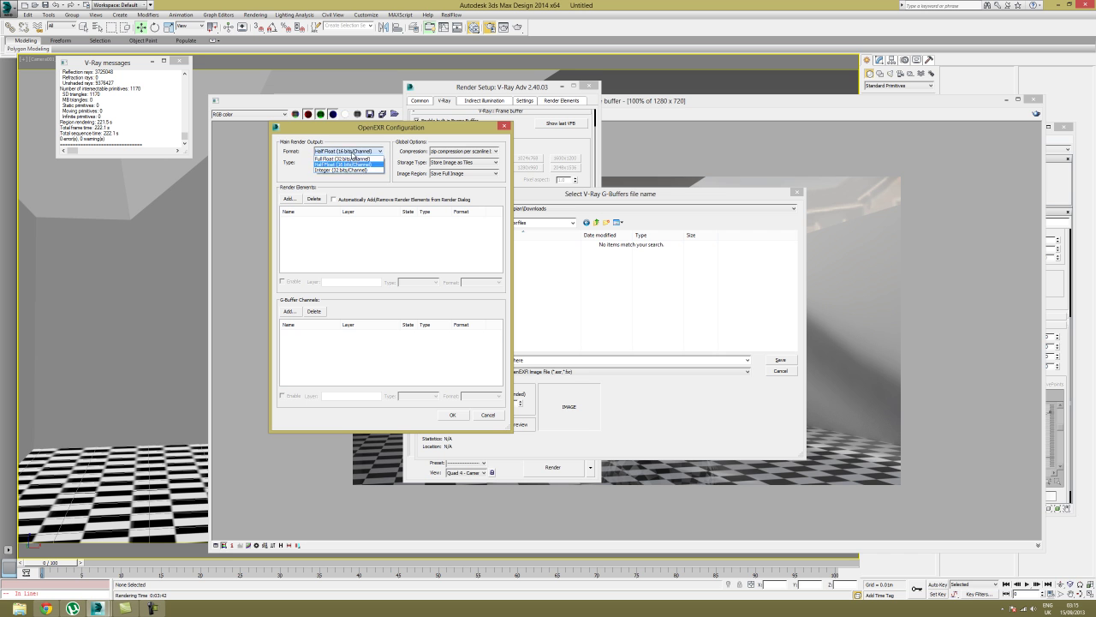
{"action": "left_click", "coordinate": [356, 173]}
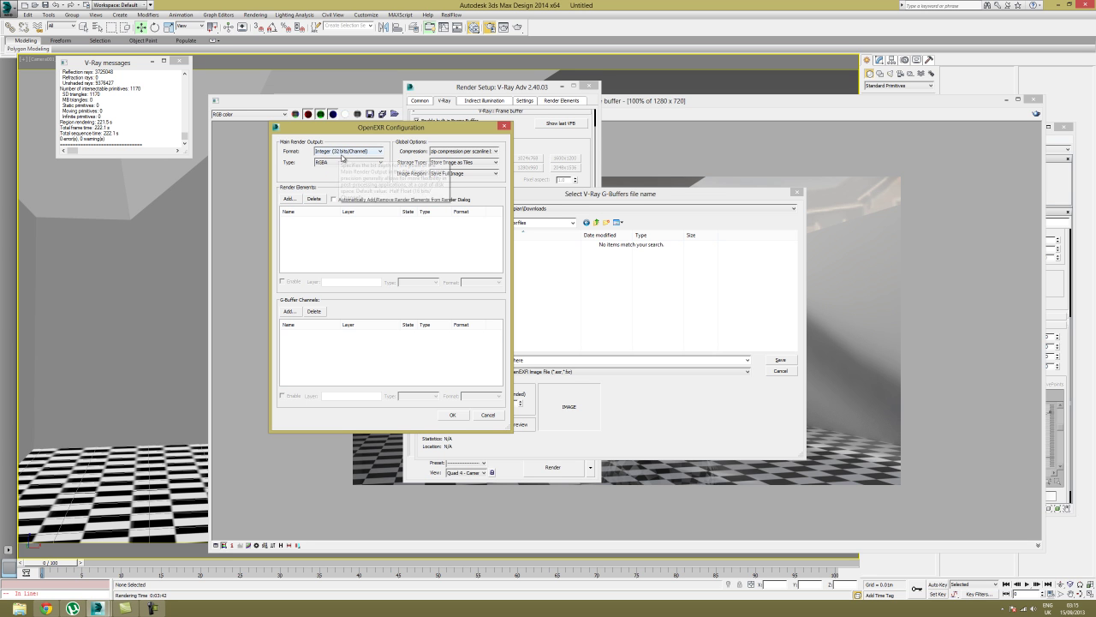
{"action": "left_click", "coordinate": [340, 155]}
{"action": "left_click", "coordinate": [343, 164]}
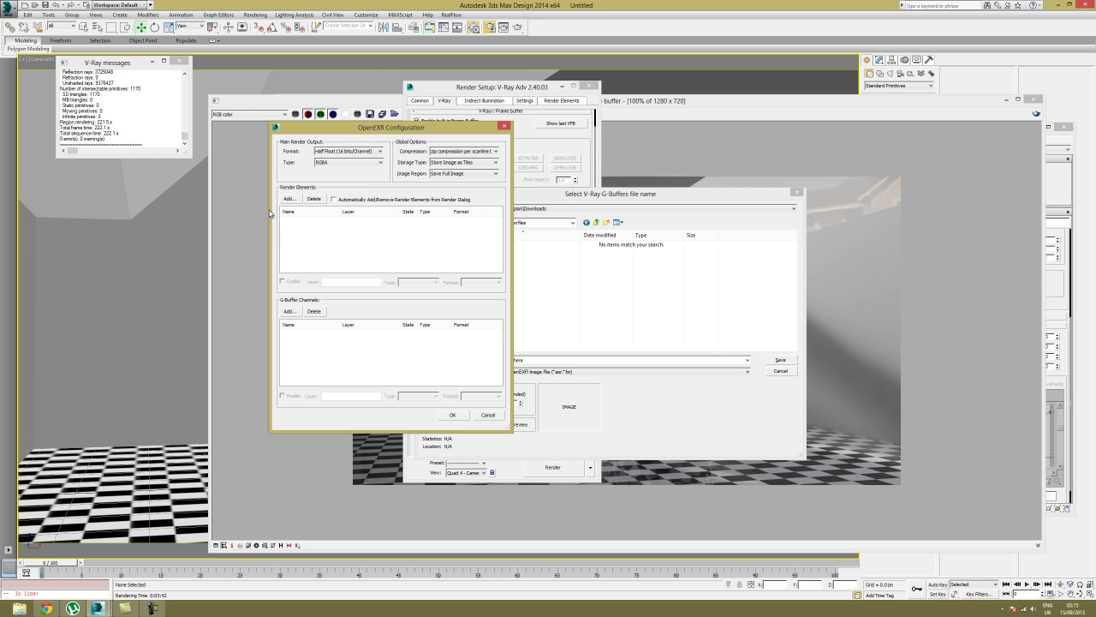
- Add the VRayZDepth render element to the OpenEXR configuration and accept it
{"action": "left_click", "coordinate": [289, 200]}
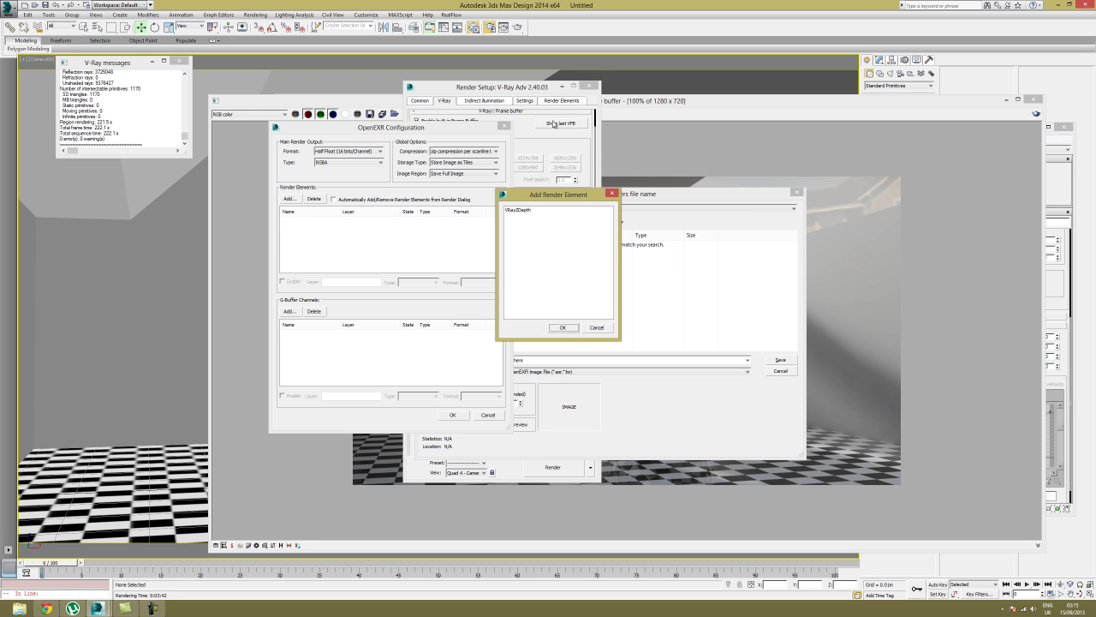
{"action": "left_click", "coordinate": [522, 212]}
{"action": "left_click", "coordinate": [561, 328]}
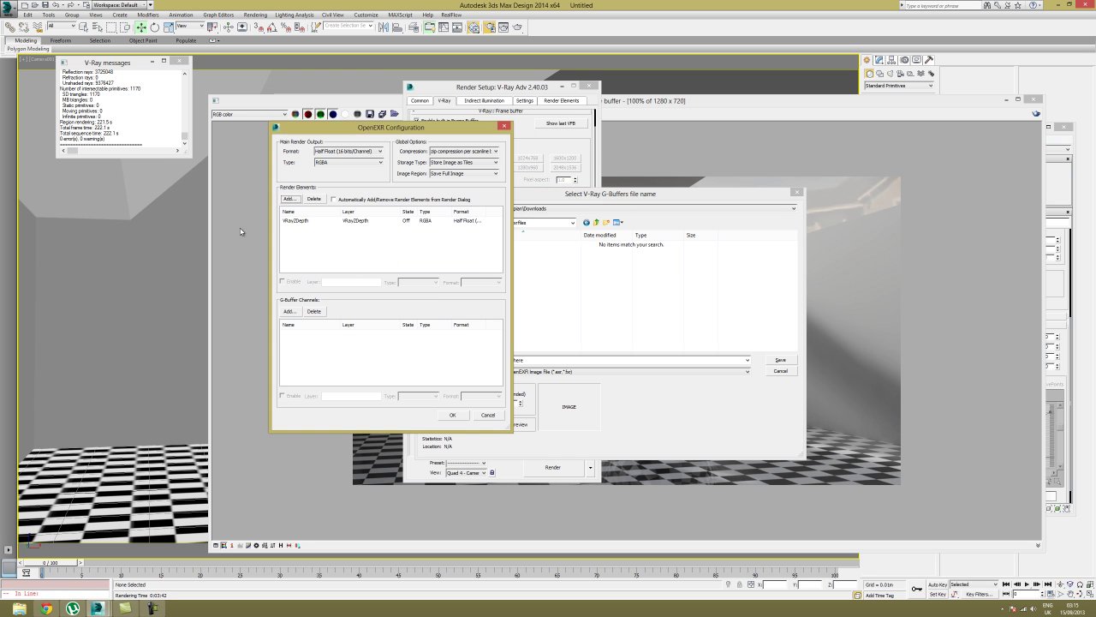
{"action": "left_click", "coordinate": [454, 416]}
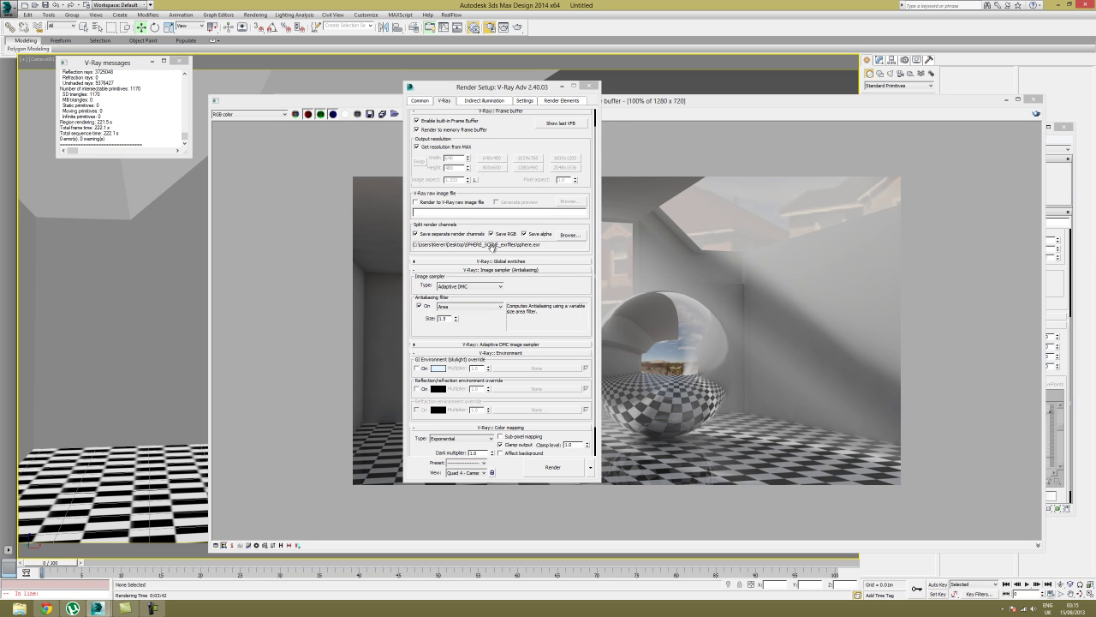
- Browse for the common render output file and open the SPHERE_SCENE_exrfiles folder on the Desktop
{"action": "left_click", "coordinate": [422, 102]}
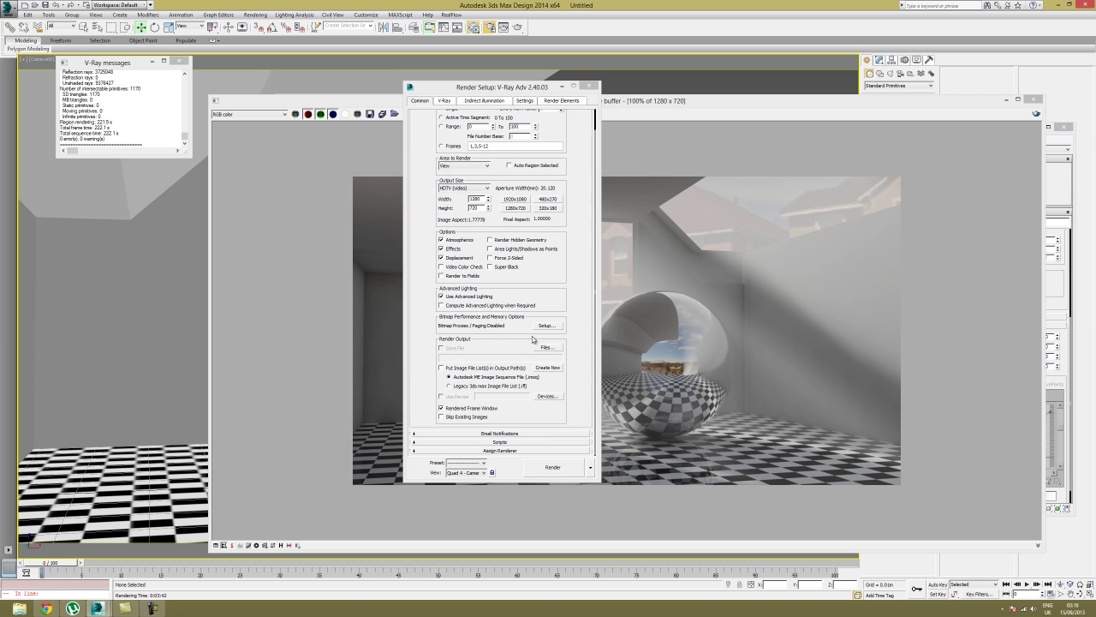
{"action": "left_click", "coordinate": [545, 347]}
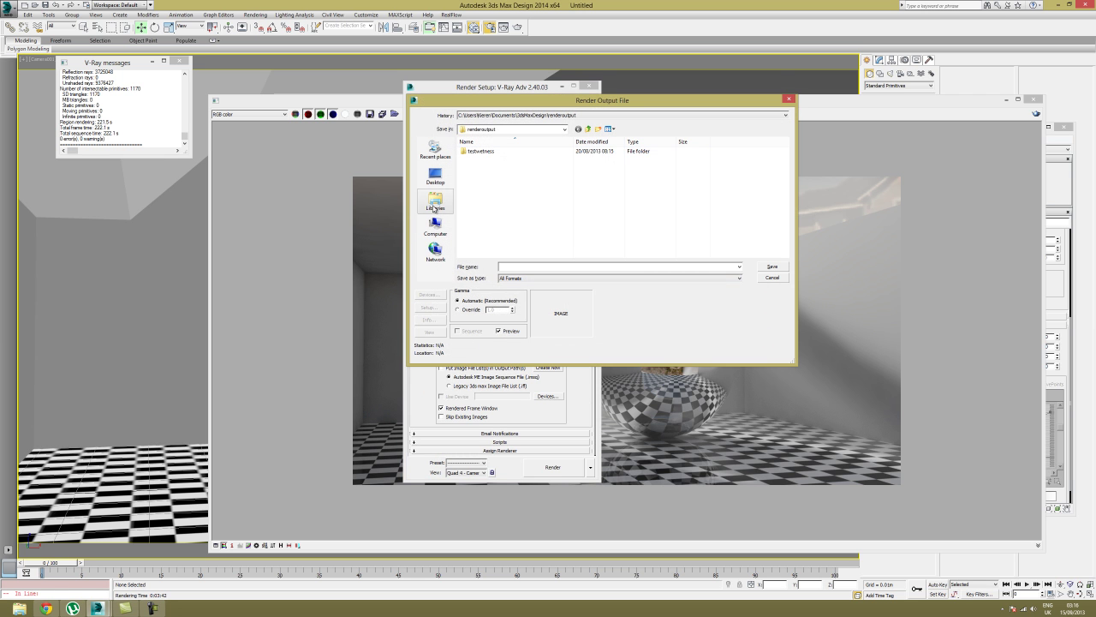
{"action": "left_click", "coordinate": [435, 202]}
{"action": "left_click", "coordinate": [435, 176]}
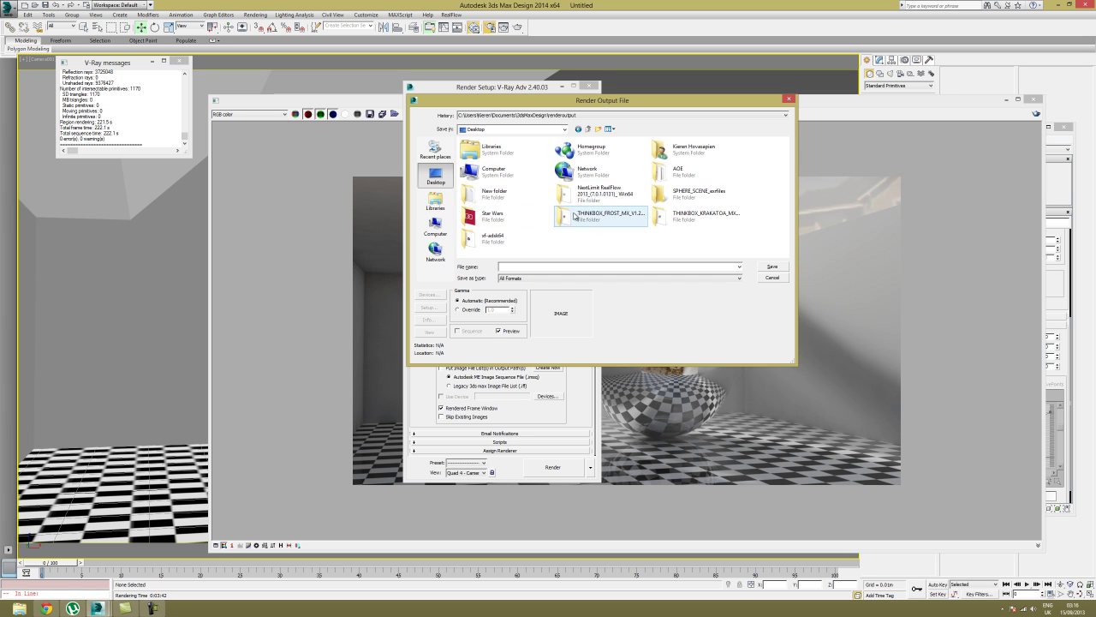
{"action": "double_click", "coordinate": [682, 196]}
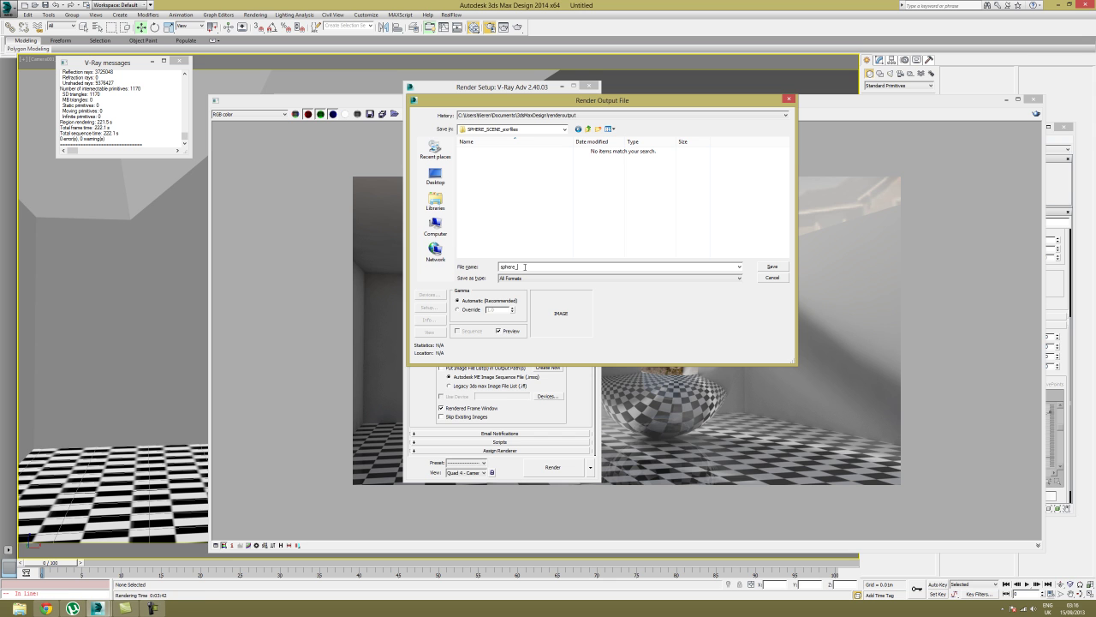
- Save the render output as sphere_main_shot in OpenEXR format and accept the EXR configuration
{"action": "left_click", "coordinate": [524, 267]}
{"action": "type", "text": "ot"}
{"action": "left_click", "coordinate": [528, 278]}
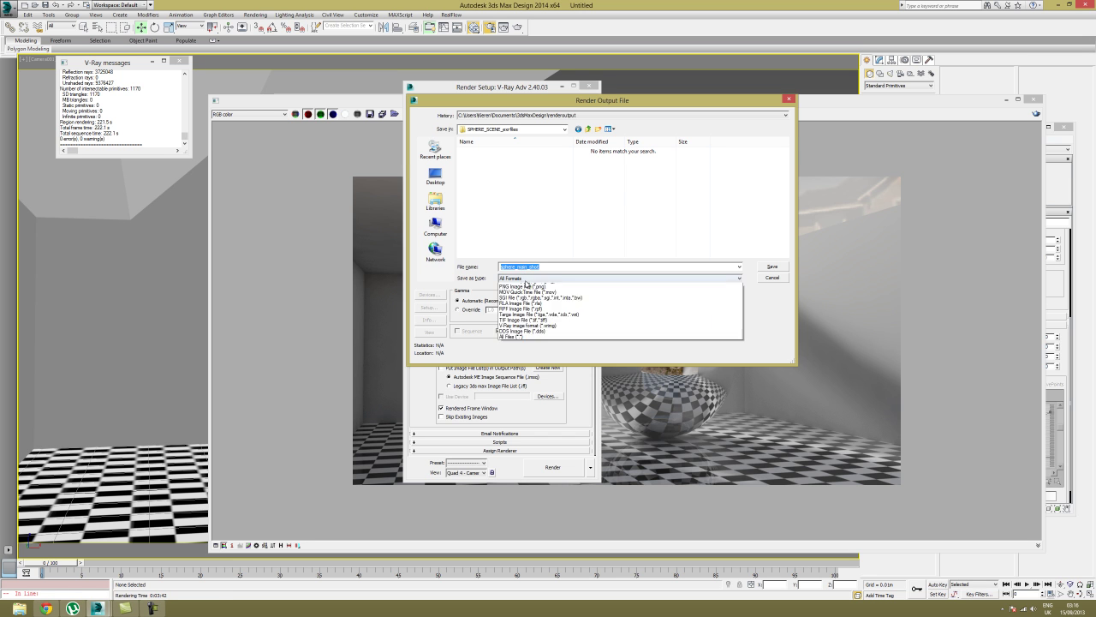
{"action": "left_click", "coordinate": [535, 314]}
{"action": "left_click", "coordinate": [770, 268]}
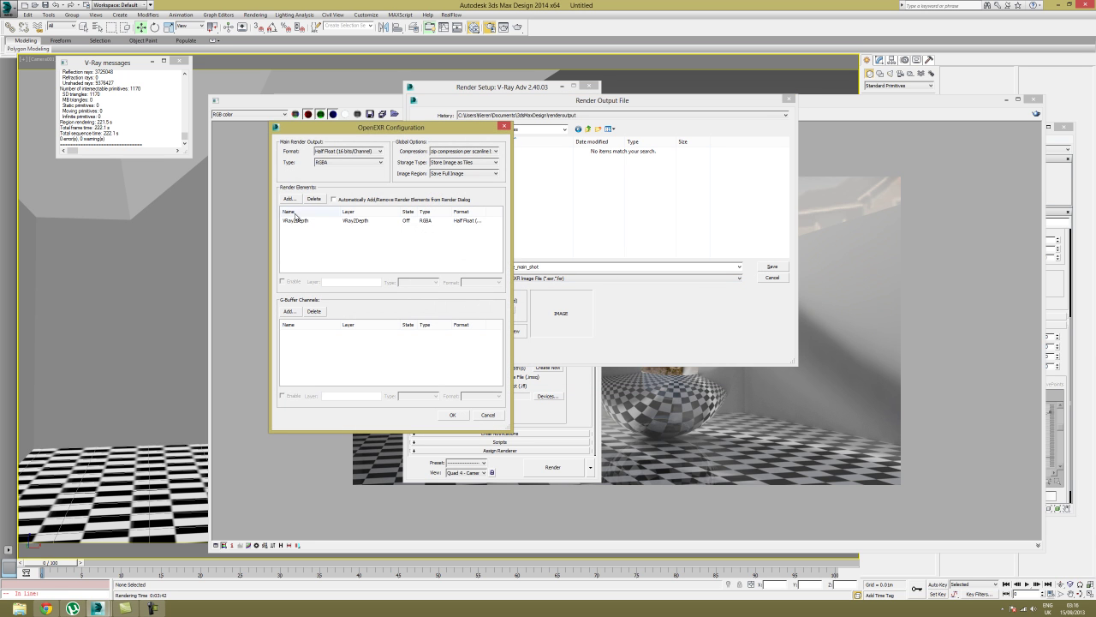
{"action": "left_click", "coordinate": [449, 413]}
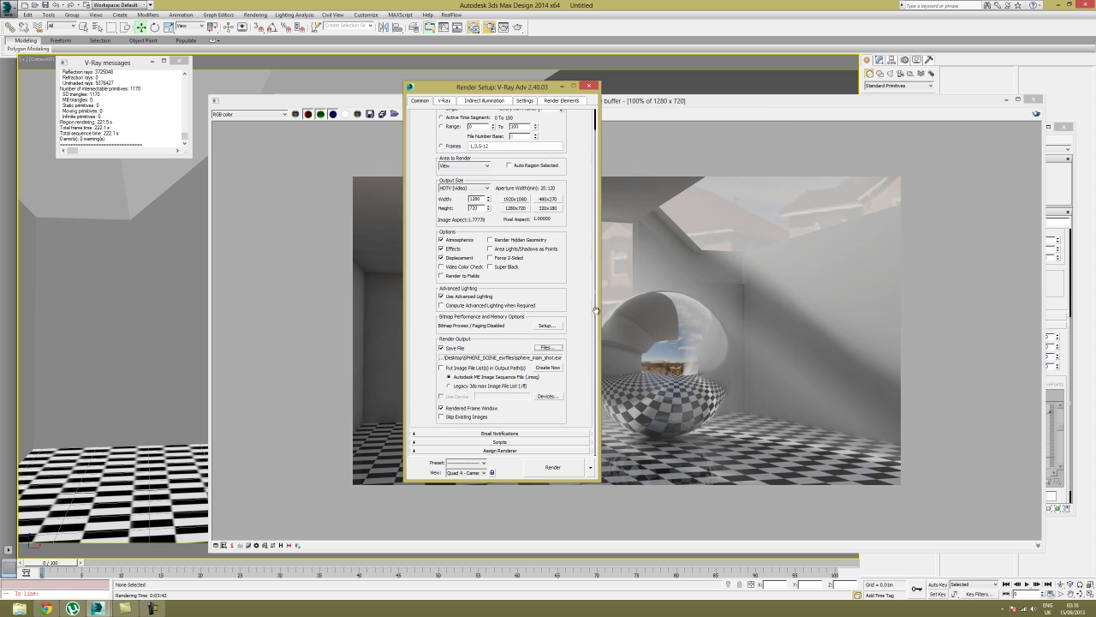
- Start the render, then open the Desktop's SPHERE_SCENE_exrfiles folder in File Explorer and move its window aside
{"action": "left_click", "coordinate": [537, 471]}
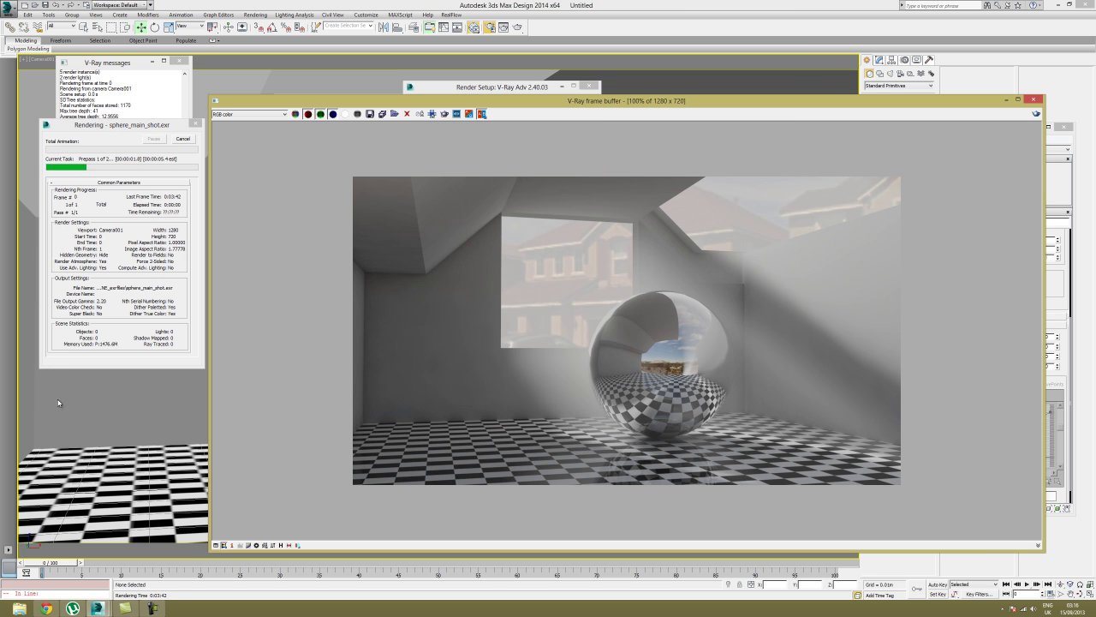
{"action": "left_click", "coordinate": [19, 608]}
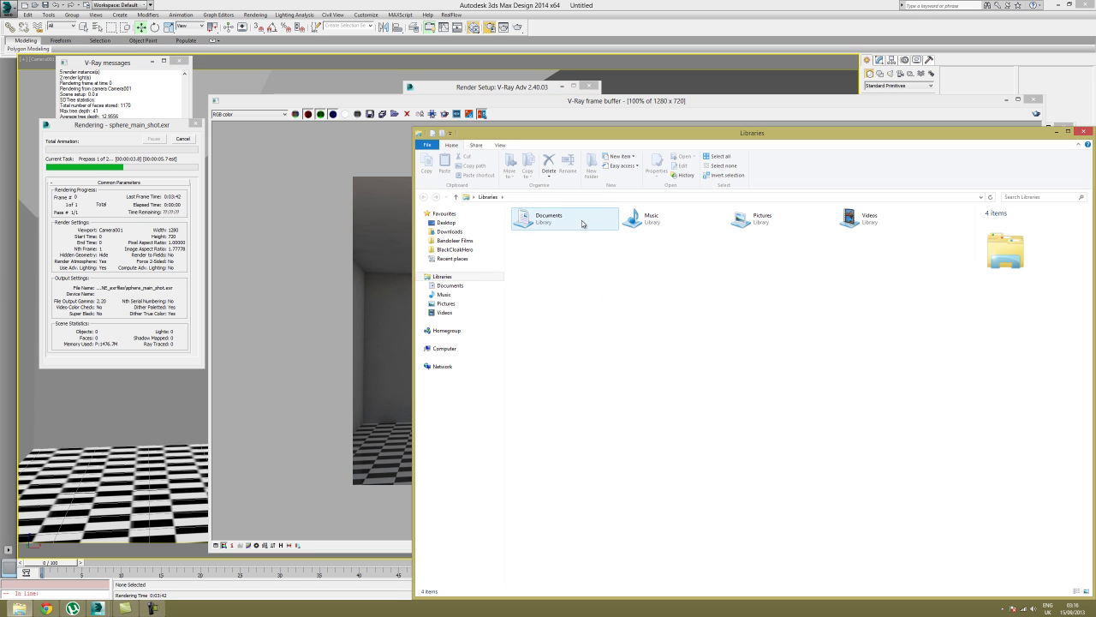
{"action": "left_click", "coordinate": [446, 222]}
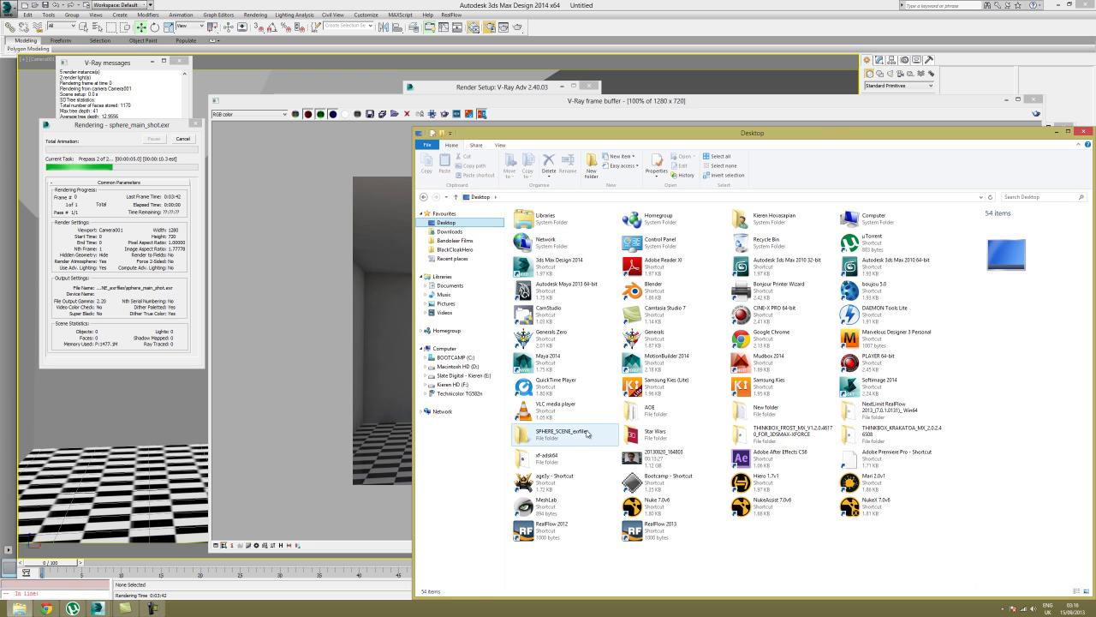
{"action": "double_click", "coordinate": [587, 433]}
{"action": "left_click_drag", "start_coordinate": [510, 140], "coordinate": [505, 120]}
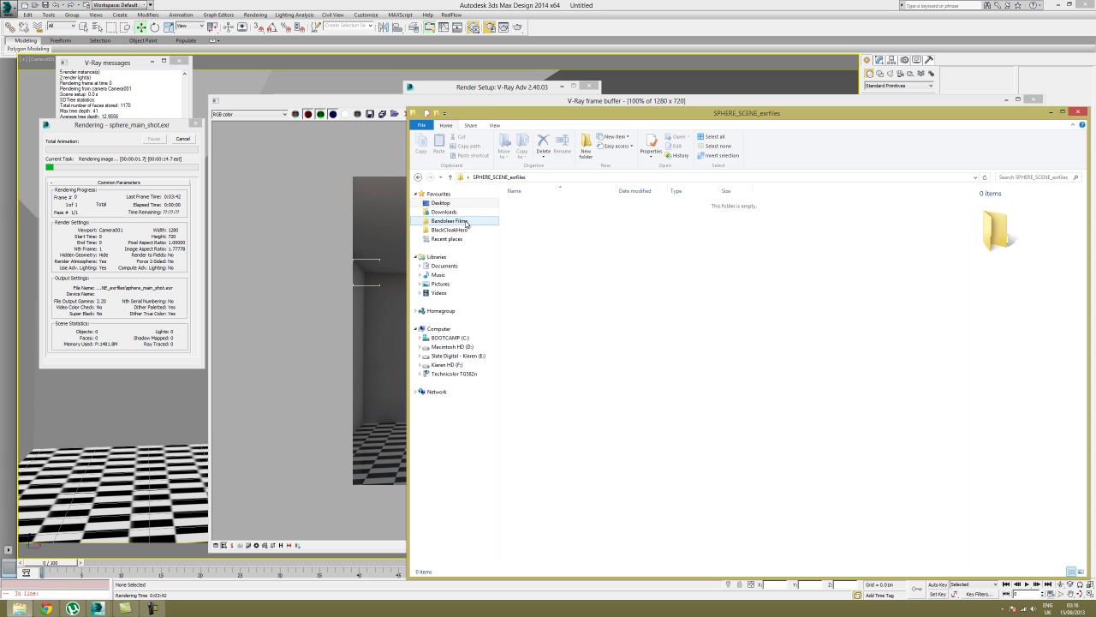
{"action": "left_click_drag", "start_coordinate": [546, 120], "coordinate": [785, 123]}
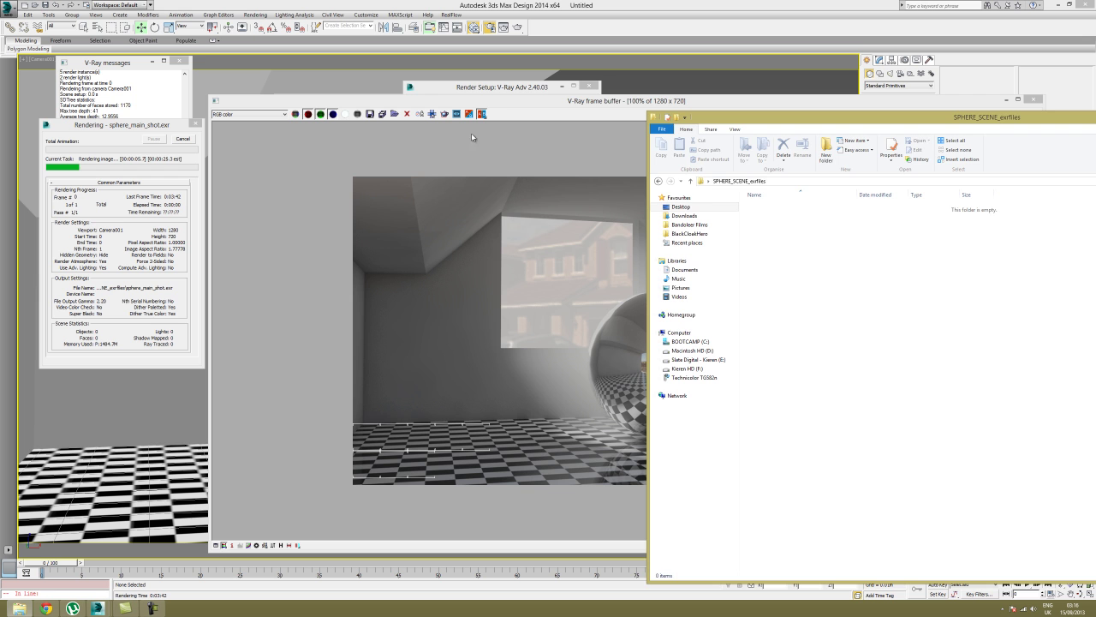
- Bring the frame buffer back to the front and display its VRayZDepth channel while the image renders
{"action": "left_click", "coordinate": [486, 103]}
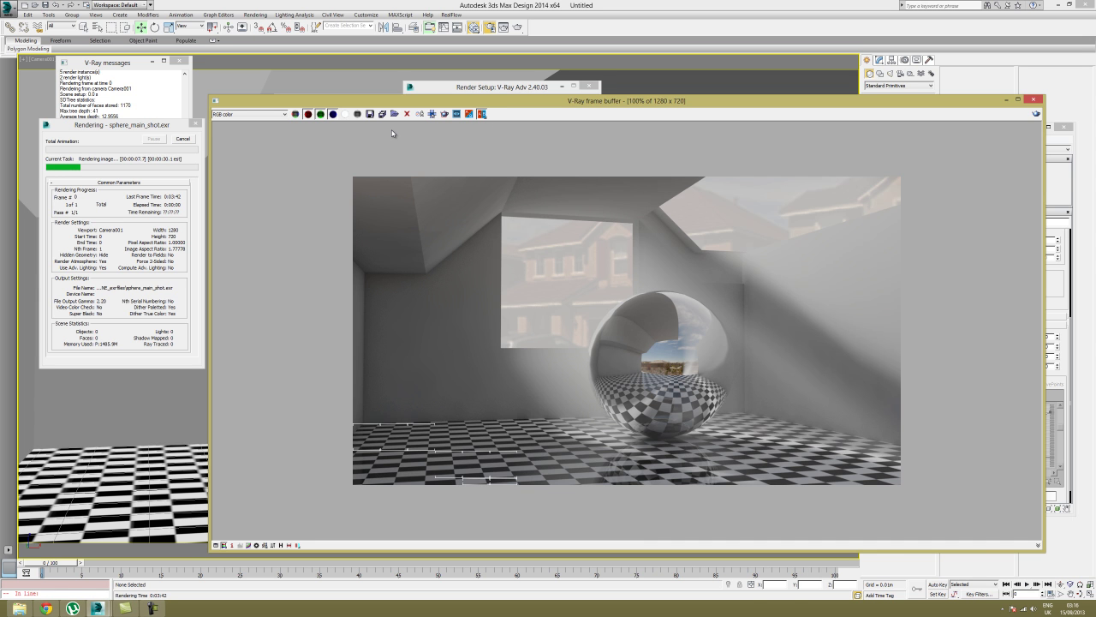
{"action": "left_click", "coordinate": [244, 114]}
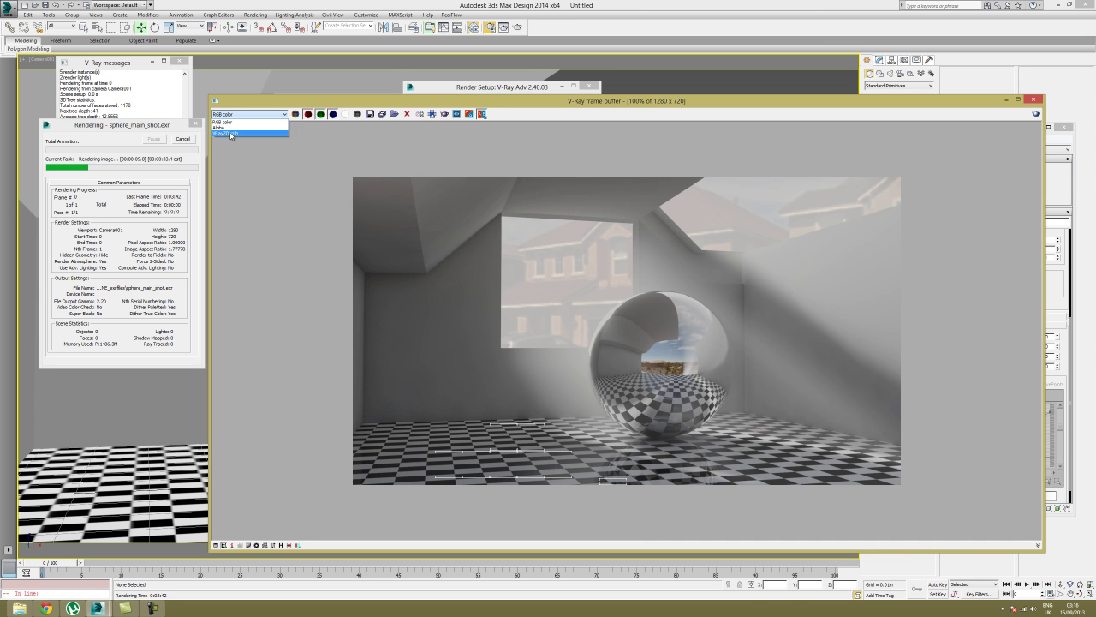
{"action": "left_click", "coordinate": [230, 135]}
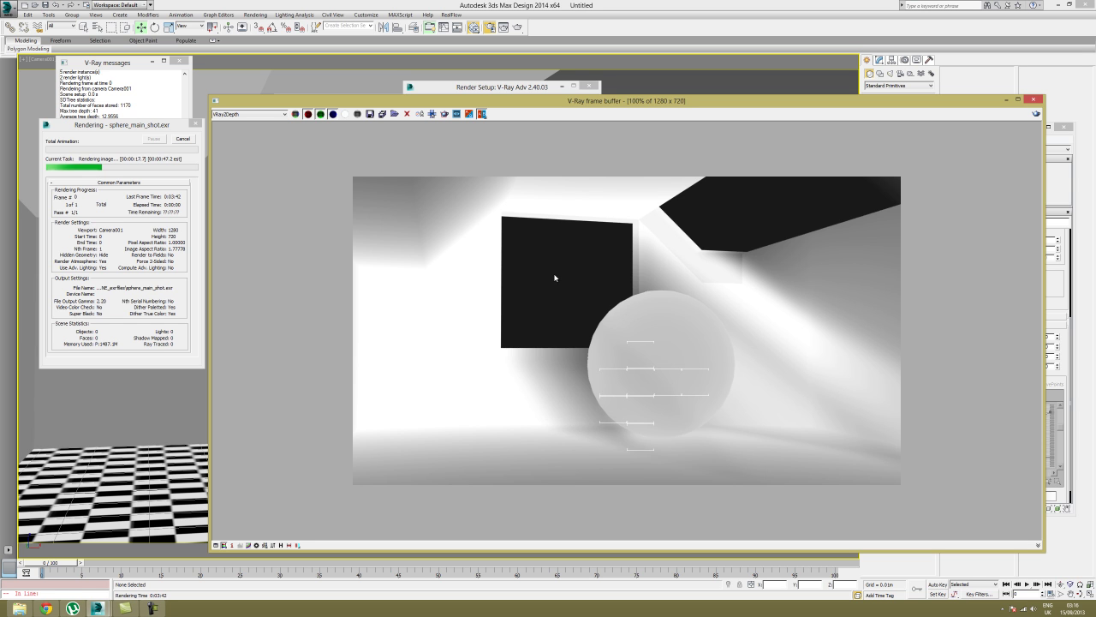
- Switch the V-Ray frame buffer to the RGB color channel and shift its window slightly while the image renders
{"action": "left_click", "coordinate": [250, 114]}
{"action": "left_click", "coordinate": [224, 122]}
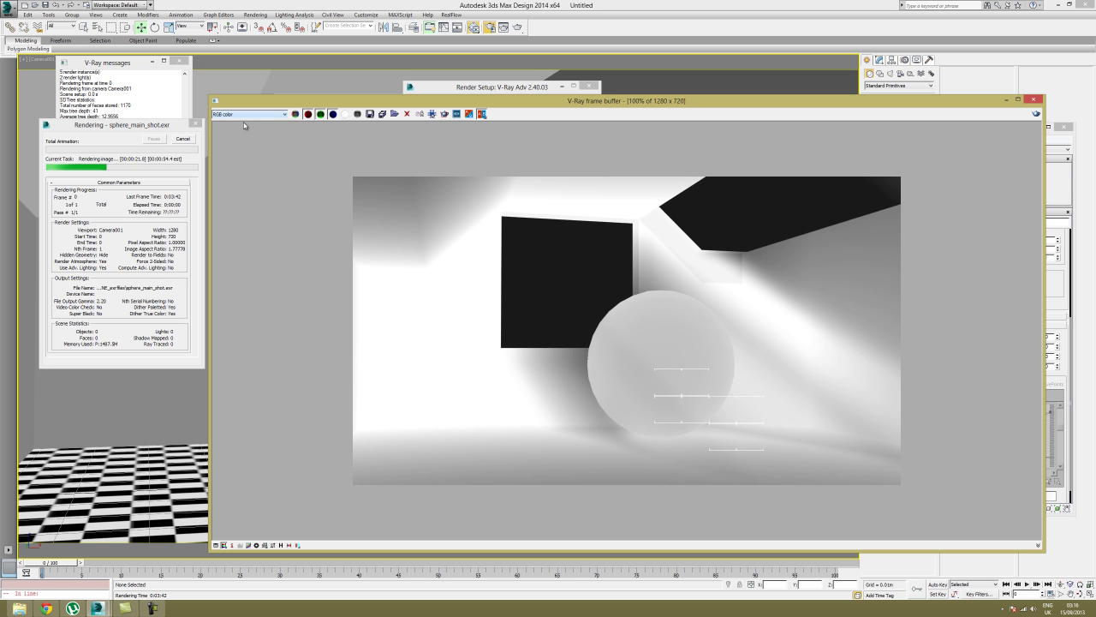
{"action": "left_click_drag", "start_coordinate": [567, 98], "coordinate": [541, 117]}
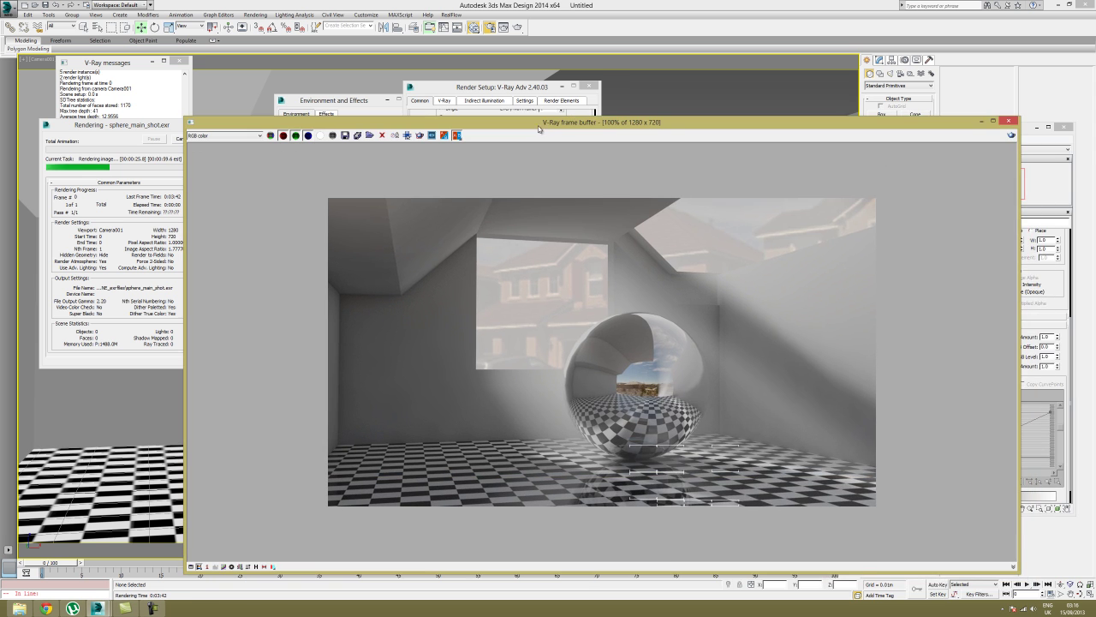
- Check the SPHERE_SCENE_exrfiles folder in File Explorer during rendering, then bring the rendering progress window back into view
{"action": "left_click", "coordinate": [17, 608]}
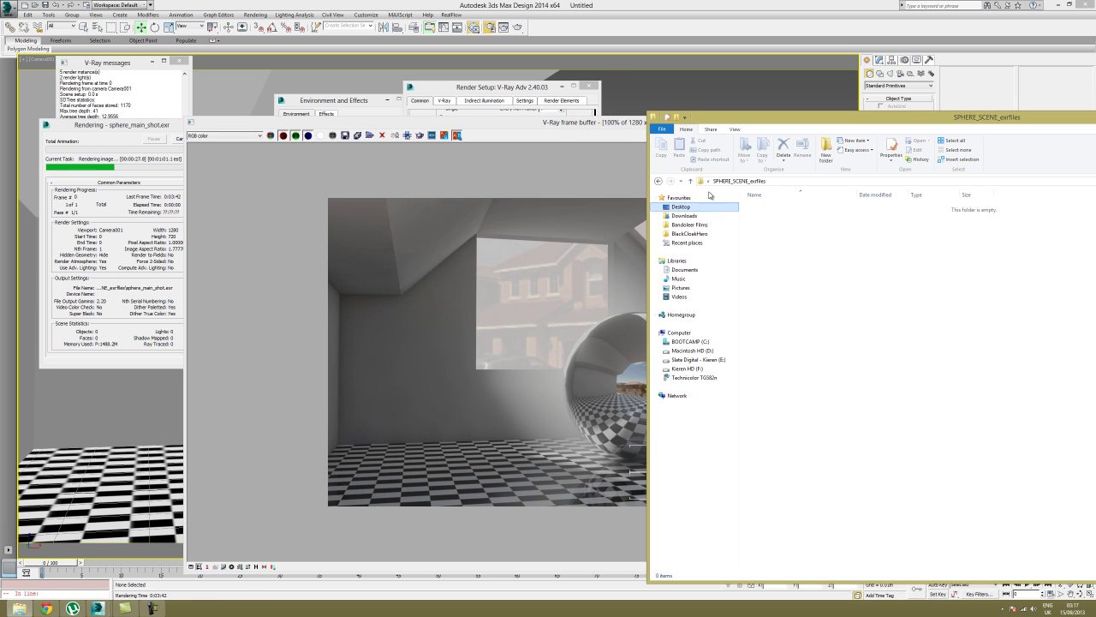
{"action": "left_click_drag", "start_coordinate": [732, 119], "coordinate": [491, 120]}
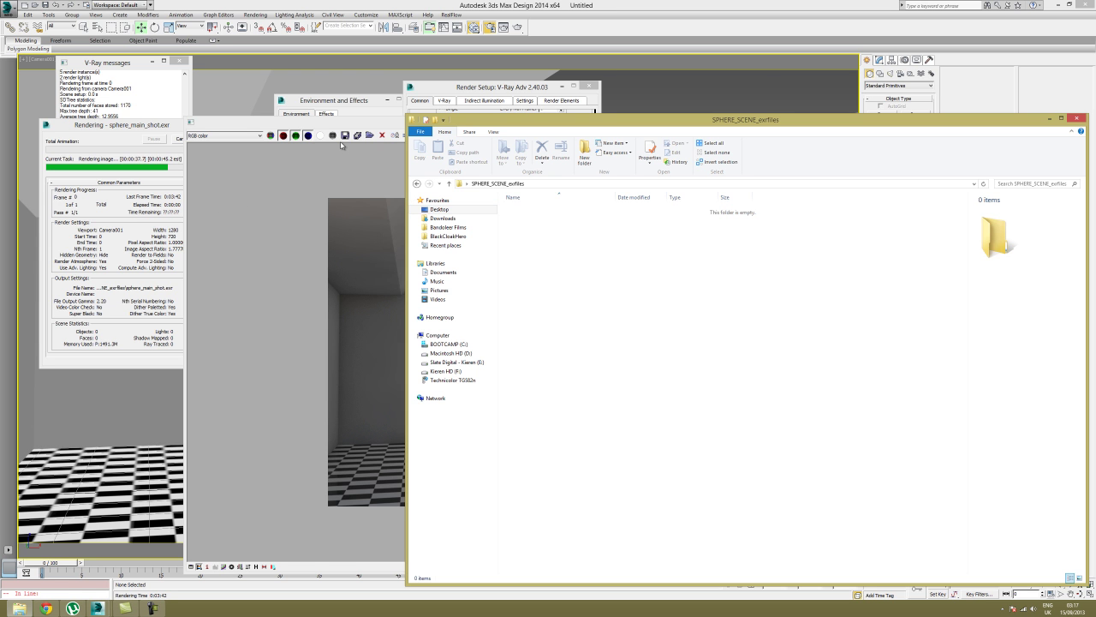
{"action": "left_click_drag", "start_coordinate": [142, 129], "coordinate": [123, 127]}
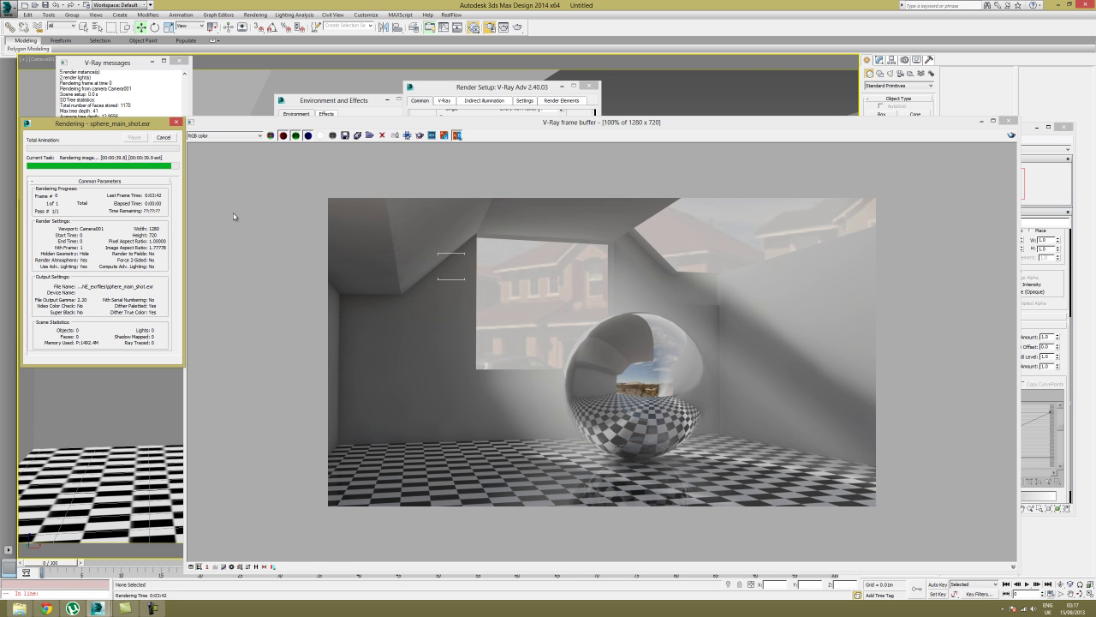
- Return to the SPHERE_SCENE_exrfiles folder and look through the saved Alpha, RGB_color, VRayZDepth and sphere_main_shot EXR files
{"action": "left_click", "coordinate": [20, 607]}
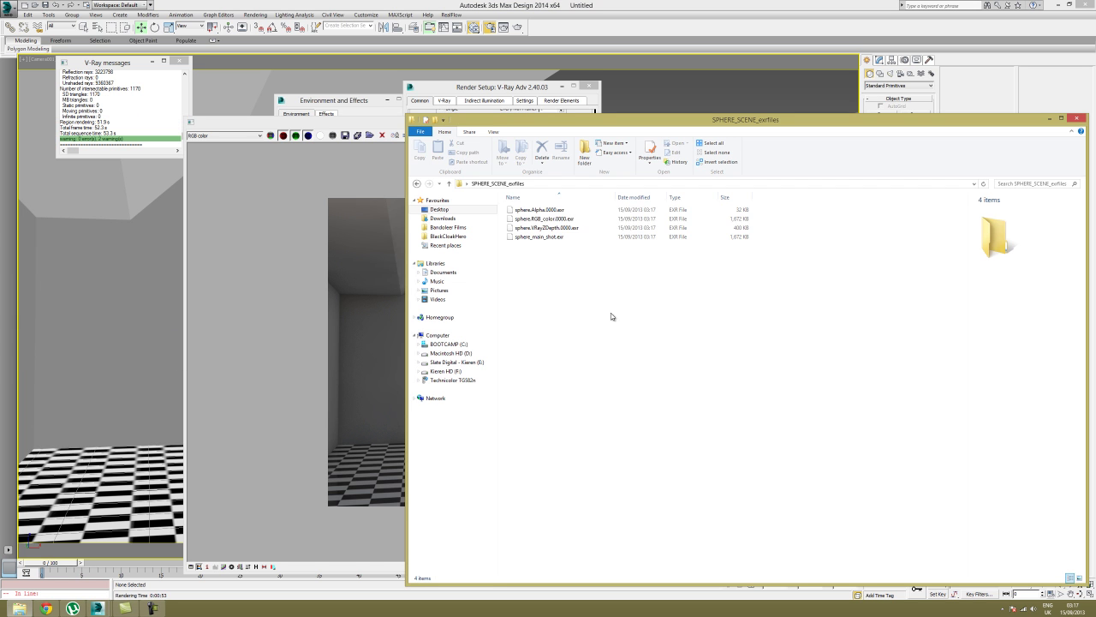
{"action": "left_click", "coordinate": [545, 209]}
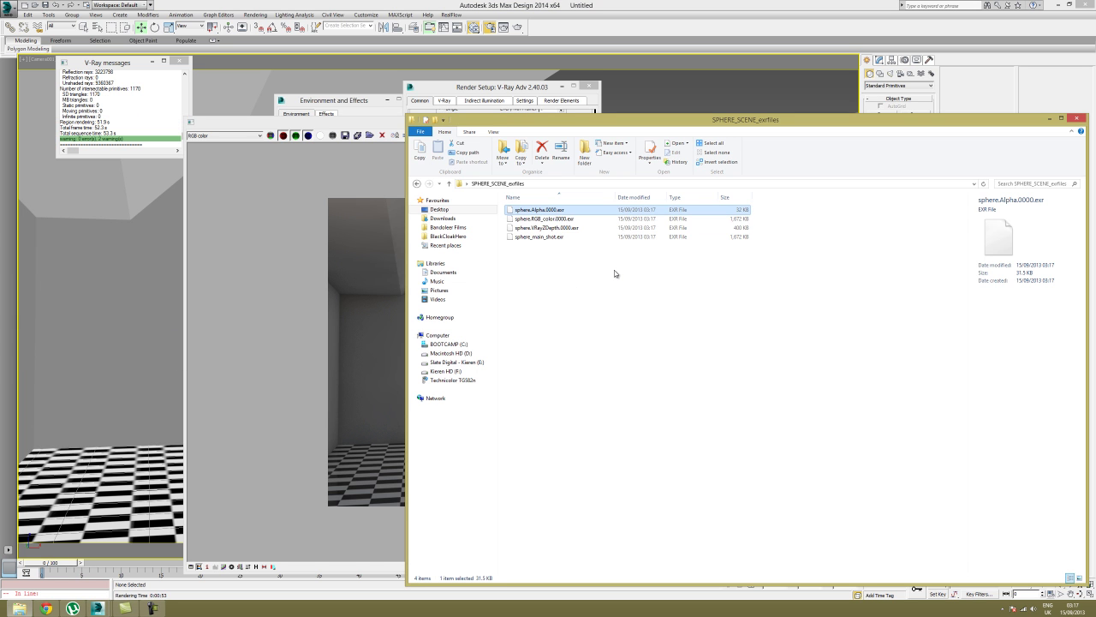
{"action": "key", "text": "Down"}
{"action": "key", "text": "Down"}
{"action": "key", "text": "Down"}
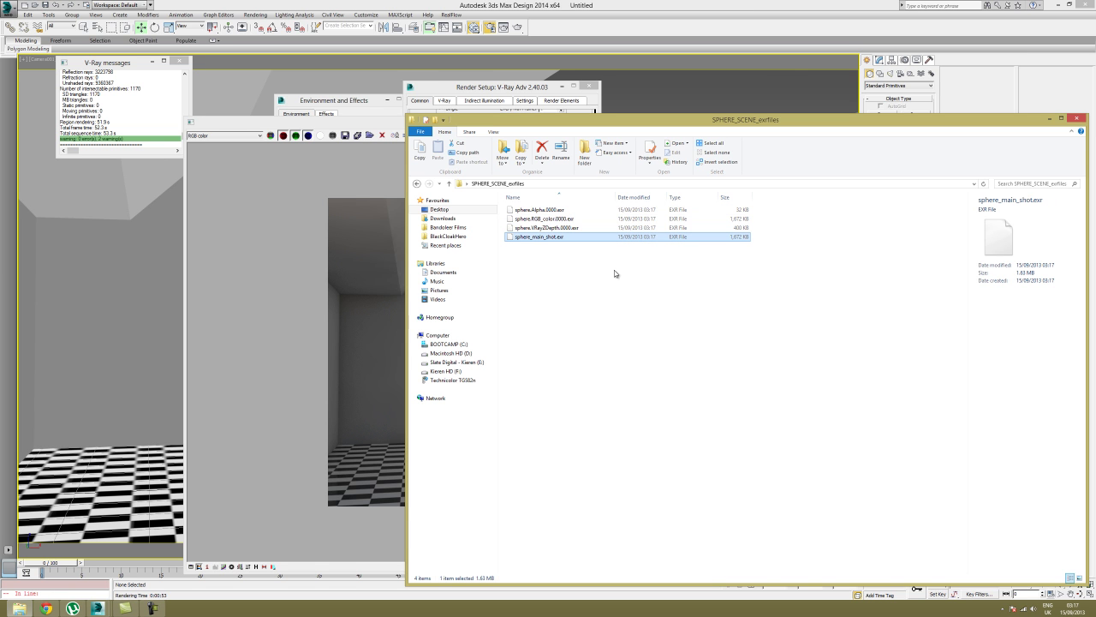
{"action": "left_click", "coordinate": [620, 273]}
{"action": "key", "text": "Down"}
{"action": "left_click", "coordinate": [572, 343]}
{"action": "left_click_drag", "start_coordinate": [1011, 122], "coordinate": [961, 95]}
{"action": "left_click_drag", "start_coordinate": [596, 246], "coordinate": [524, 202]}
{"action": "left_click_drag", "start_coordinate": [600, 285], "coordinate": [488, 203]}
{"action": "left_click_drag", "start_coordinate": [592, 313], "coordinate": [460, 181]}
{"action": "left_click", "coordinate": [555, 296]}
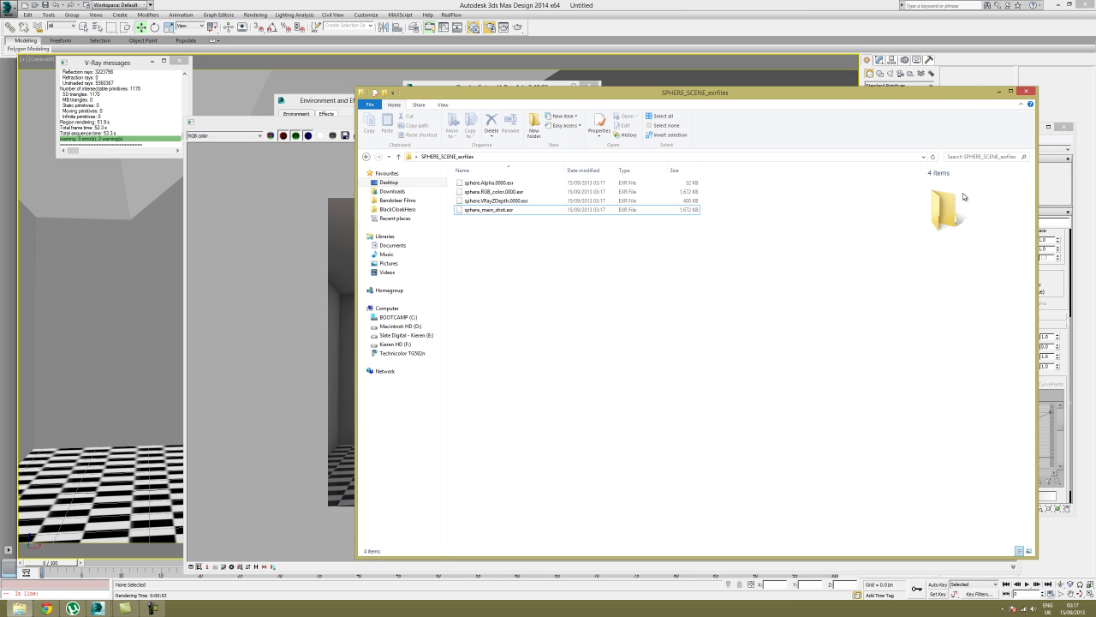
- Close the File Explorer window and minimize the V-Ray frame buffer
{"action": "left_click", "coordinate": [1028, 90]}
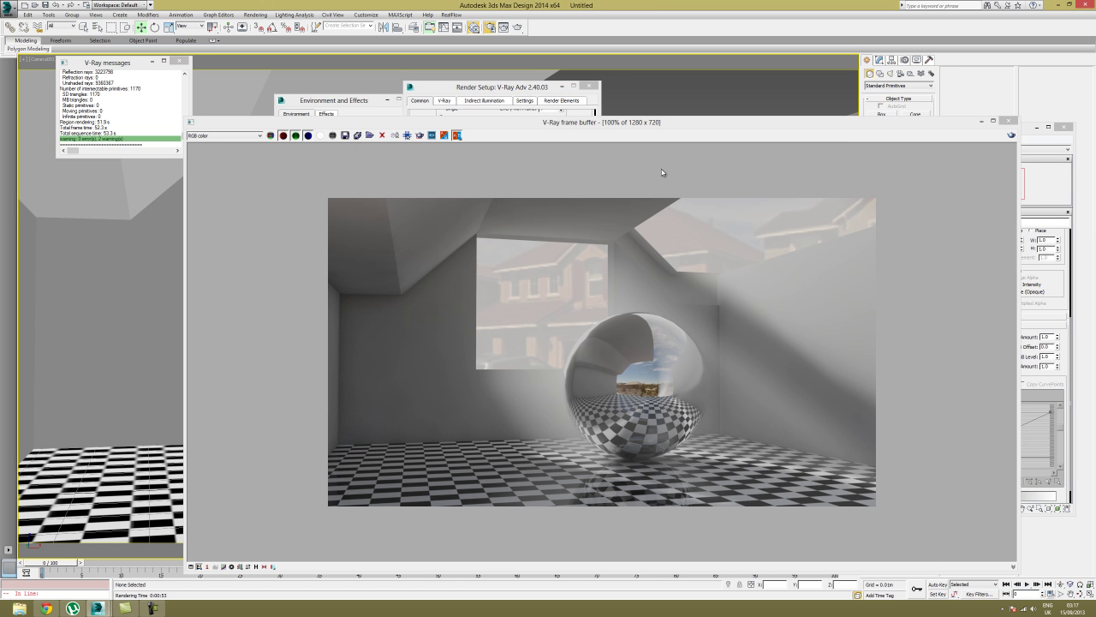
{"action": "left_click", "coordinate": [688, 140]}
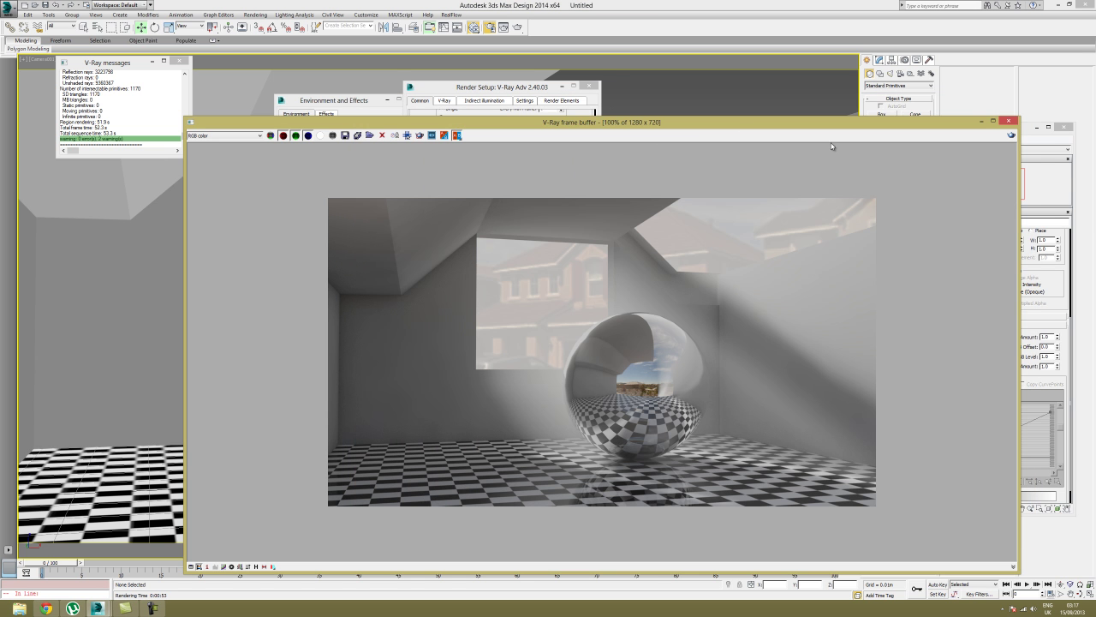
{"action": "left_click", "coordinate": [981, 120]}
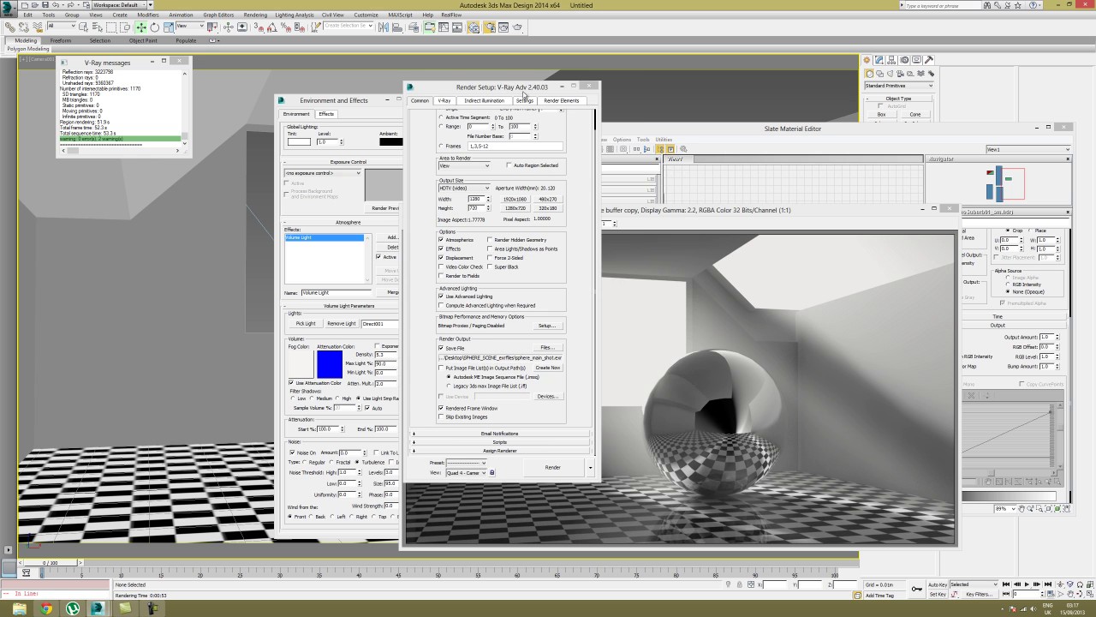
- Enable V-Ray's reflection/refraction environment override with the background's RenoSuburb01_pm.hdr map, and turn off Use Map for the background
{"action": "left_click_drag", "start_coordinate": [524, 96], "coordinate": [609, 100]}
{"action": "left_click", "coordinate": [332, 152]}
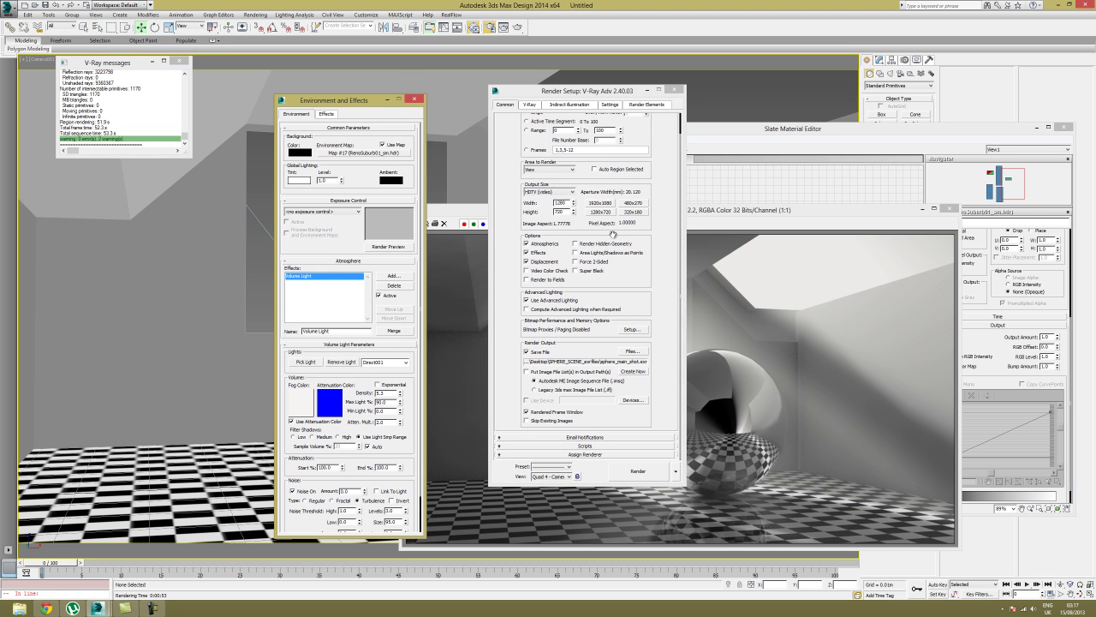
{"action": "left_click", "coordinate": [651, 265]}
{"action": "left_click", "coordinate": [531, 105]}
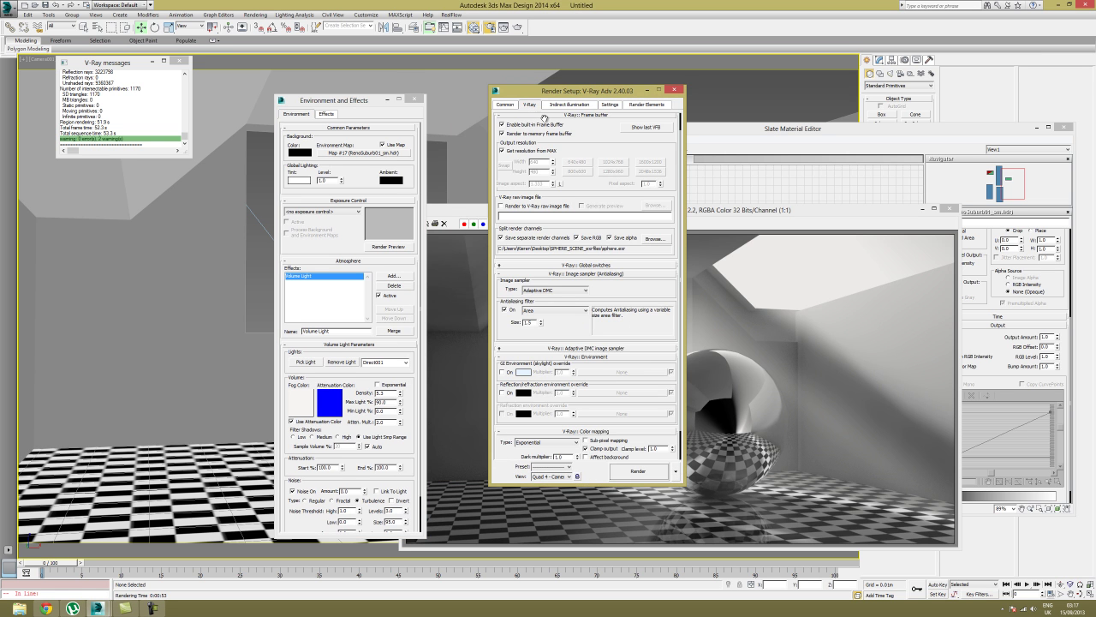
{"action": "scroll", "coordinate": [557, 337], "scroll_direction": "down", "scroll_amount": 1}
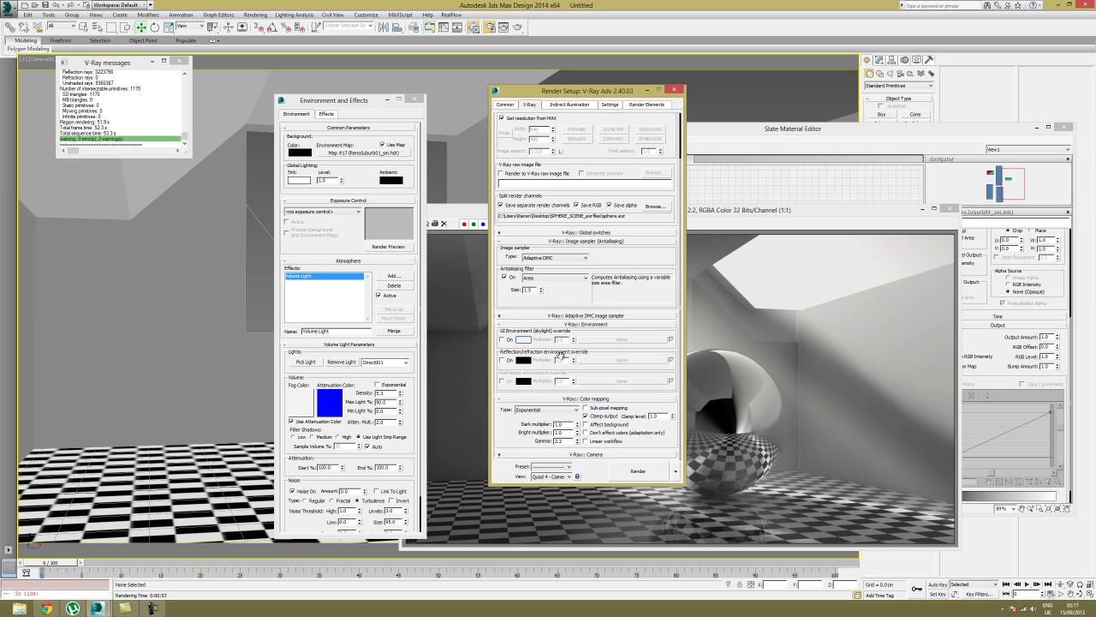
{"action": "left_click", "coordinate": [503, 361]}
{"action": "left_click_drag", "start_coordinate": [357, 157], "coordinate": [648, 368]}
{"action": "left_click", "coordinate": [568, 313]}
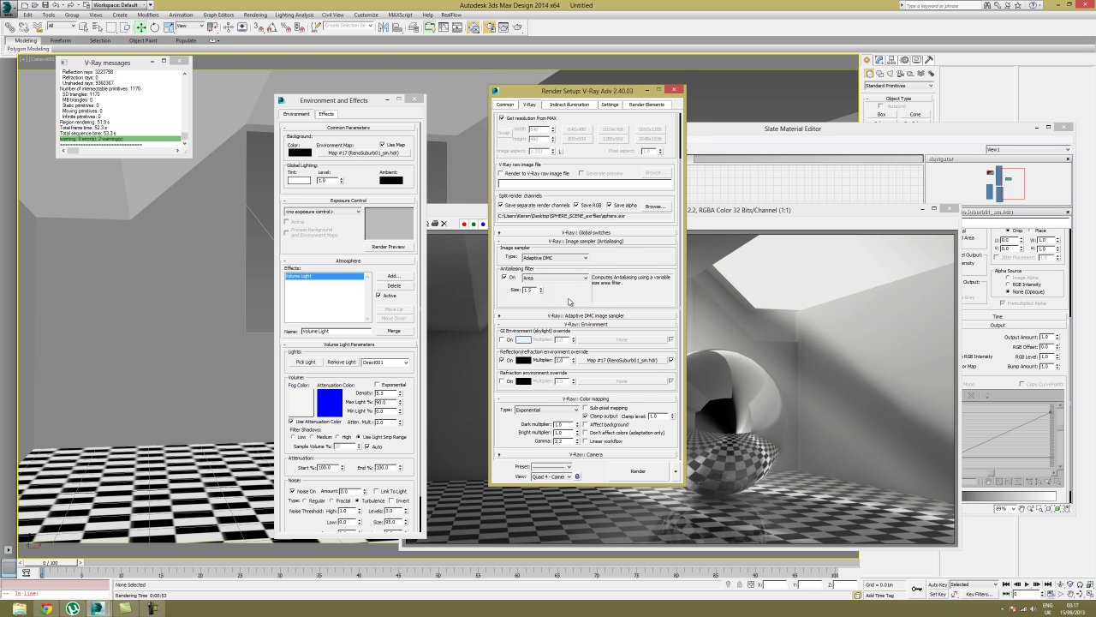
{"action": "left_click", "coordinate": [382, 144]}
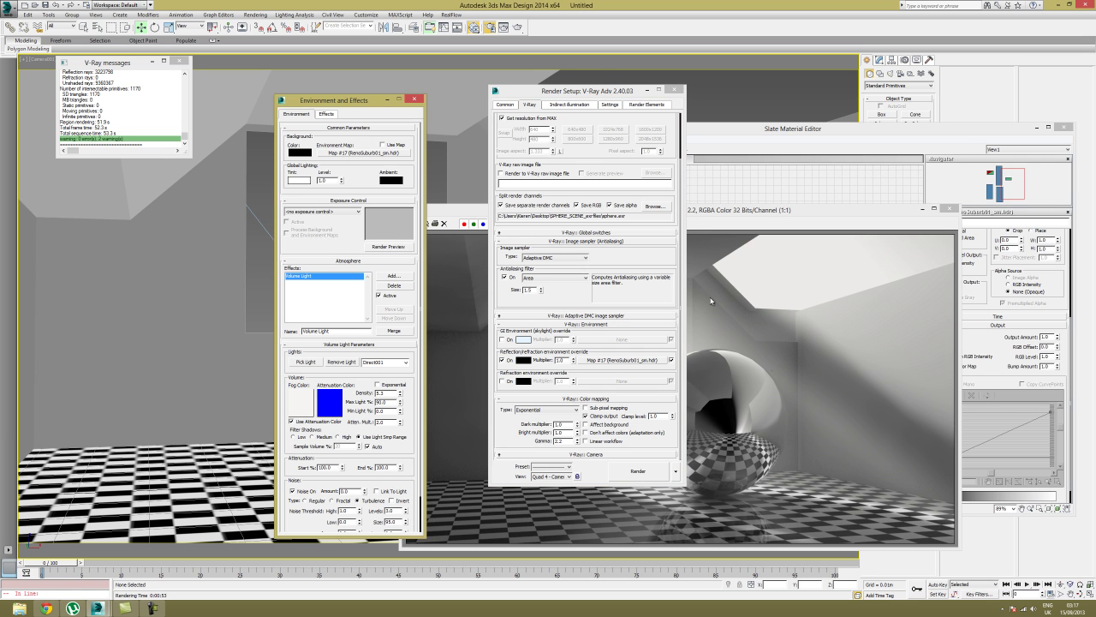
- Uncover the old V-Ray frame buffer copy behind Render Setup and close it
{"action": "left_click_drag", "start_coordinate": [597, 86], "coordinate": [438, 78]}
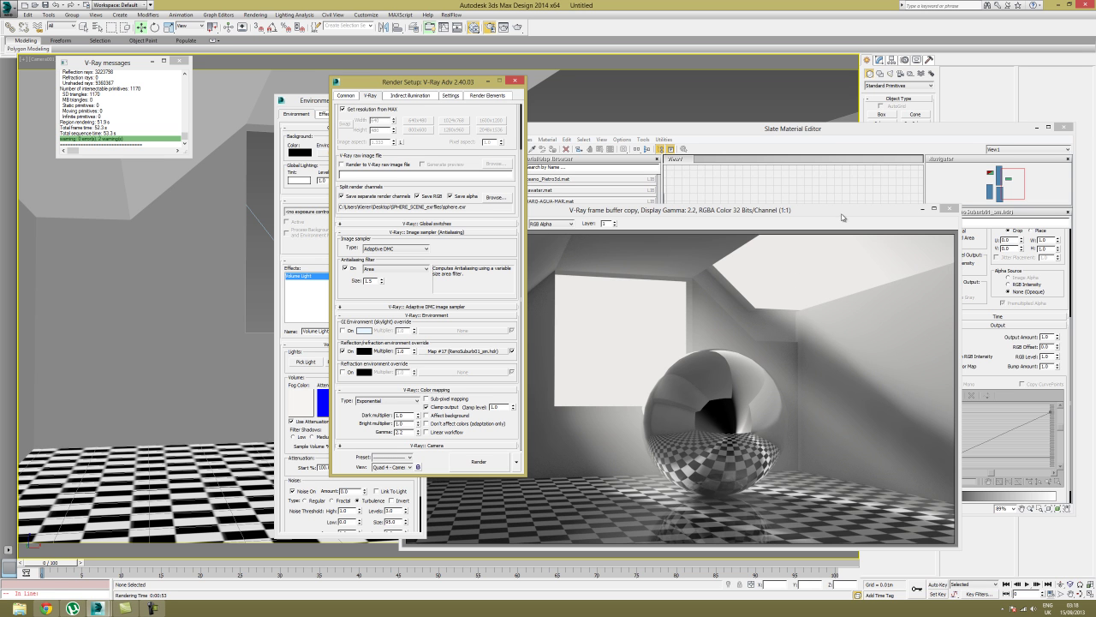
{"action": "left_click_drag", "start_coordinate": [579, 211], "coordinate": [623, 210]}
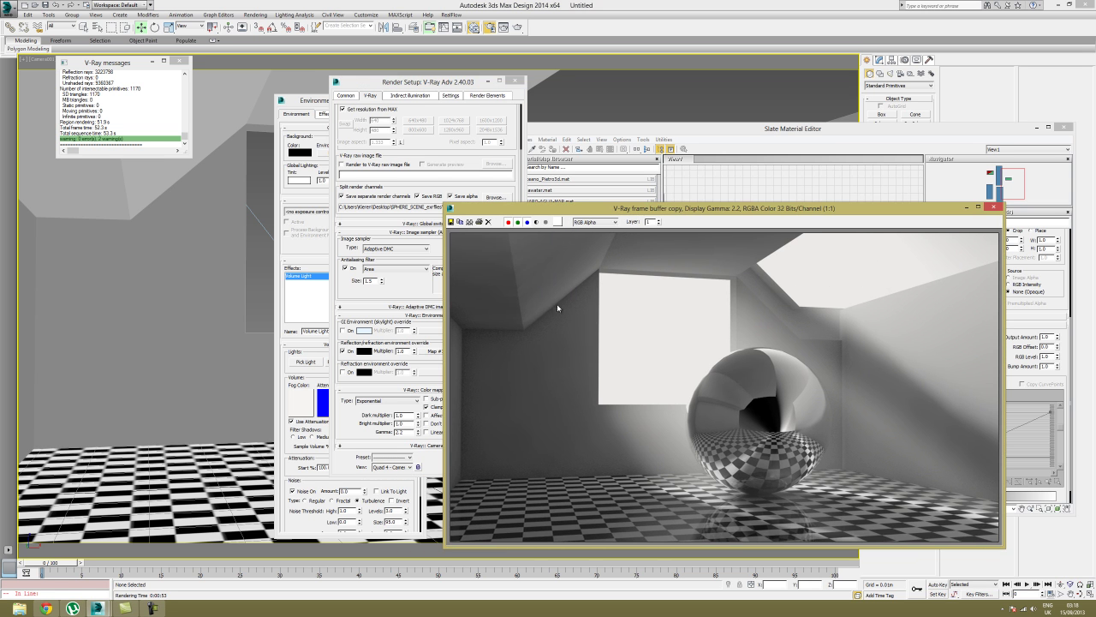
{"action": "left_click", "coordinate": [994, 207]}
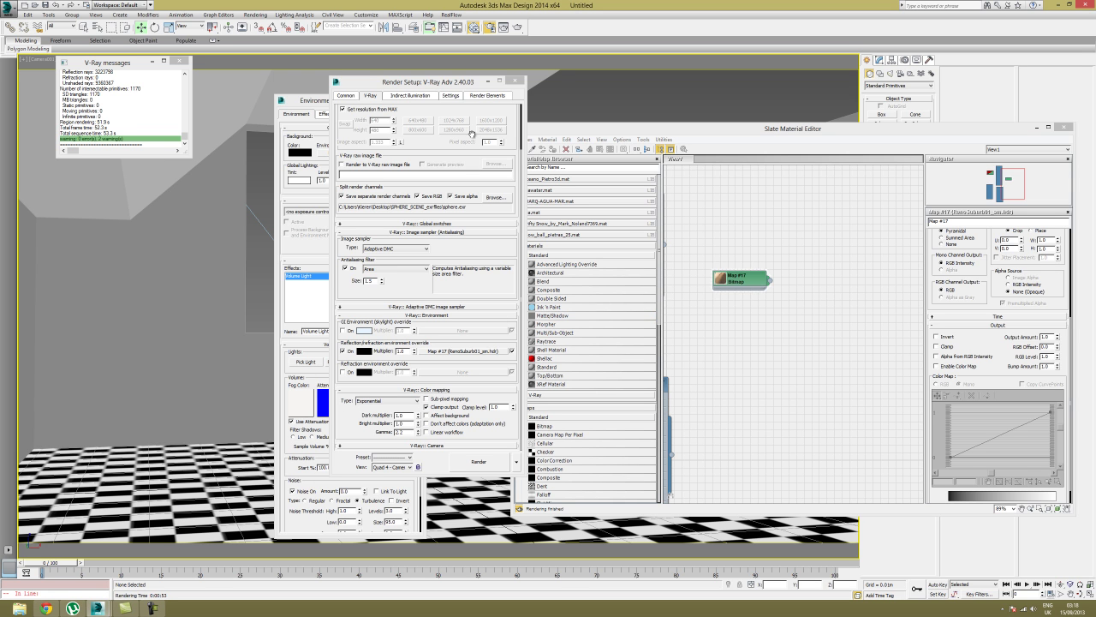
- Arrange the Environment and Effects, Render Setup and Slate Material Editor windows side by side without overlap
{"action": "left_click_drag", "start_coordinate": [454, 89], "coordinate": [628, 100]}
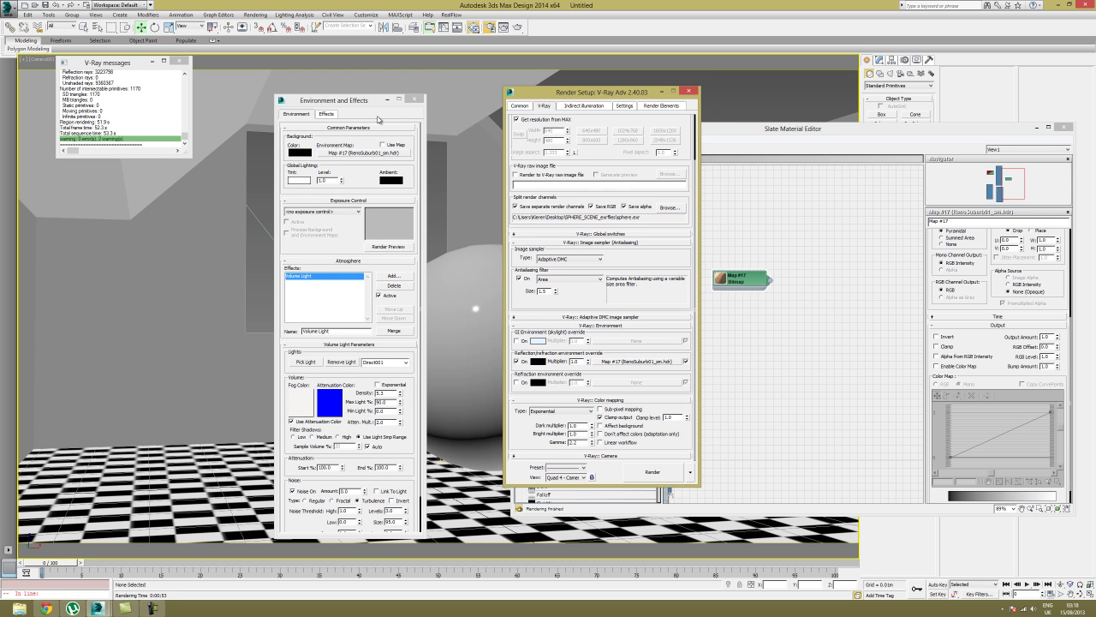
{"action": "left_click_drag", "start_coordinate": [370, 102], "coordinate": [176, 106]}
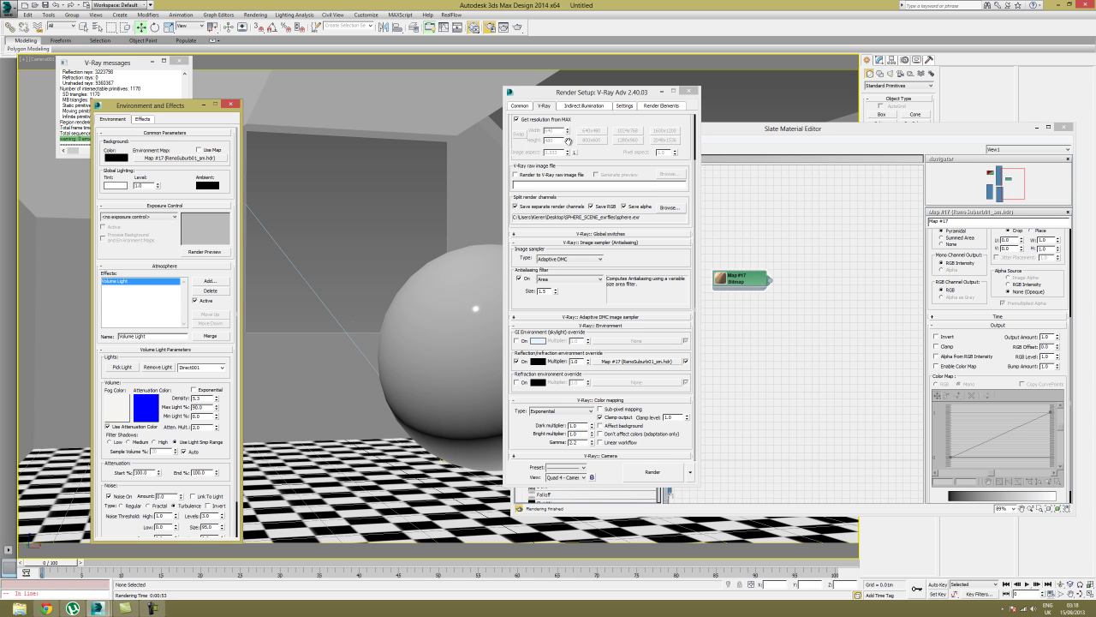
{"action": "left_click_drag", "start_coordinate": [581, 91], "coordinate": [348, 101]}
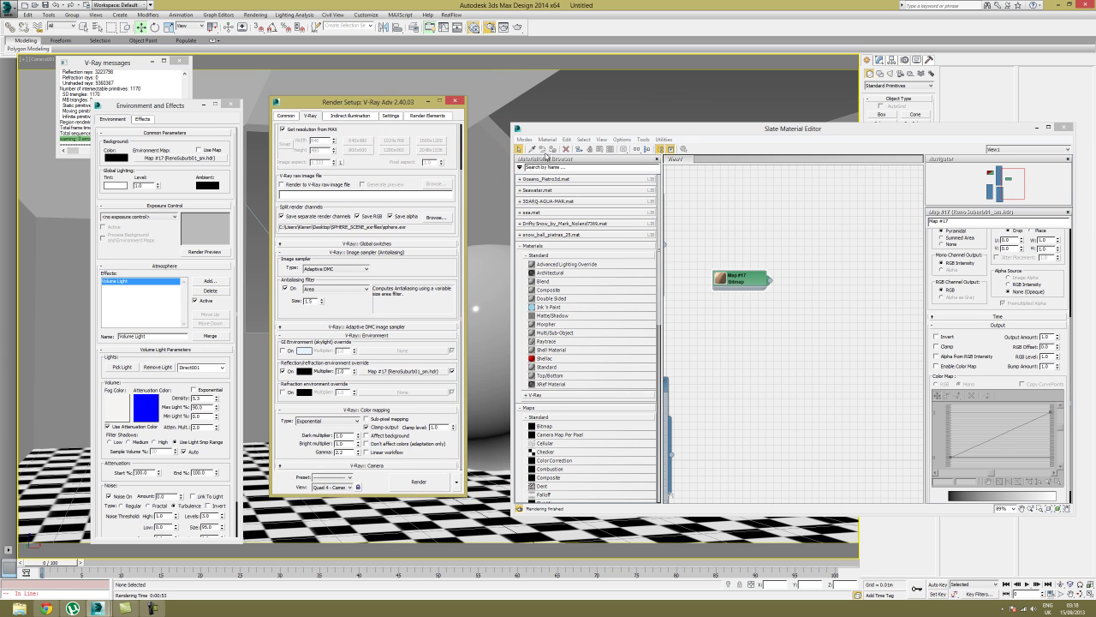
{"action": "left_click_drag", "start_coordinate": [596, 132], "coordinate": [550, 107]}
{"action": "left_click_drag", "start_coordinate": [192, 109], "coordinate": [209, 105]}
{"action": "left_click_drag", "start_coordinate": [351, 104], "coordinate": [349, 103]}
{"action": "left_click", "coordinate": [497, 107]}
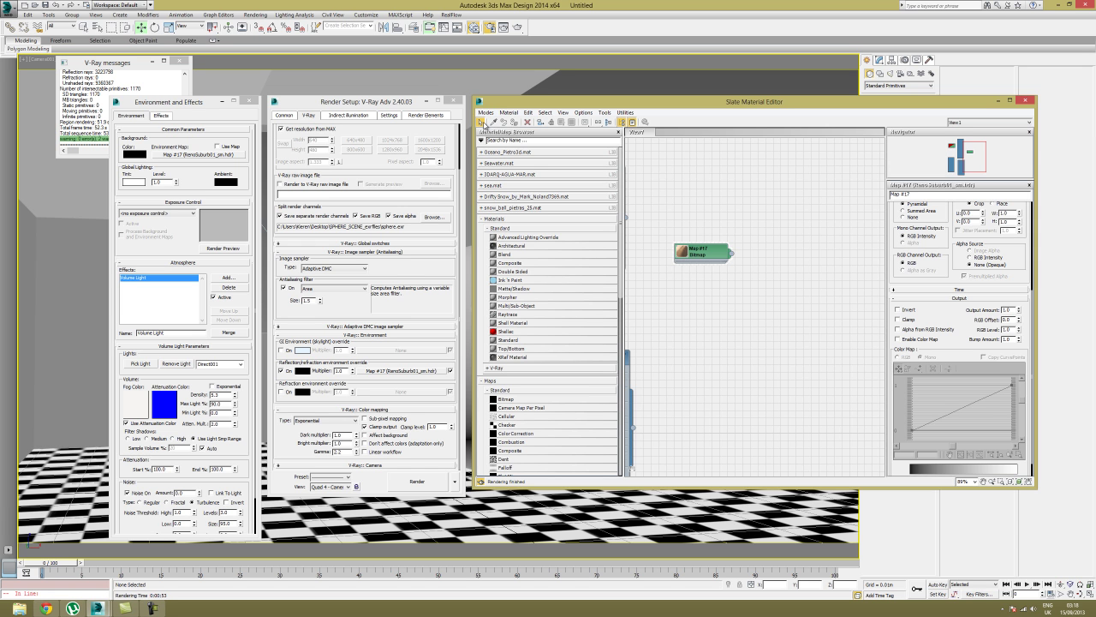
{"action": "left_click_drag", "start_coordinate": [511, 106], "coordinate": [507, 106]}
{"action": "left_click_drag", "start_coordinate": [207, 100], "coordinate": [211, 100]}
{"action": "left_click", "coordinate": [585, 107]}
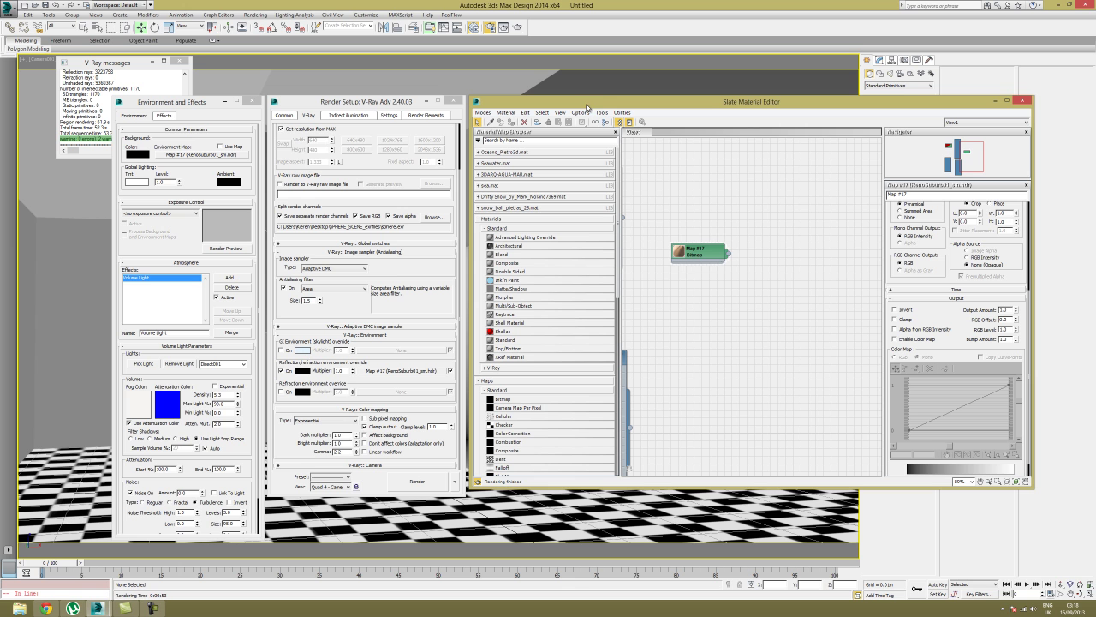